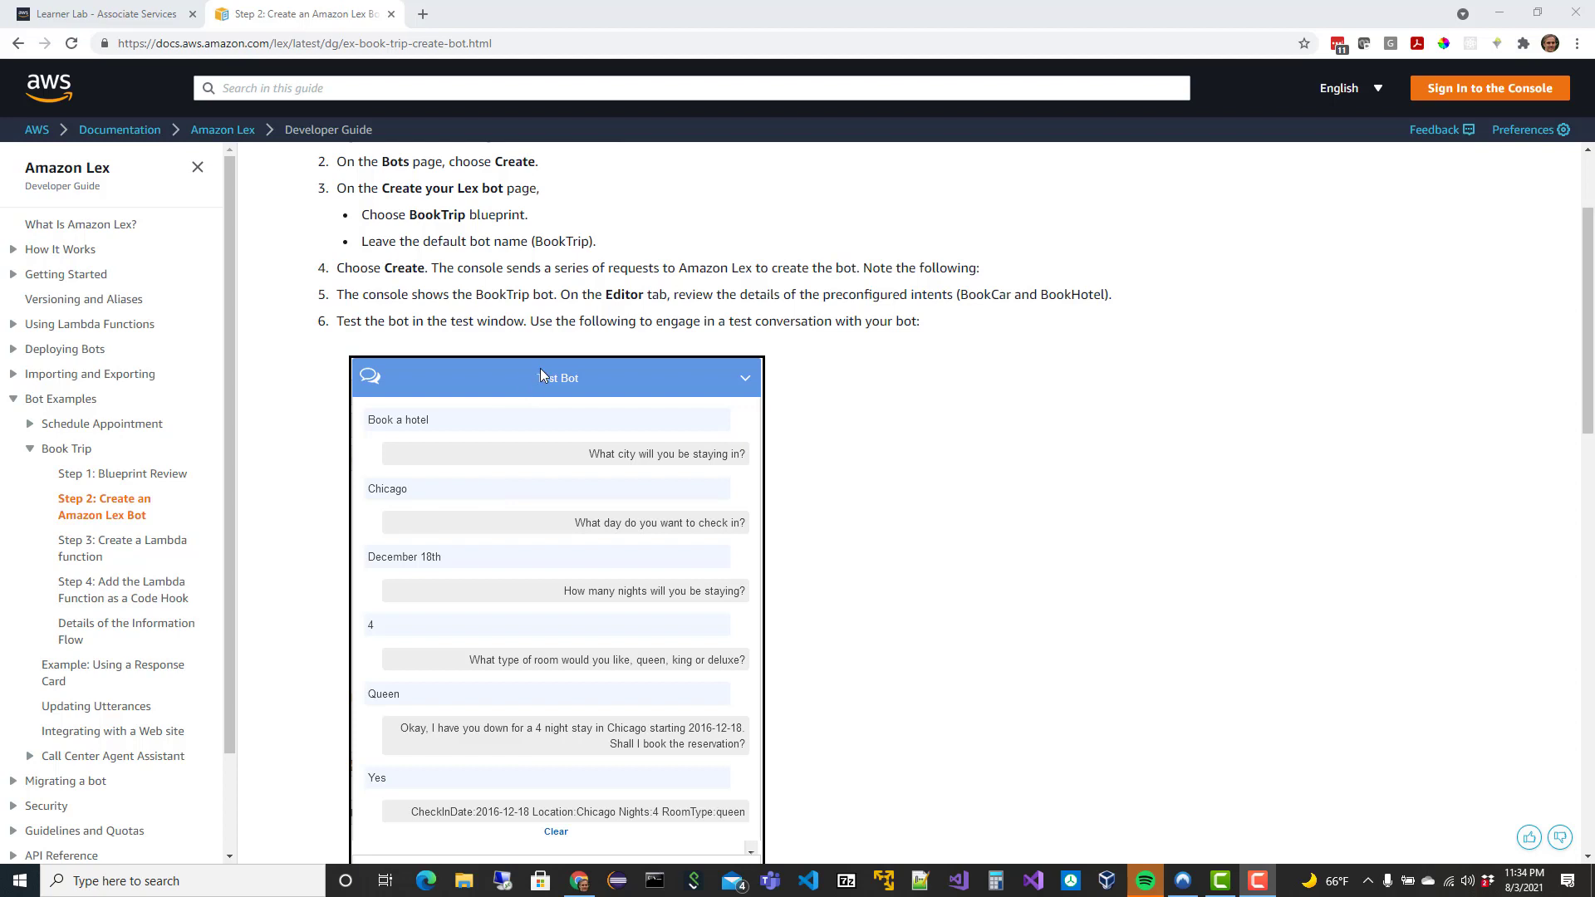
Open the AWS console from the Learner Lab and go to the V1 console of Amazon Lex.
scroll(540, 368, down, 2)
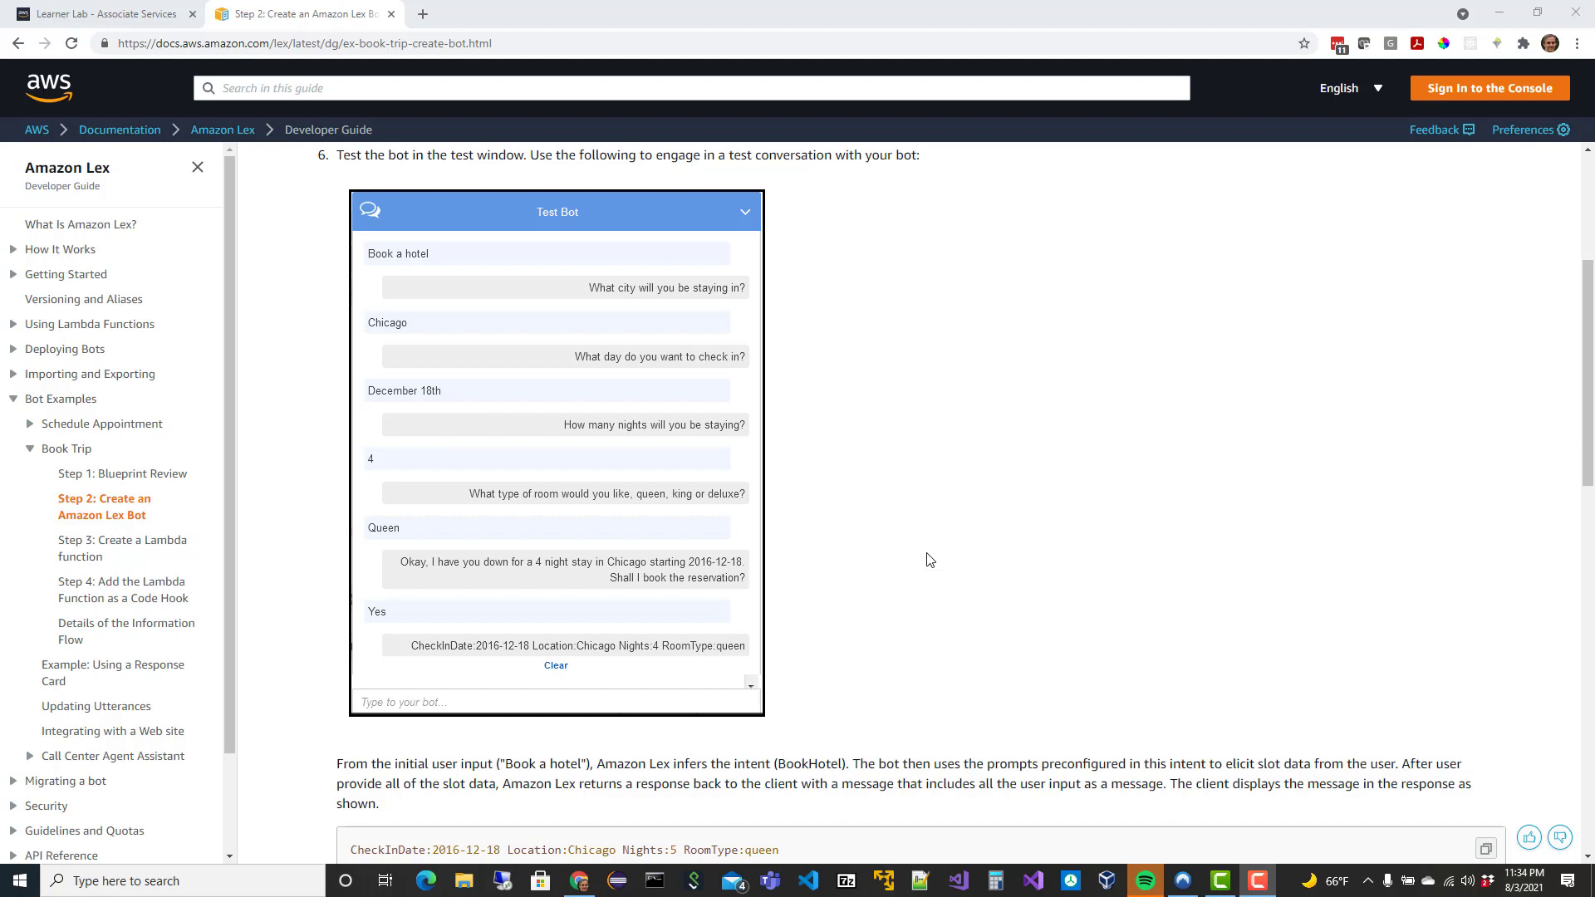
click(96, 23)
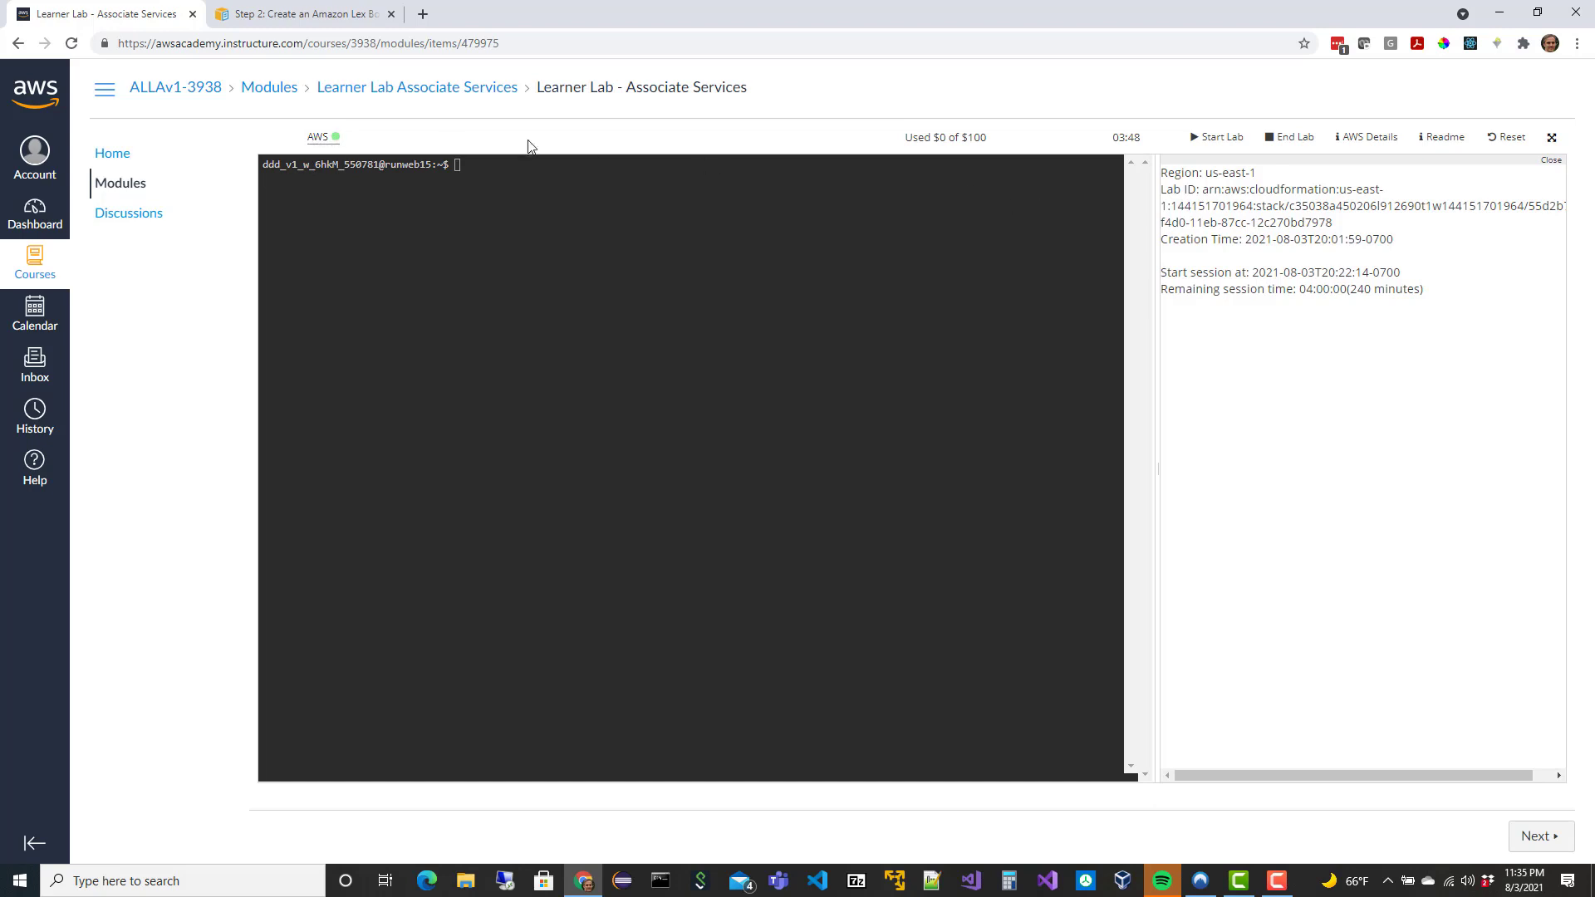
click(317, 138)
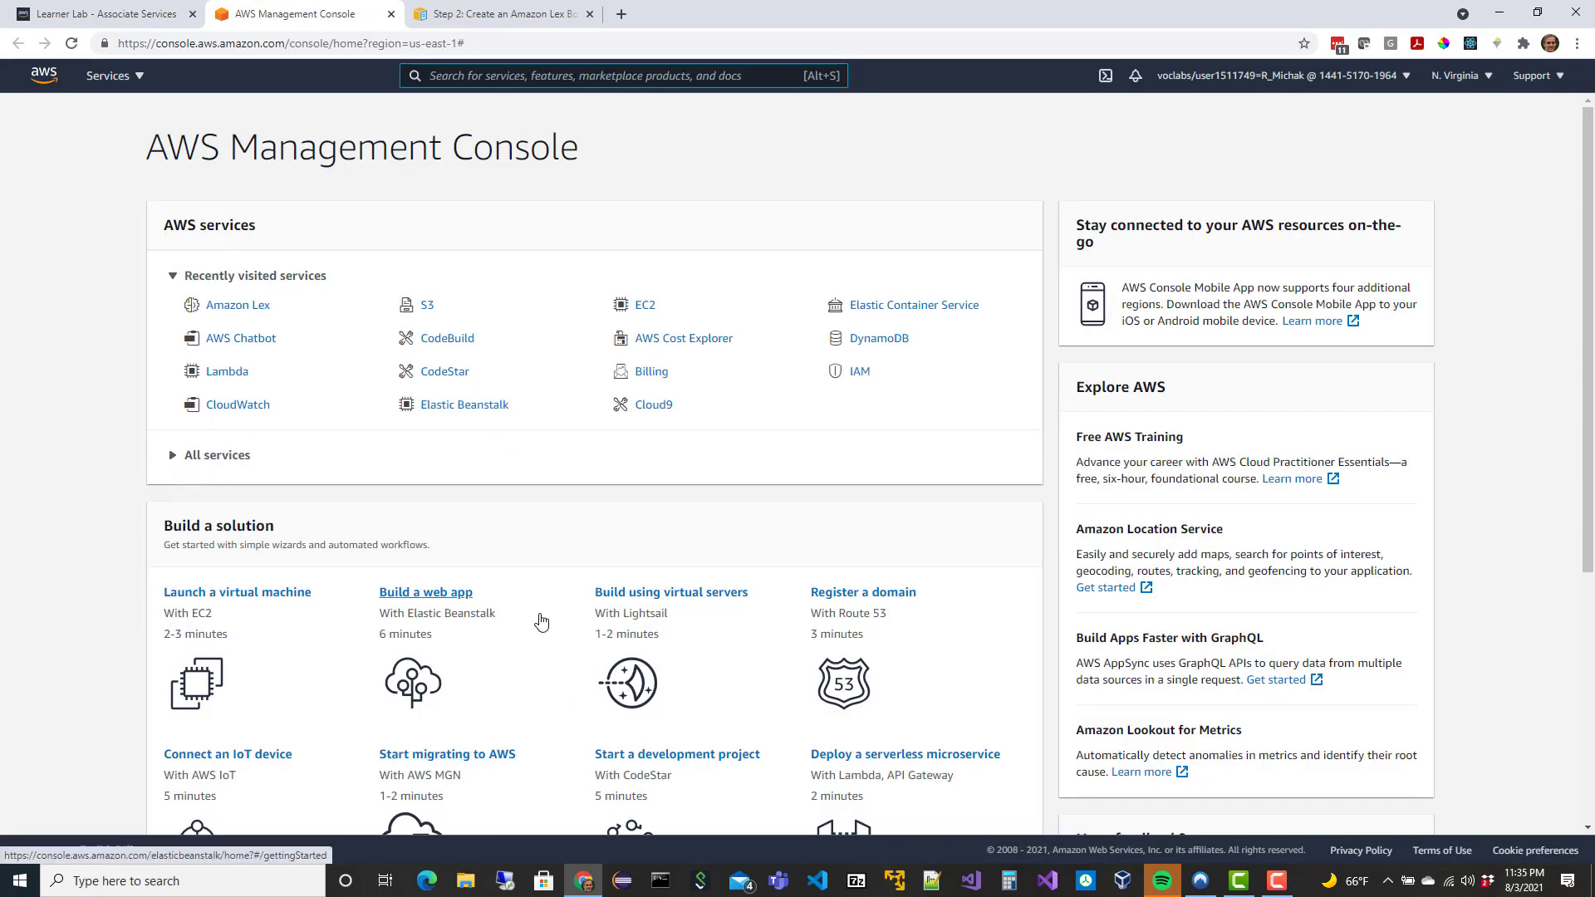
click(237, 306)
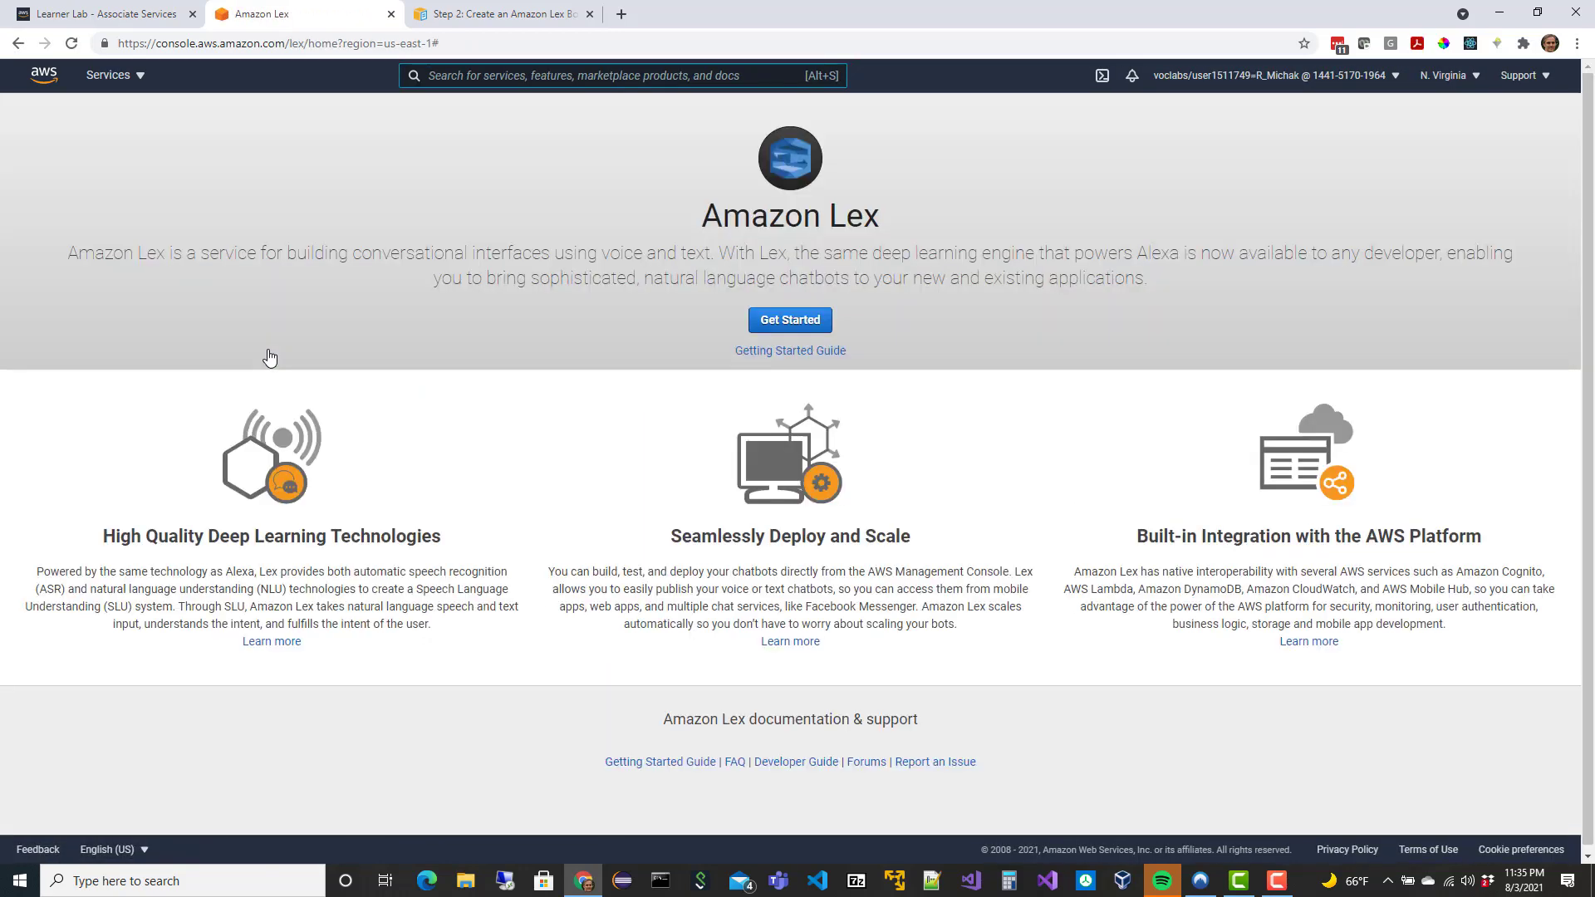
click(788, 331)
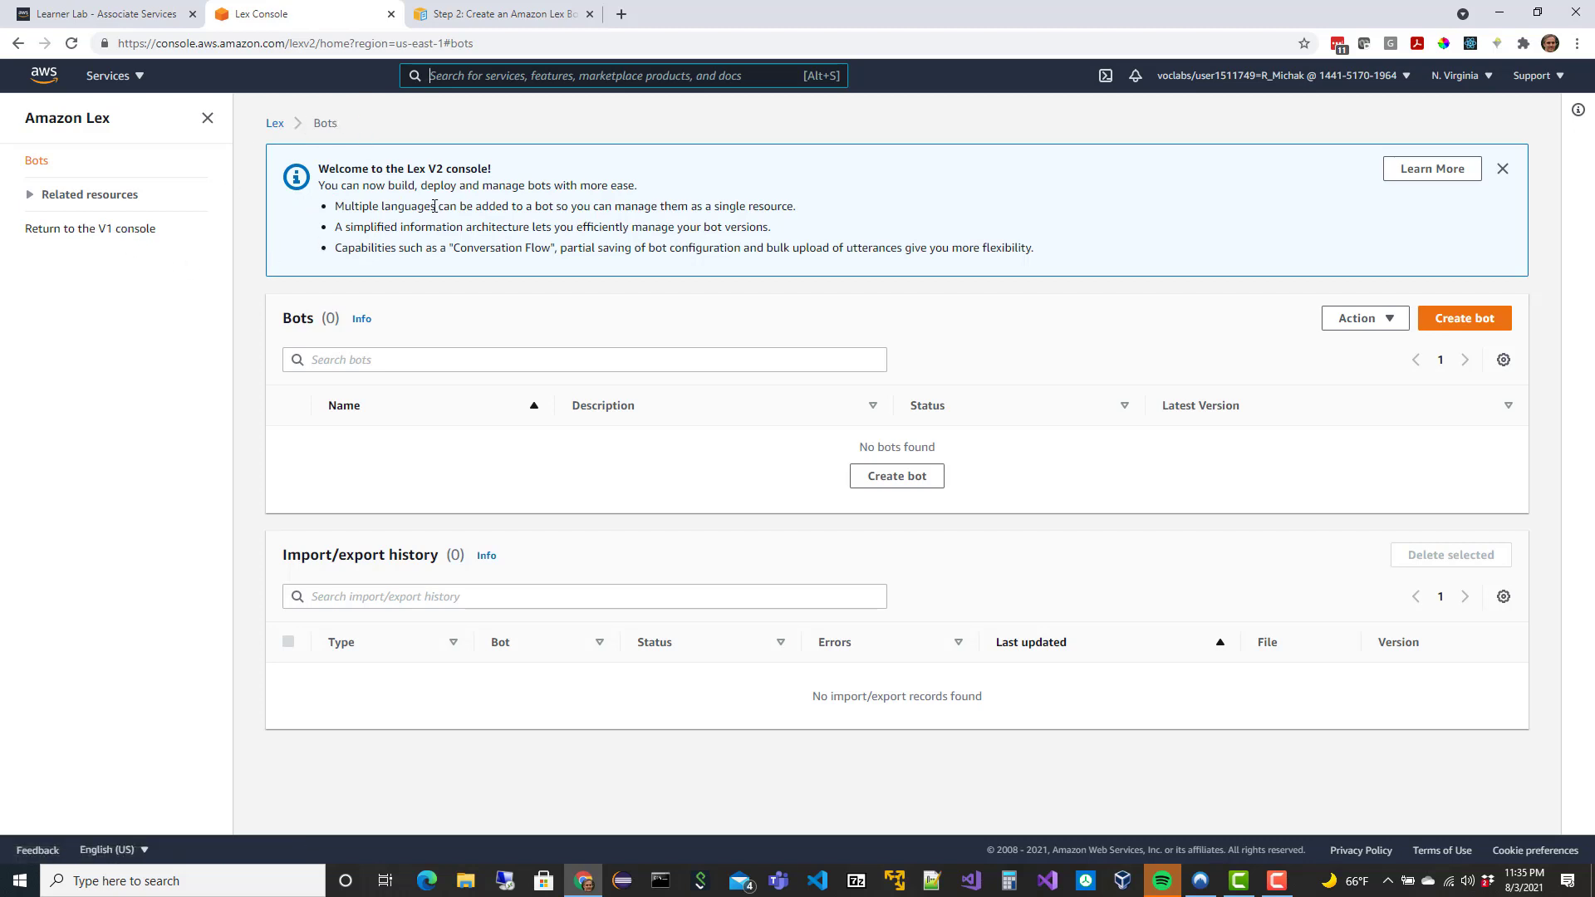
click(101, 231)
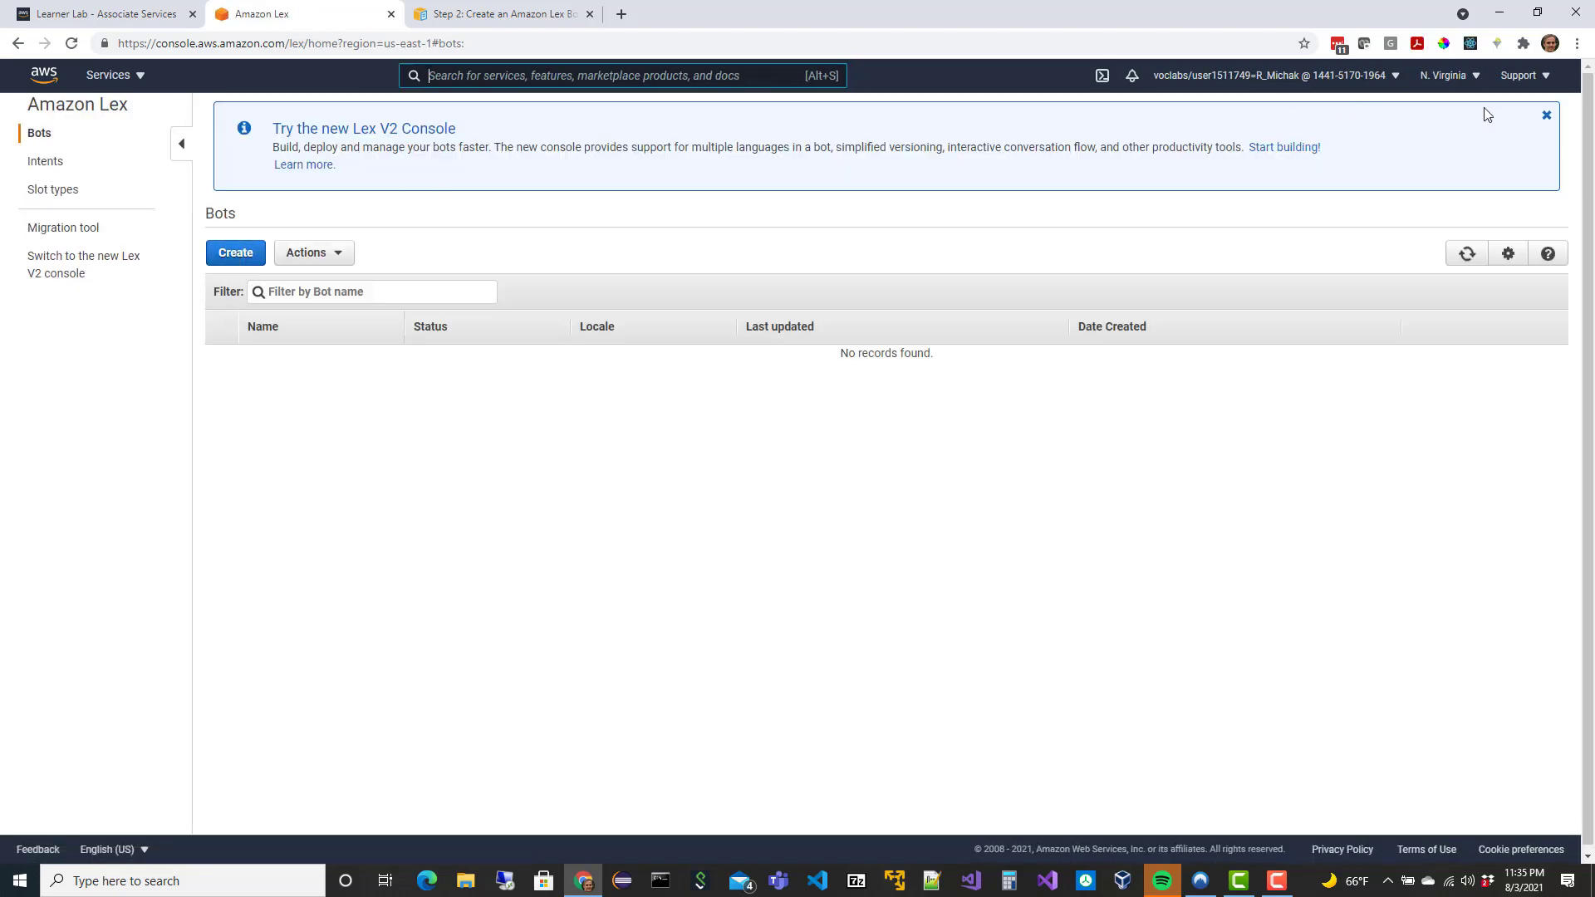
Create a bot from the BookTrip sample with its default name and COPPA set to No.
click(1547, 116)
click(241, 143)
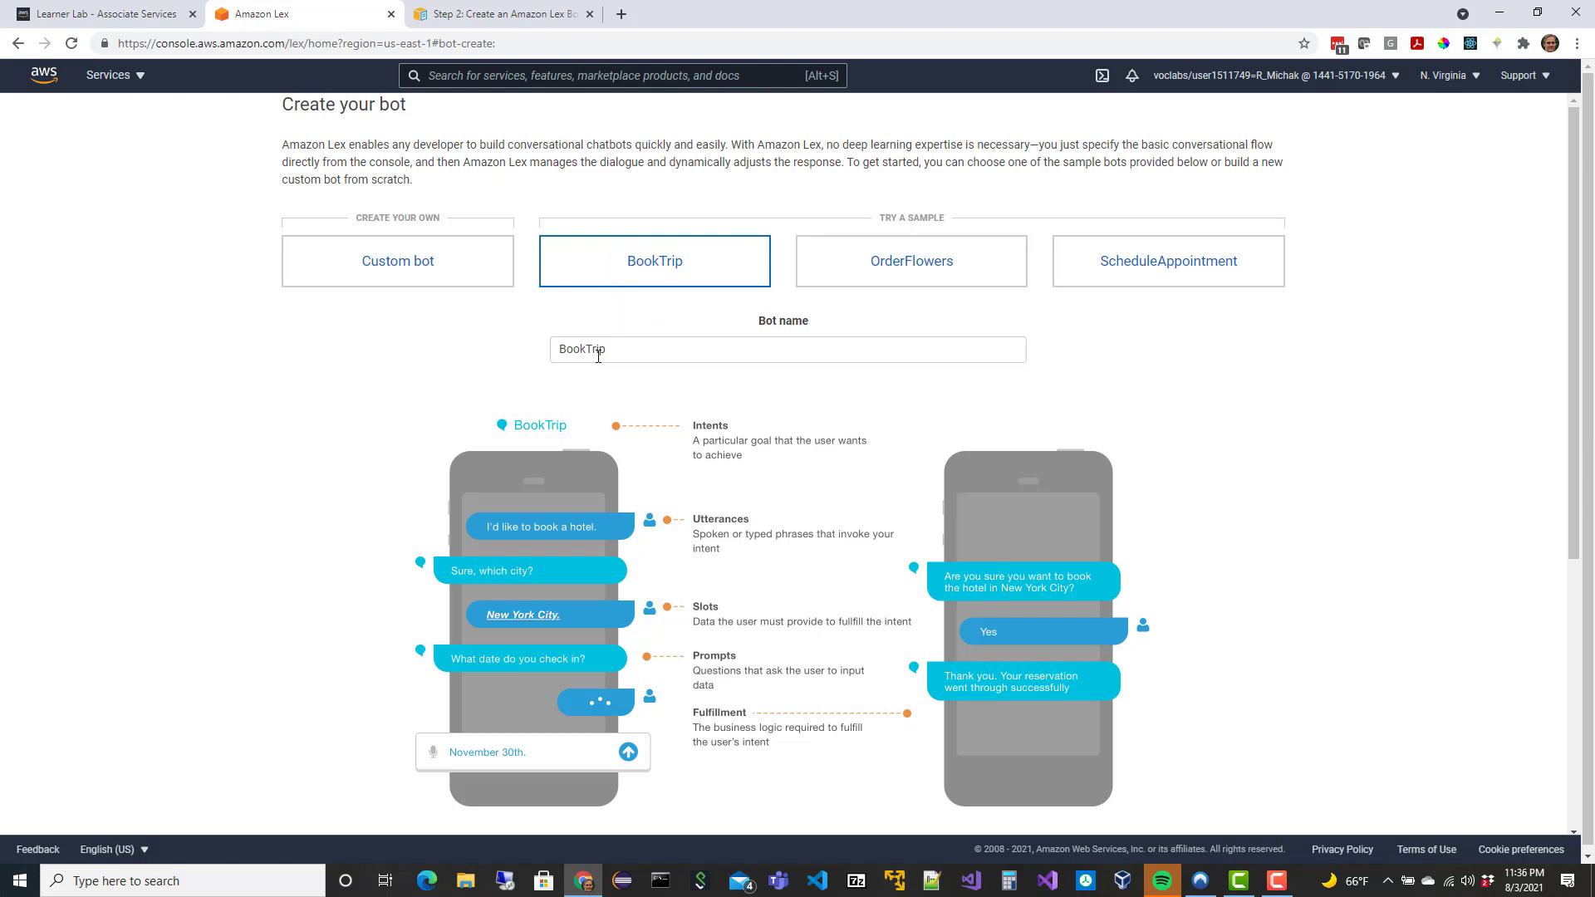
scroll(432, 395, down, 5)
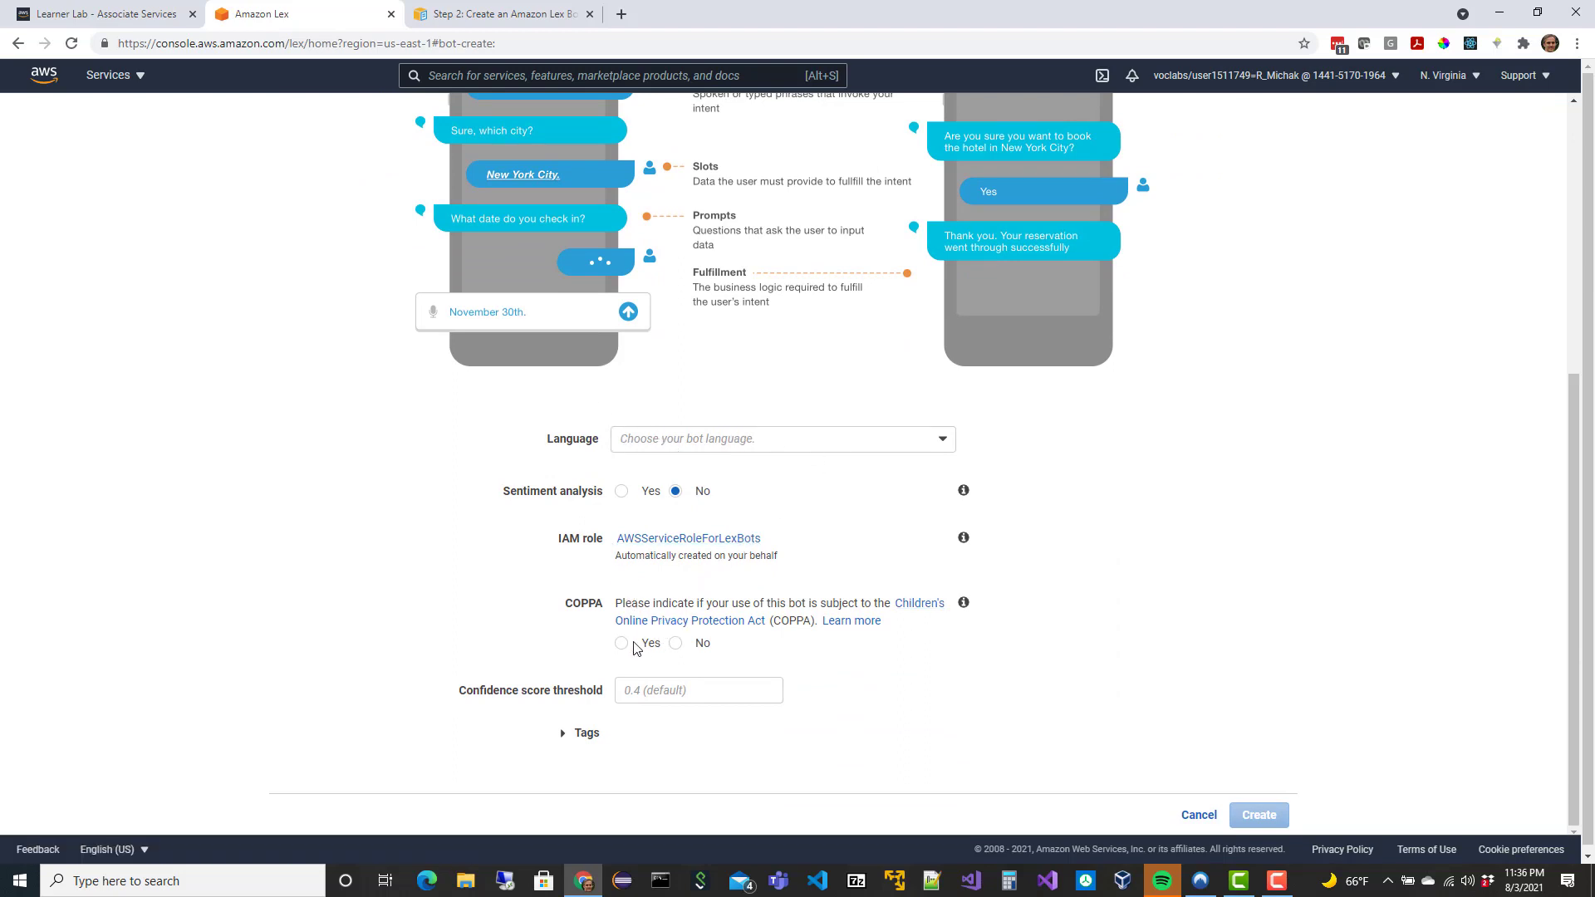
click(675, 643)
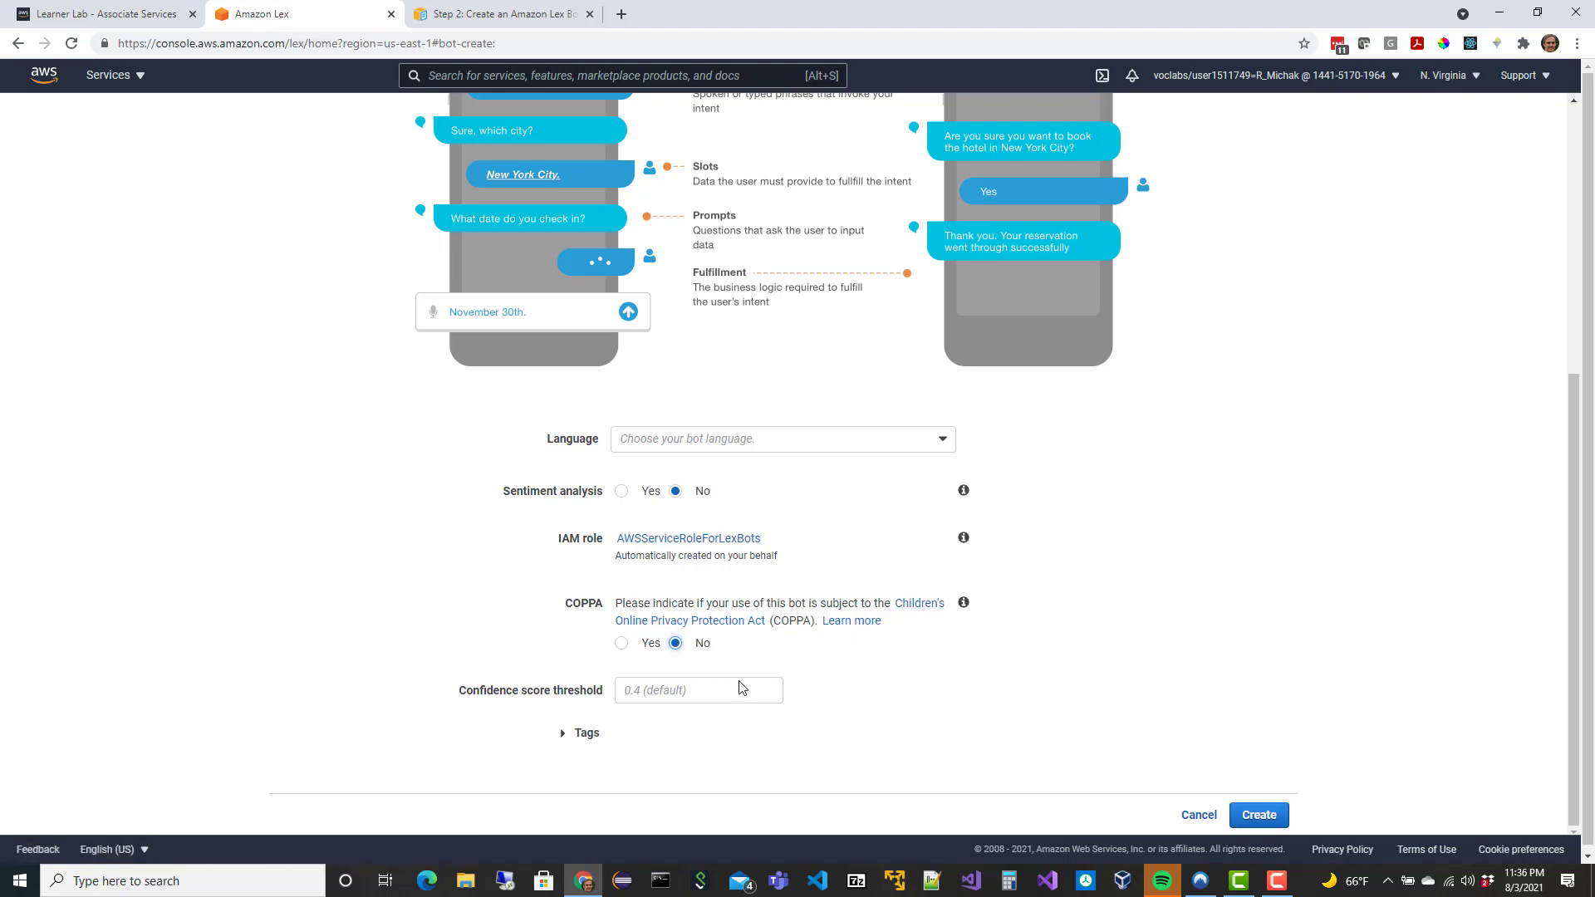
click(1233, 819)
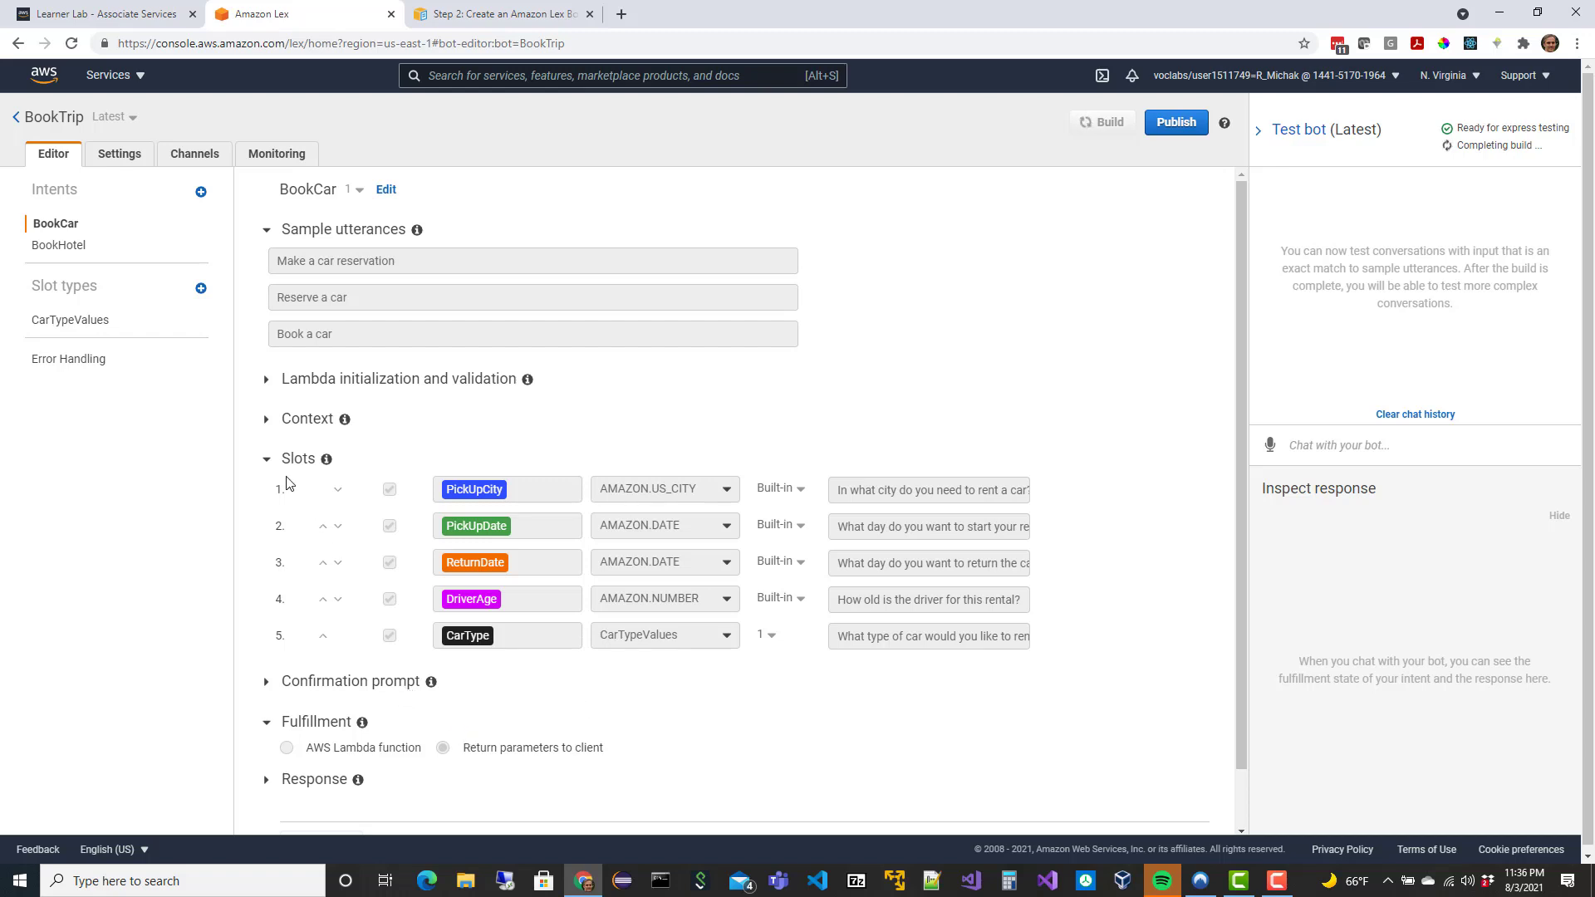
Open the BookHotel intent and start a test chat with the message "I want to book a hotel".
scroll(295, 683, down, 1)
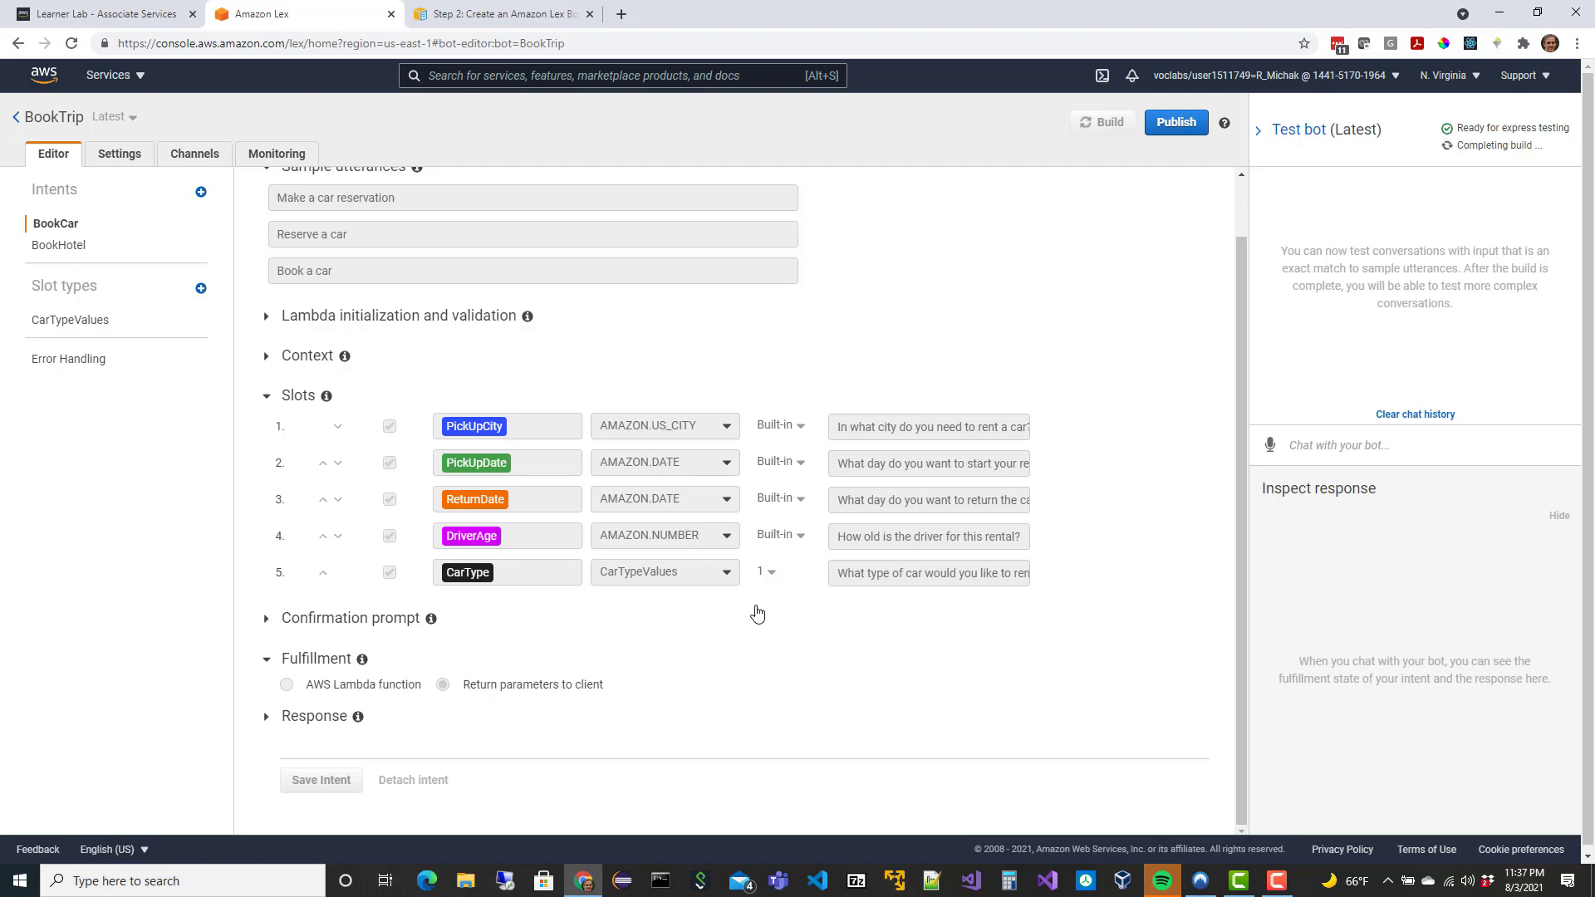
scroll(691, 372, up, 1)
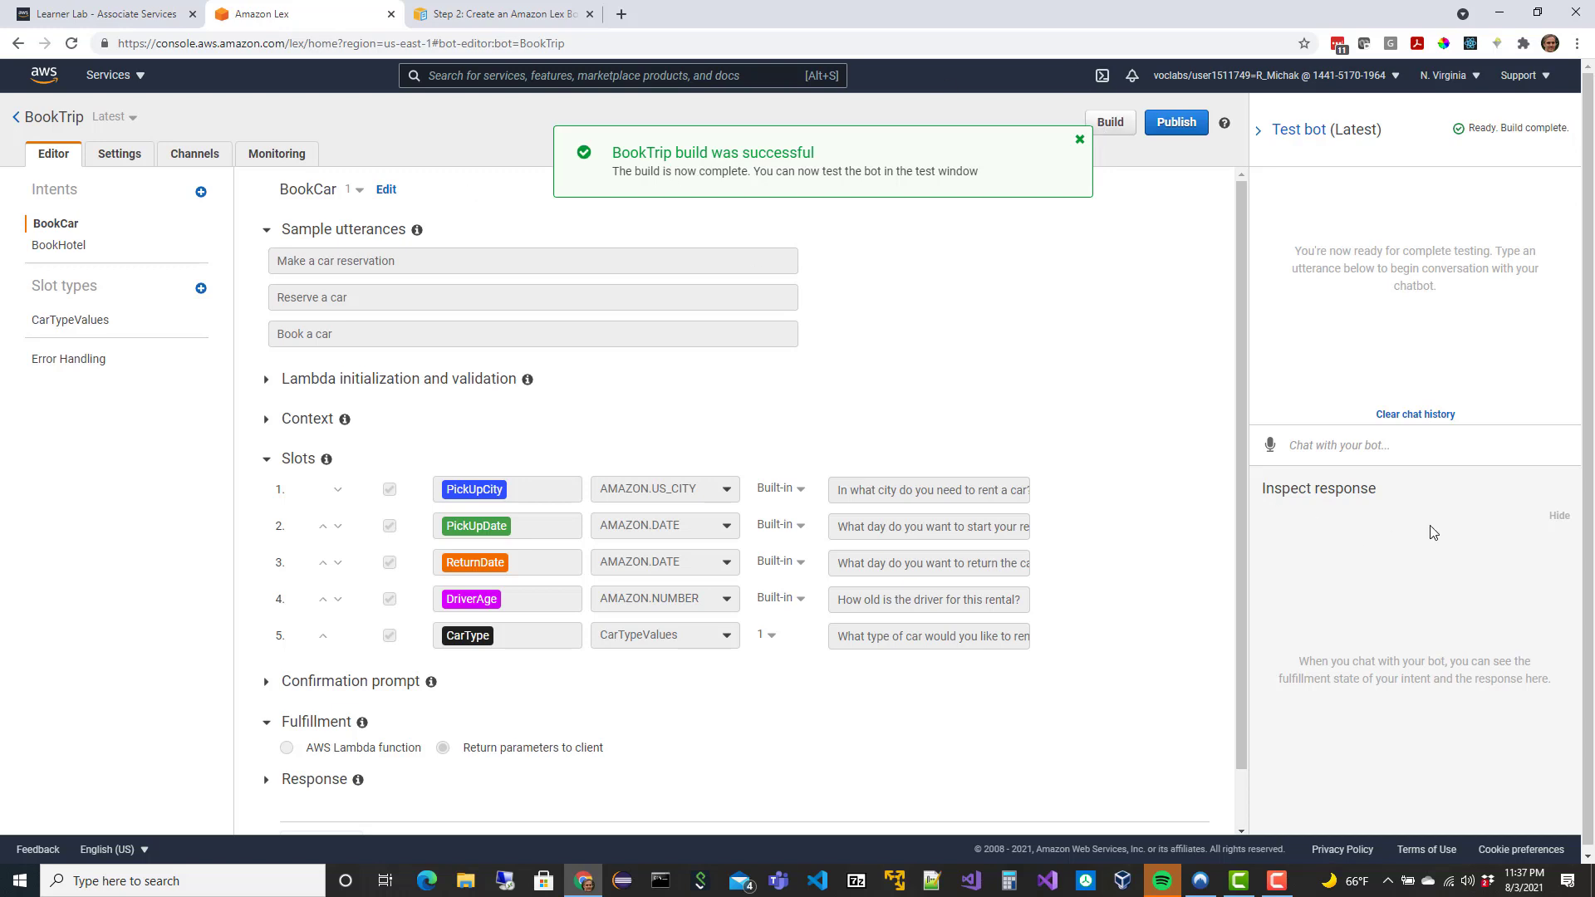
click(1378, 446)
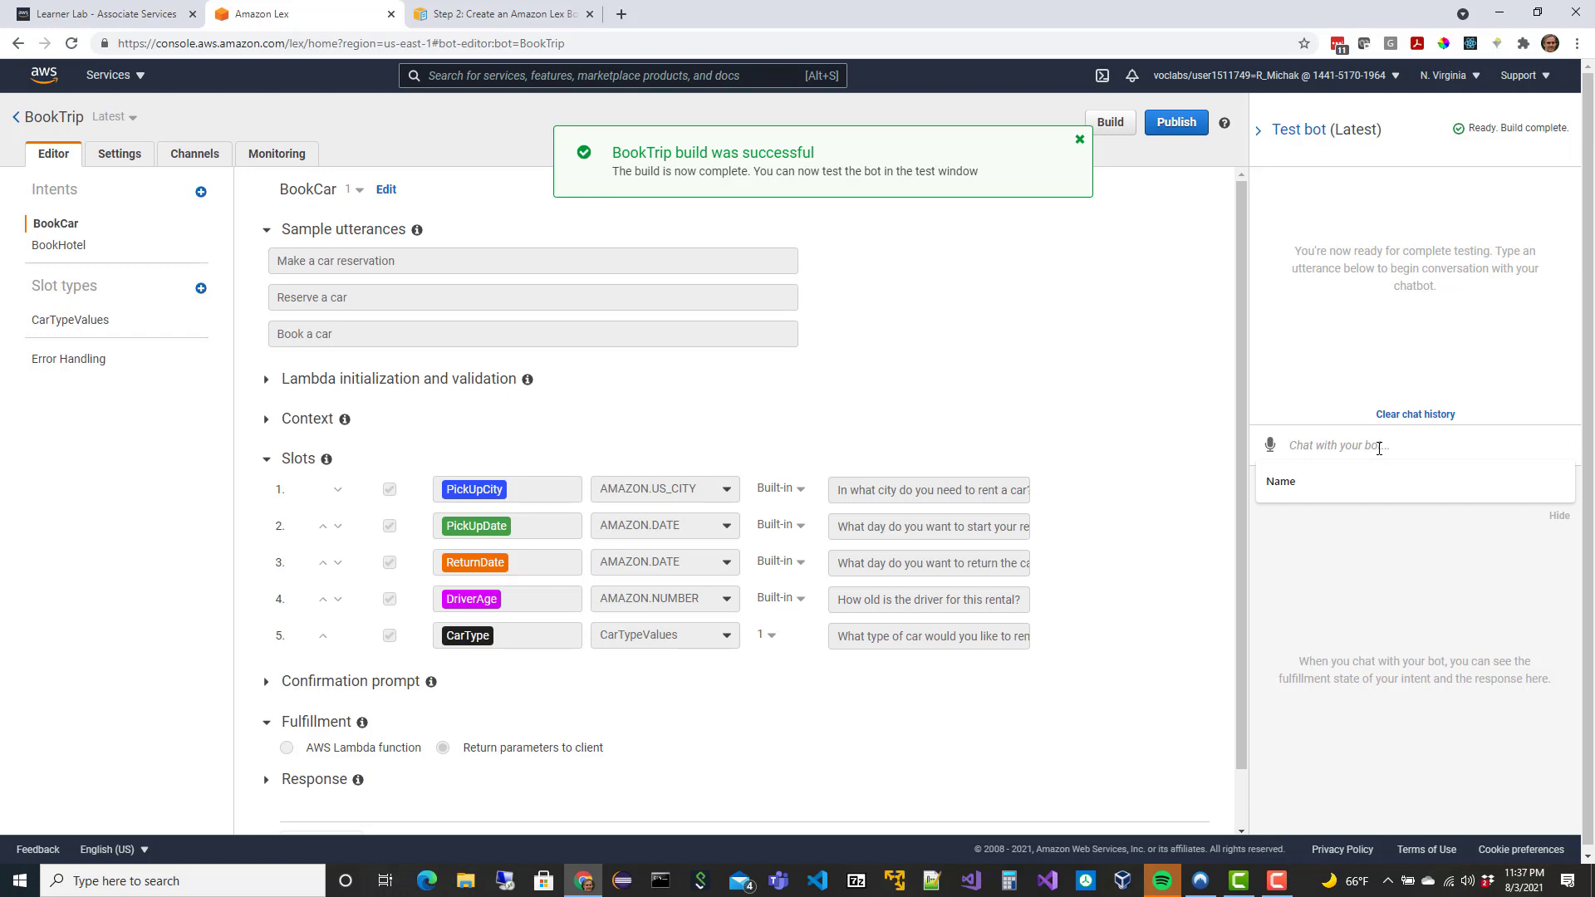
click(65, 246)
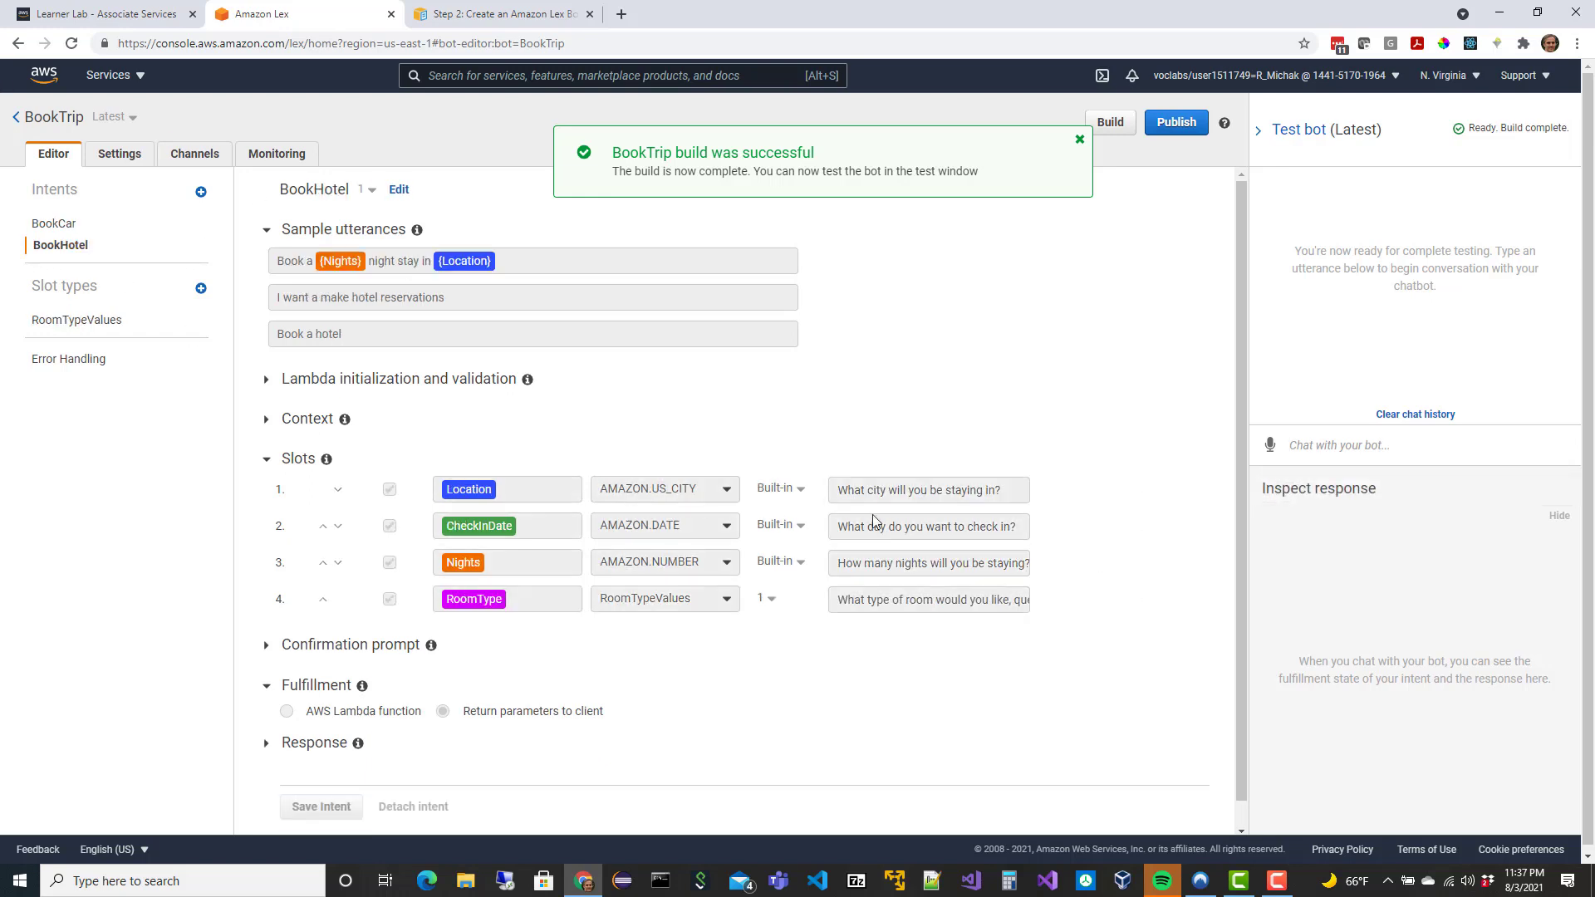
click(1341, 455)
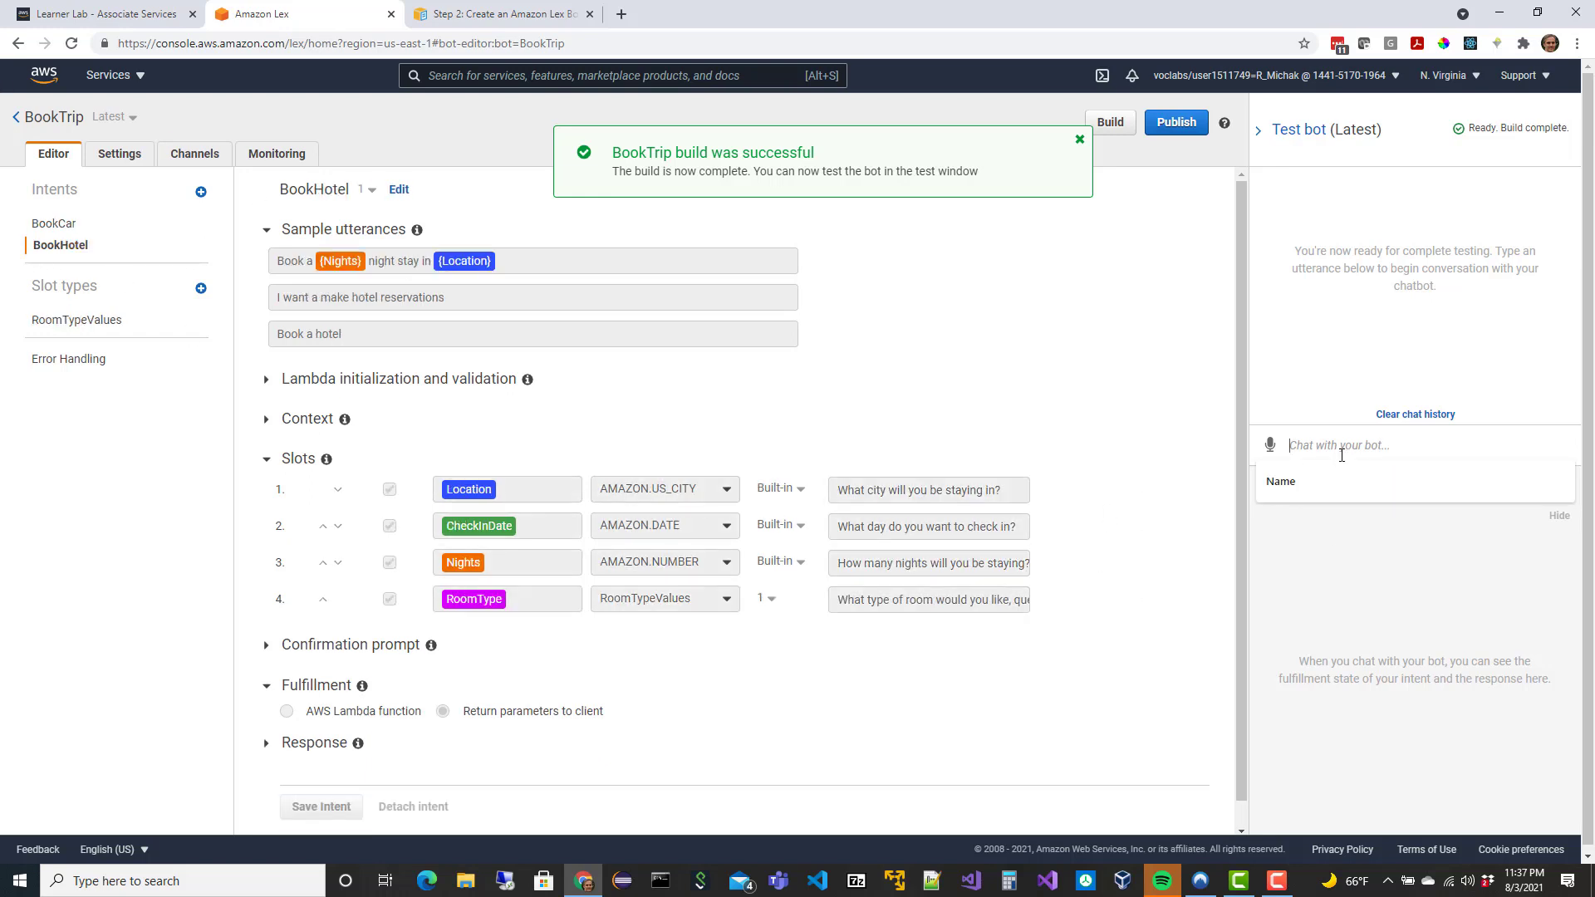
text(I wa)
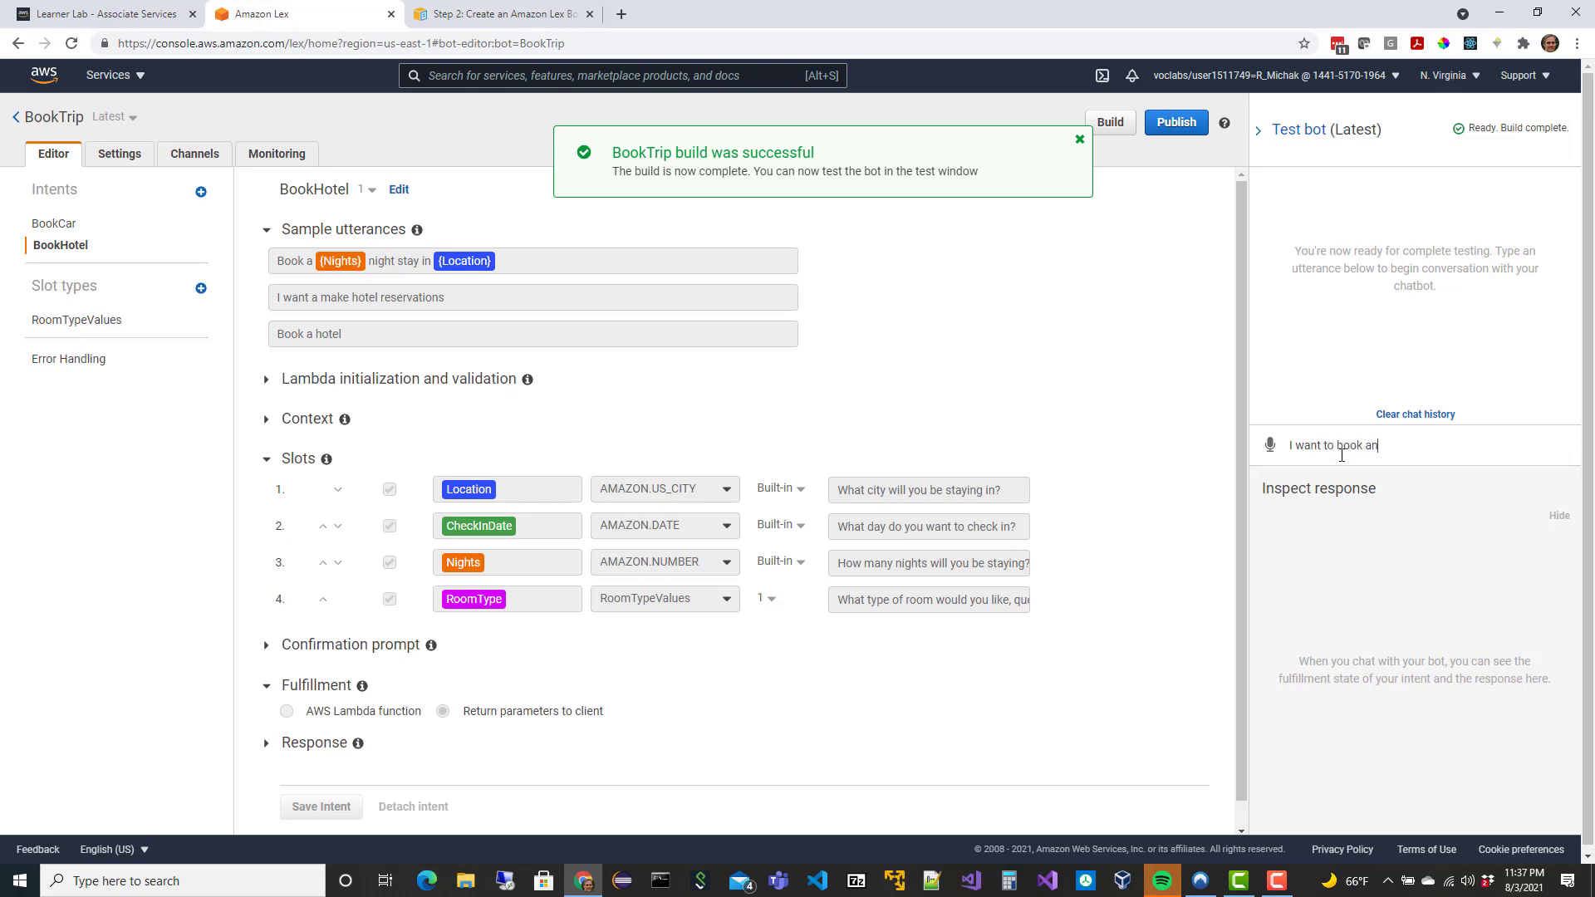
text(nt to book a hotel)
key(Return)
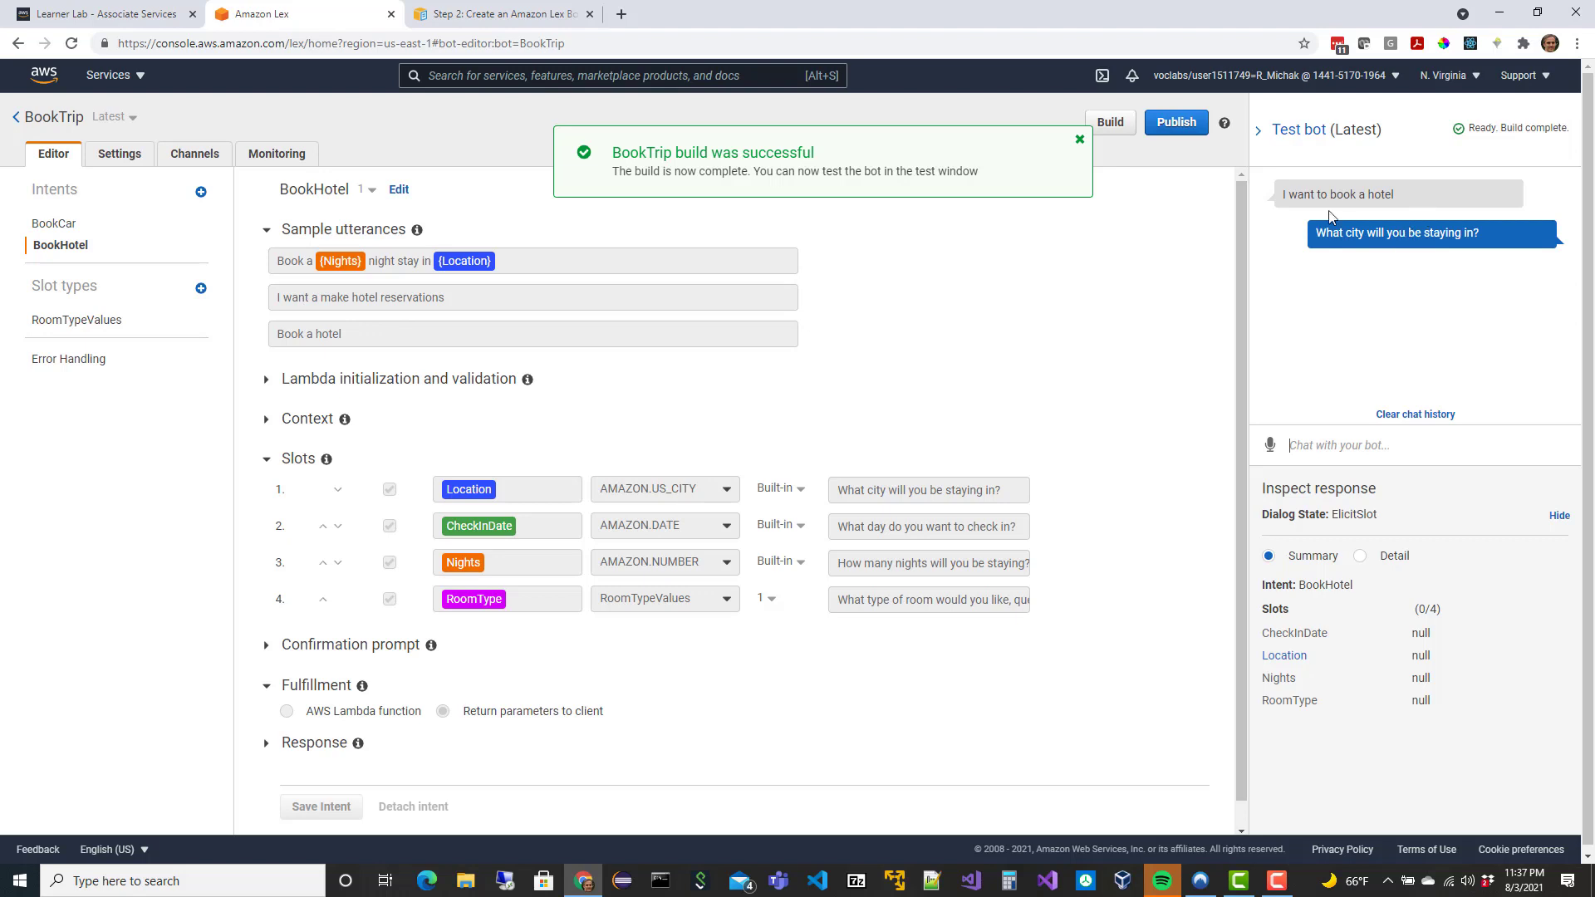
Answer the test bot's city question with "chicago".
click(1364, 453)
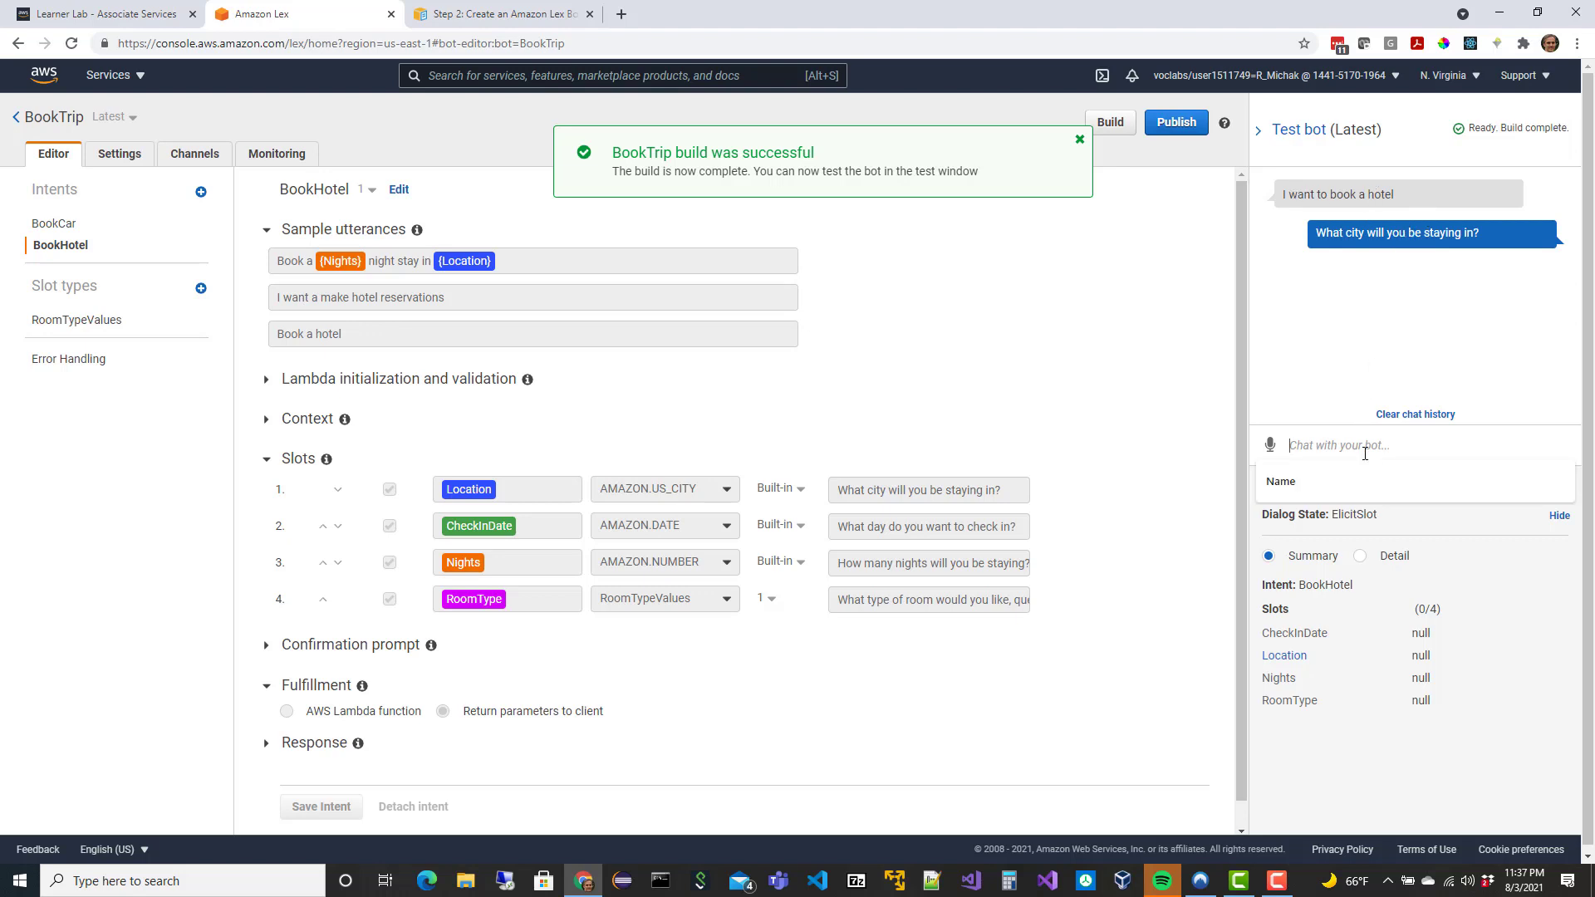
text(ch)
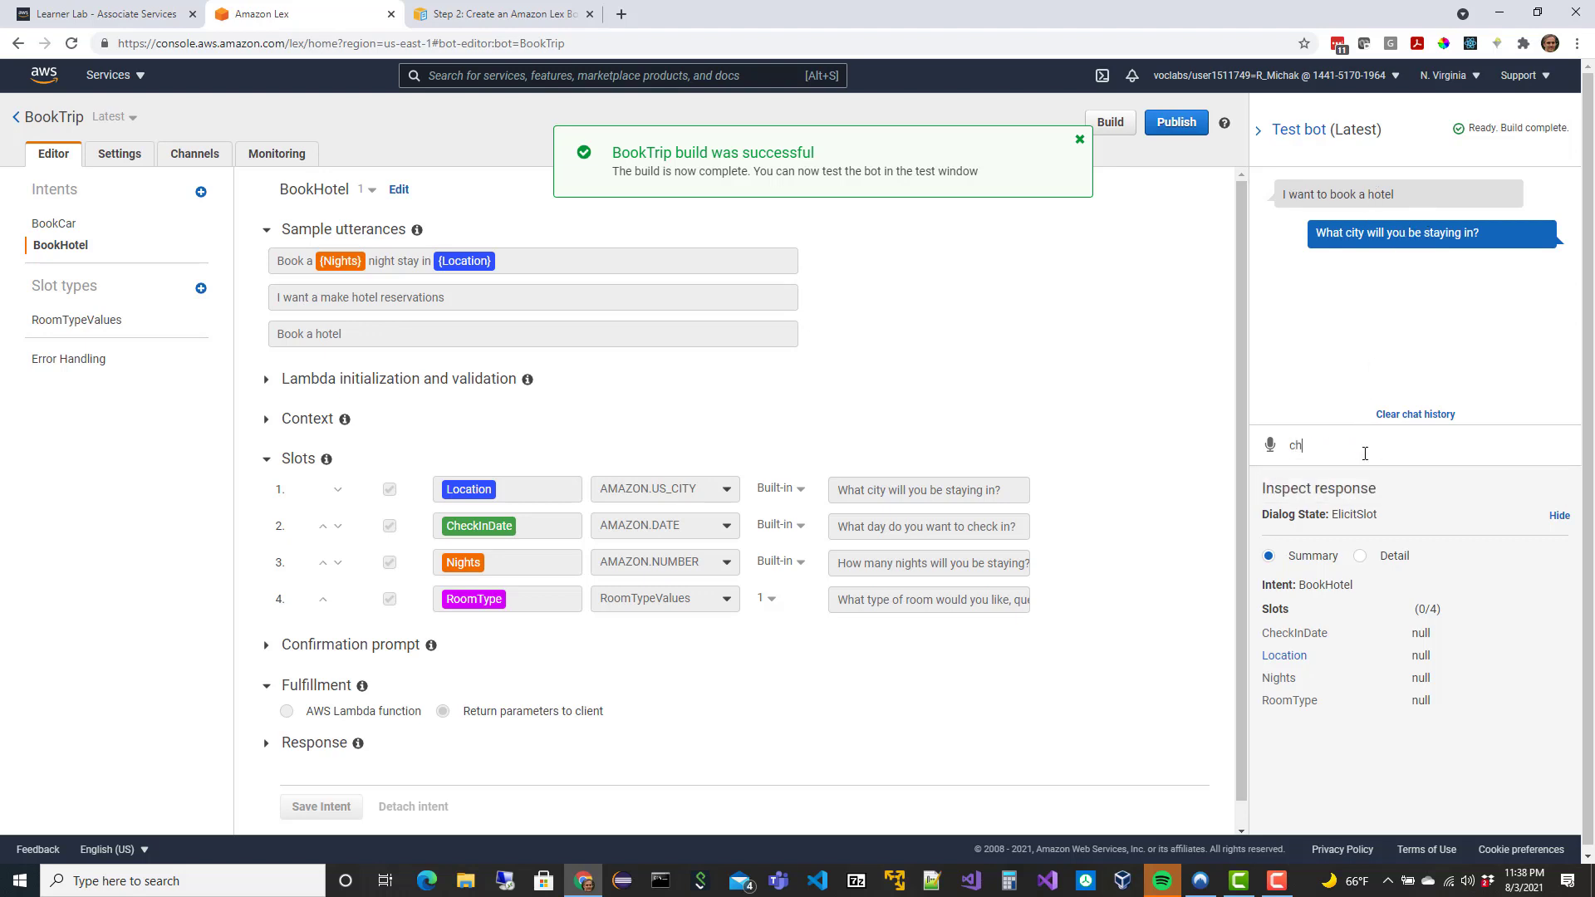
text(icago)
key(Return)
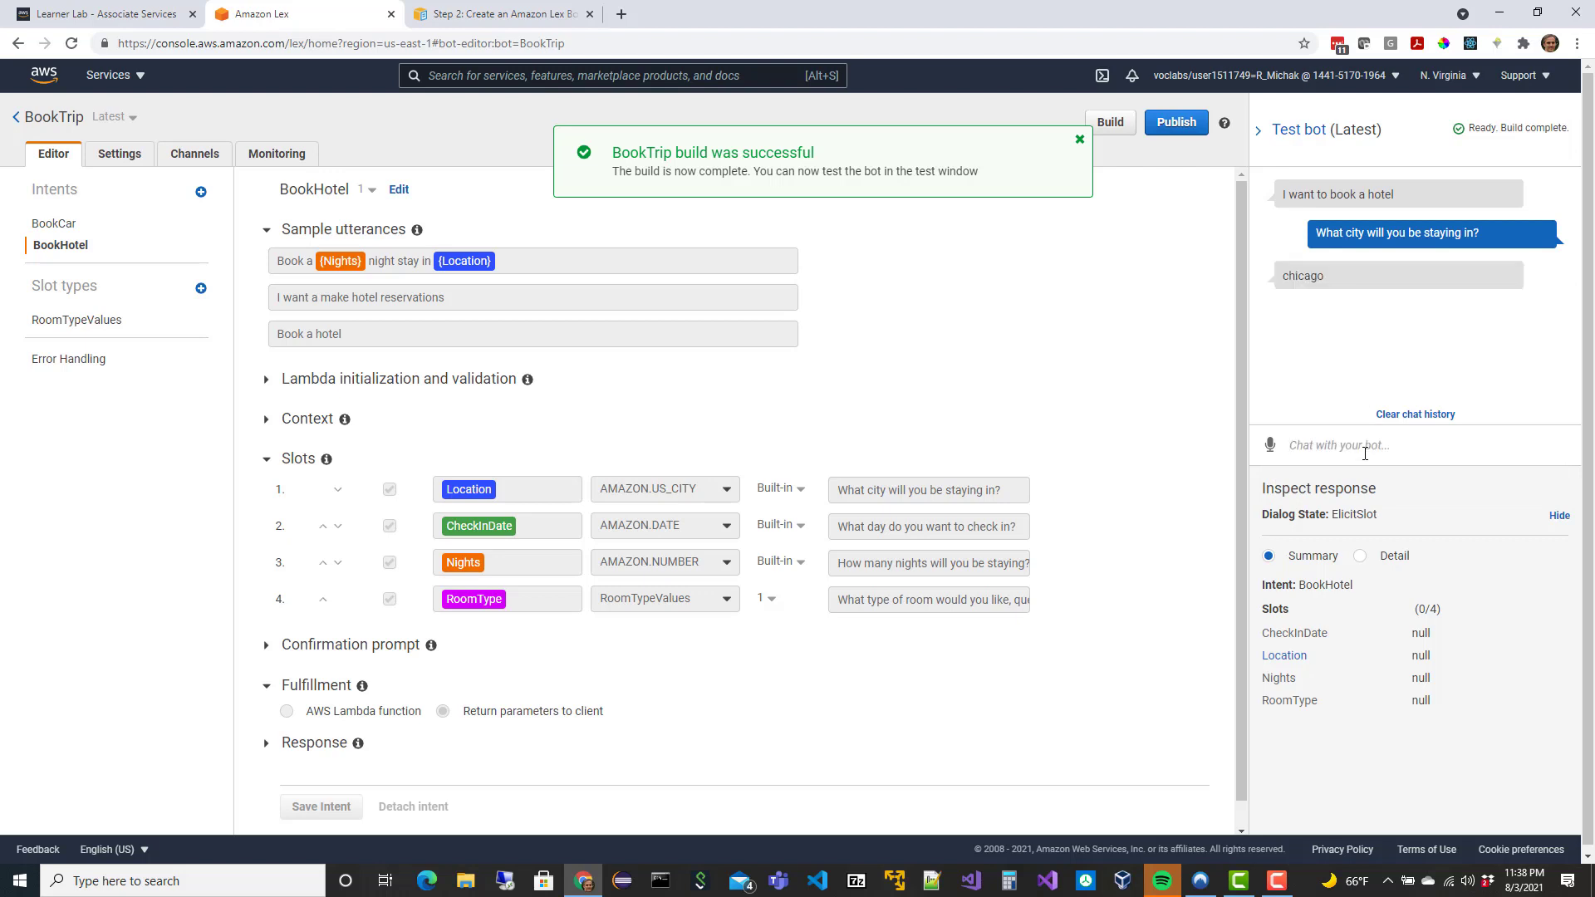
text(15th)
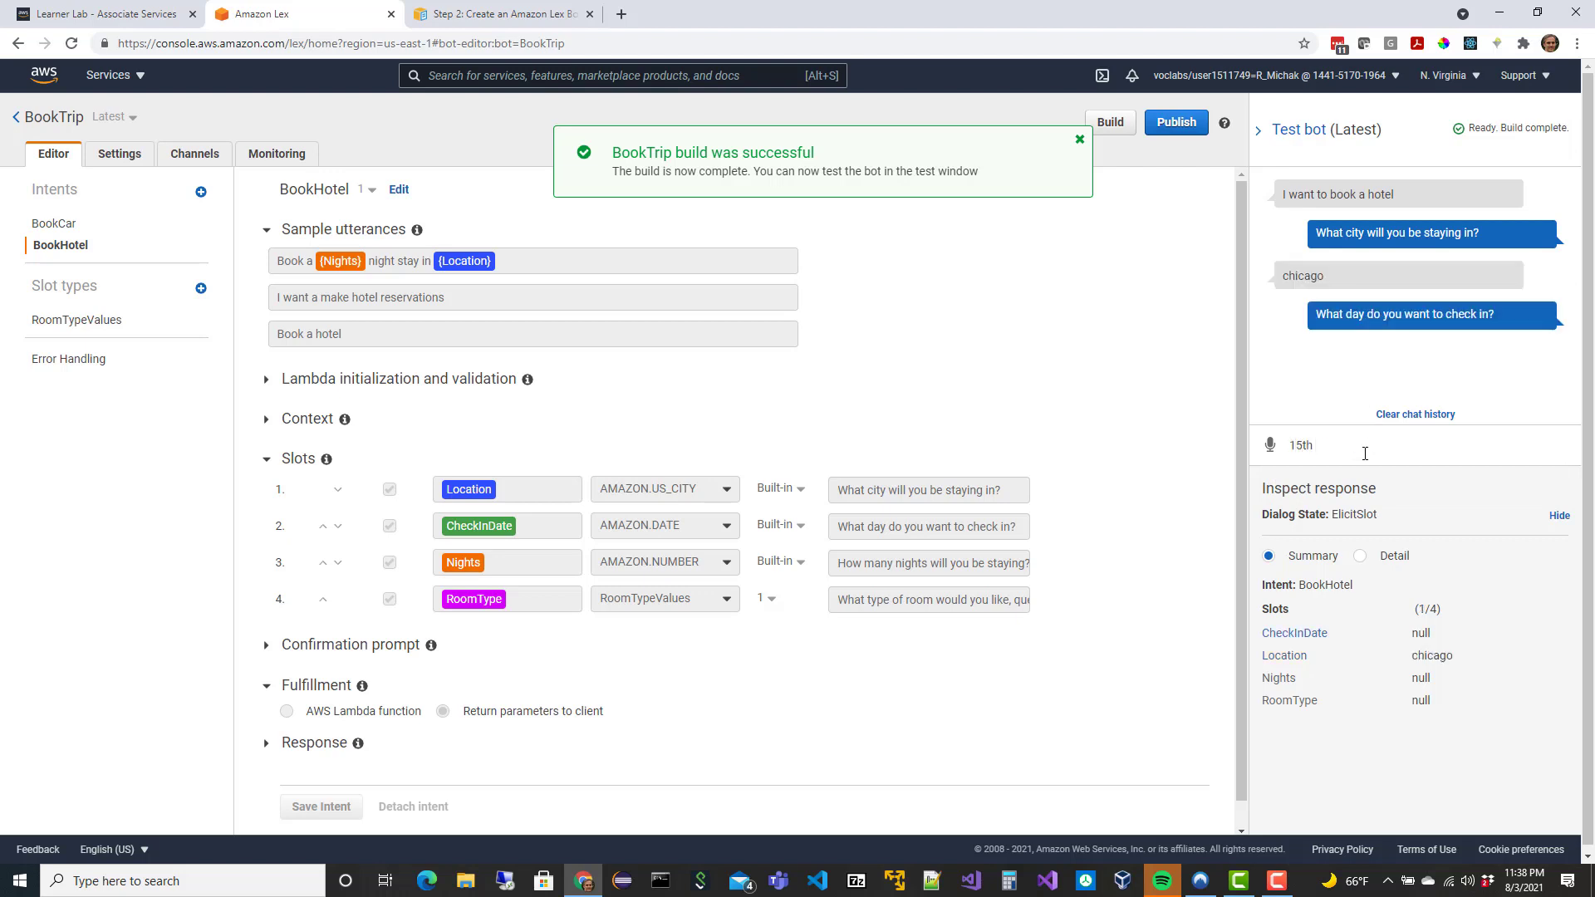
key(Return)
text(augest 1)
key(BackSpace)
key(BackSpace)
key(BackSpace)
key(BackSpace)
key(BackSpace)
text(ust 10th)
key(BackSpace)
key(BackSpace)
key(BackSpace)
key(BackSpace)
key(BackSpace)
key(BackSpace)
key(BackSpace)
key(BackSpace)
key(BackSpace)
key(BackSpace)
key(BackSpace)
Give the test bot 08/15 as the check-in day and 5 as the number of nights.
text(08/15)
key(Return)
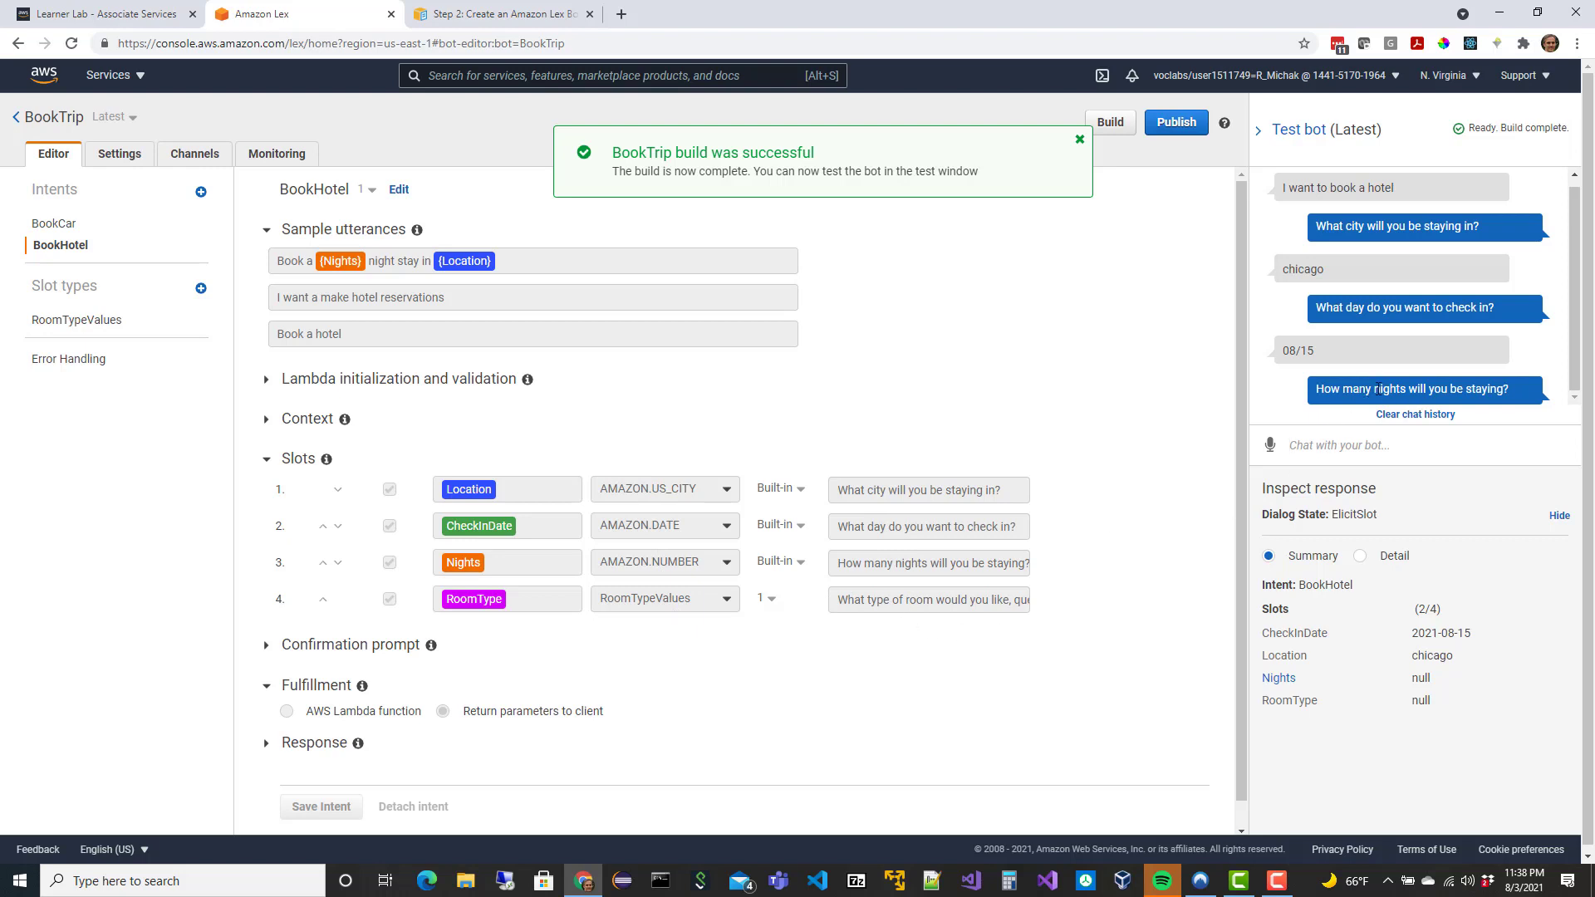
click(1412, 444)
text(5)
key(Return)
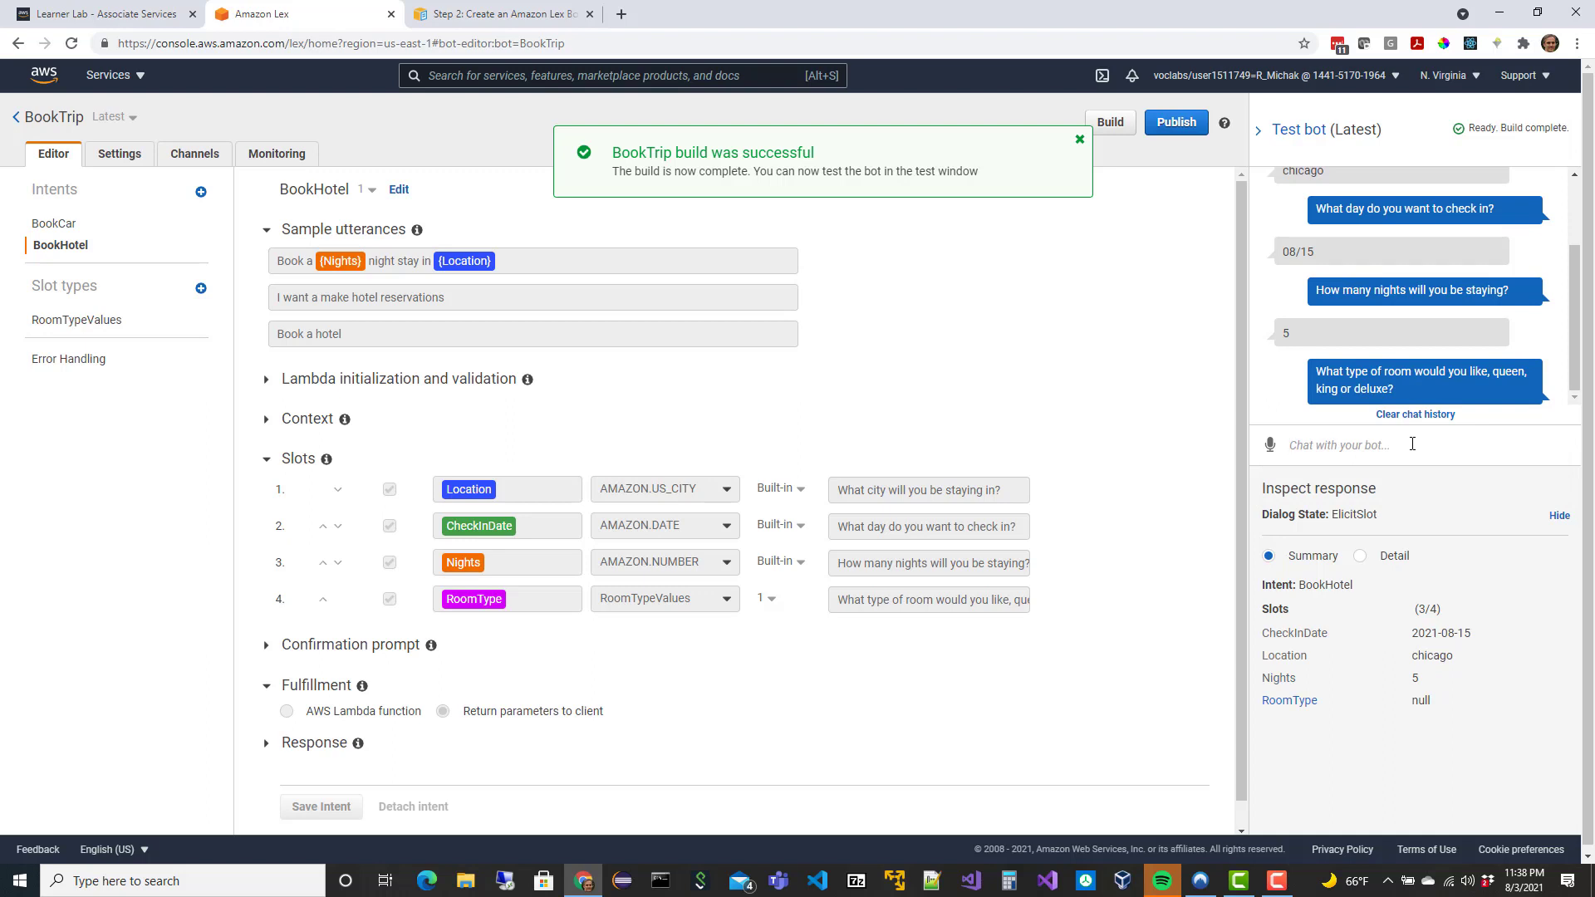
Request a "king" room from the test bot and confirm the reservation with "yes".
text(king)
key(Return)
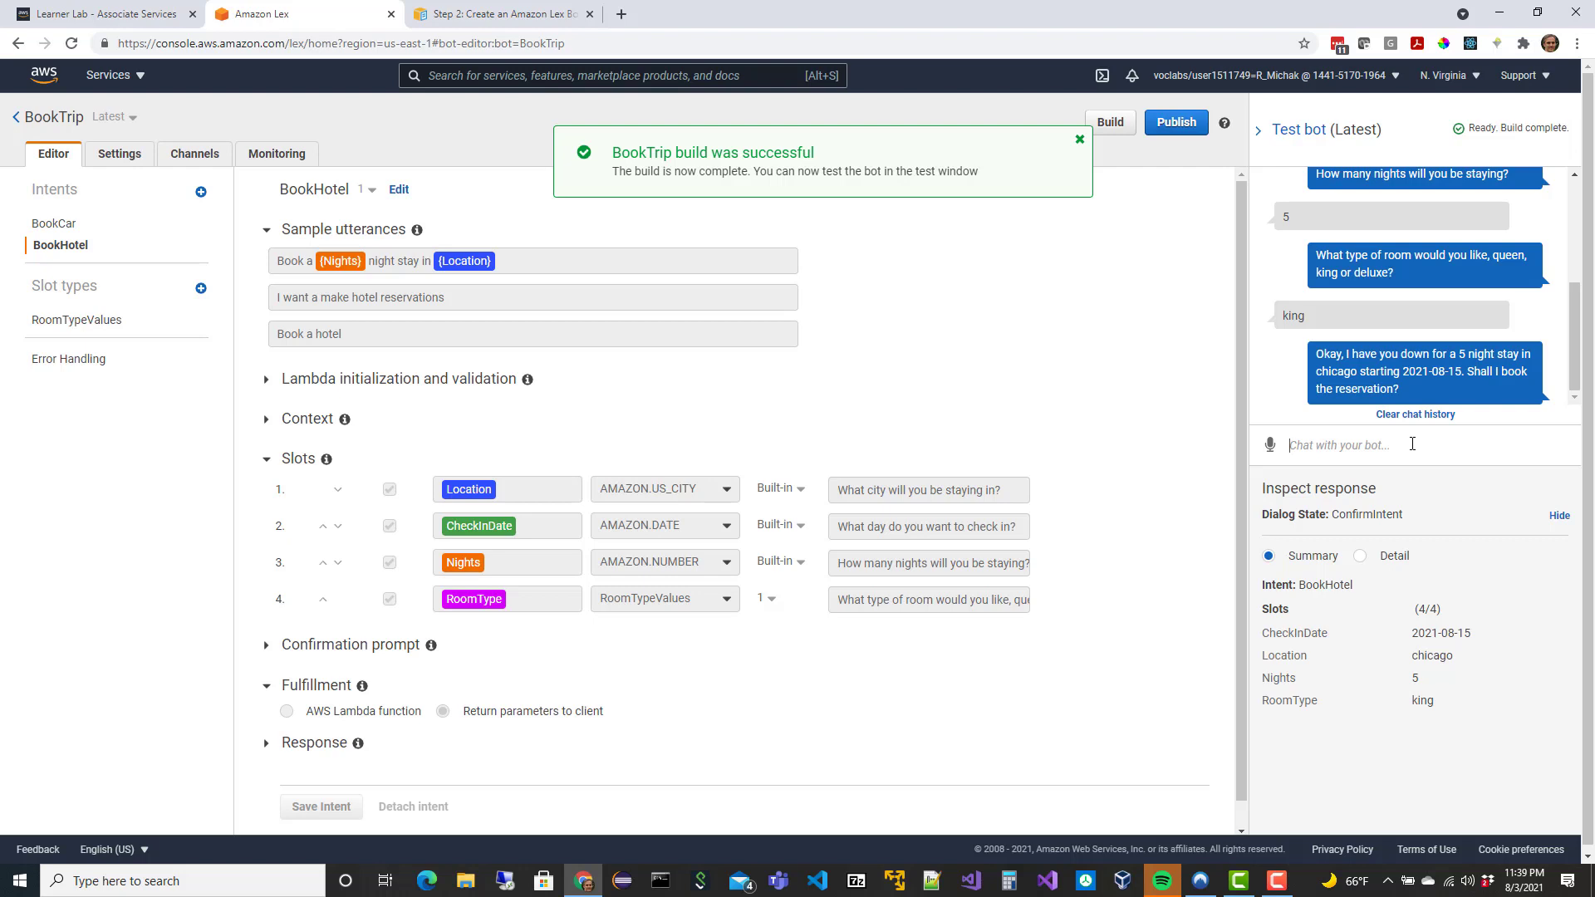
text(yes)
key(Return)
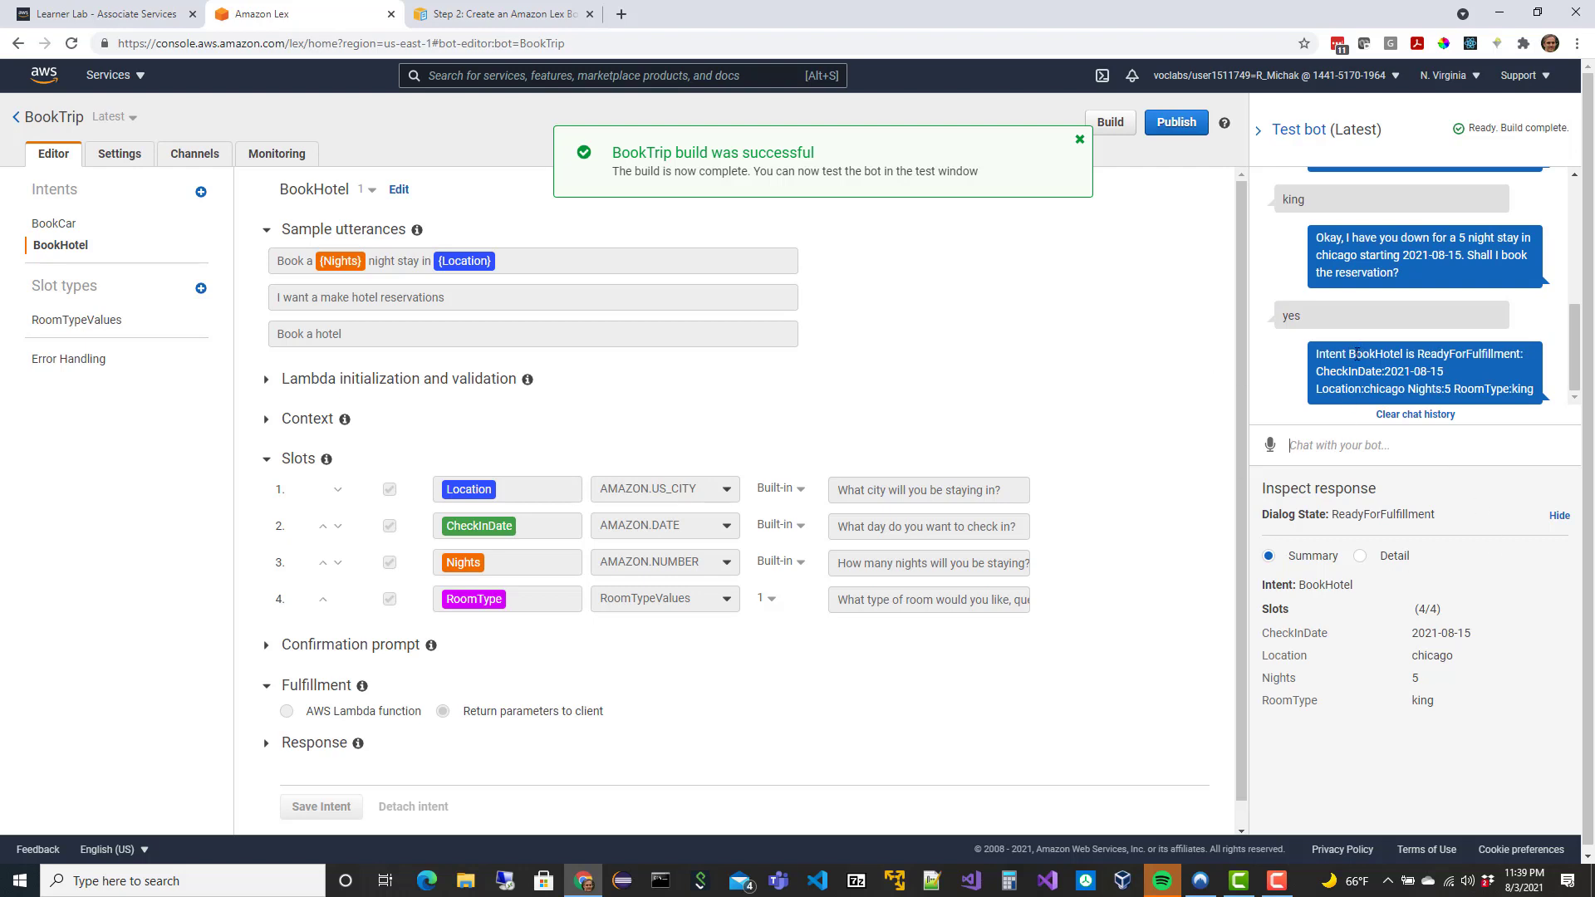
scroll(480, 747, down, 1)
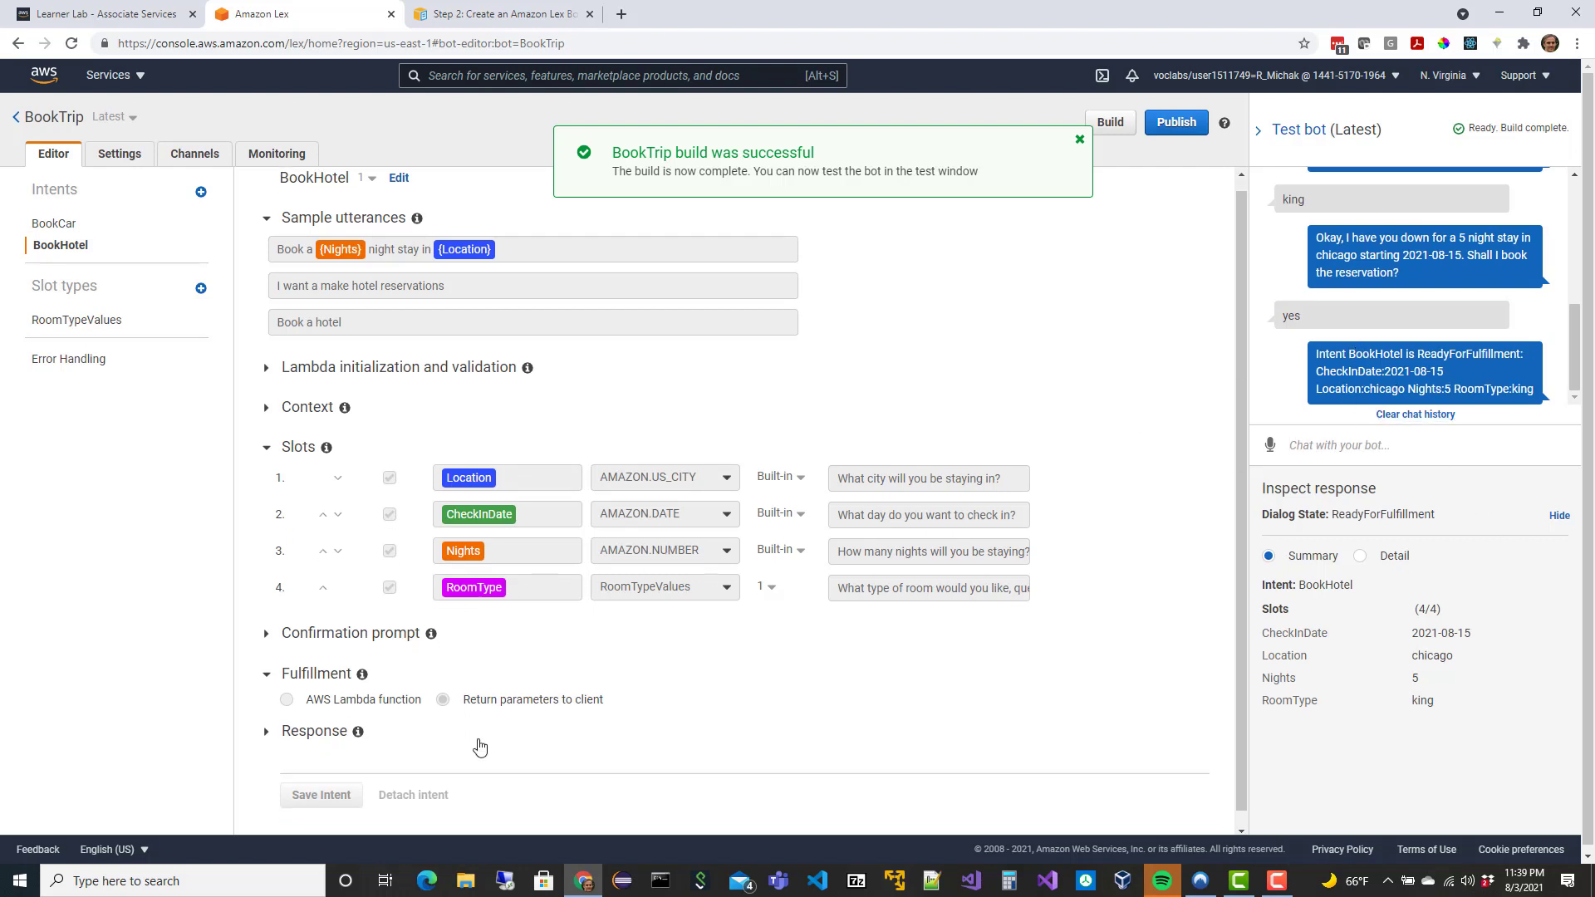
scroll(480, 747, down, 1)
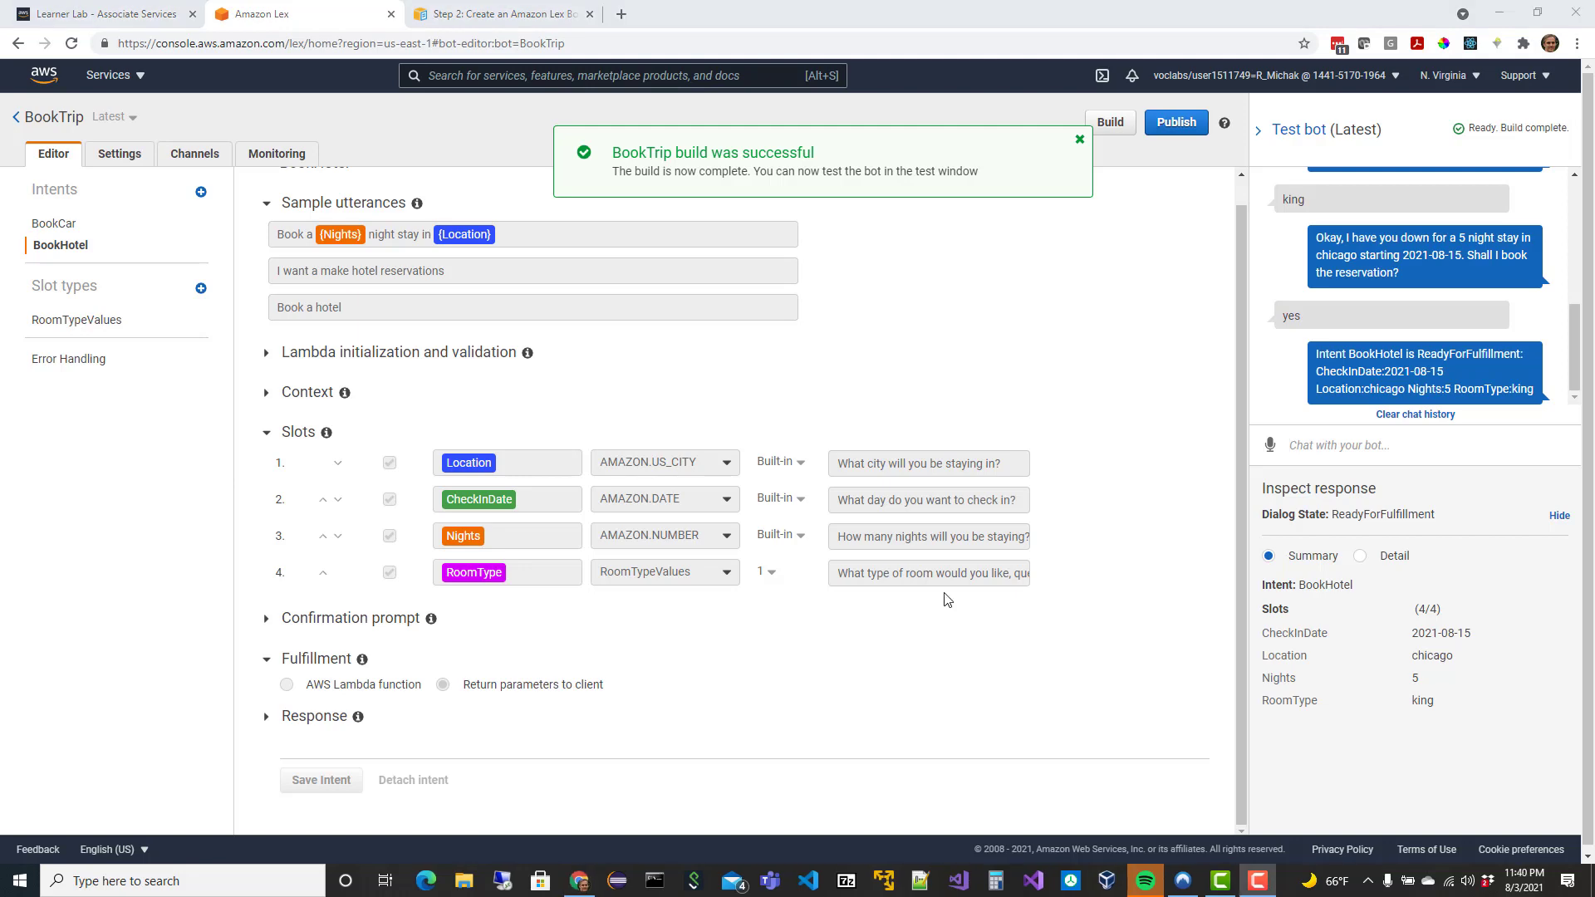
Start a new AWS Lambda function from the lex-book-trip-python blueprint and open its configuration.
click(108, 77)
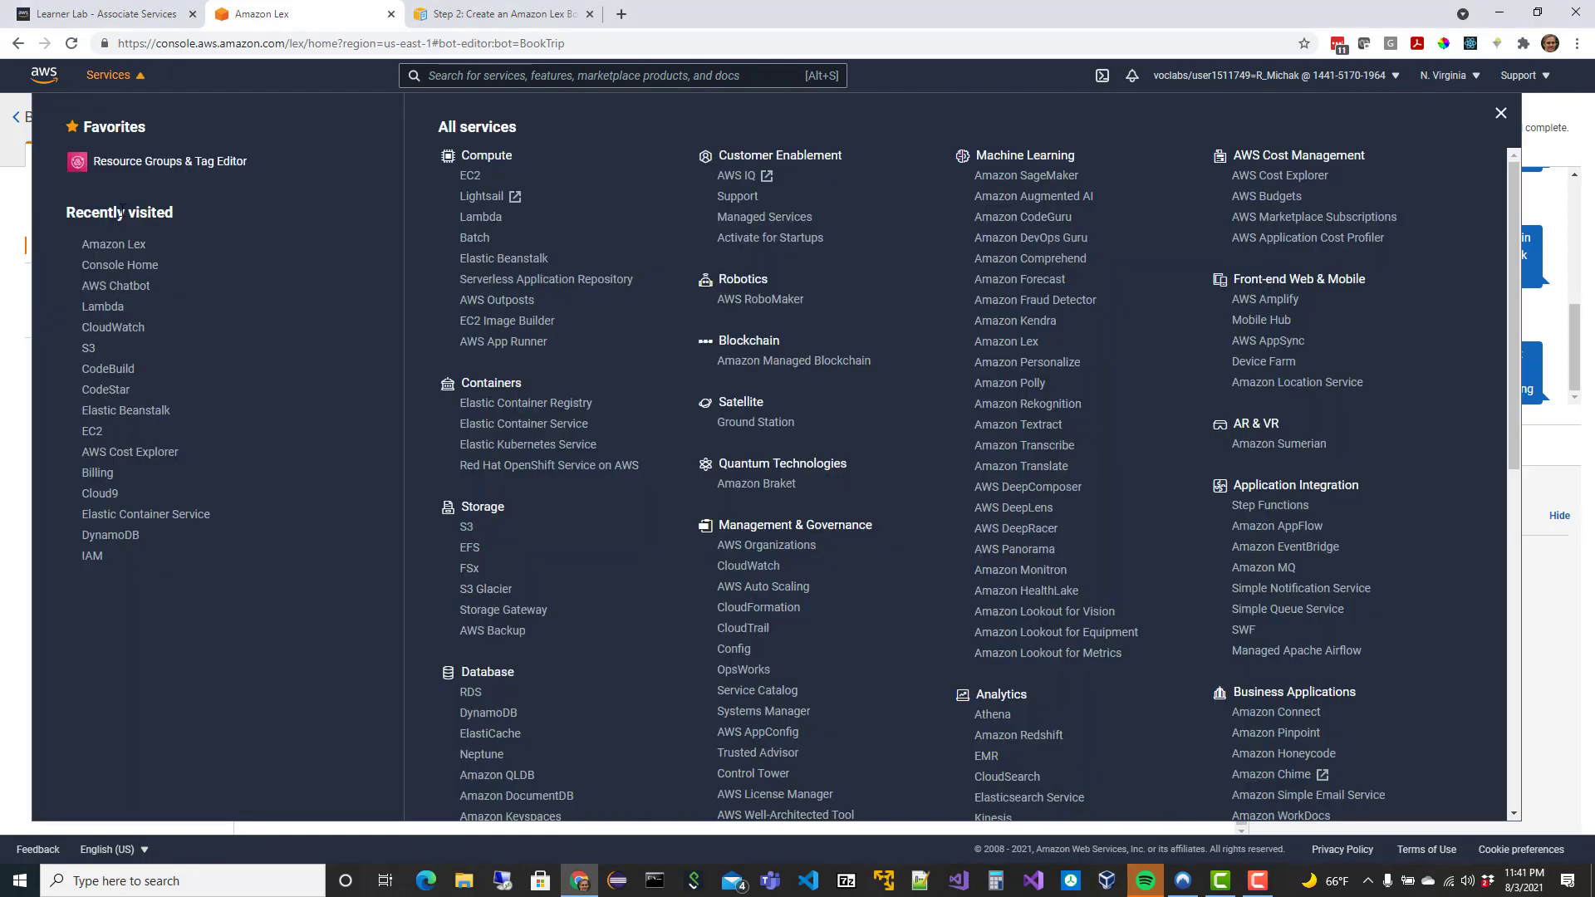
click(99, 314)
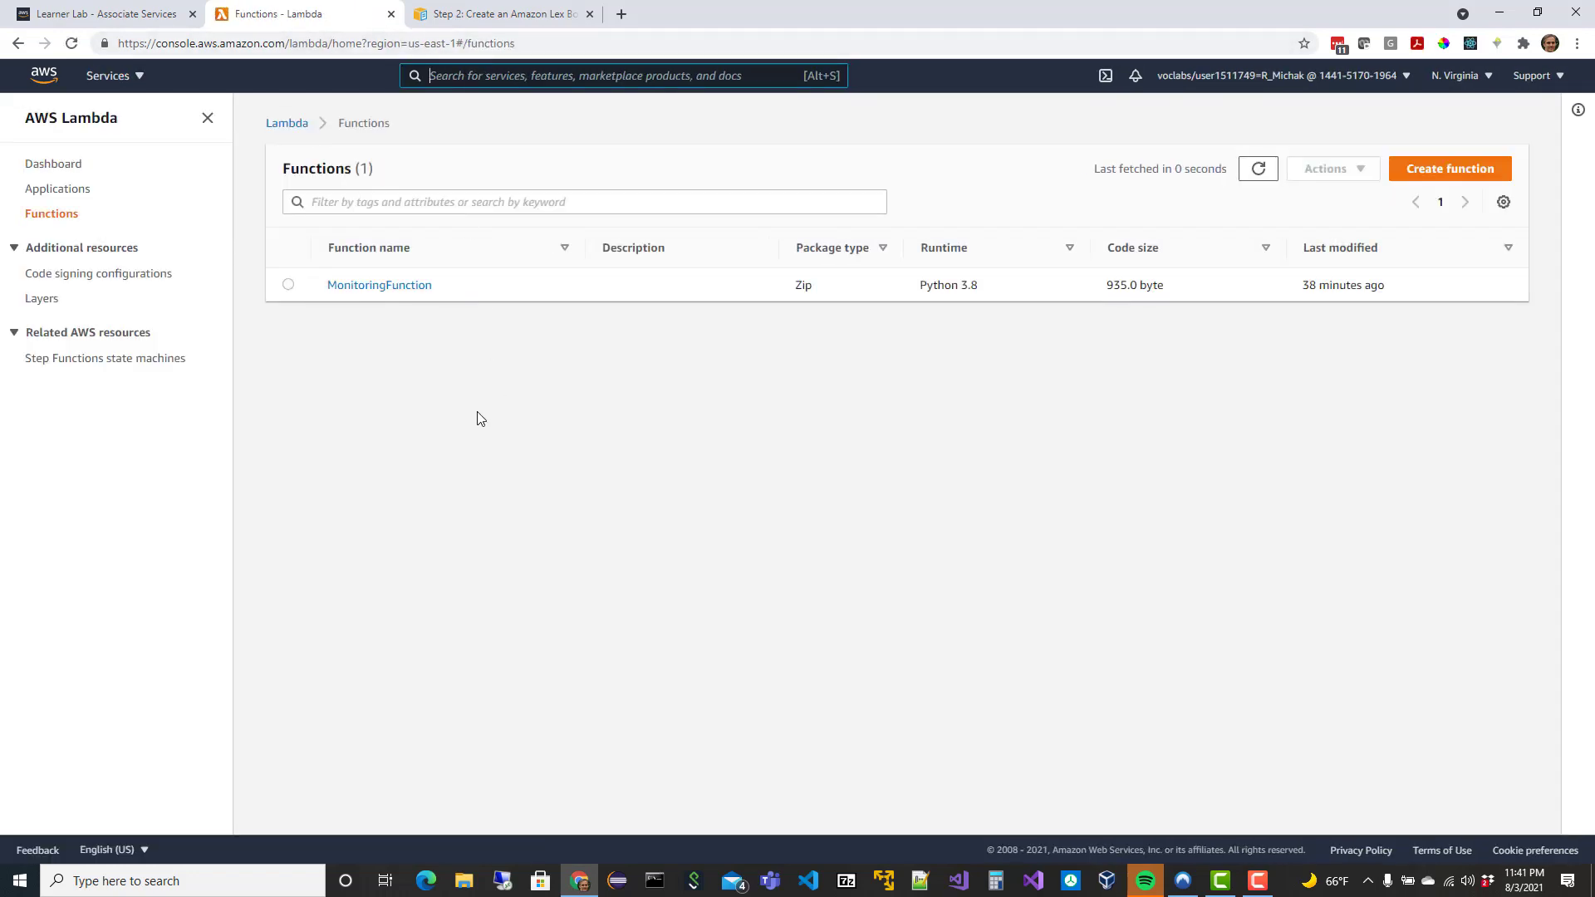
click(1417, 168)
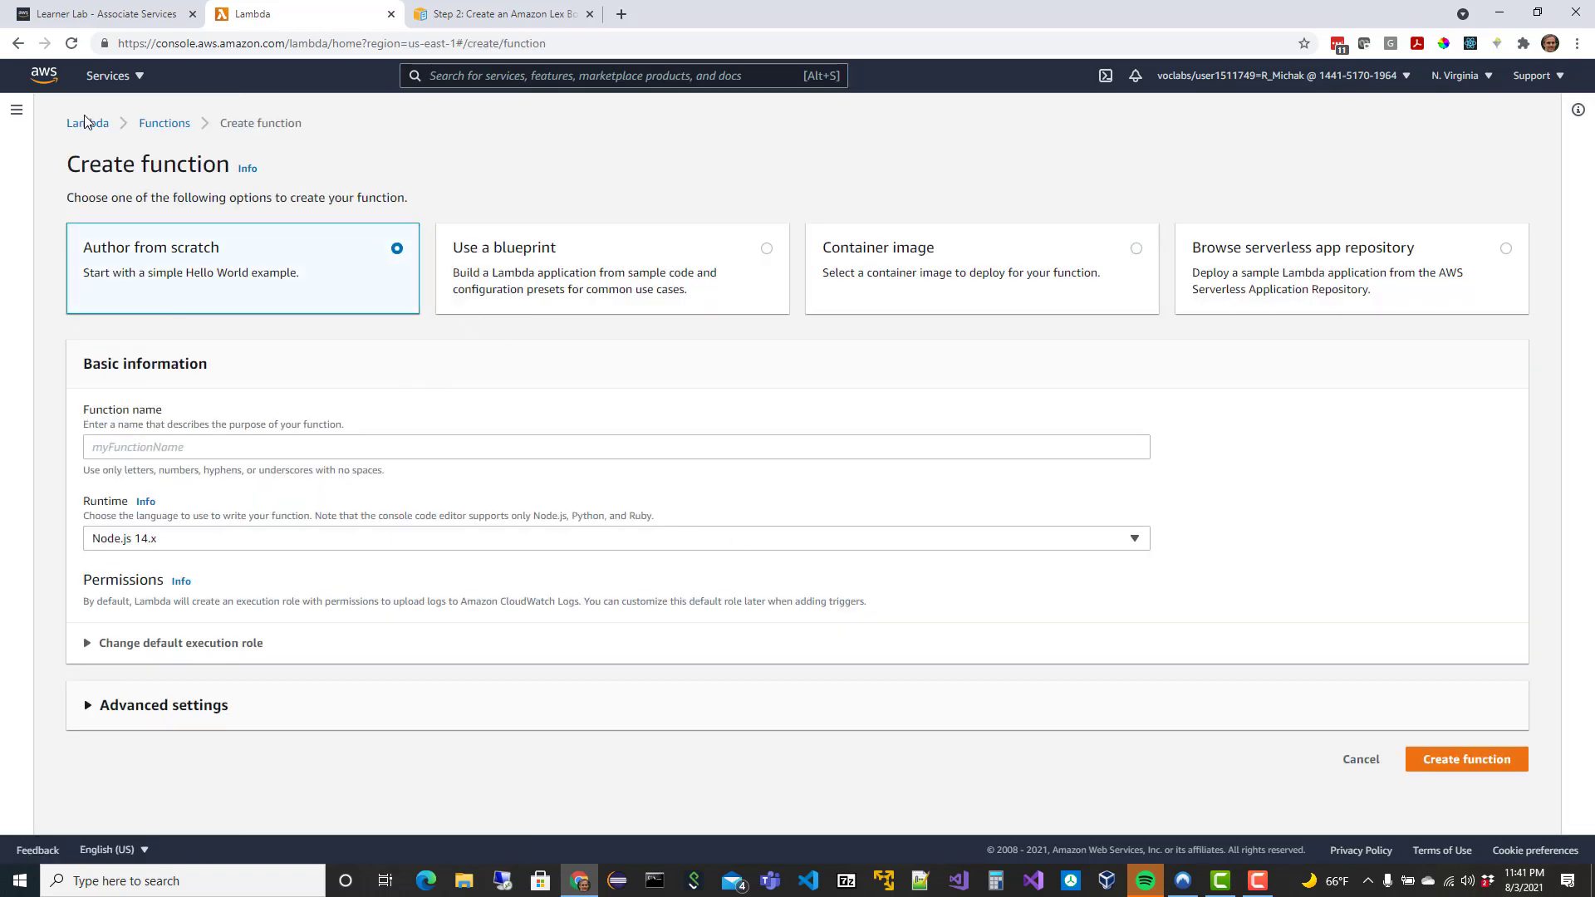
click(561, 272)
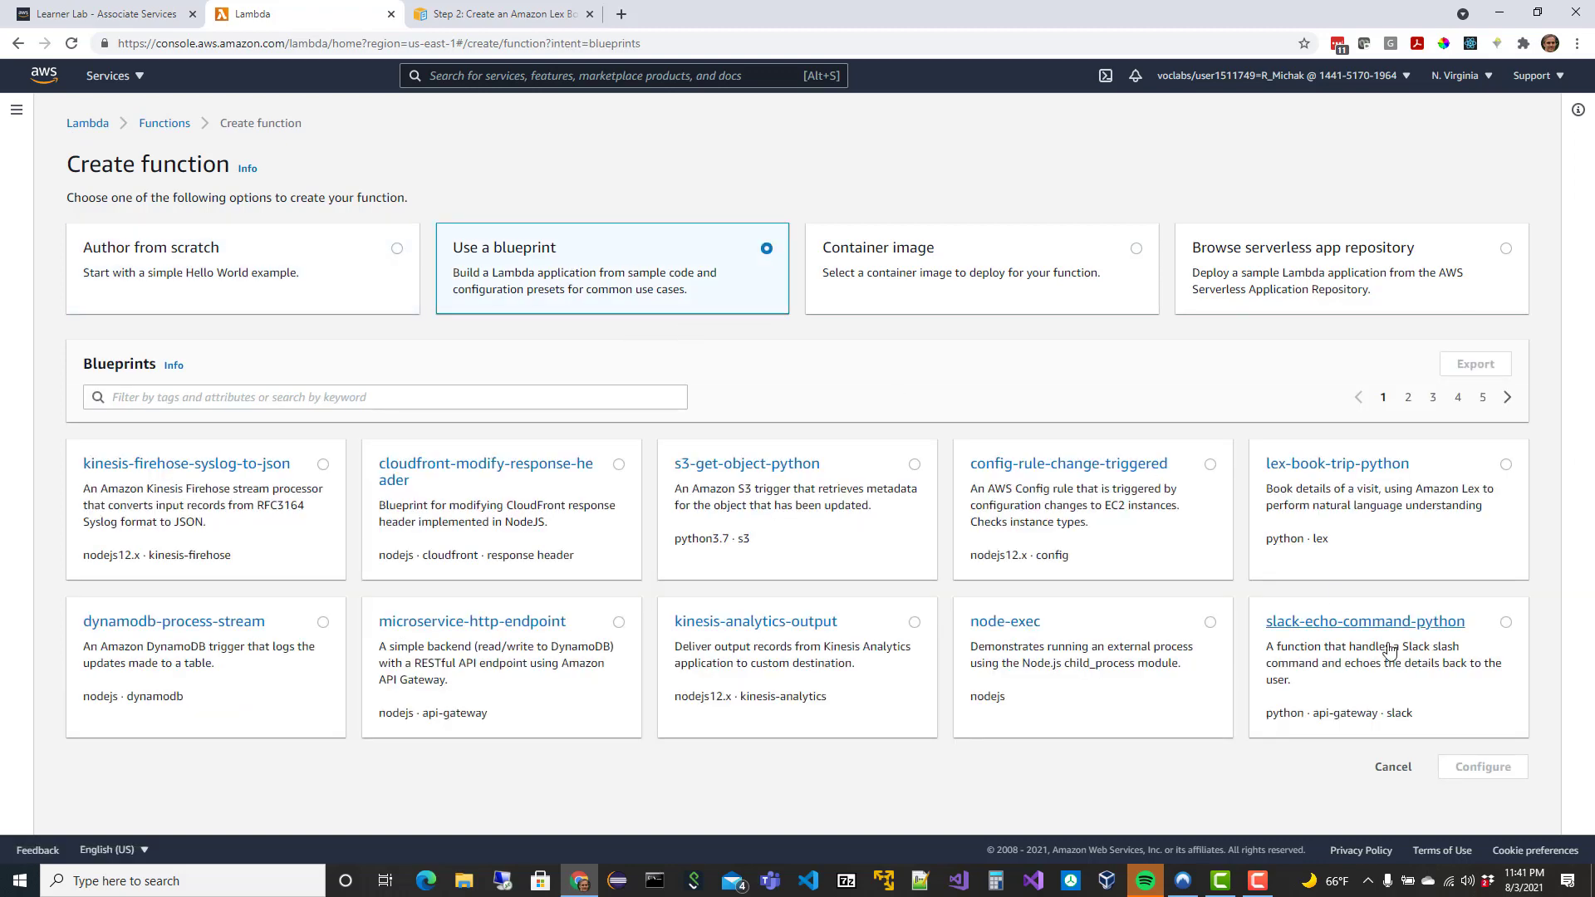
click(1347, 486)
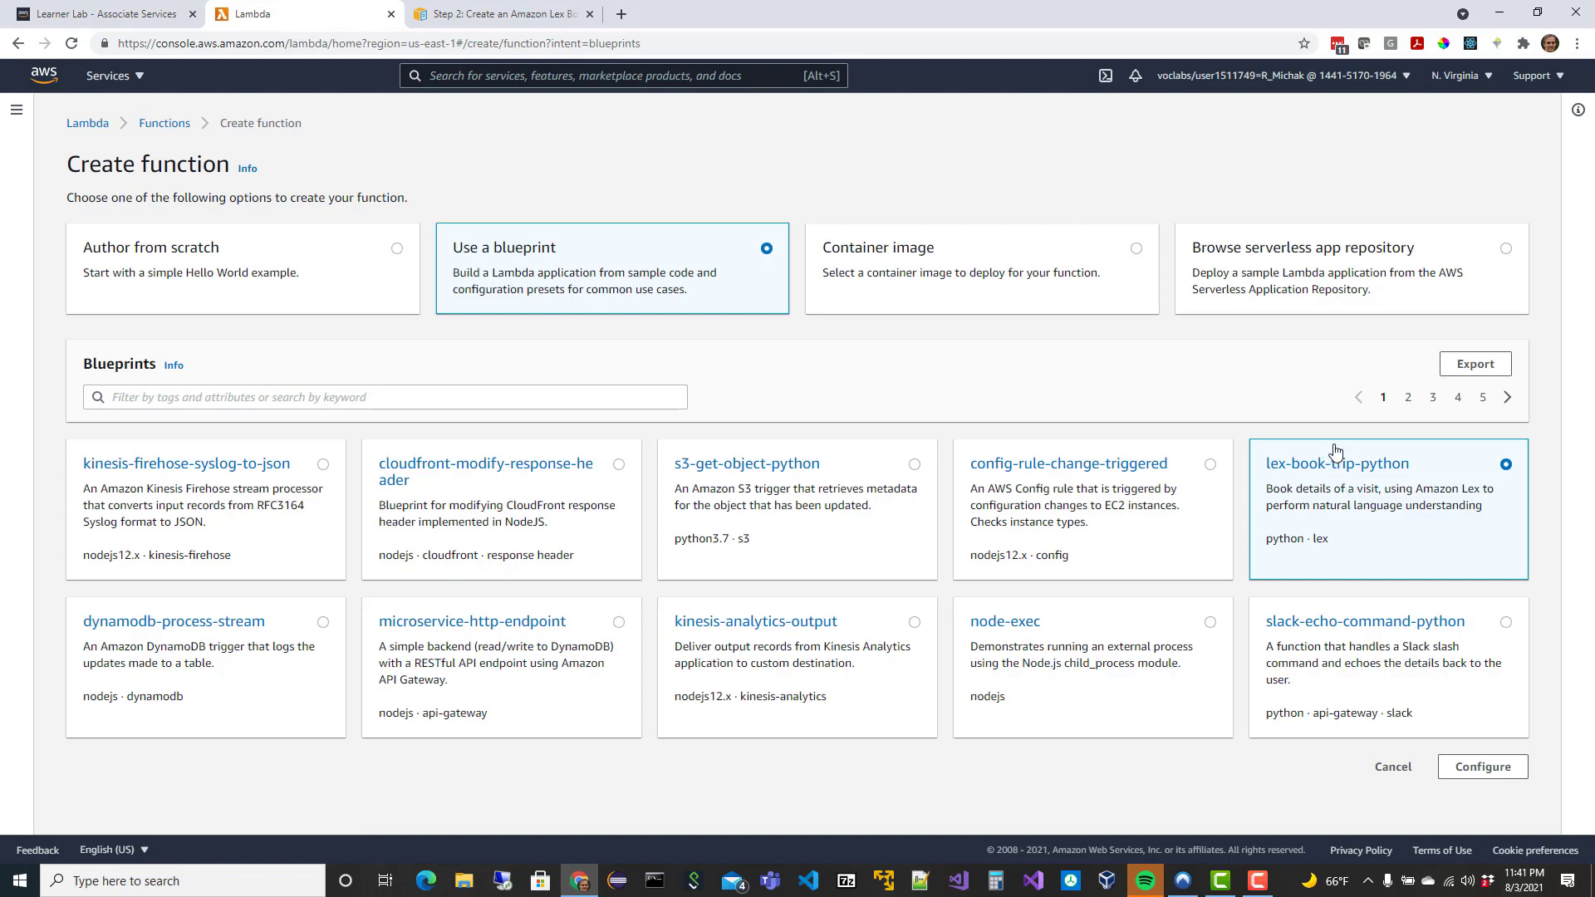
click(1487, 762)
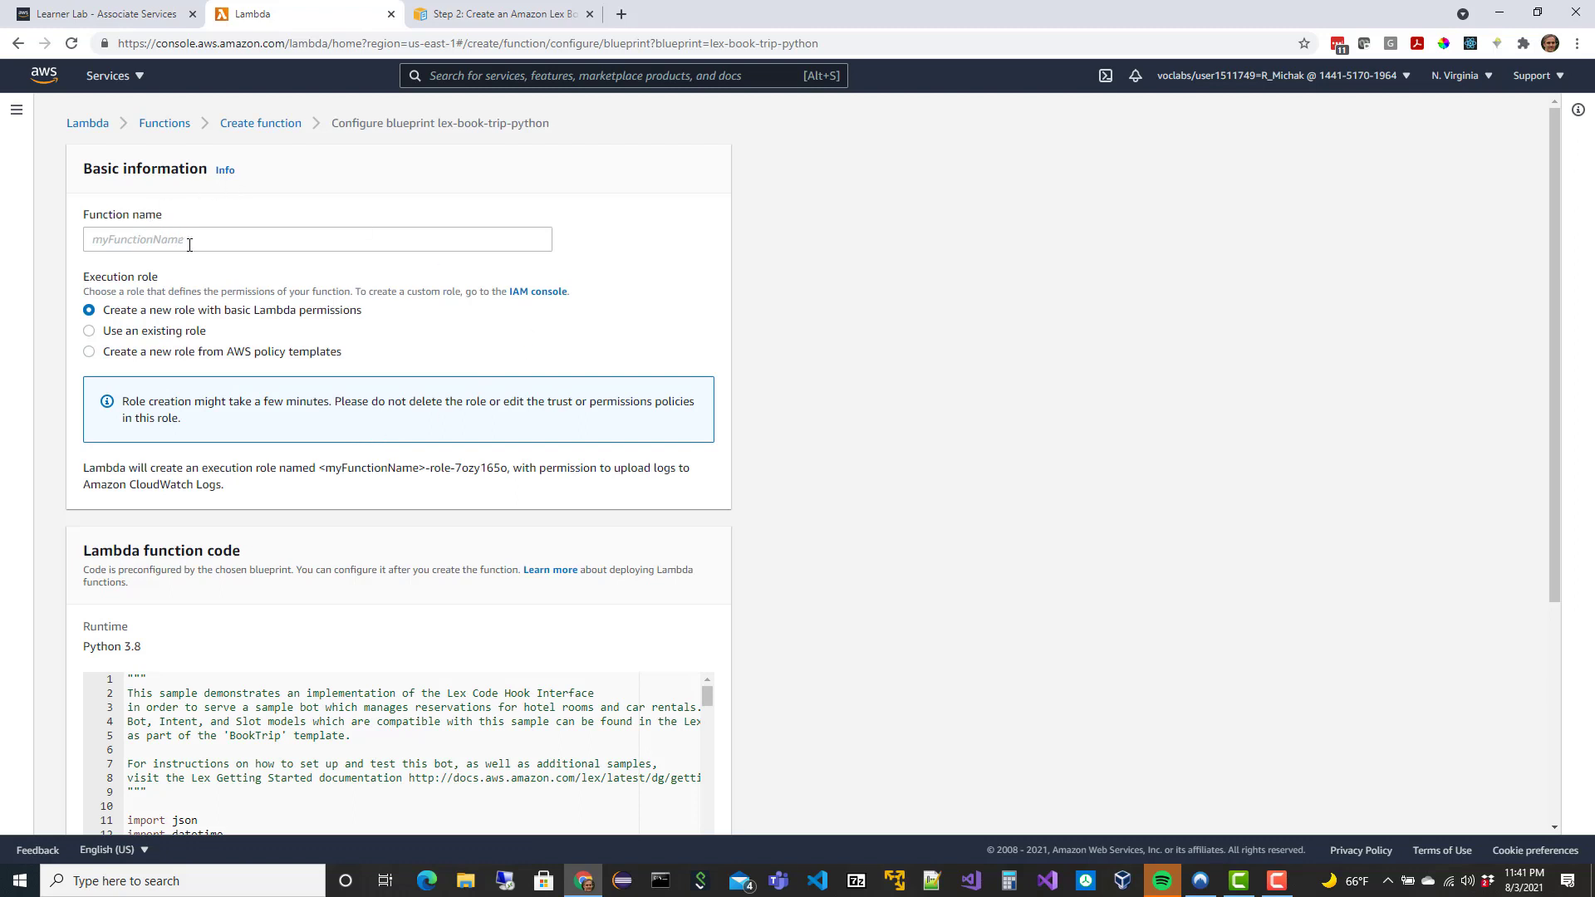
Name the new Lambda function BookingFunction.
click(197, 244)
text(Boo)
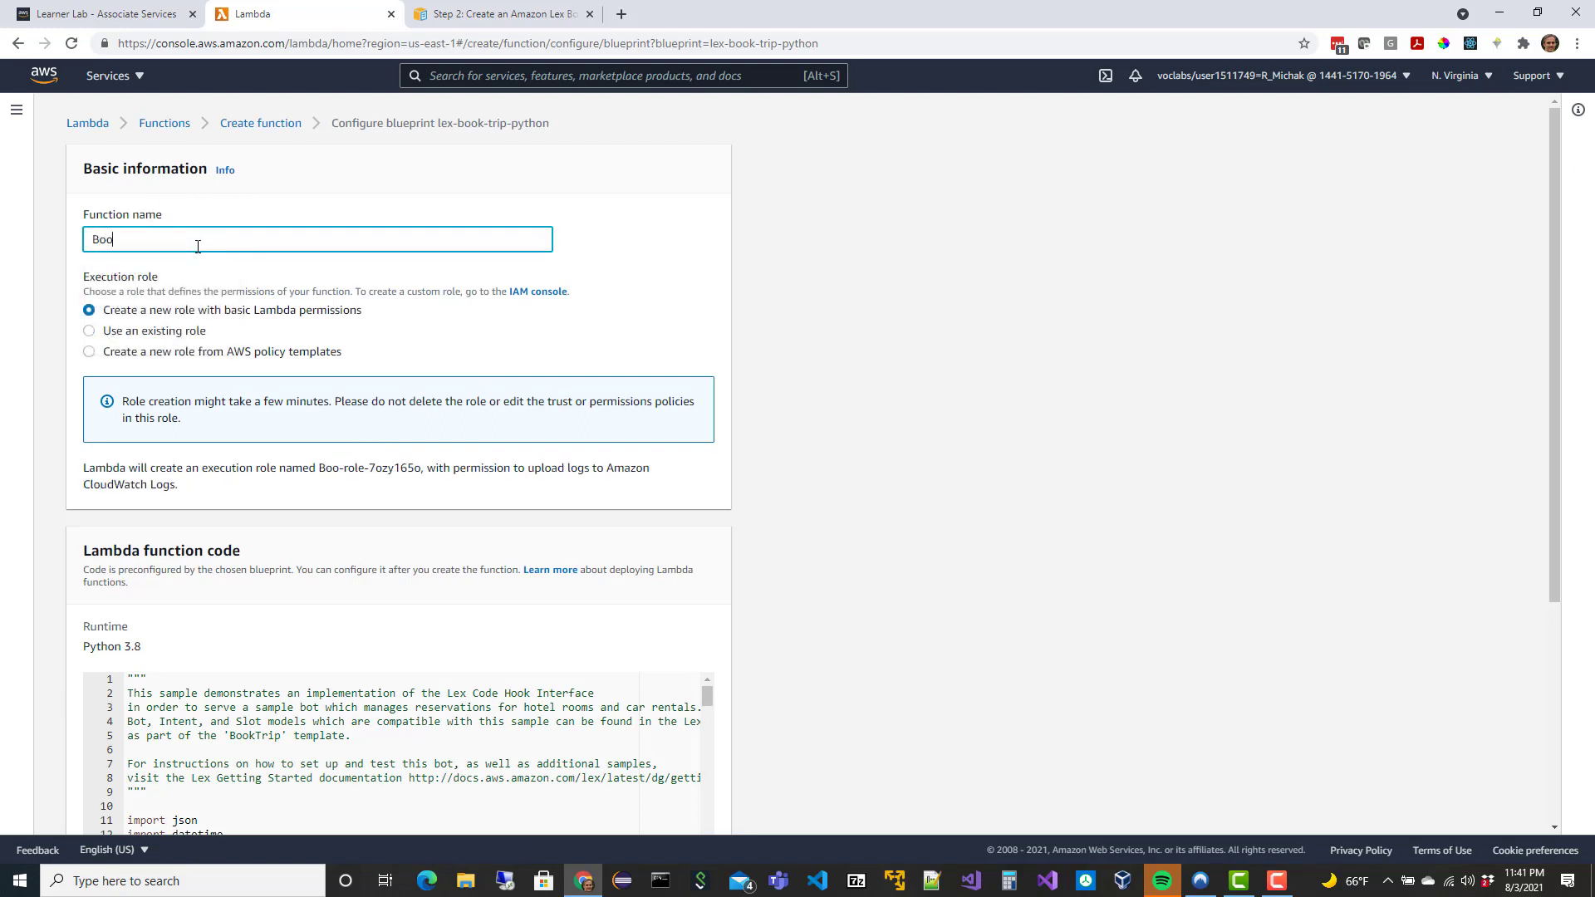
text(king)
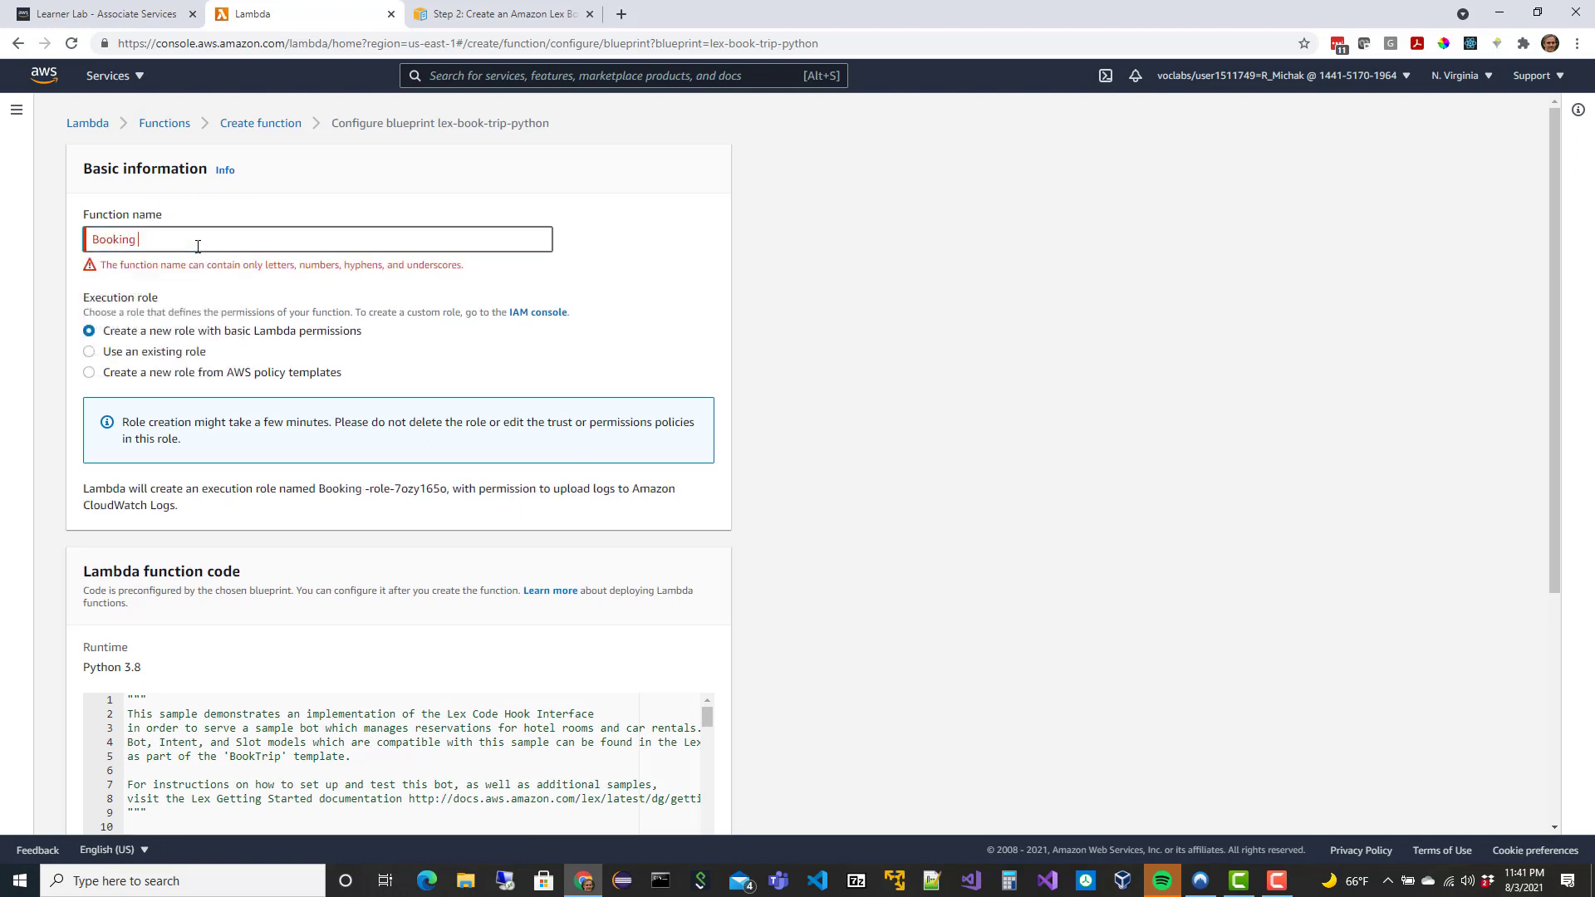
text(Function)
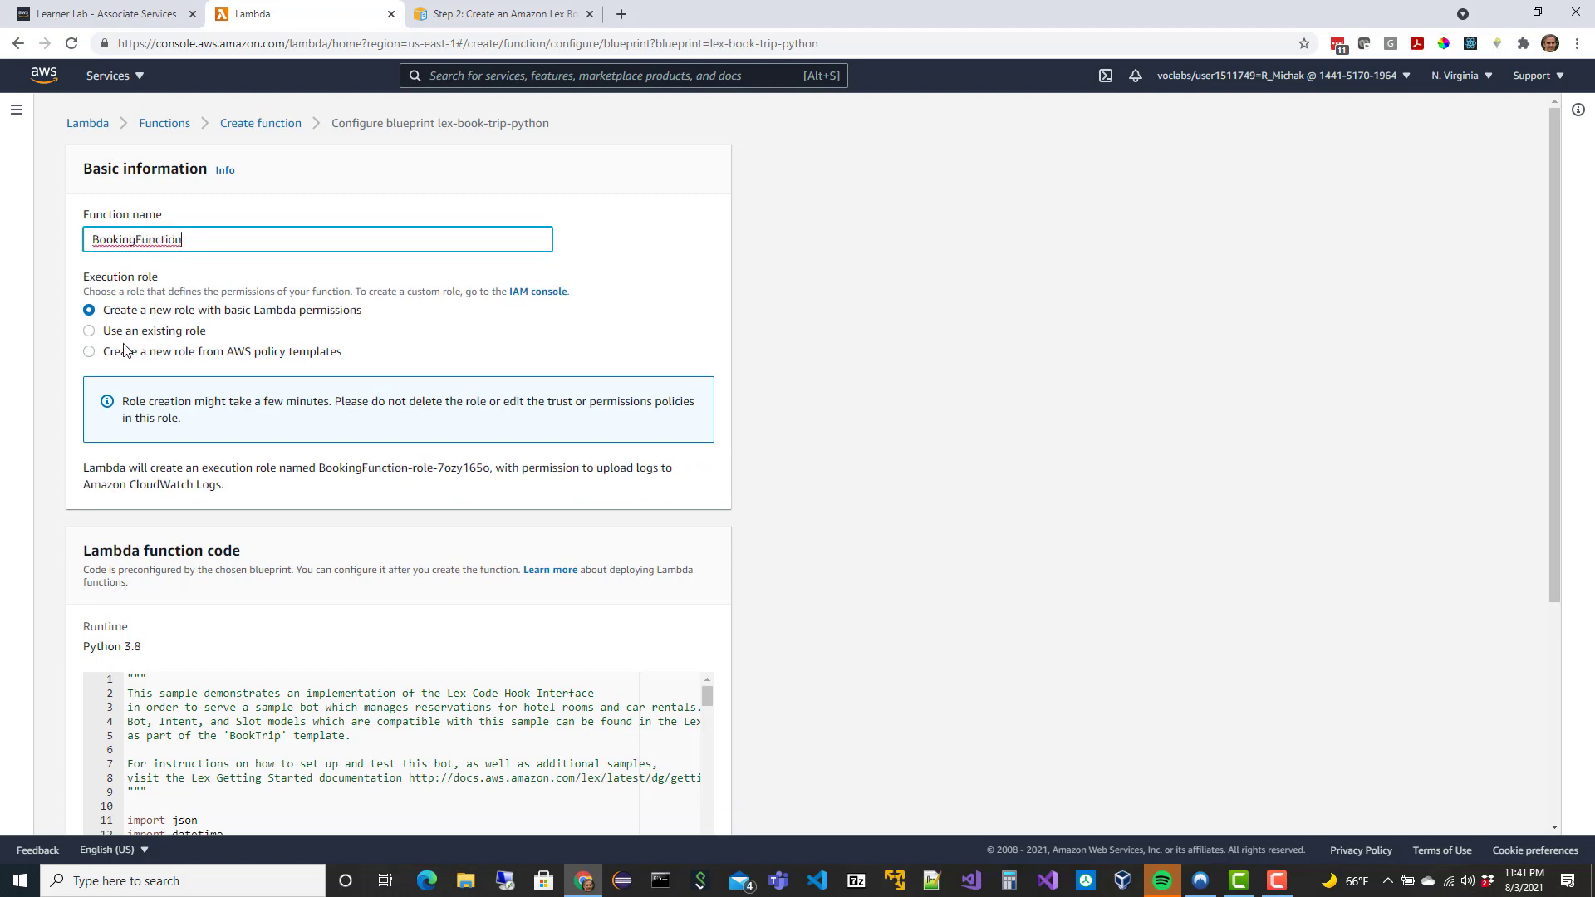
Set the function's execution role to the existing role LabRole.
click(87, 332)
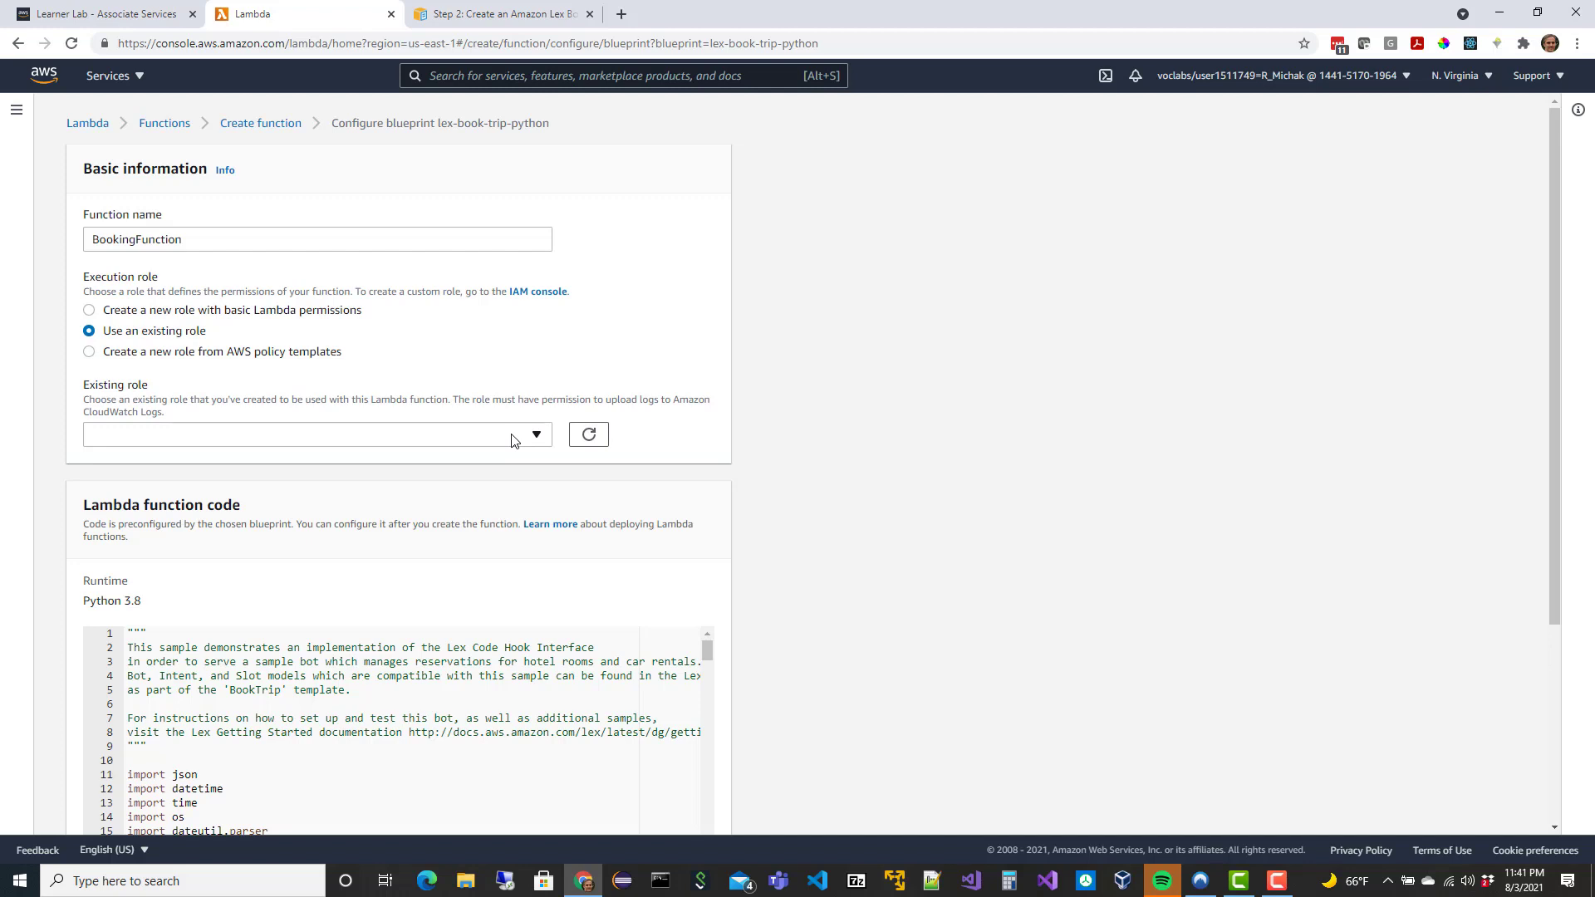
click(538, 439)
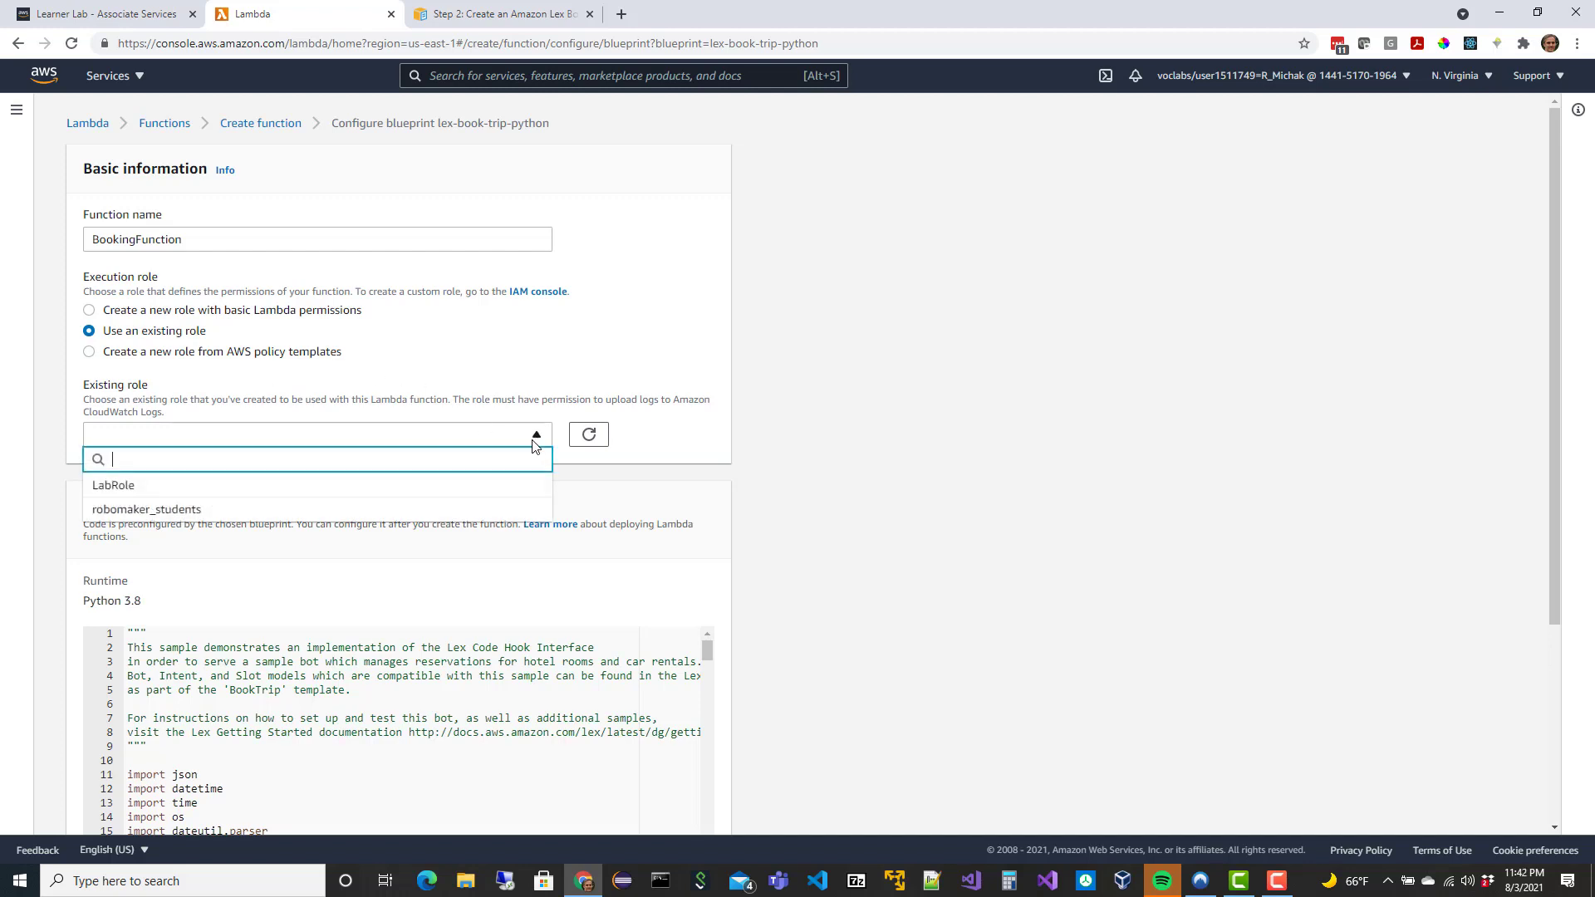
click(132, 492)
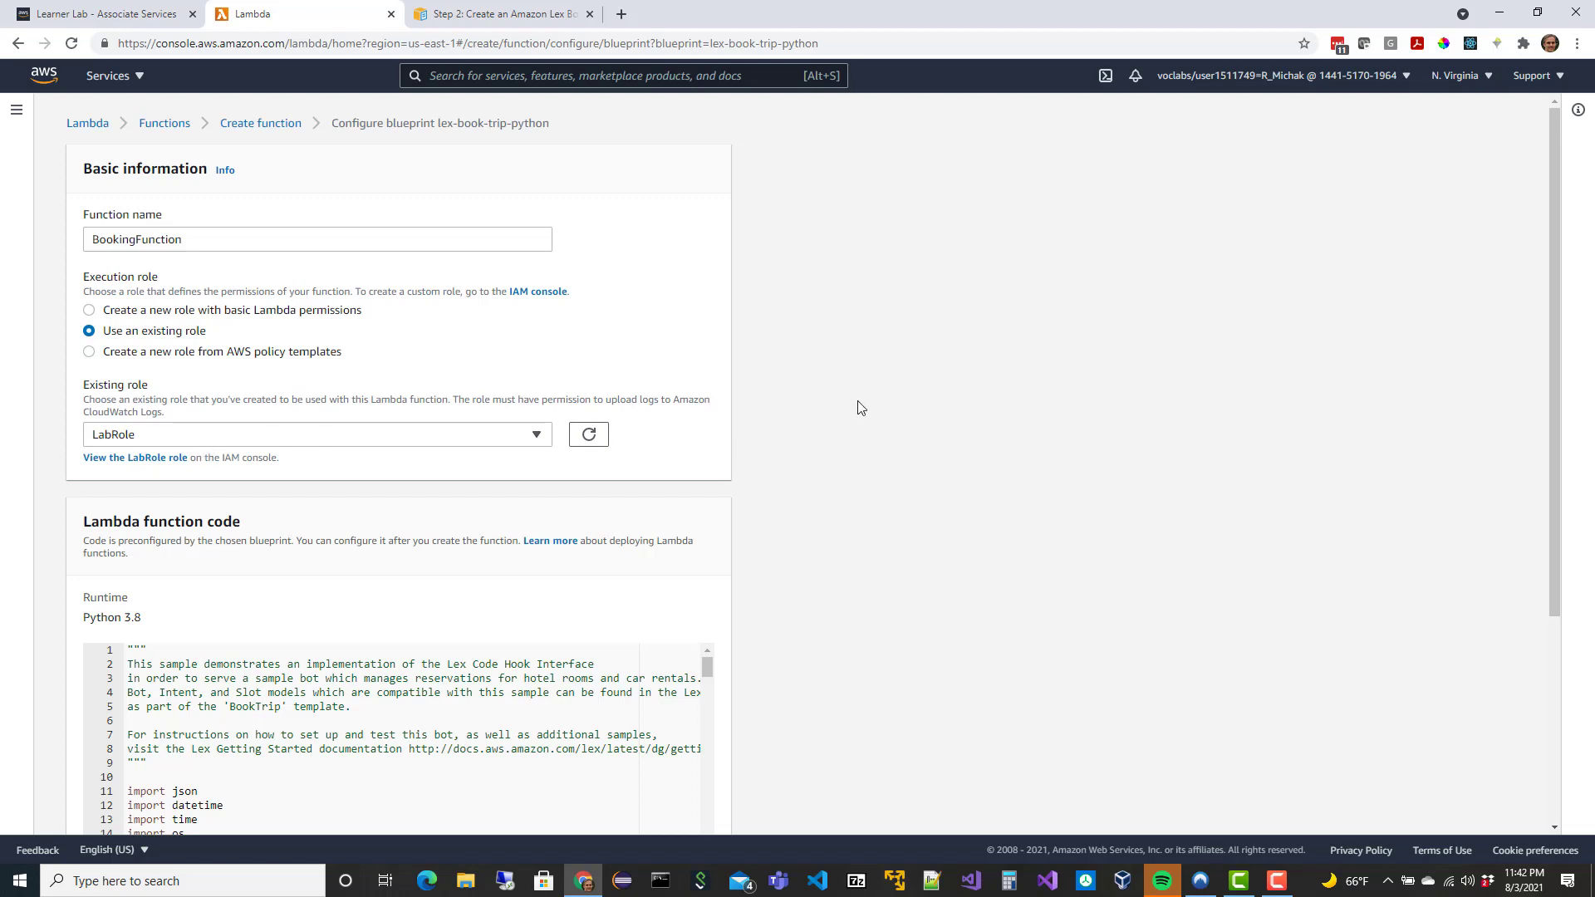
Review the preconfigured Python blueprint code and create the function.
scroll(859, 407, down, 2)
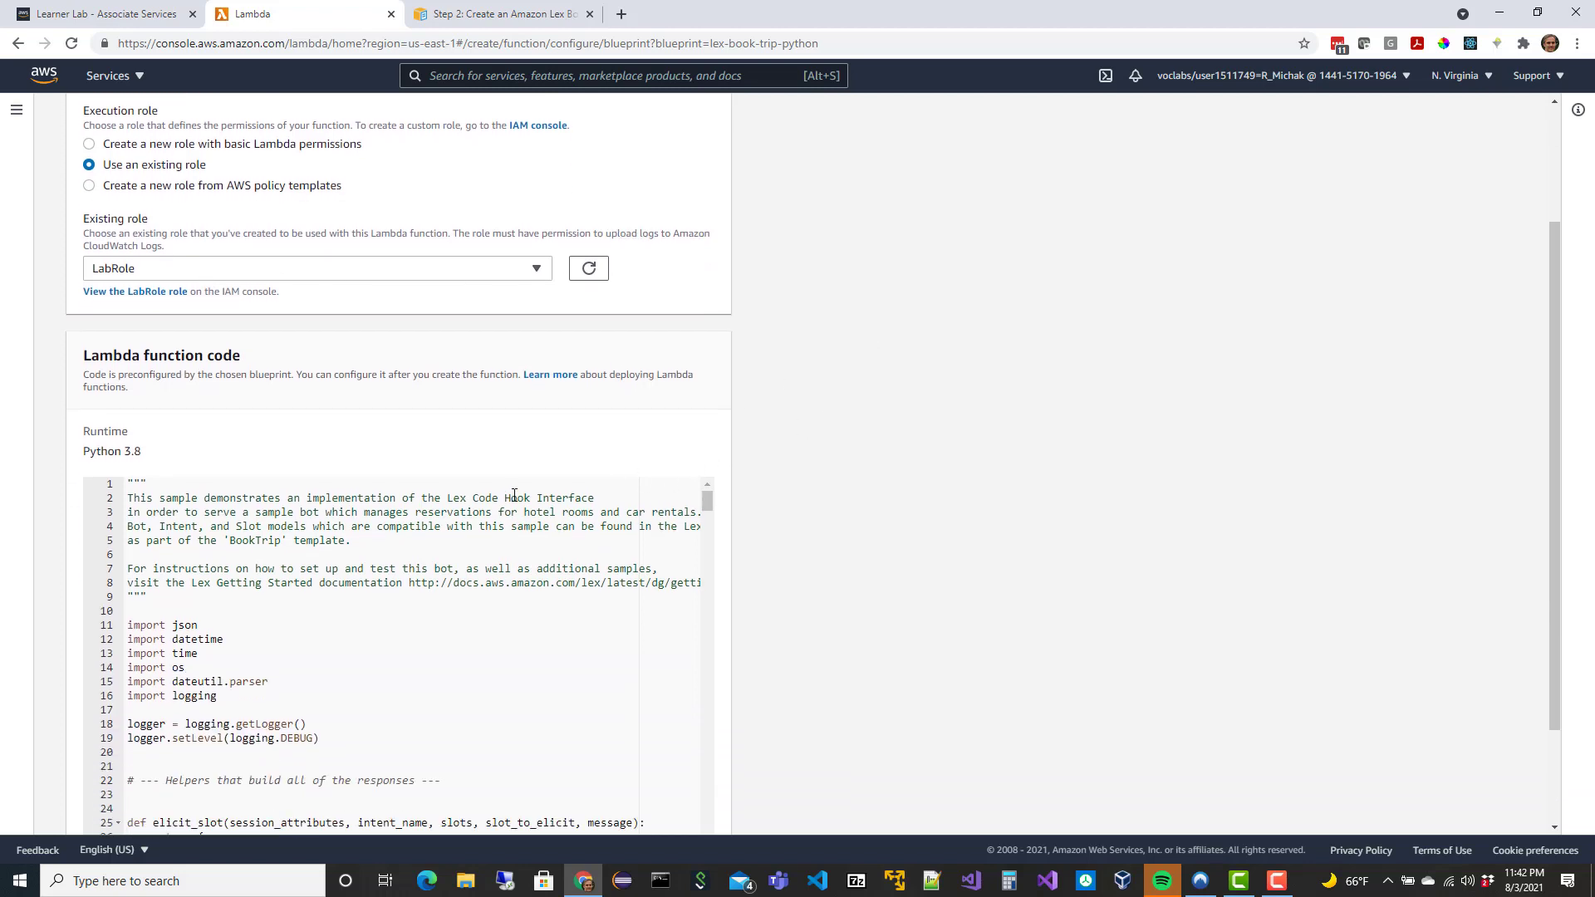
scroll(358, 548, down, 2)
scroll(640, 551, down, 15)
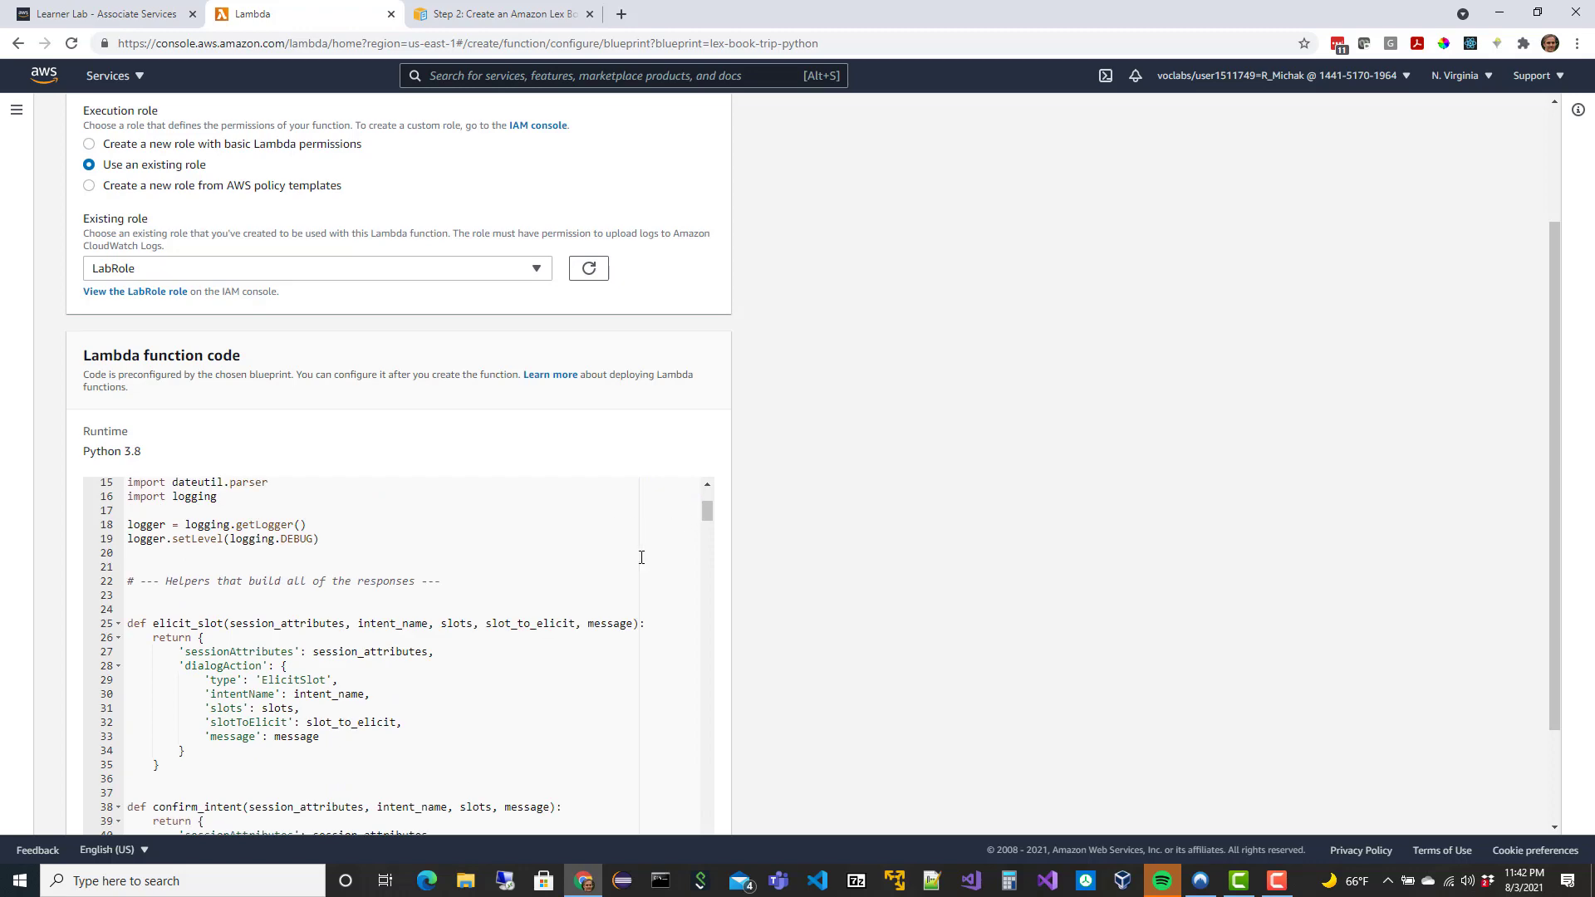
scroll(489, 616, down, 18)
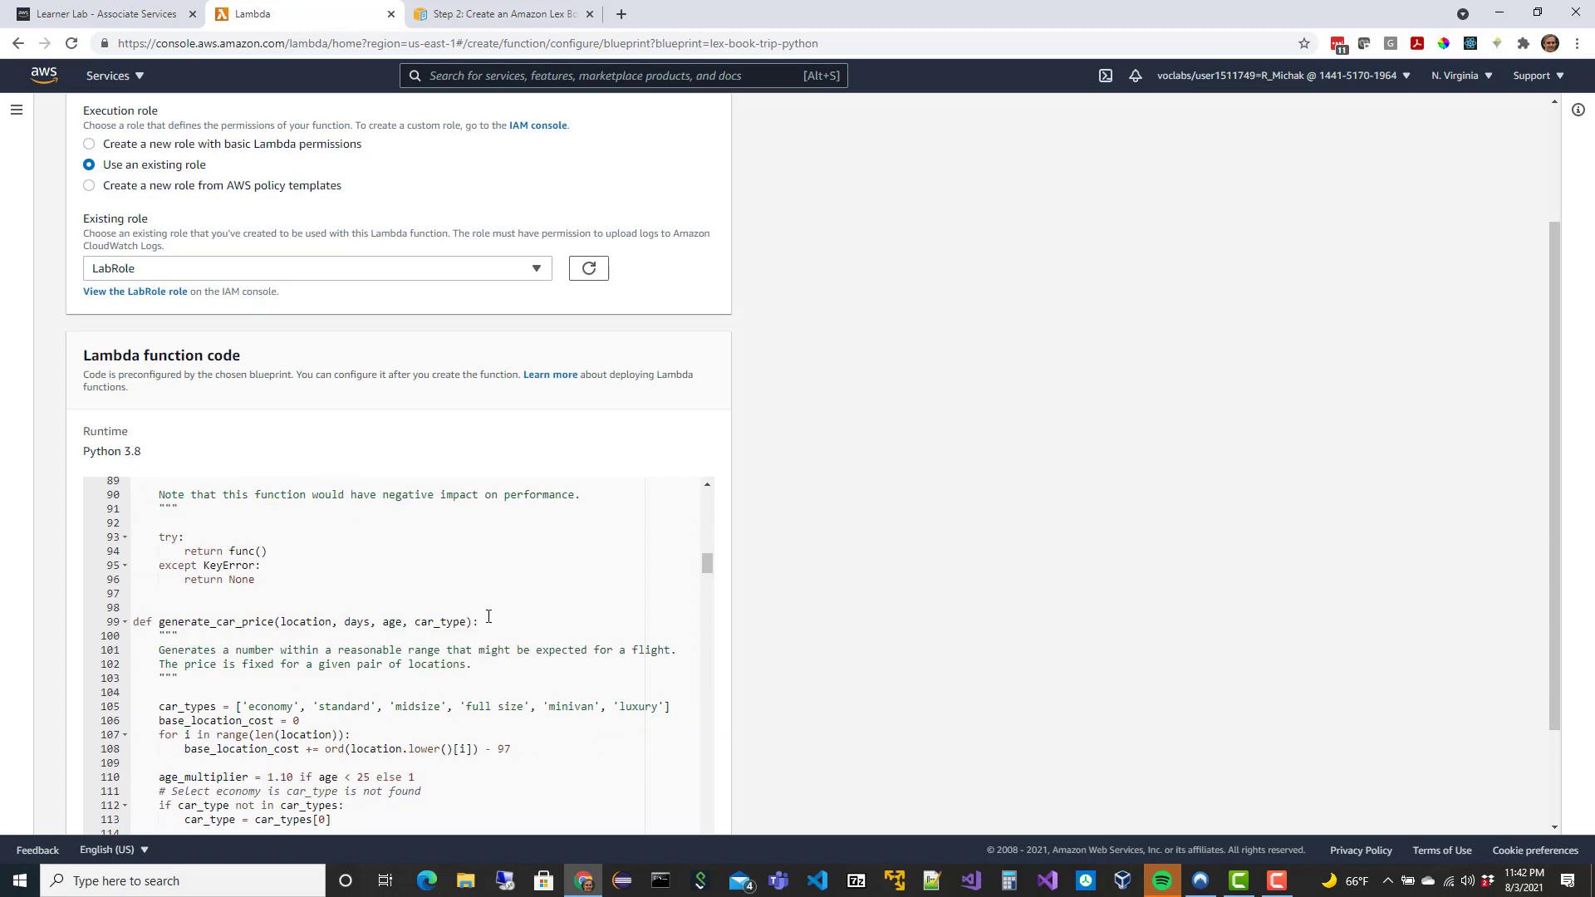
scroll(488, 616, down, 4)
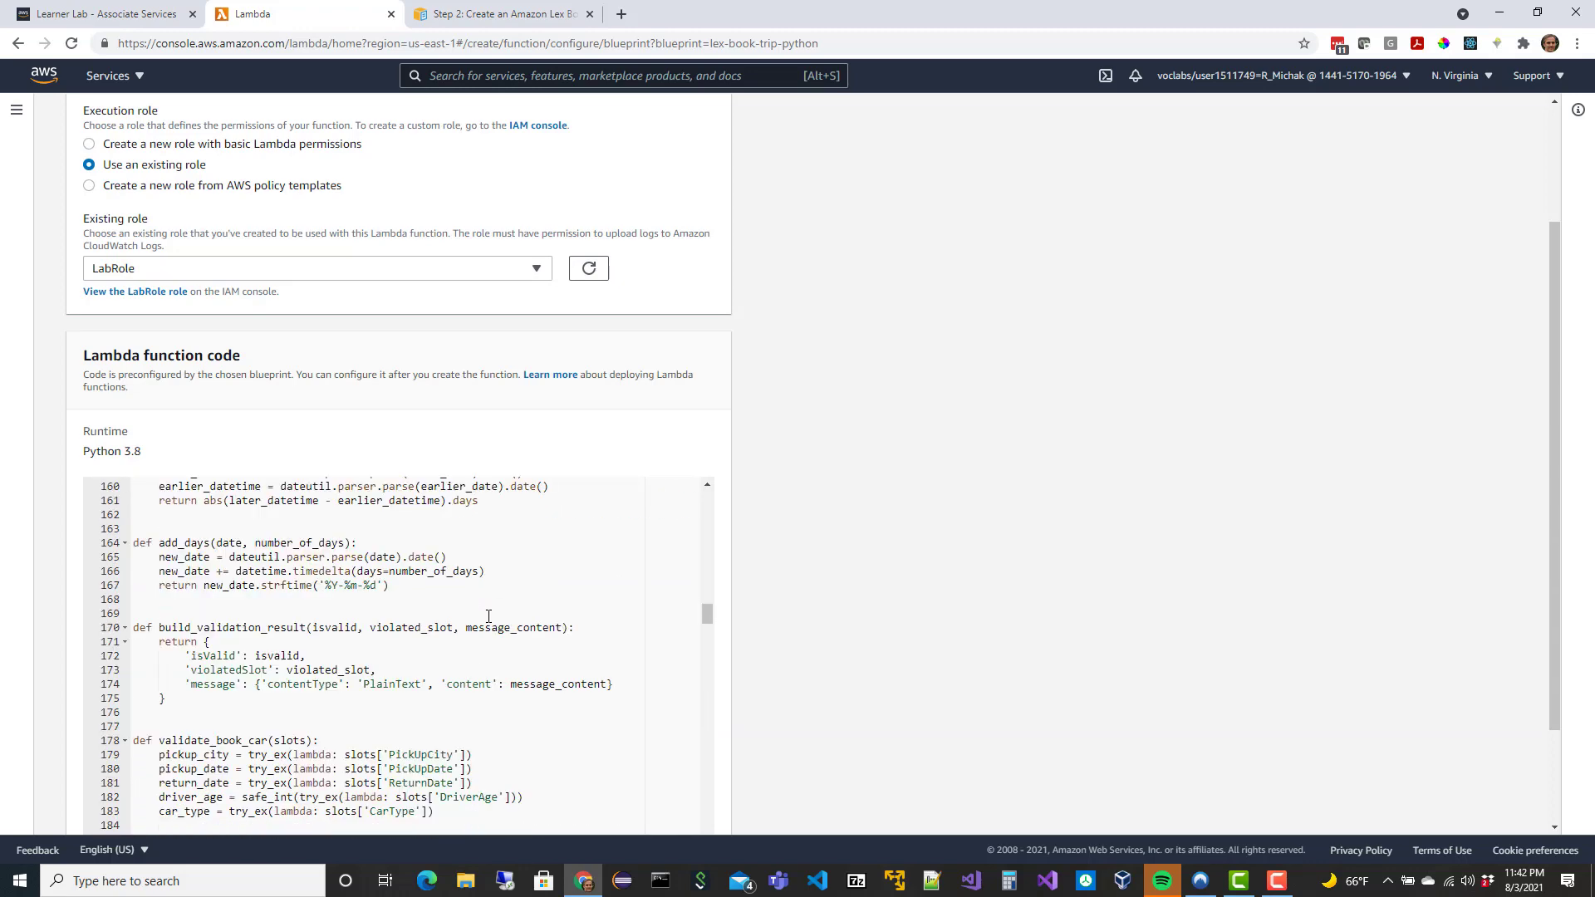
scroll(844, 595, down, 2)
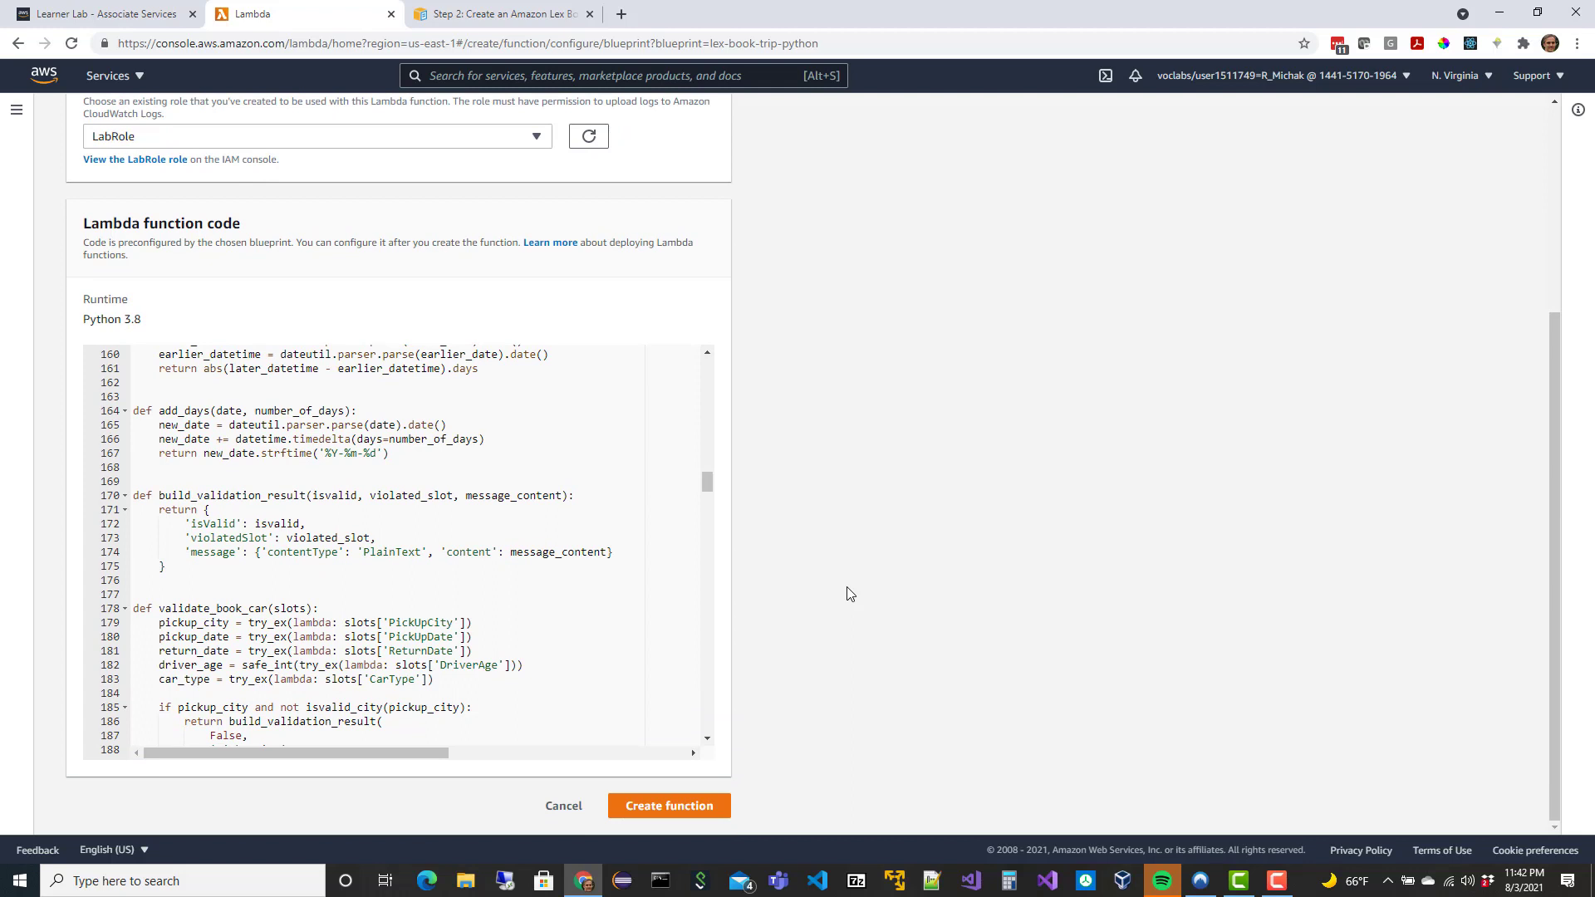
click(662, 807)
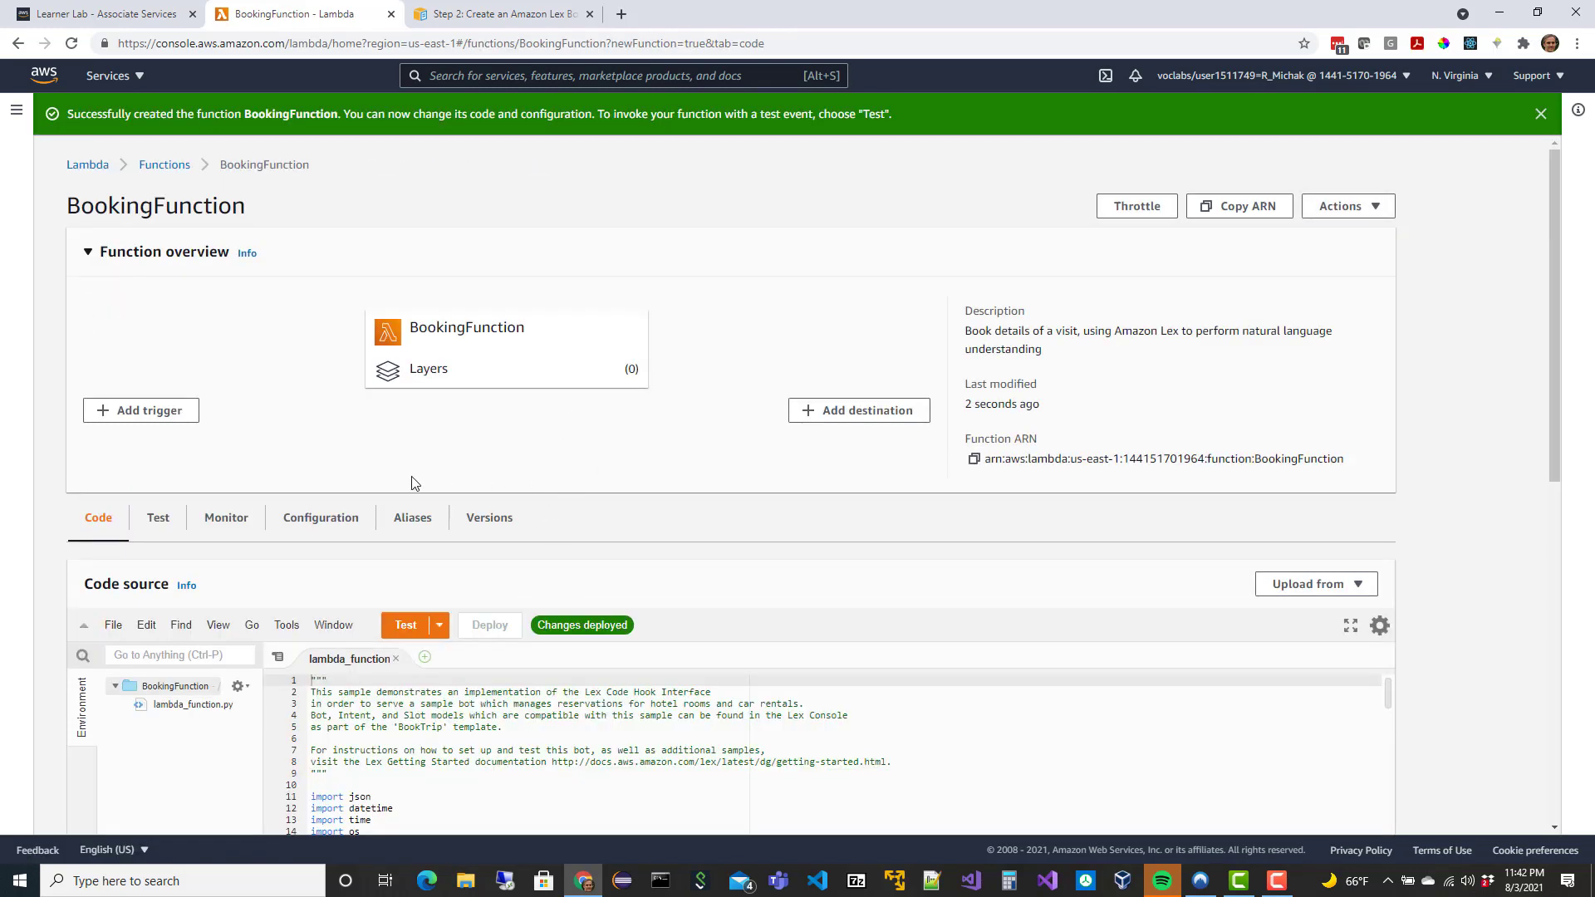
Examine the lambda_function code, including the price generators, the city, room and date validation, and the hotel and car booking logic.
scroll(412, 507, down, 3)
scroll(375, 587, down, 10)
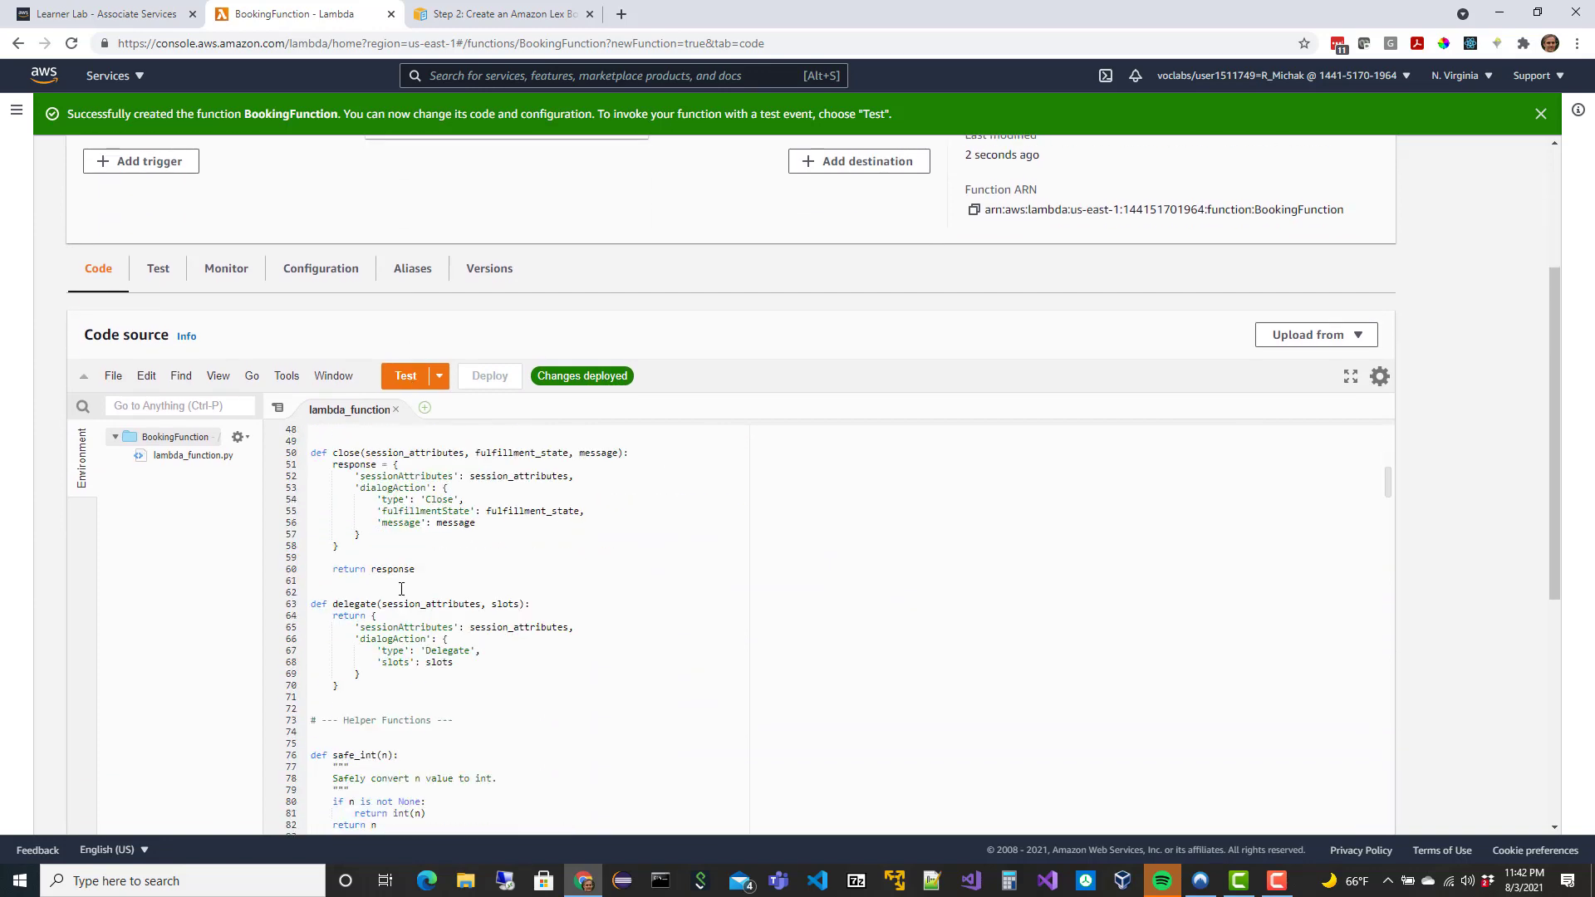
scroll(401, 589, down, 5)
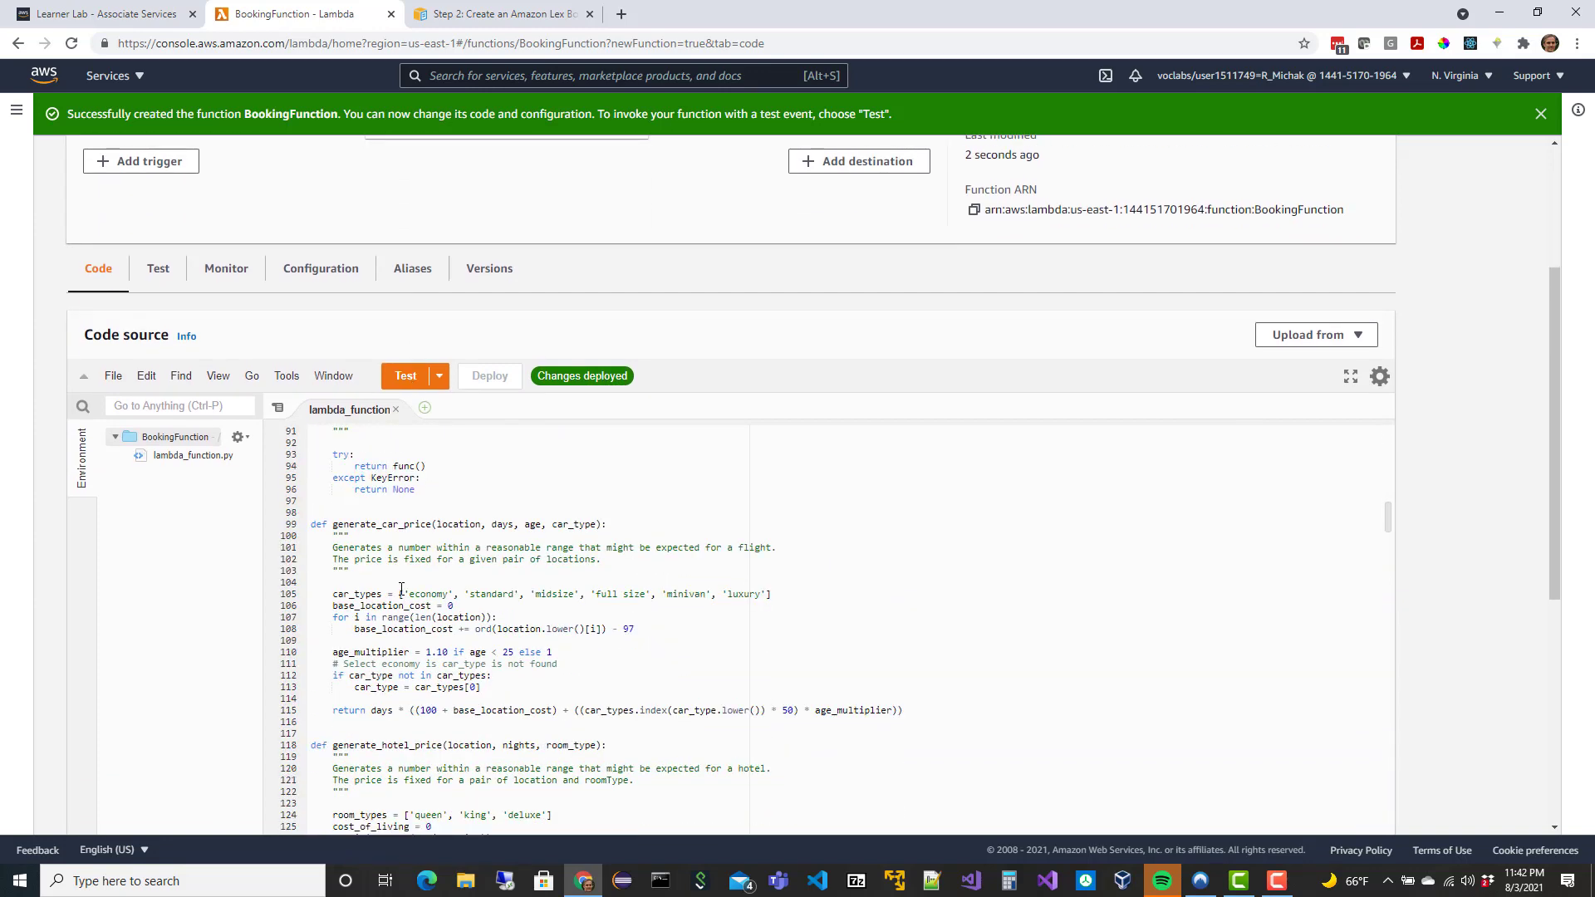
scroll(401, 589, down, 5)
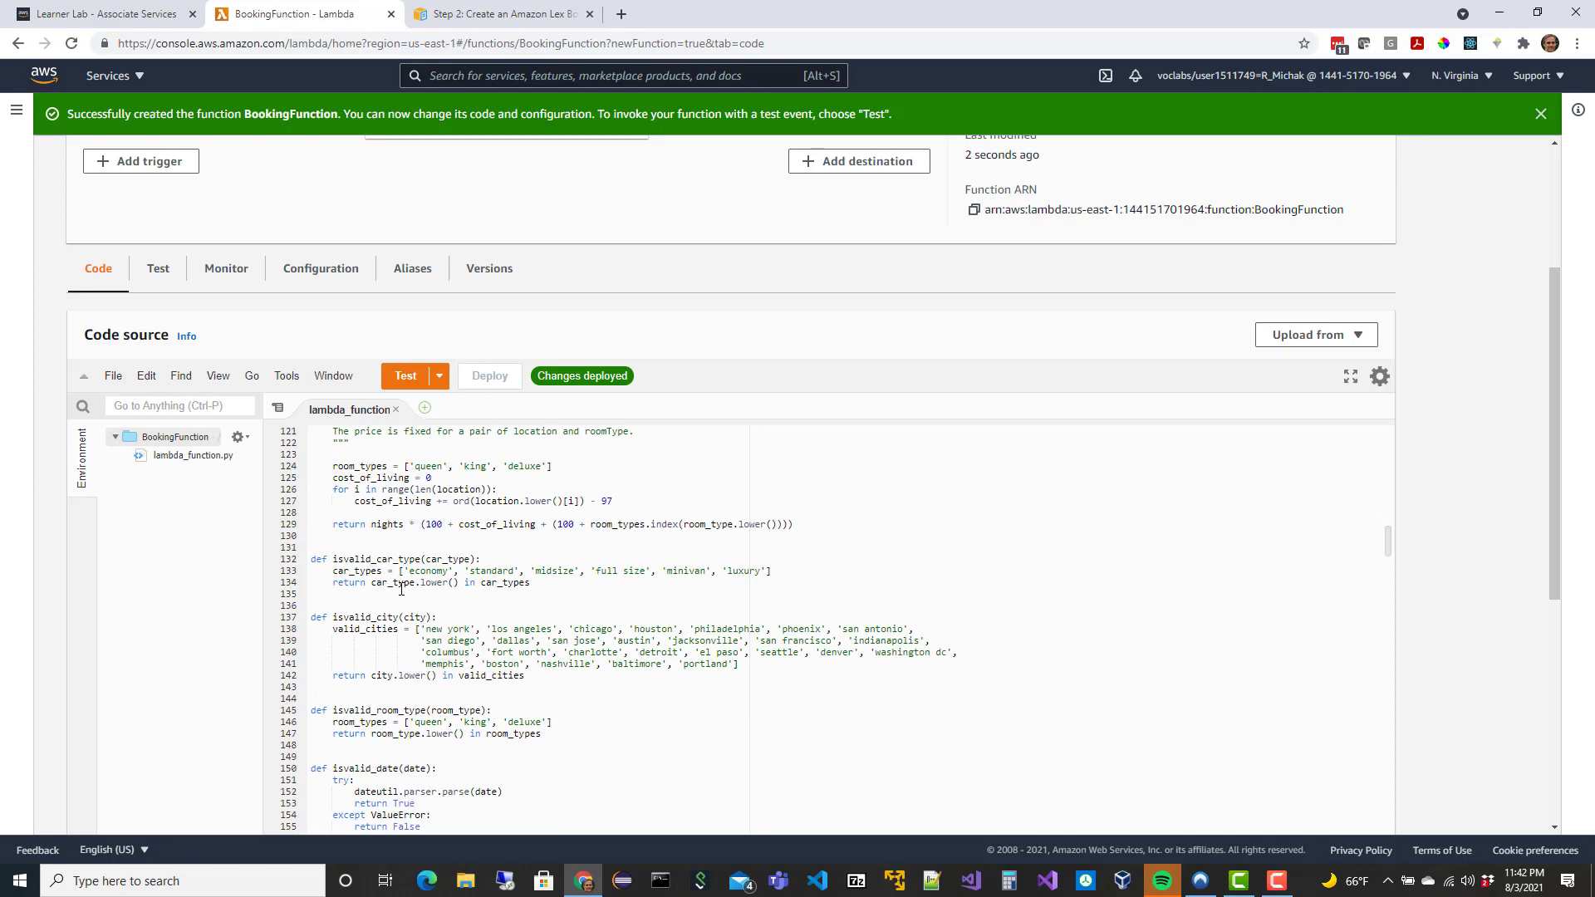
scroll(402, 589, down, 1)
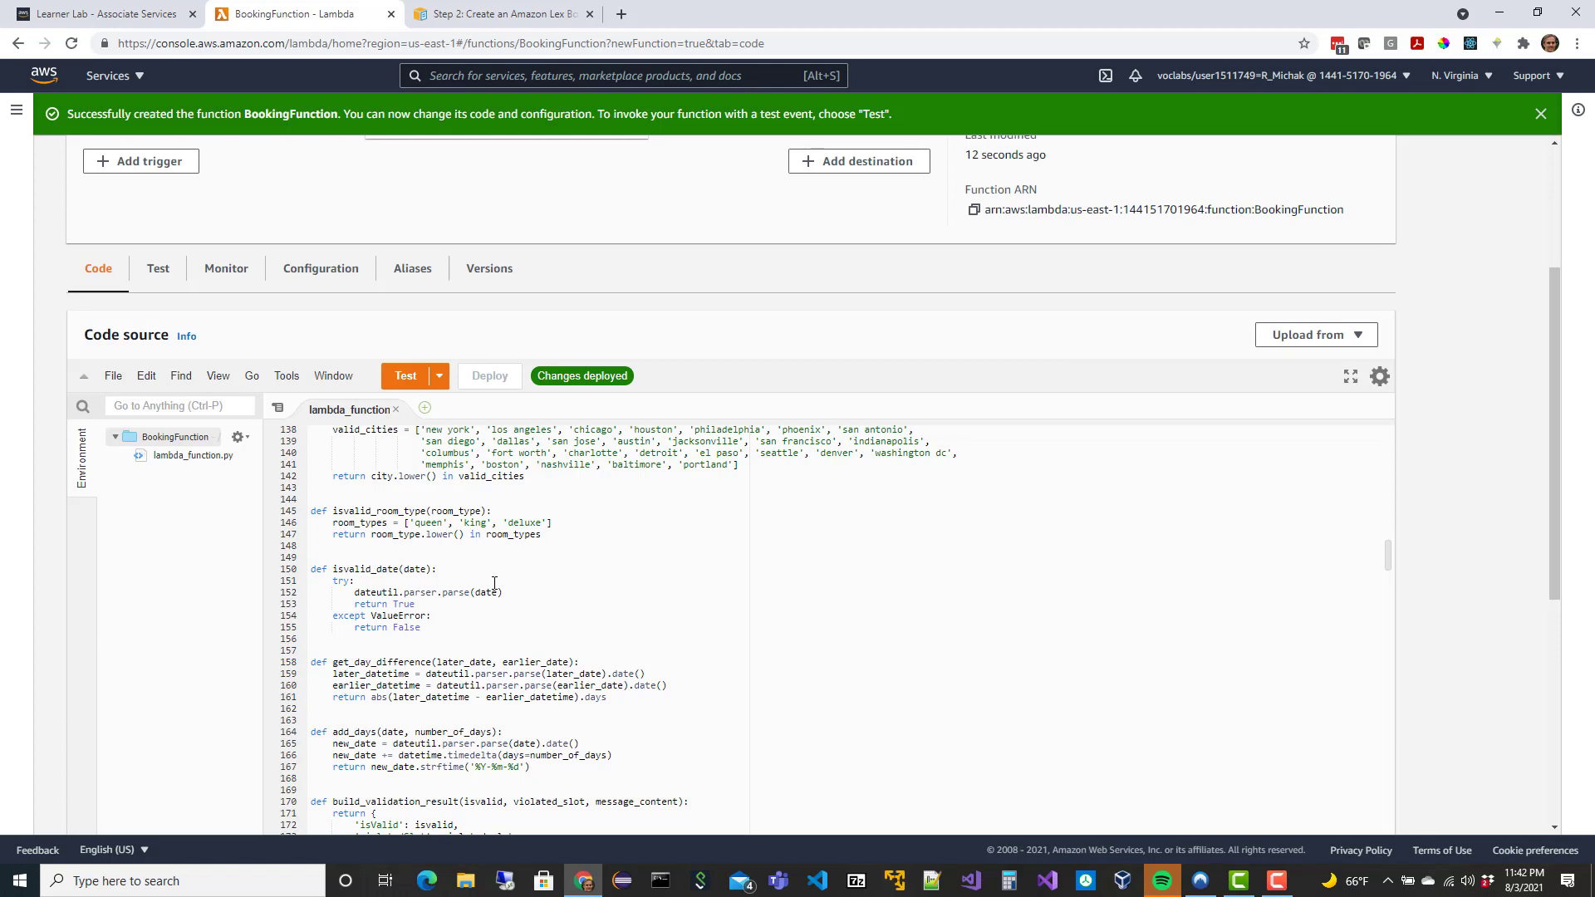
scroll(488, 604, up, 3)
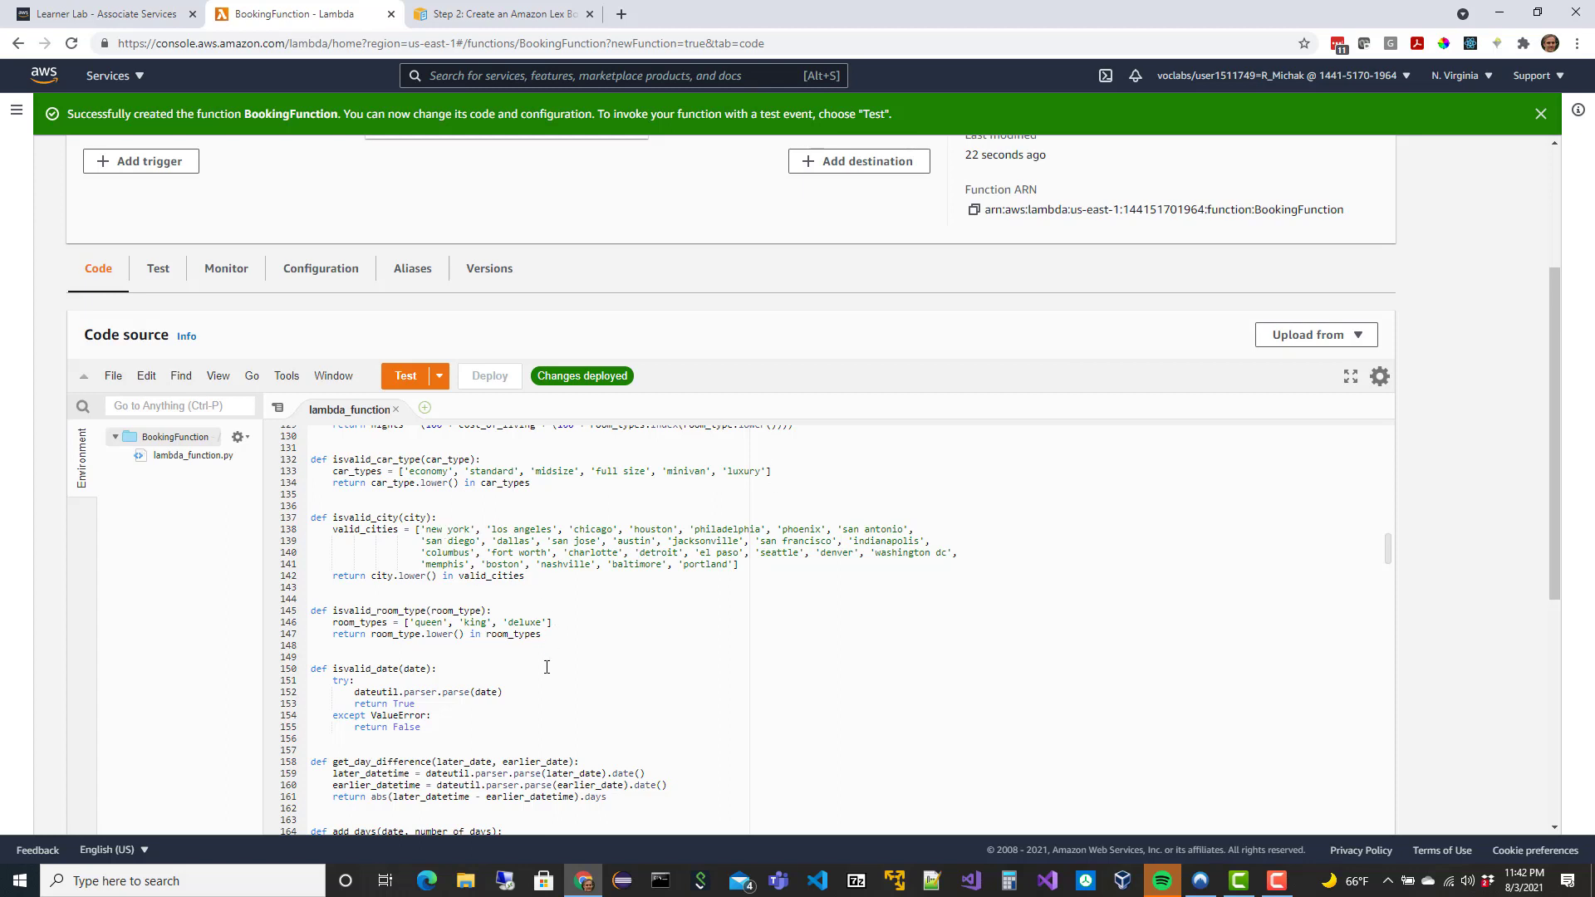
scroll(431, 568, down, 15)
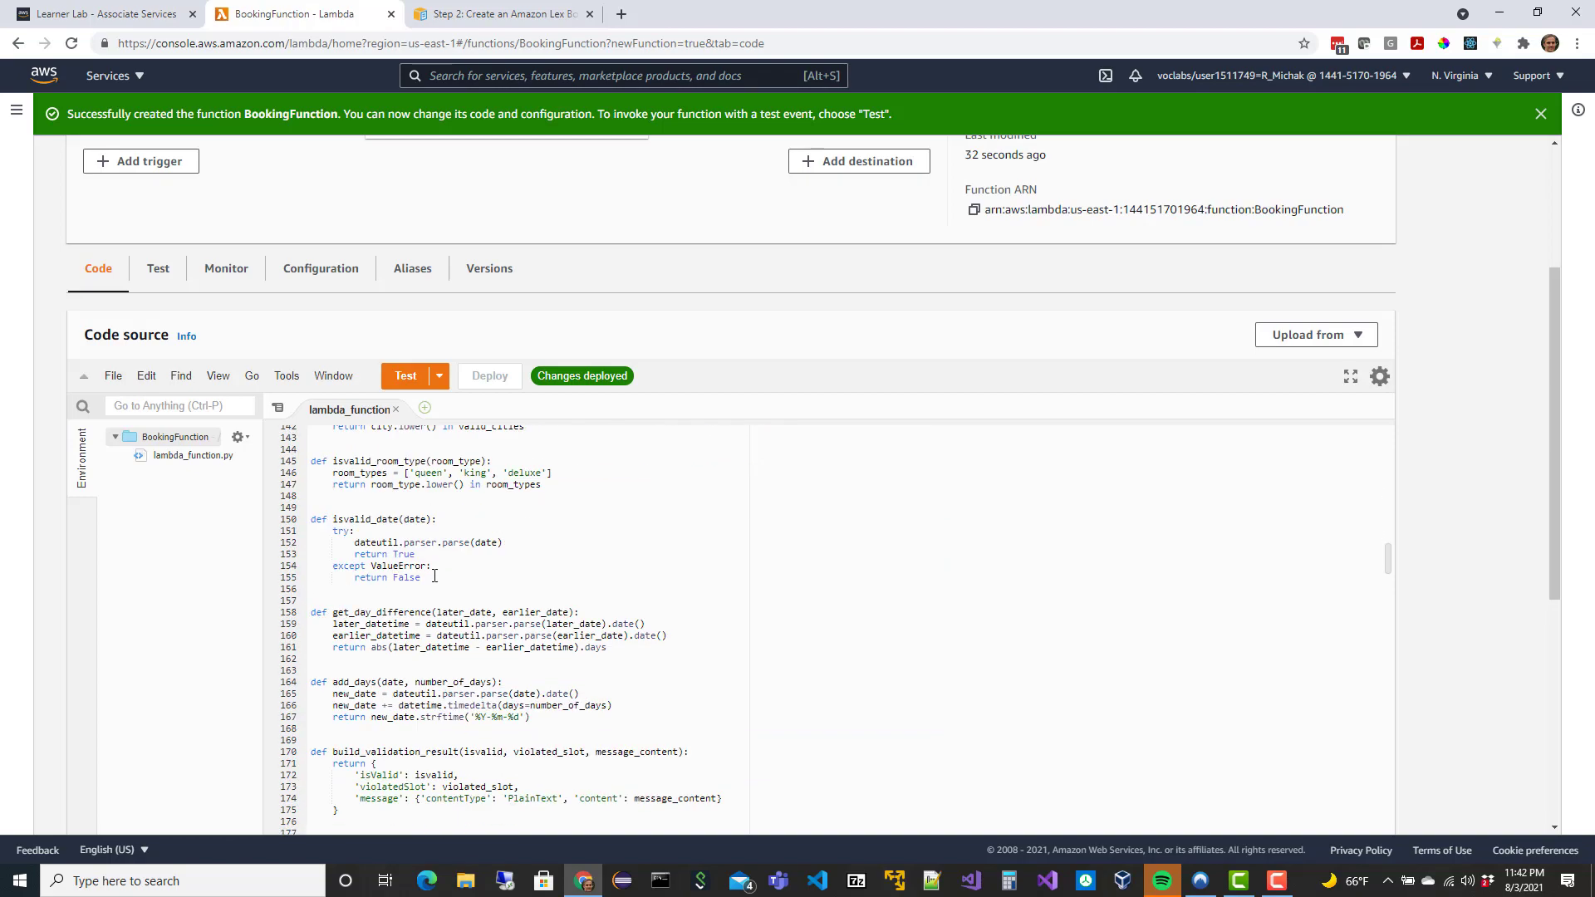
scroll(434, 575, down, 15)
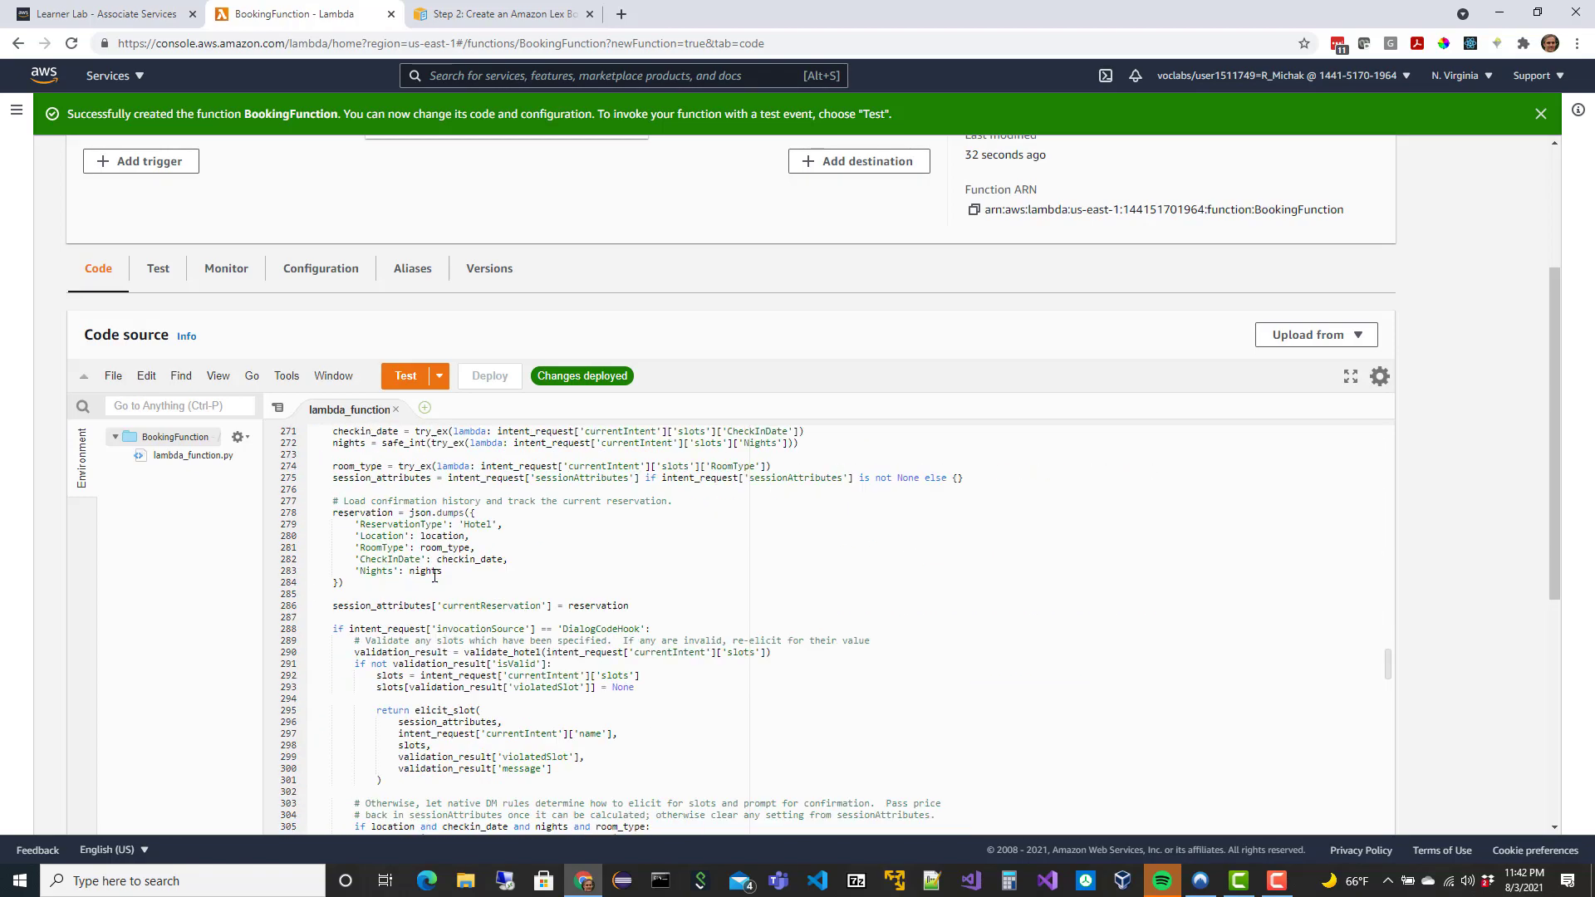
scroll(433, 575, down, 10)
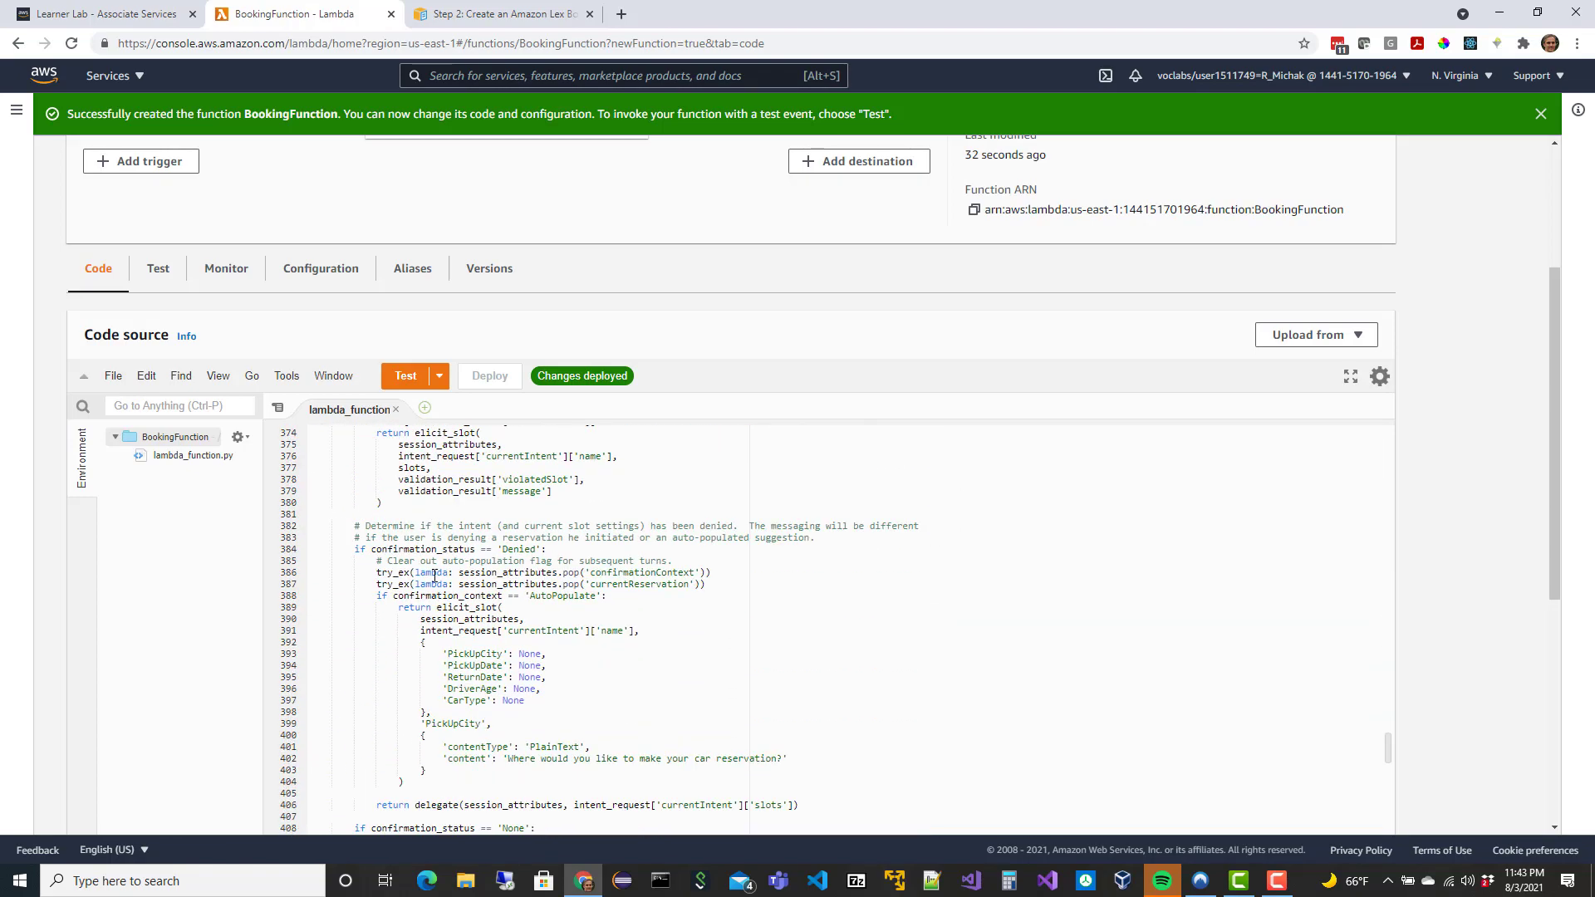
scroll(435, 576, down, 8)
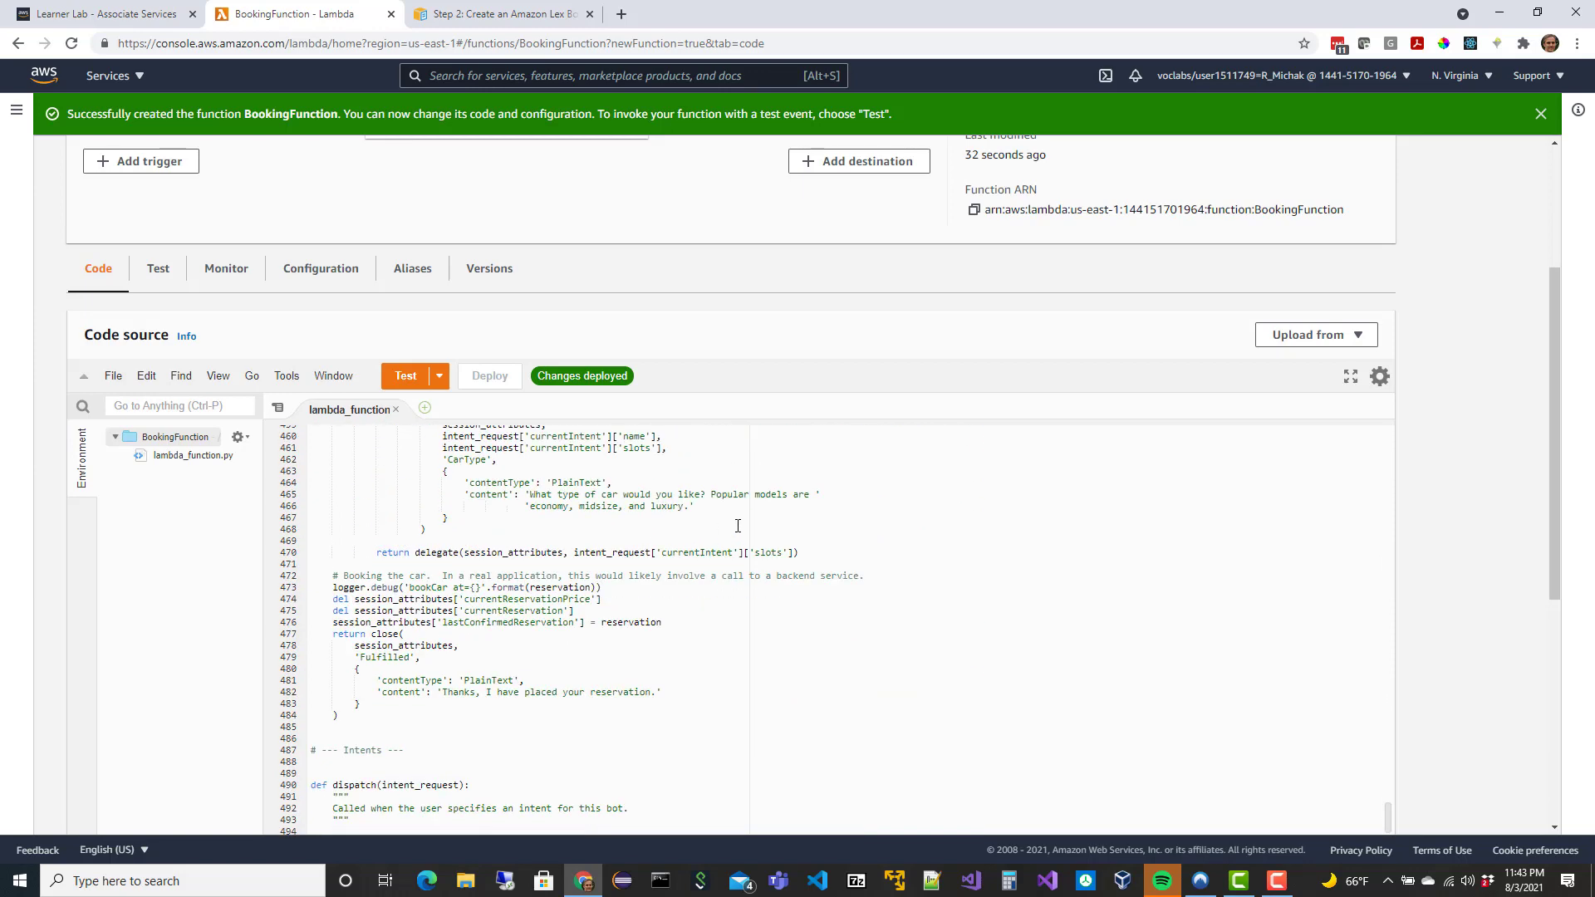
Create a test event named test1 from the lex-book-car template and run the function with it.
click(405, 380)
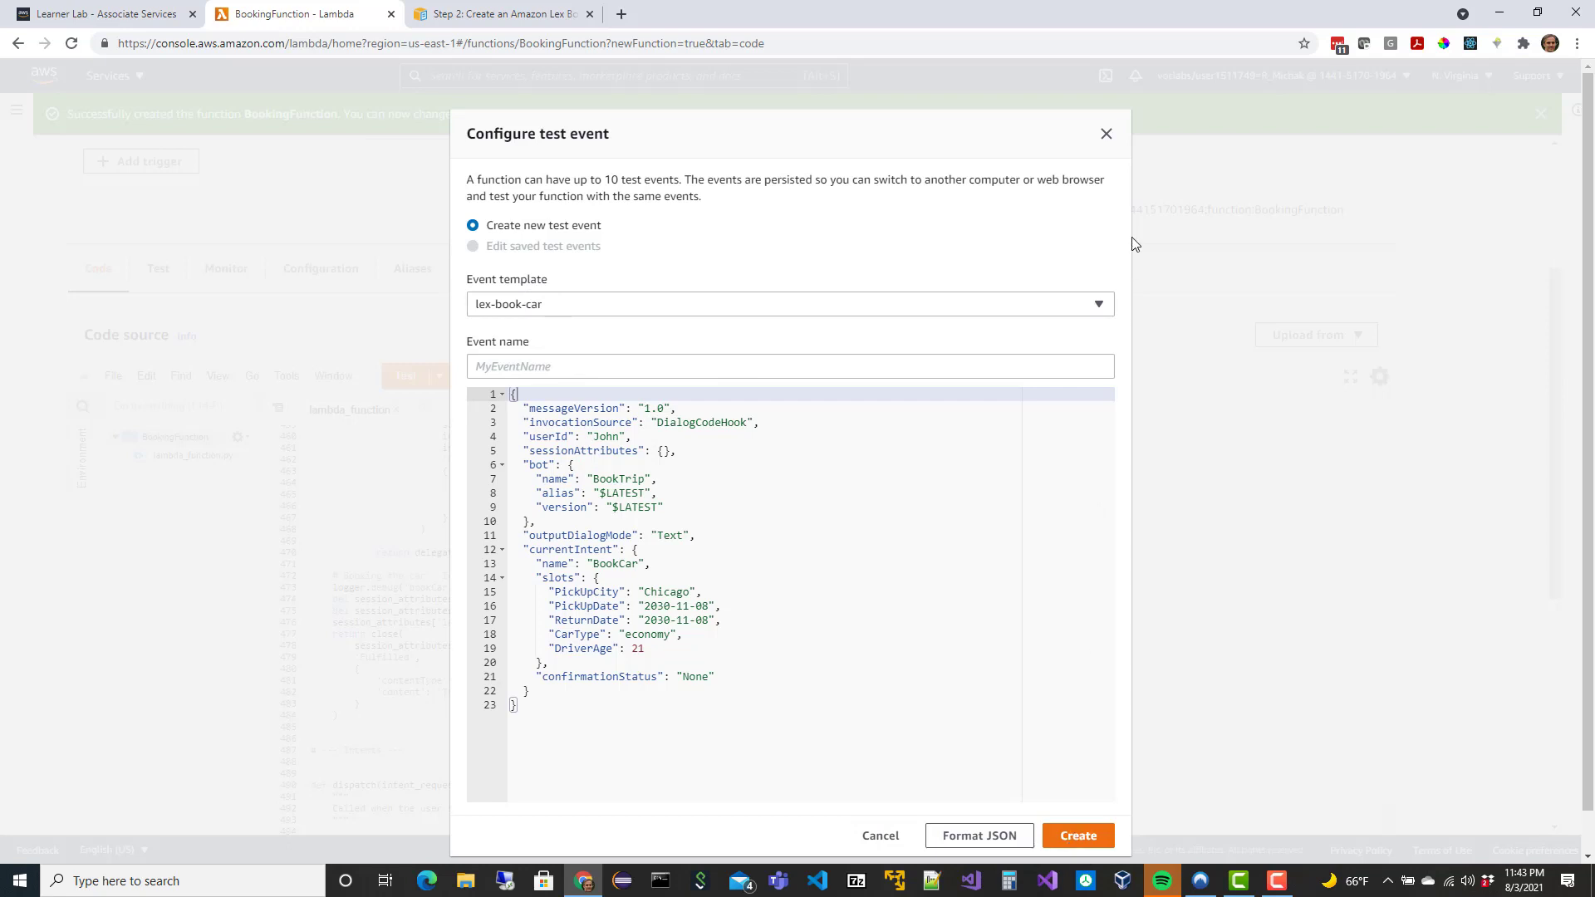
click(1067, 842)
click(582, 363)
text(test)
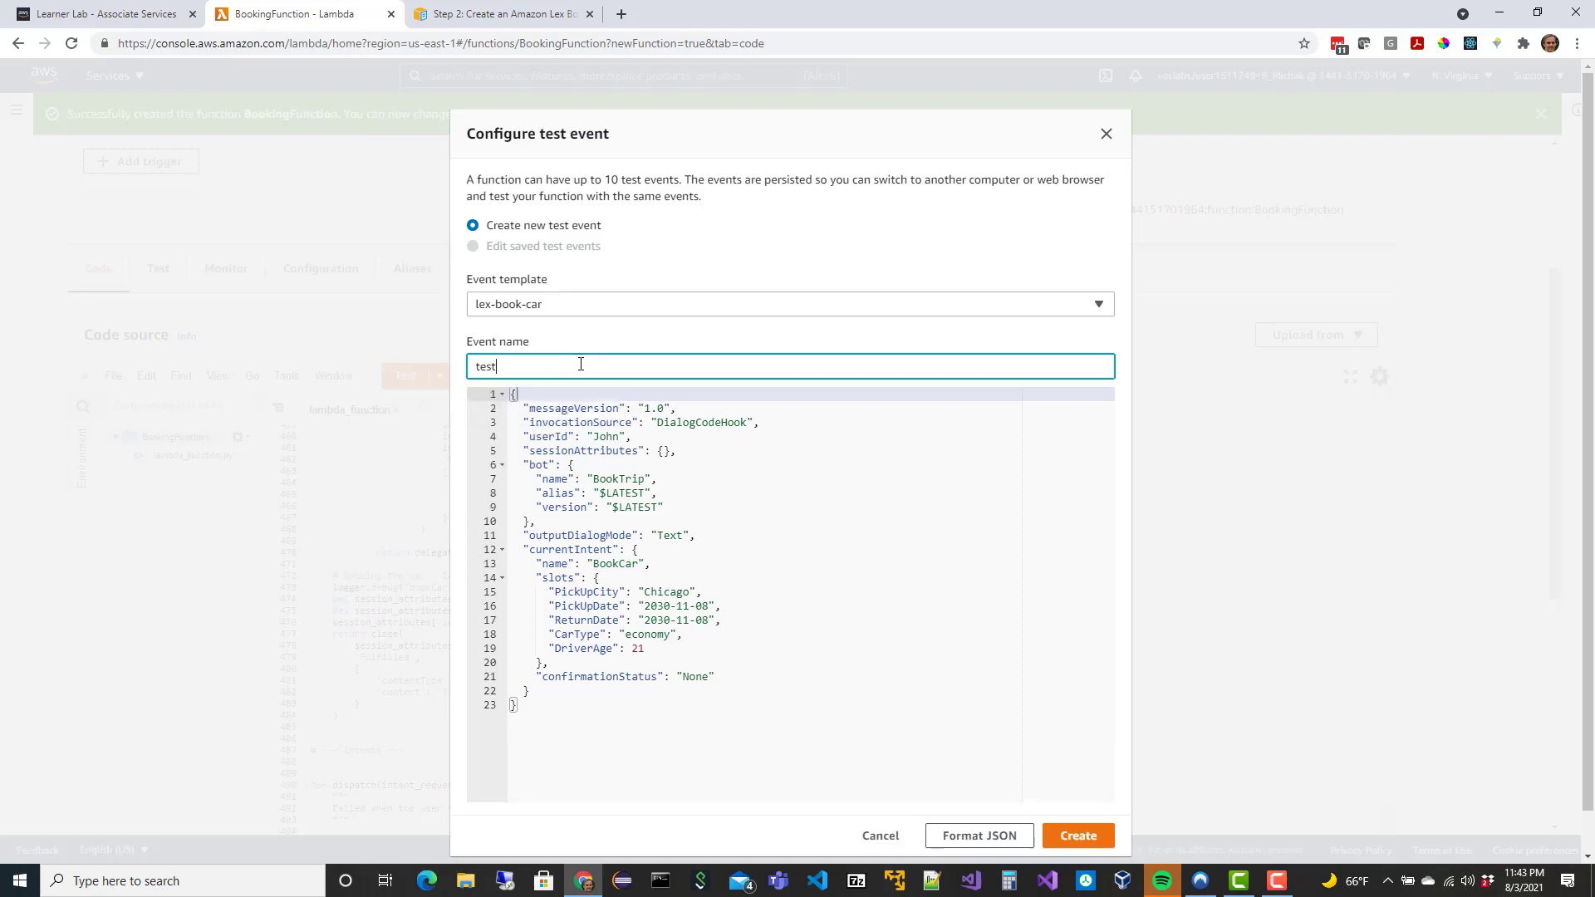
text(1)
click(1053, 833)
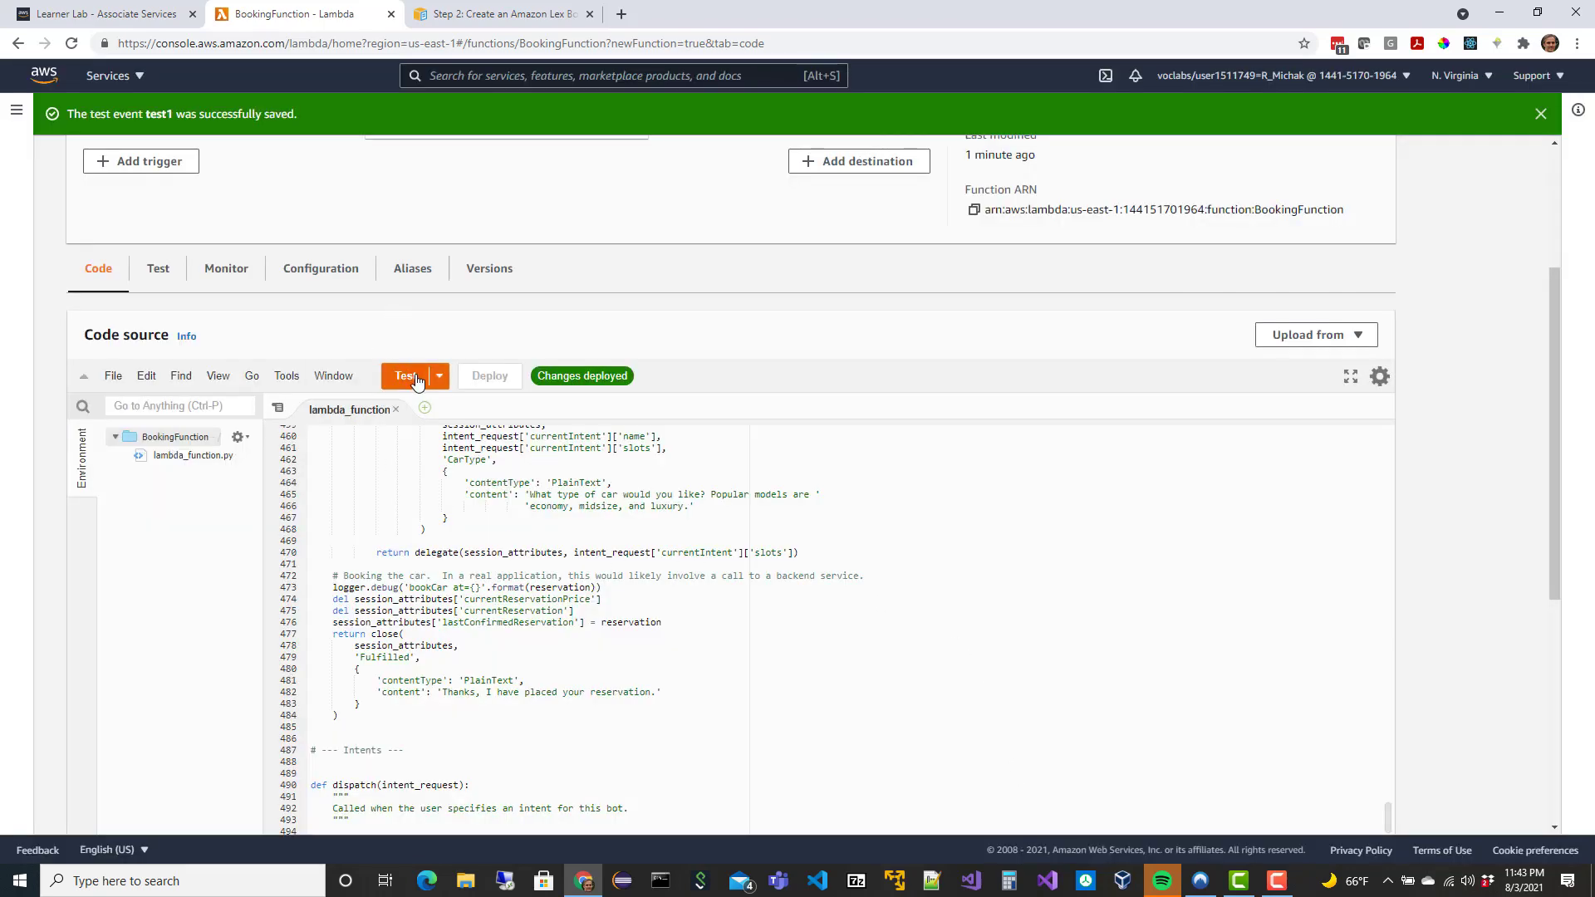
click(407, 377)
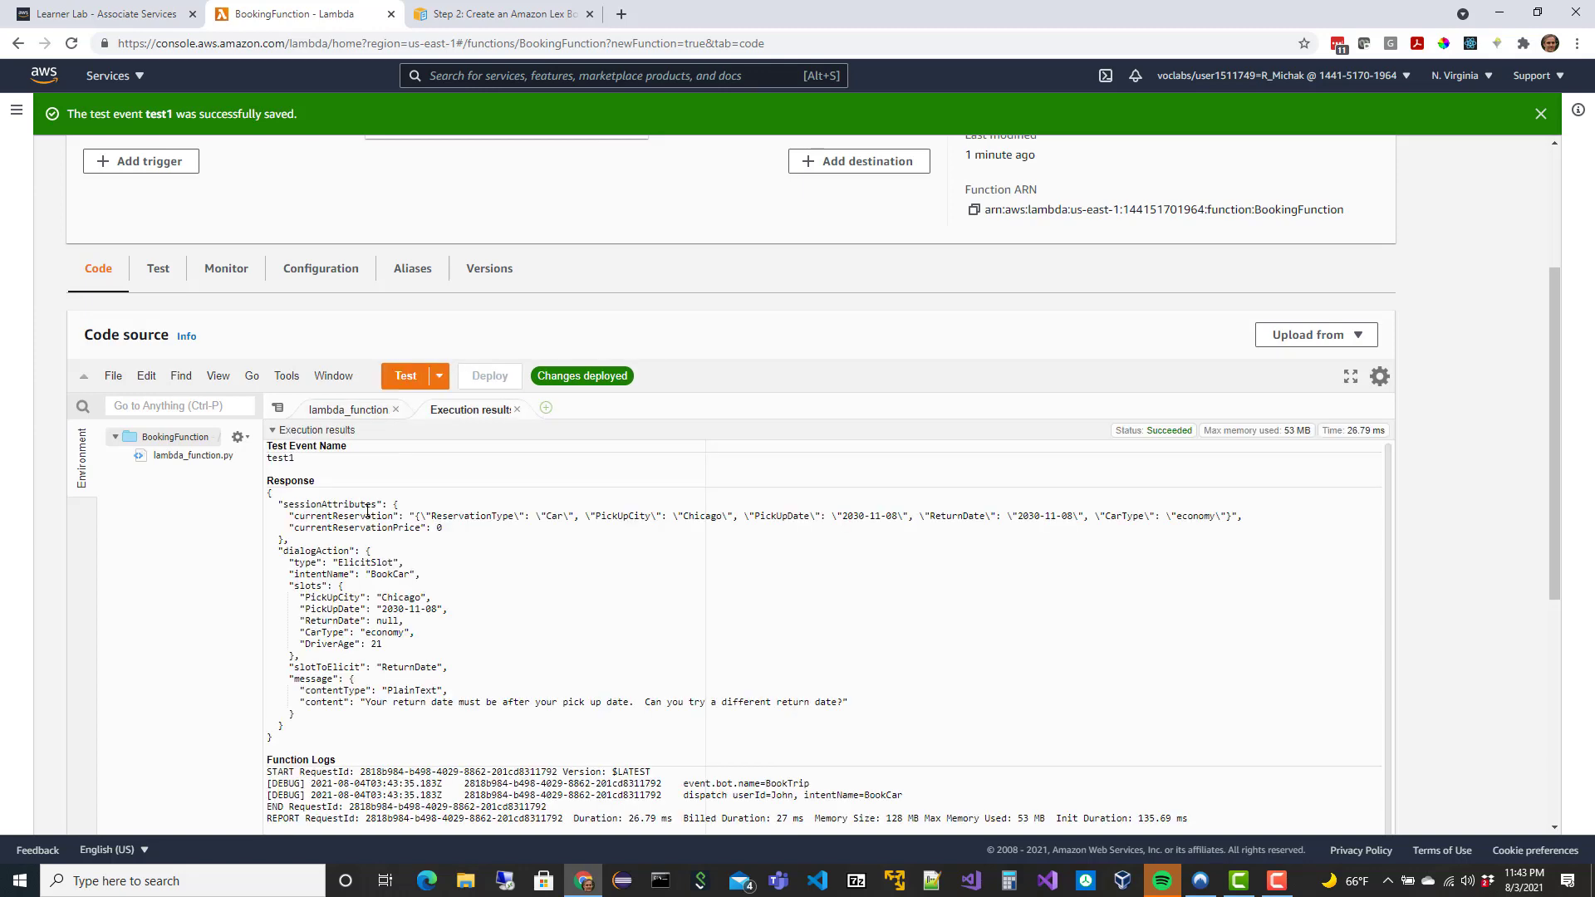
scroll(365, 494, down, 2)
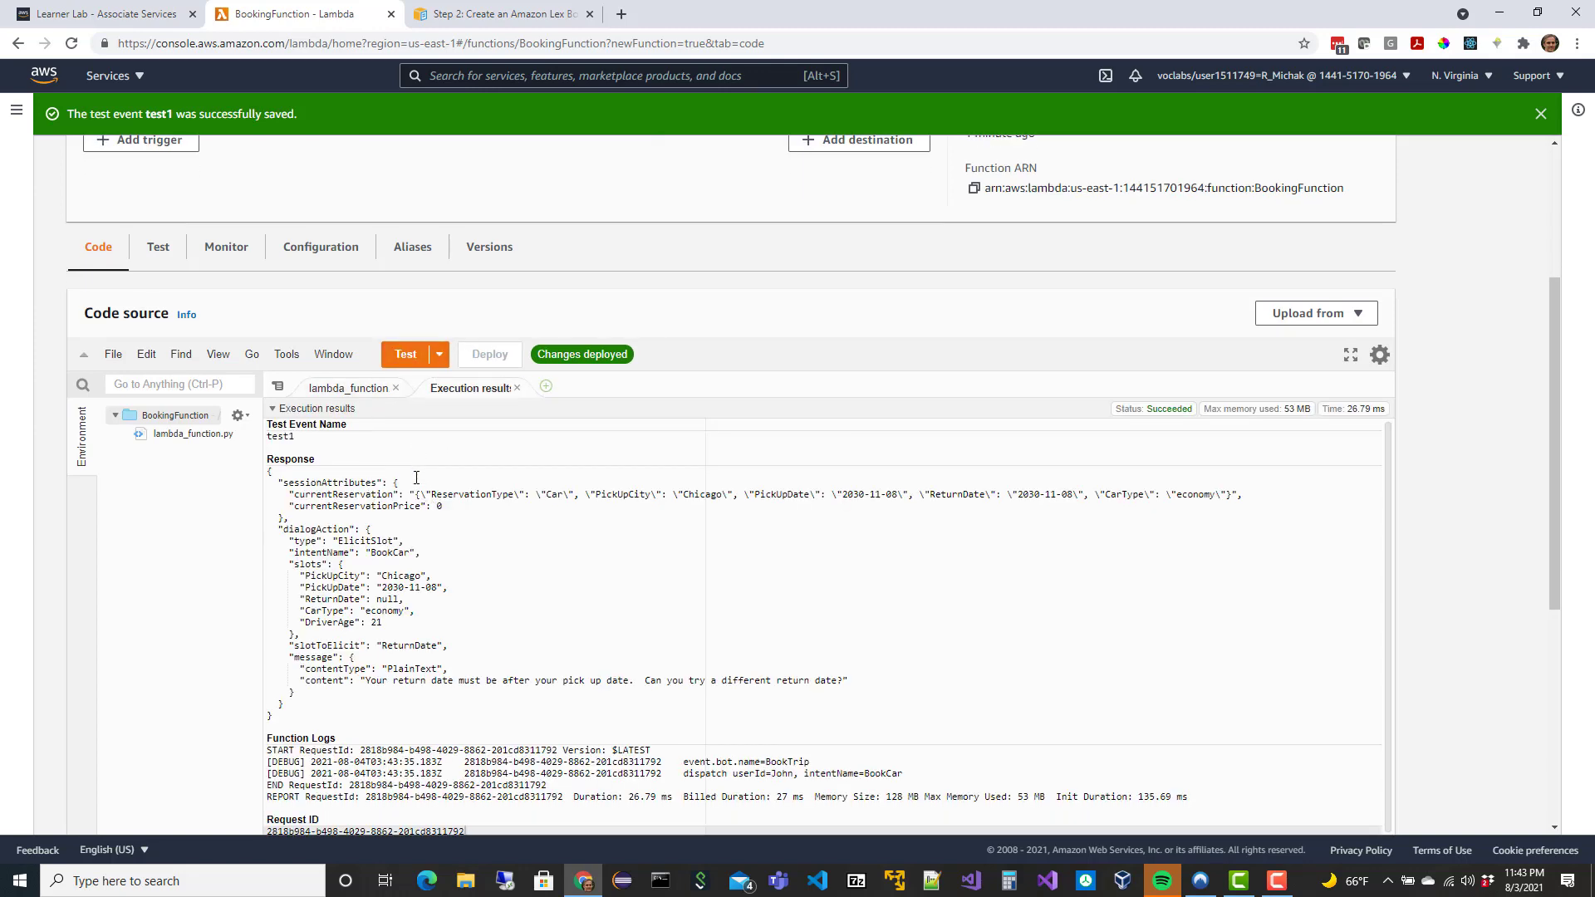
Run the saved test1 event again from the function's test page and expand the execution result details.
scroll(241, 390, up, 5)
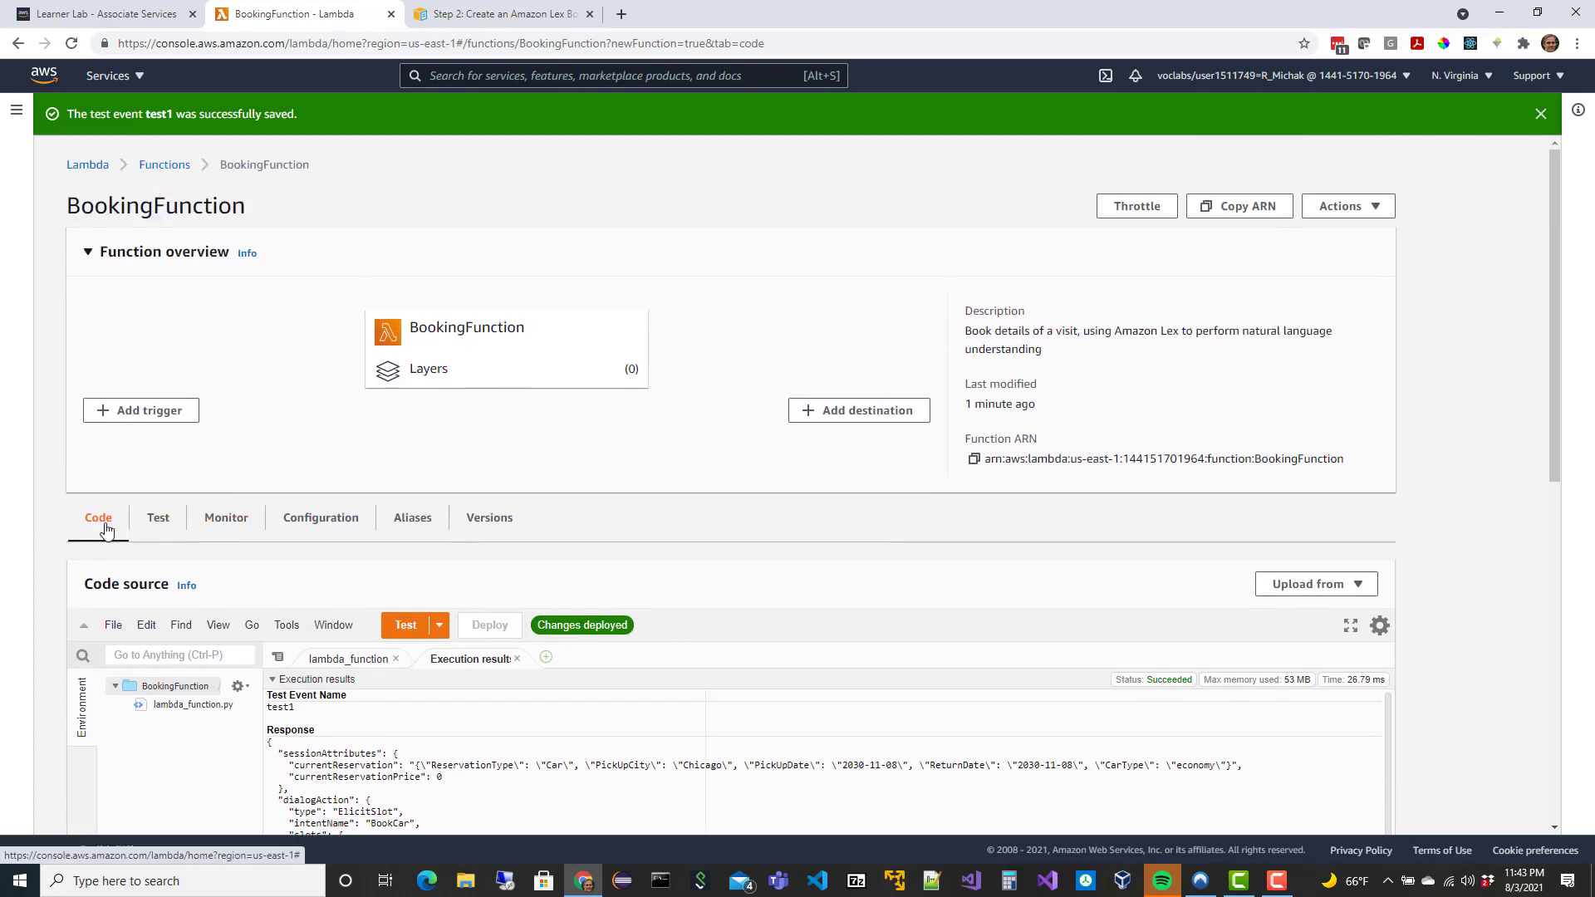
click(158, 519)
scroll(565, 552, down, 2)
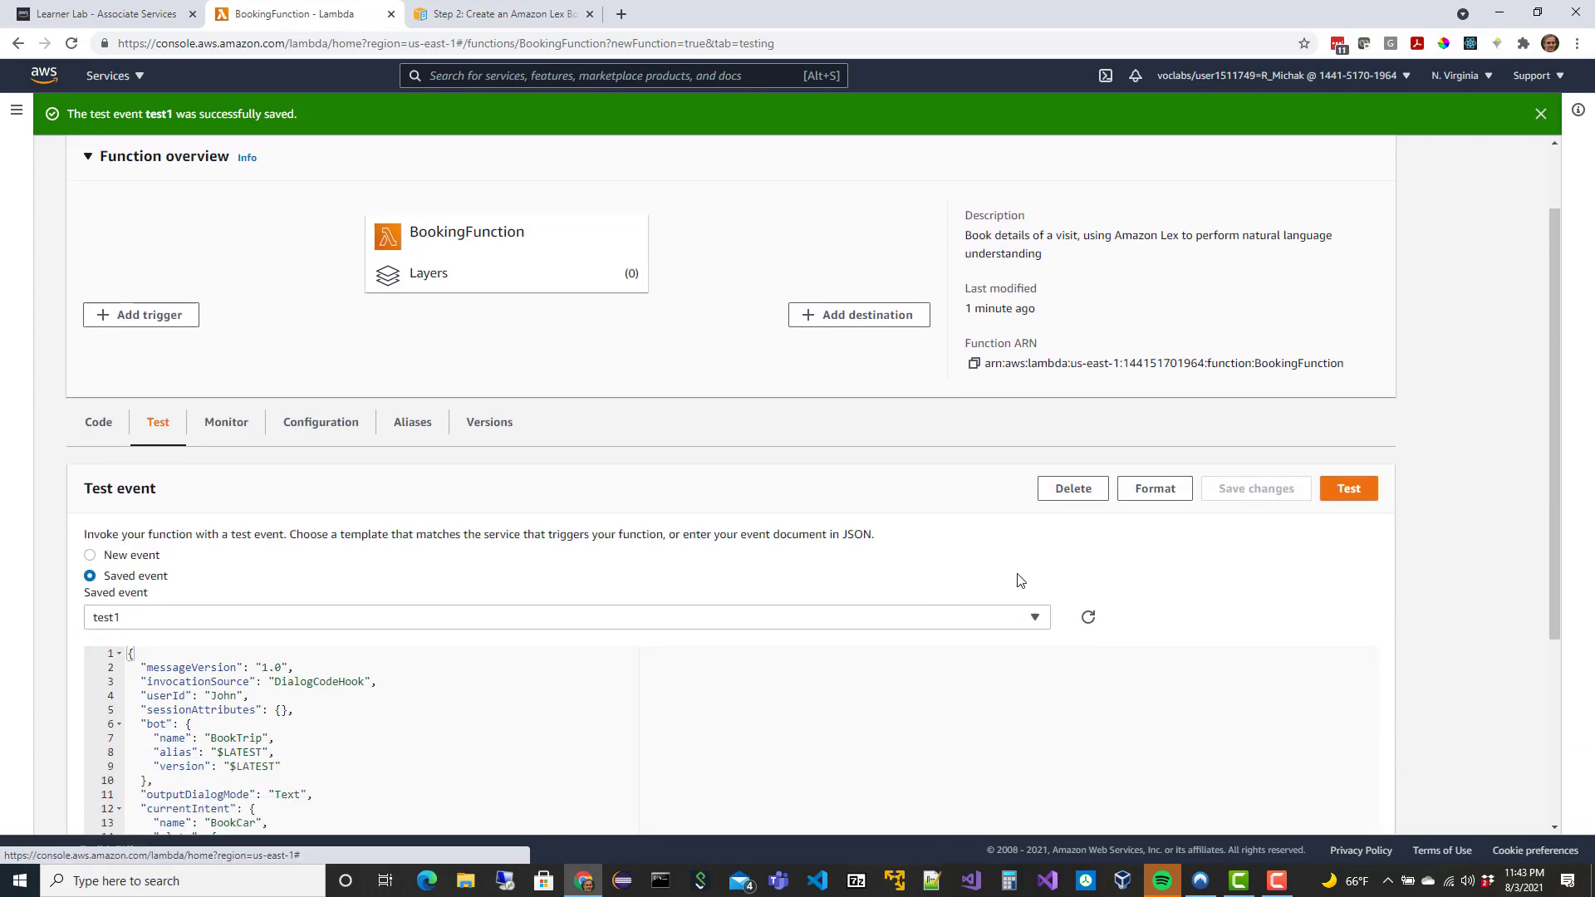
click(1339, 418)
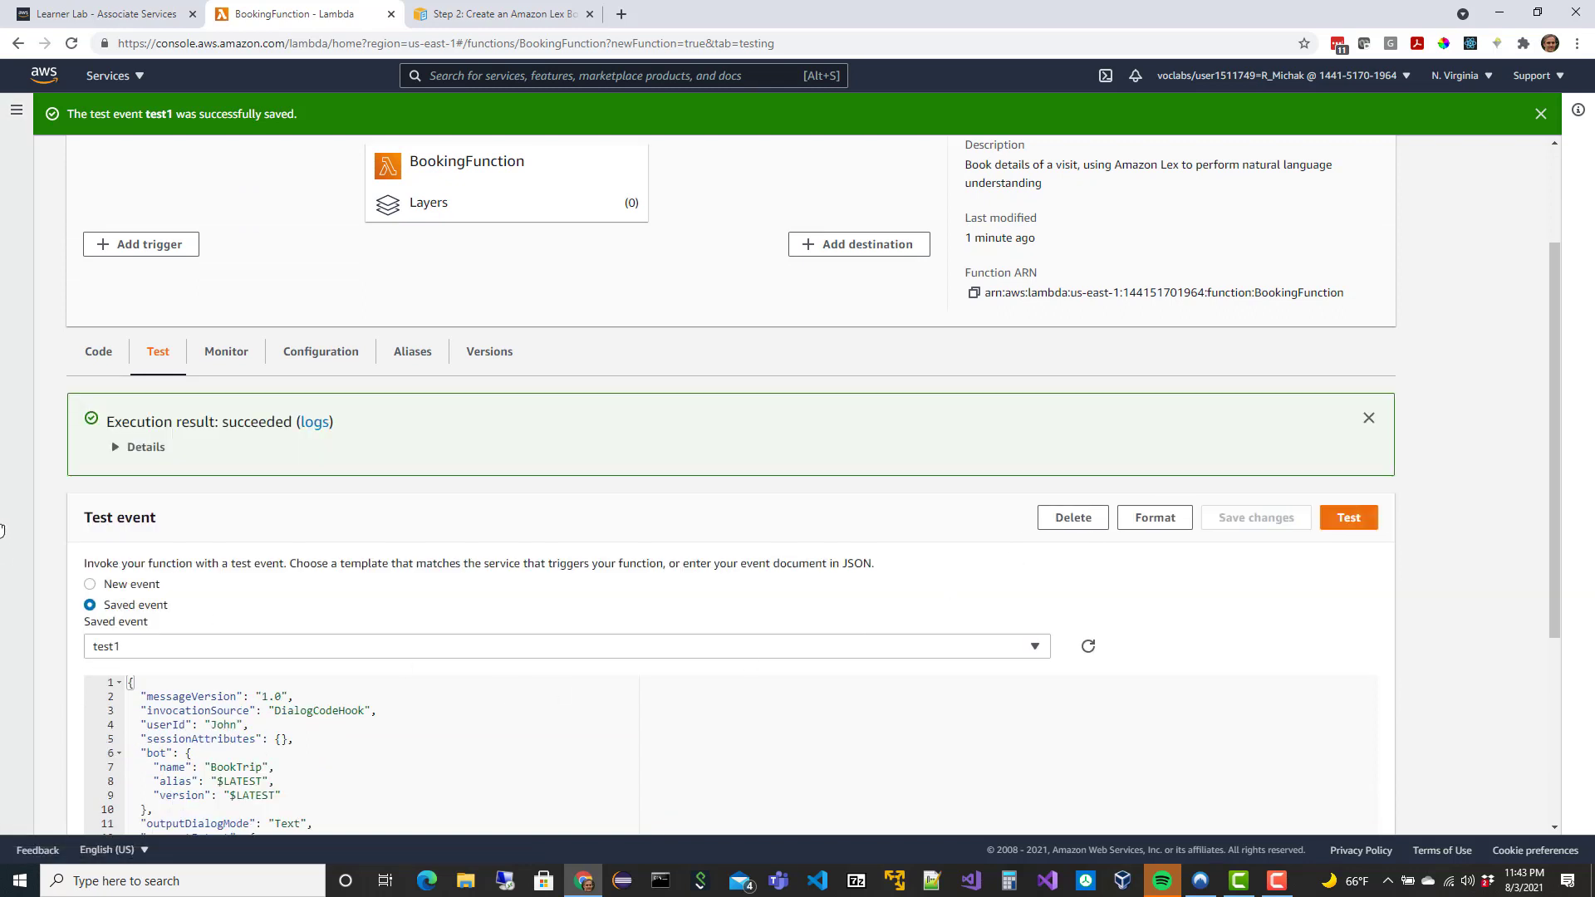
click(114, 452)
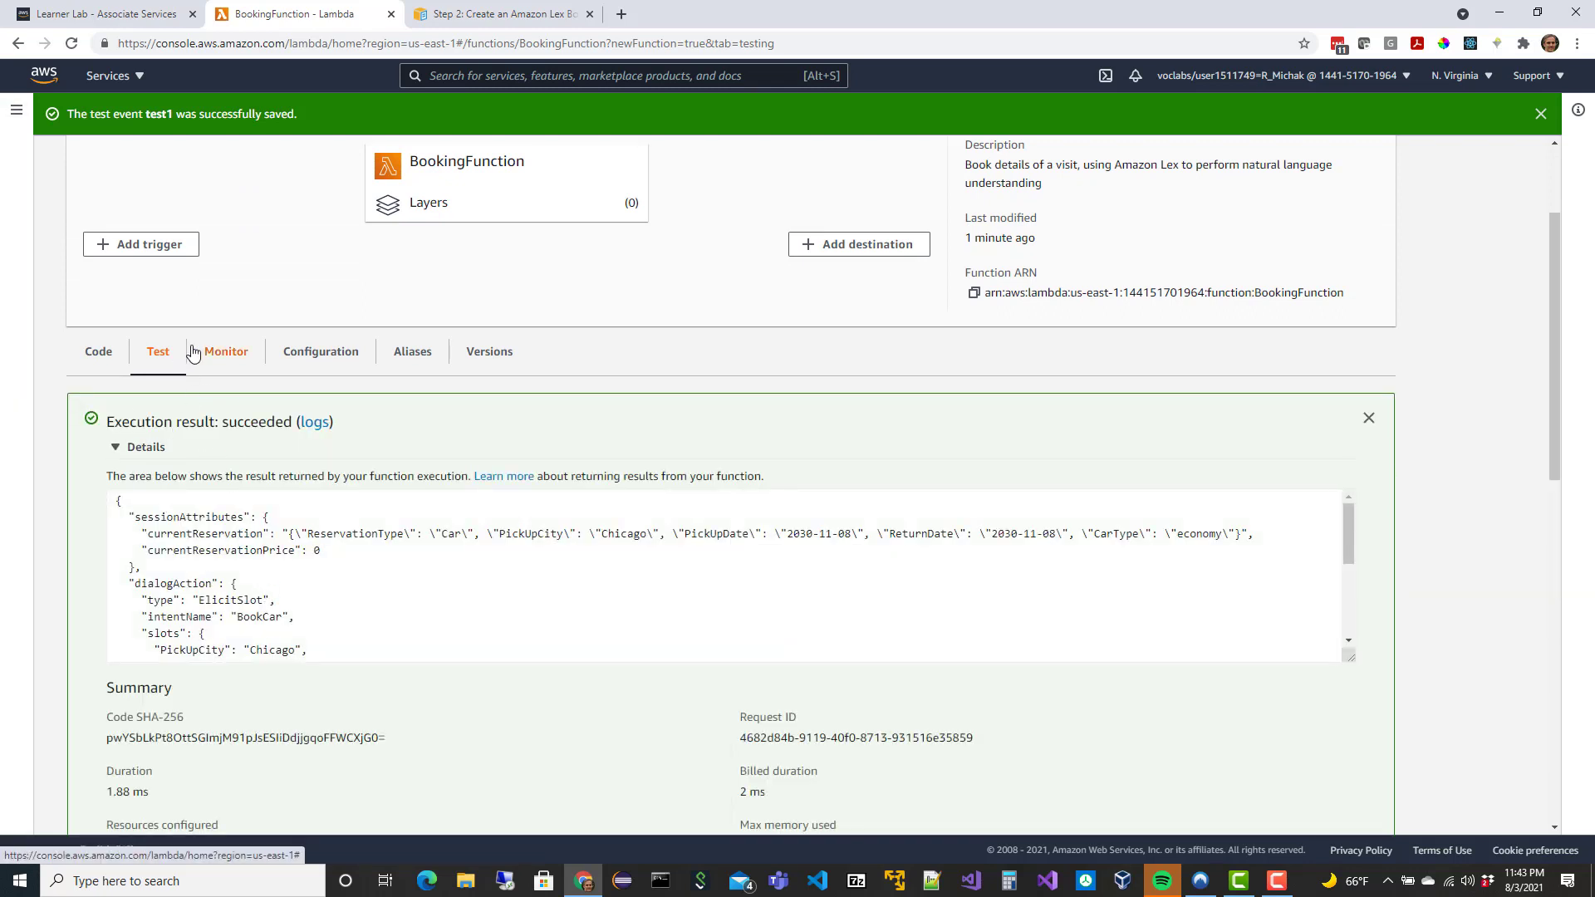
Check the function's monitoring metrics and open its log stream in CloudWatch to view the log events.
click(224, 355)
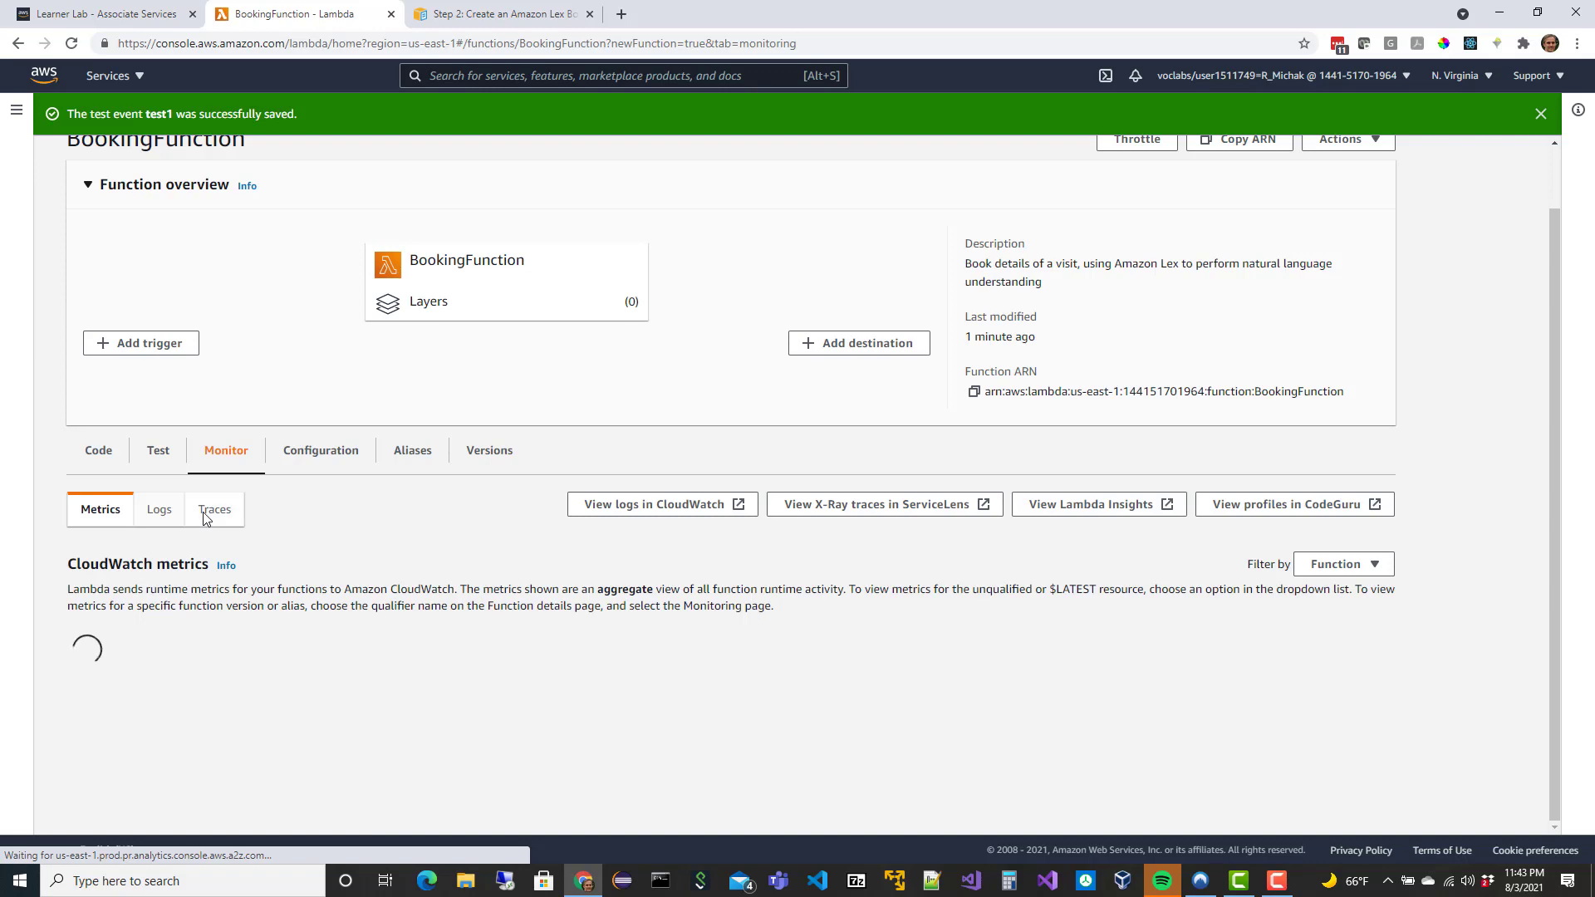
scroll(246, 419, up, 1)
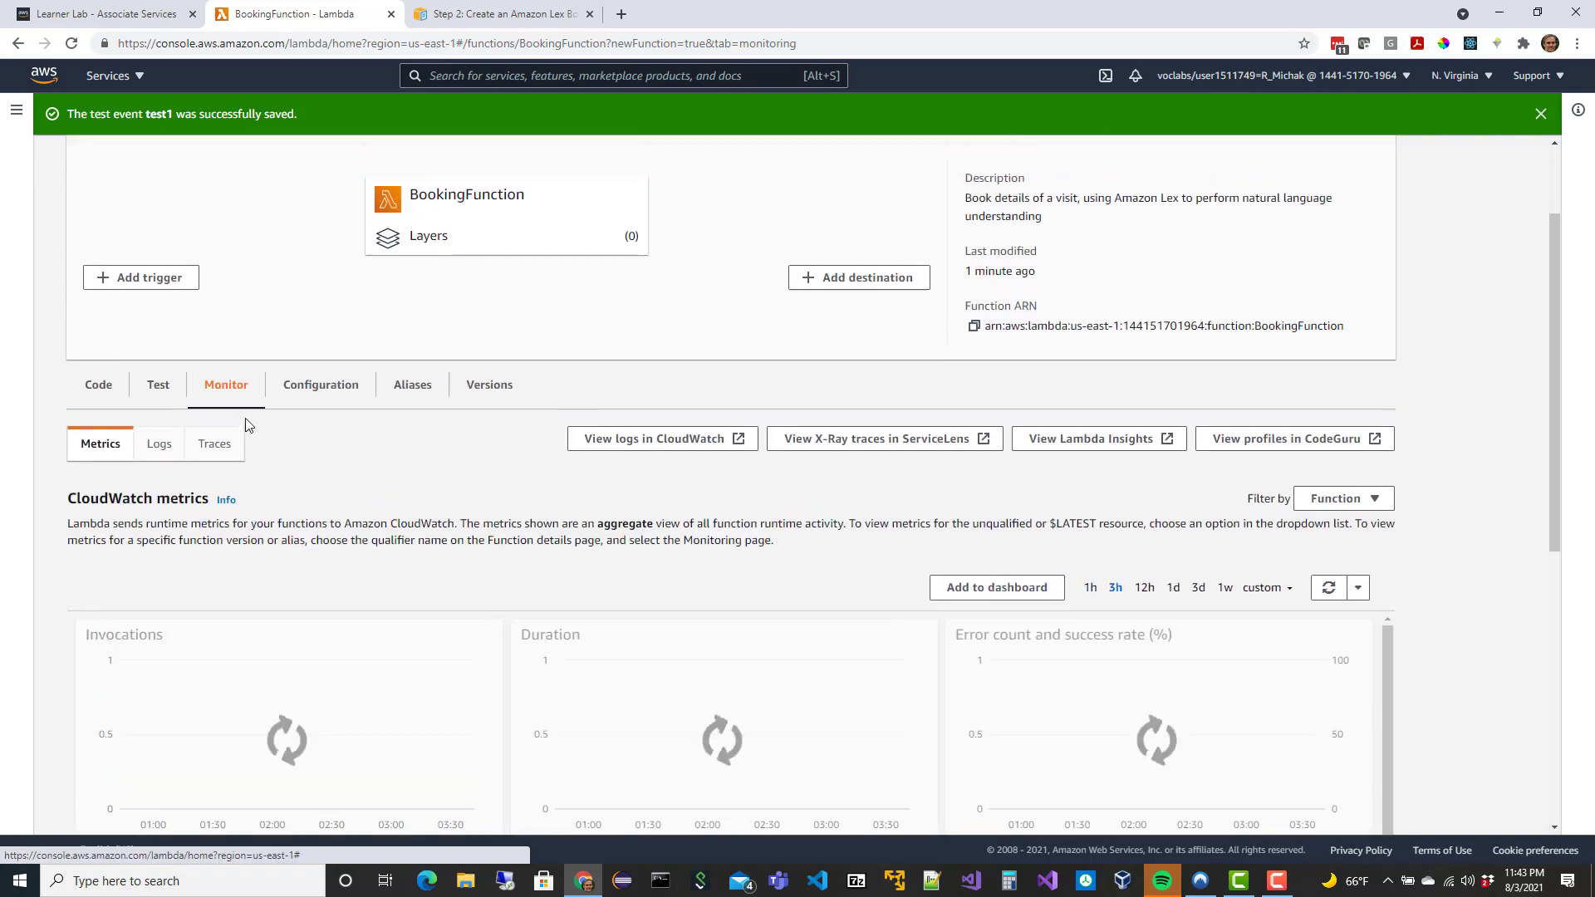
scroll(282, 452, down, 2)
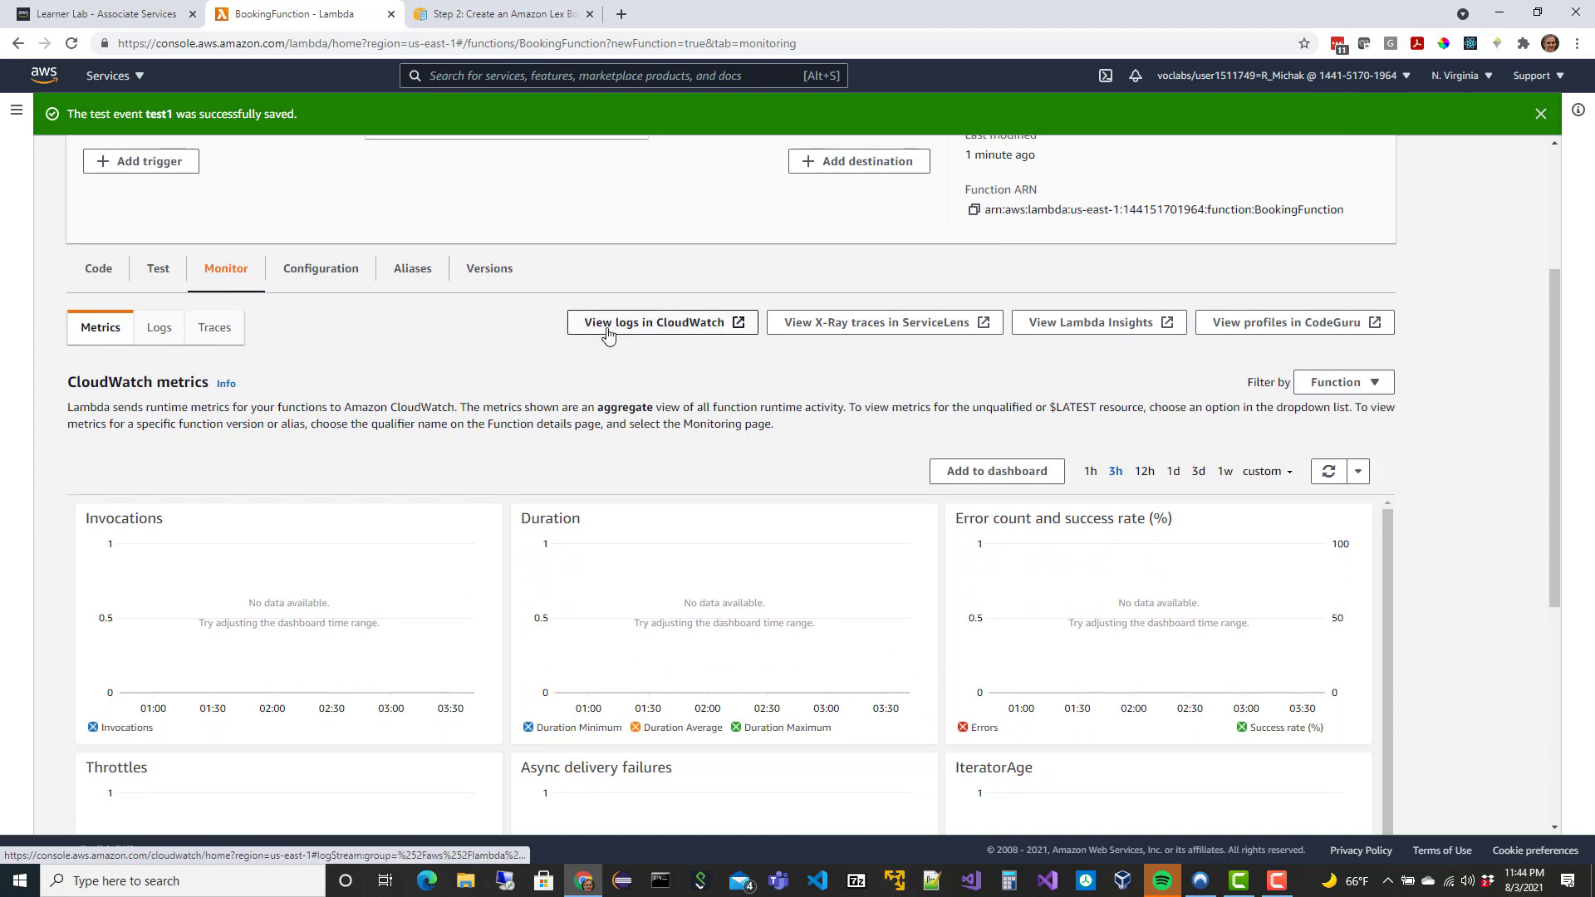
click(645, 333)
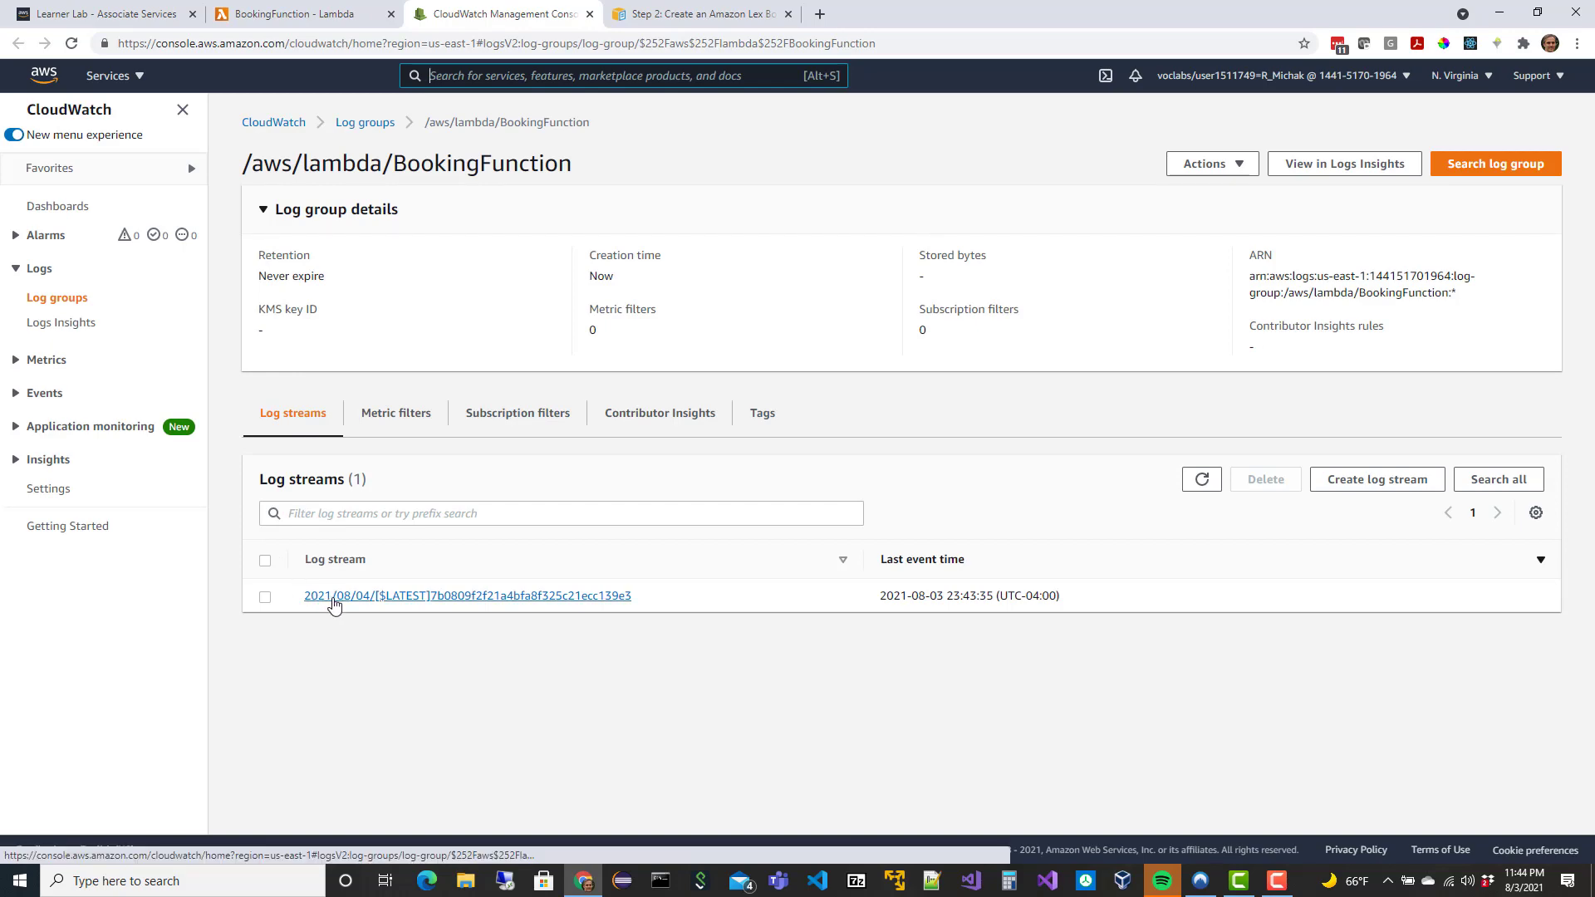
click(334, 598)
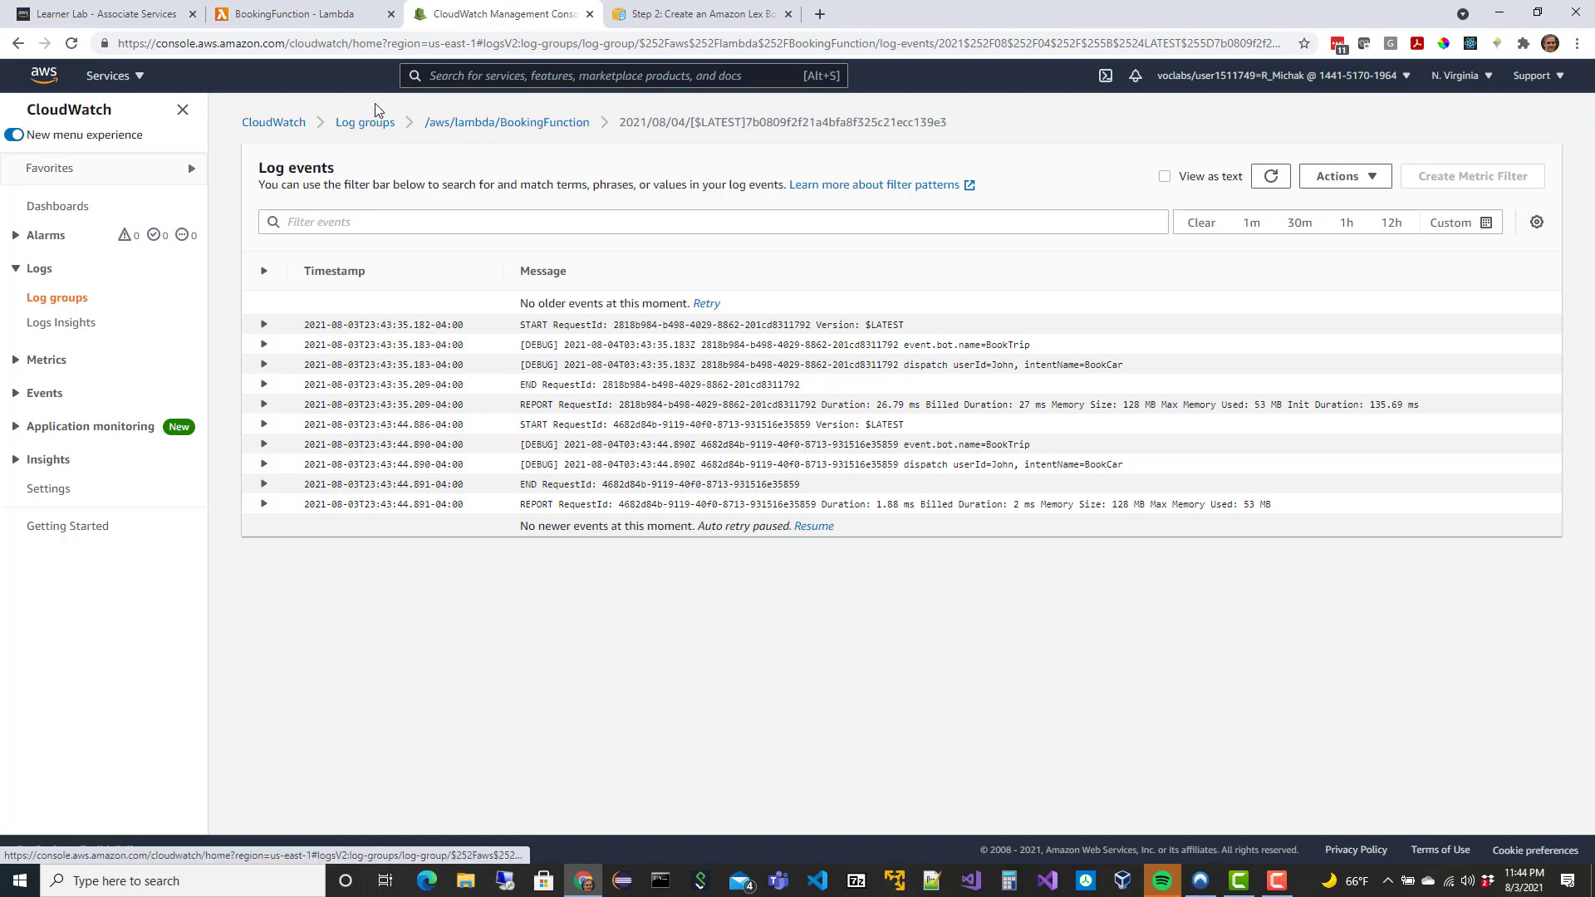
Compare BookingFunction's monitoring page with its CloudWatch log events, and review the execution result and saved test1 event on its test page.
click(301, 15)
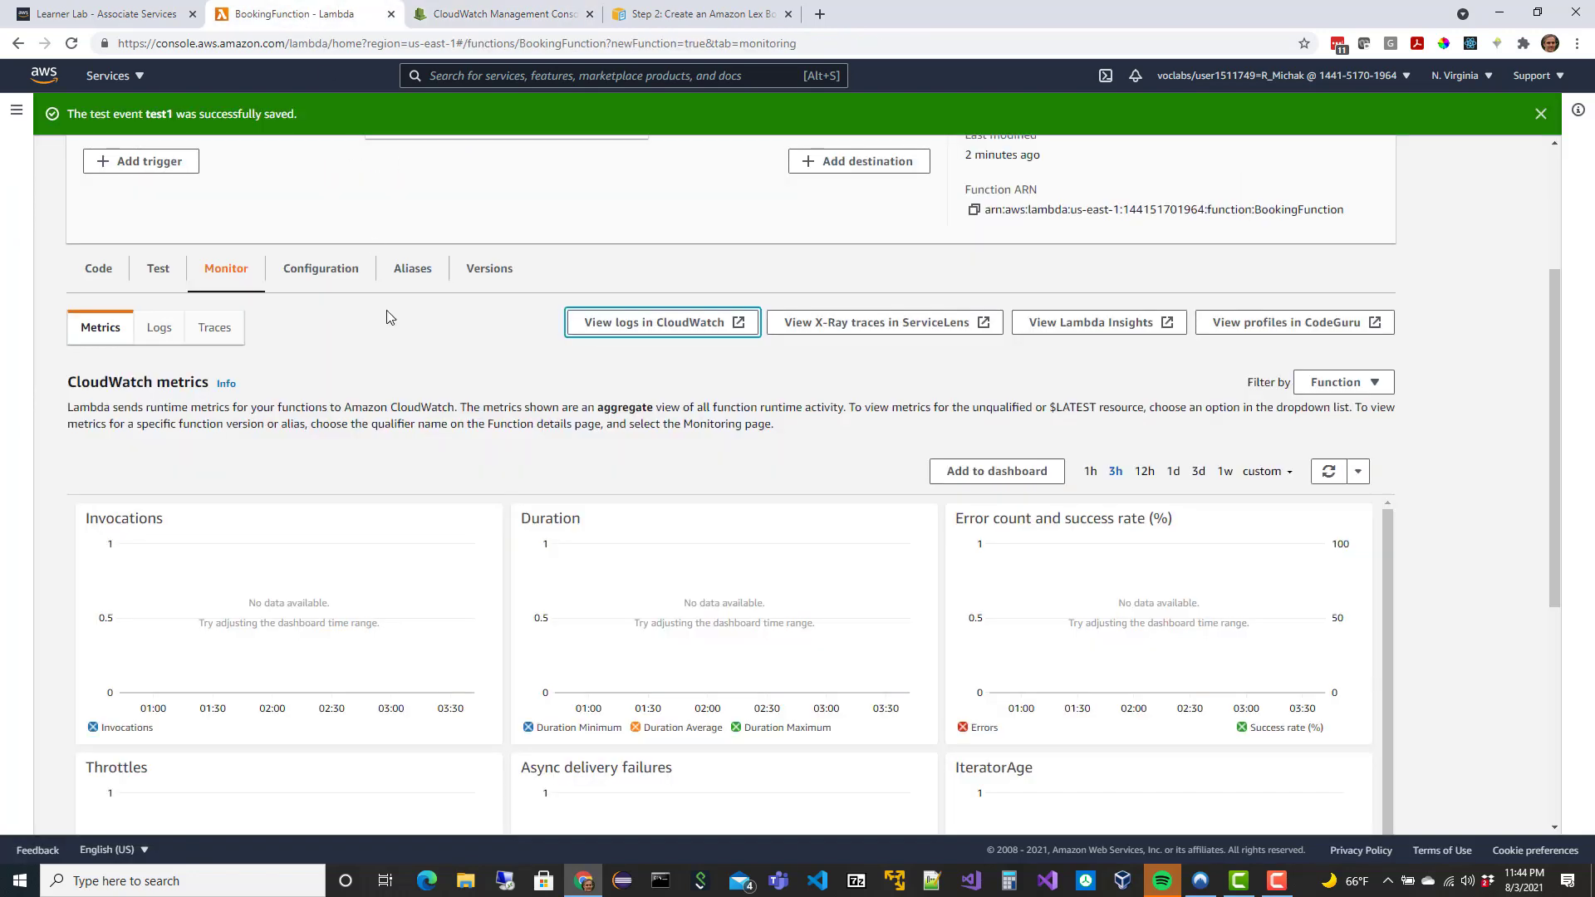
click(611, 329)
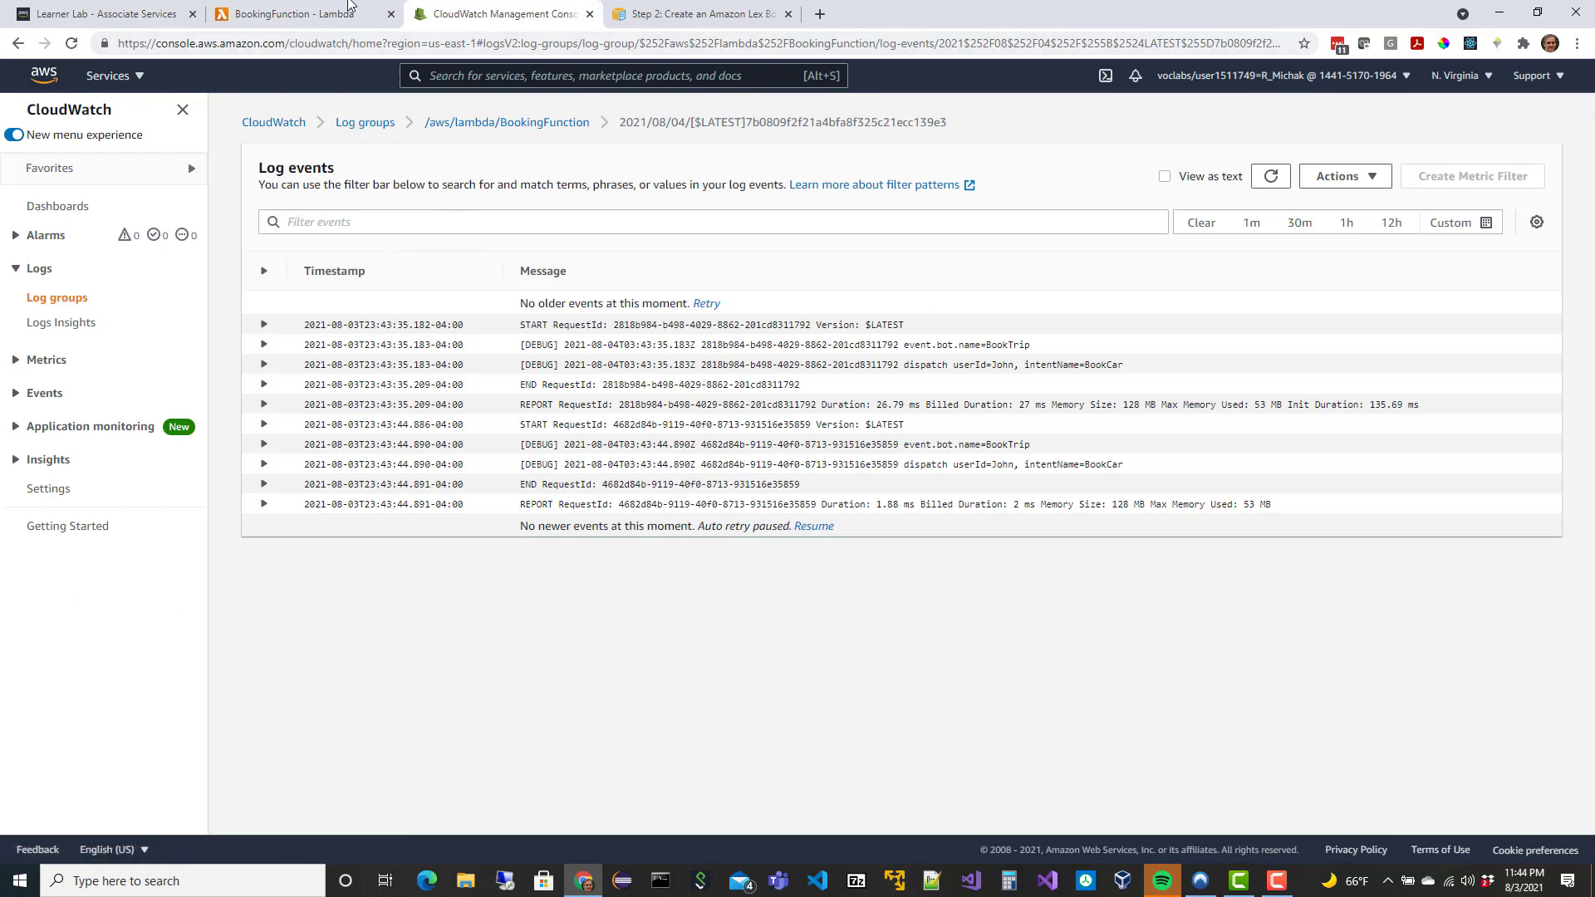
click(300, 14)
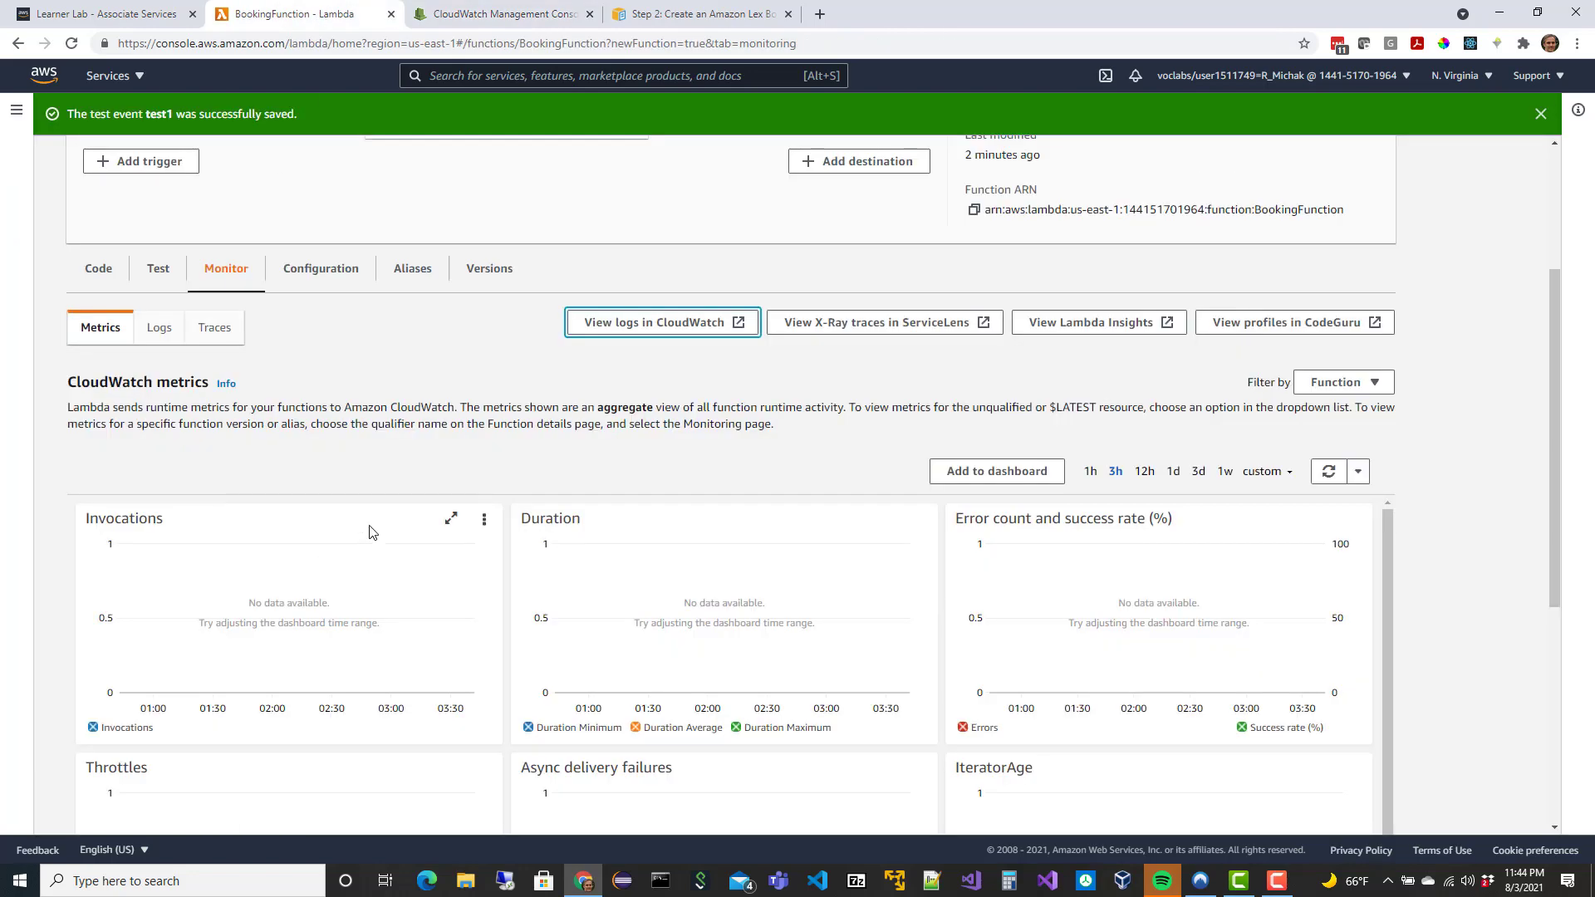
scroll(371, 532, up, 1)
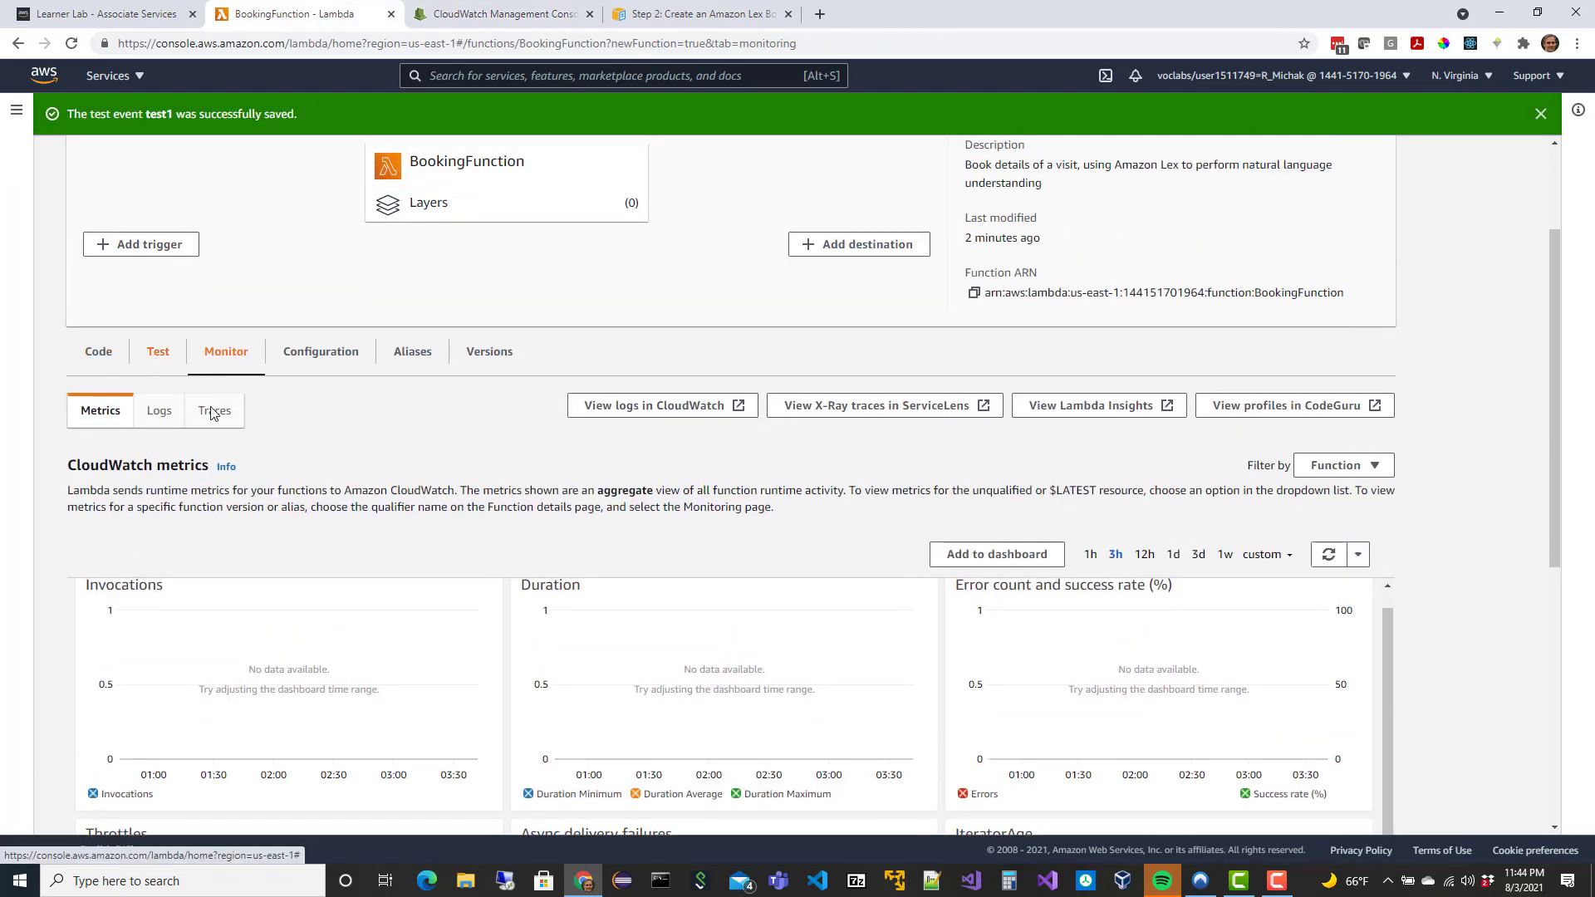
click(158, 352)
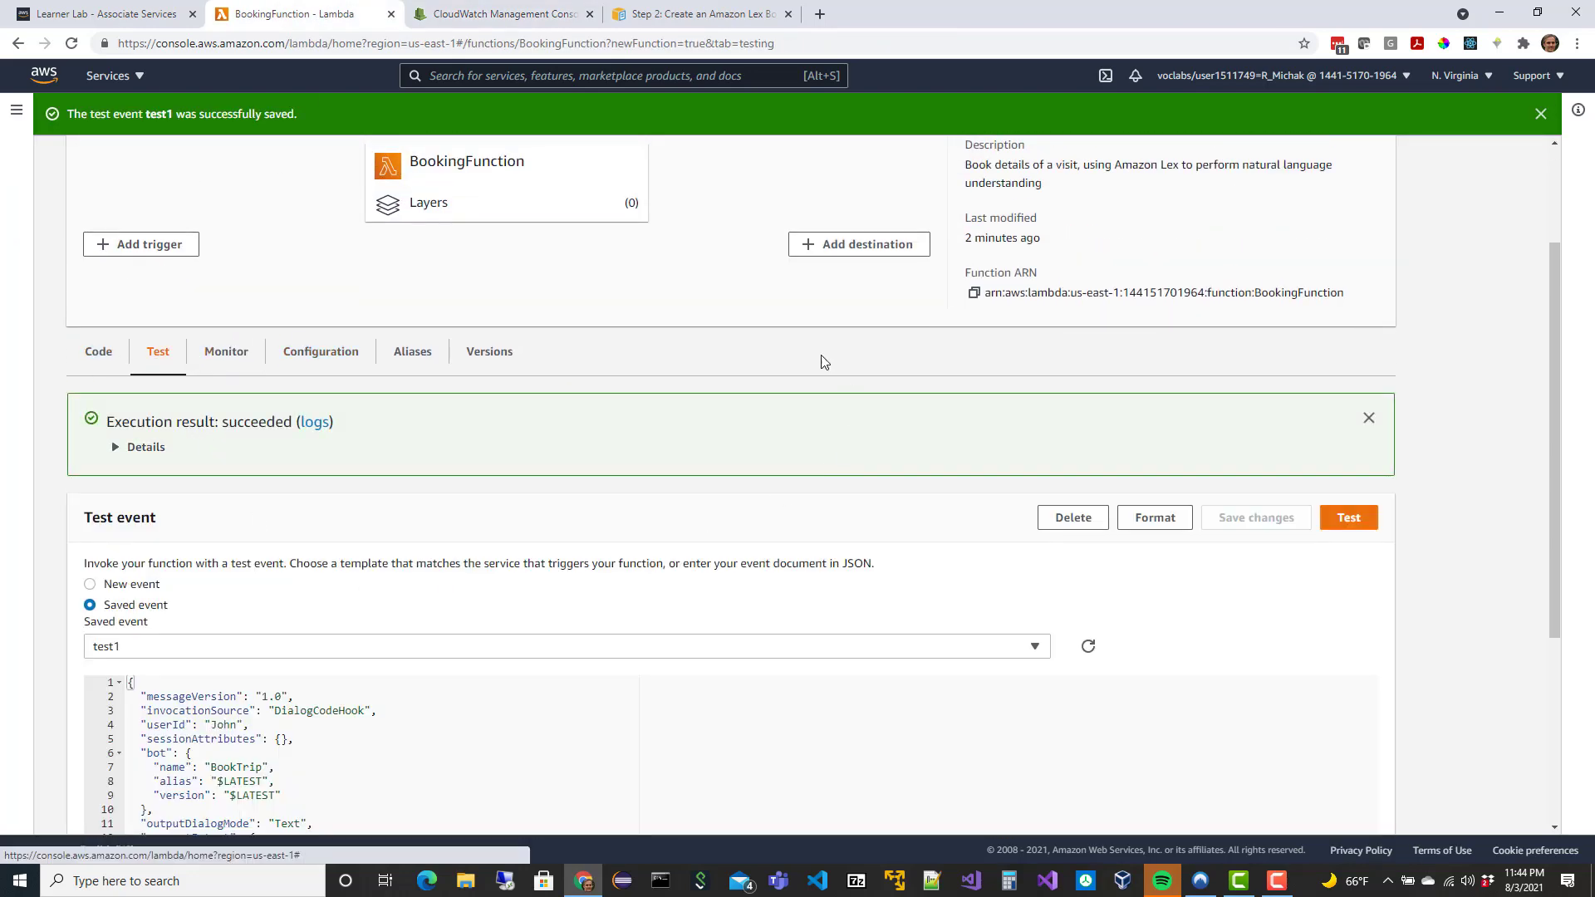
scroll(155, 419, down, 1)
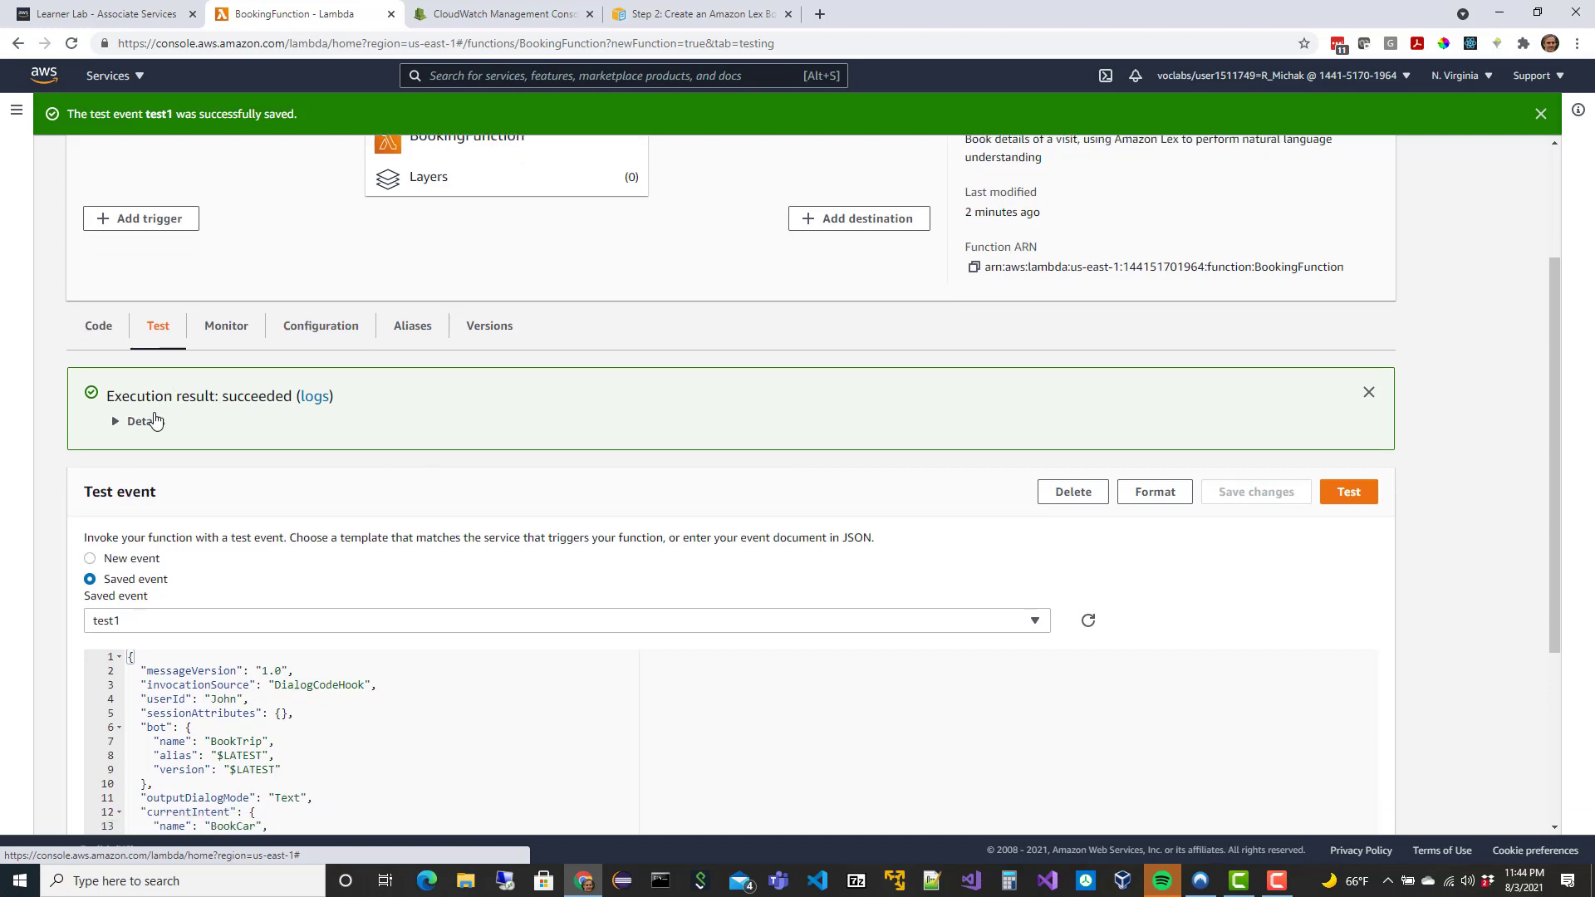
scroll(156, 420, down, 1)
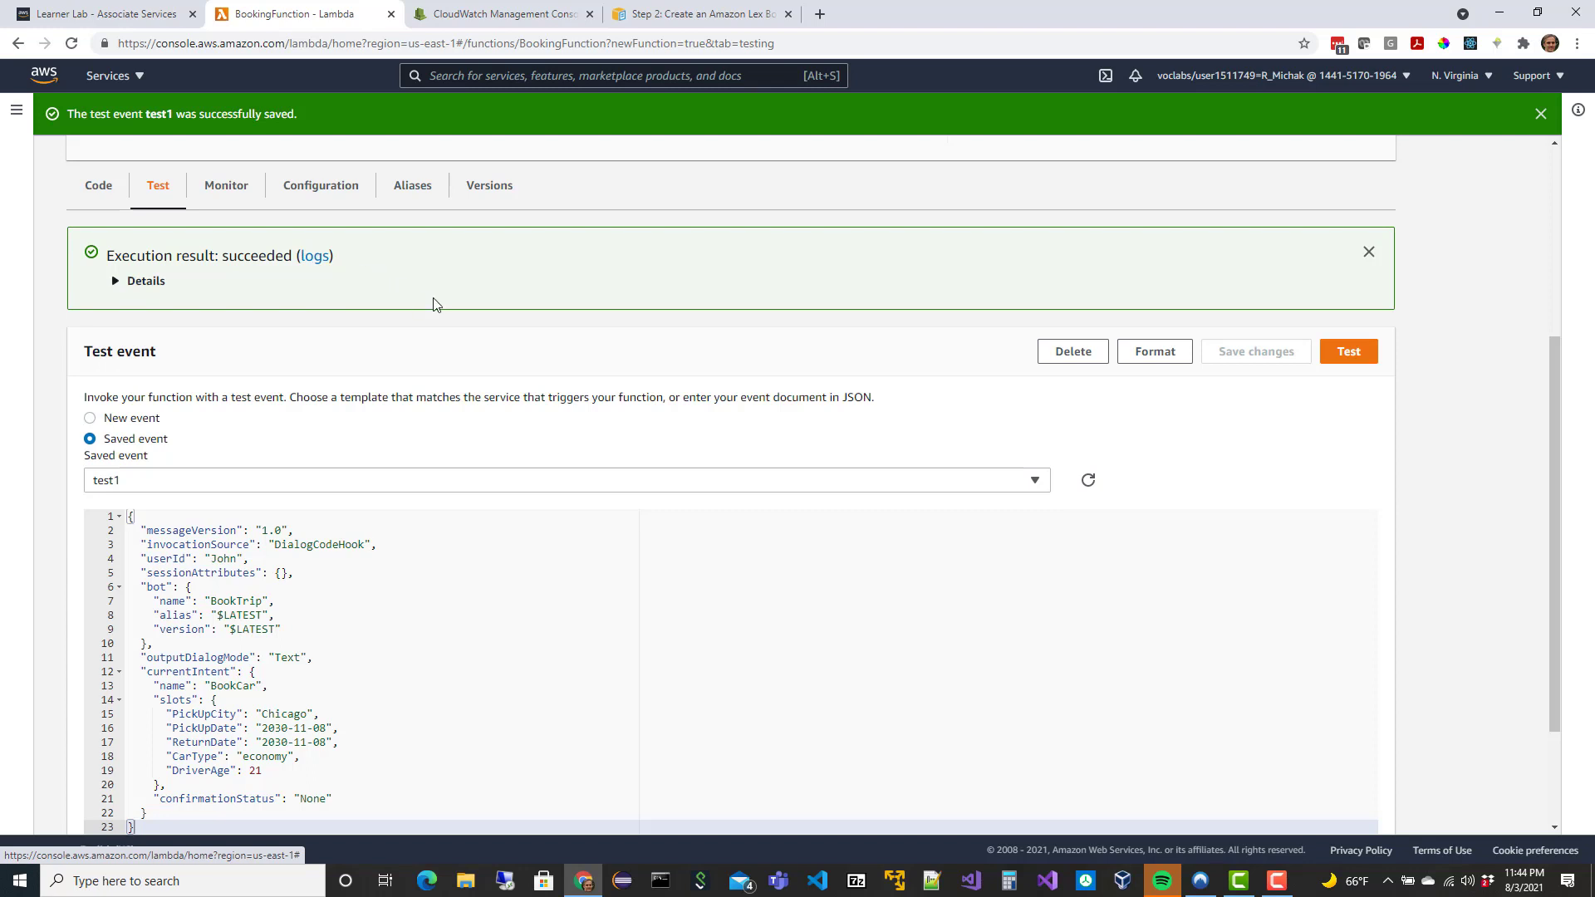
scroll(435, 357, up, 2)
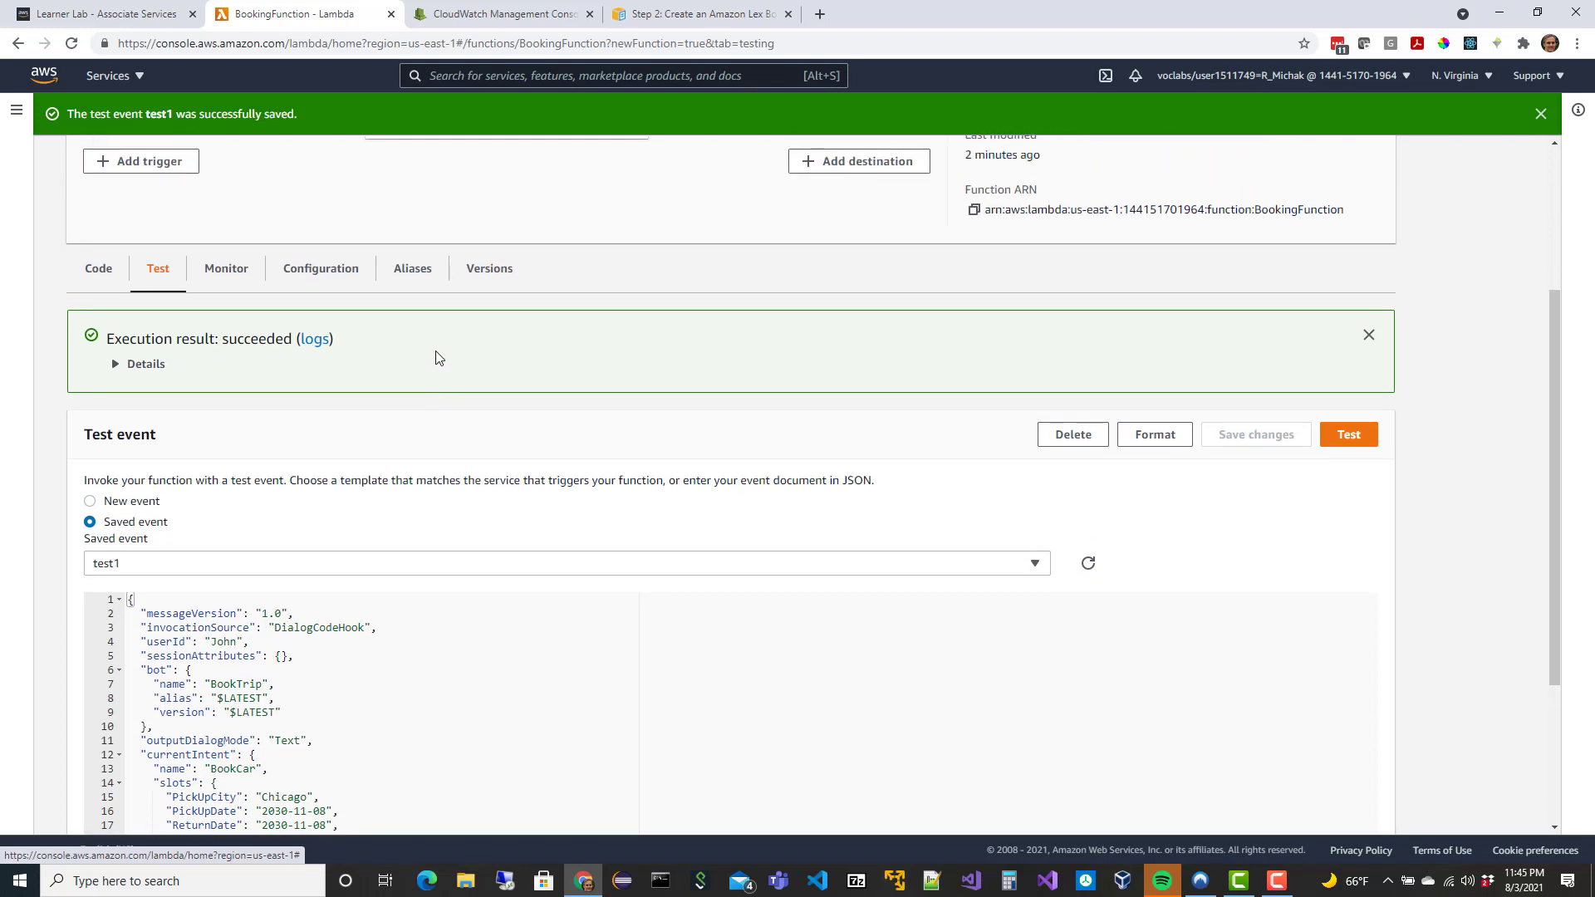
scroll(415, 491, up, 2)
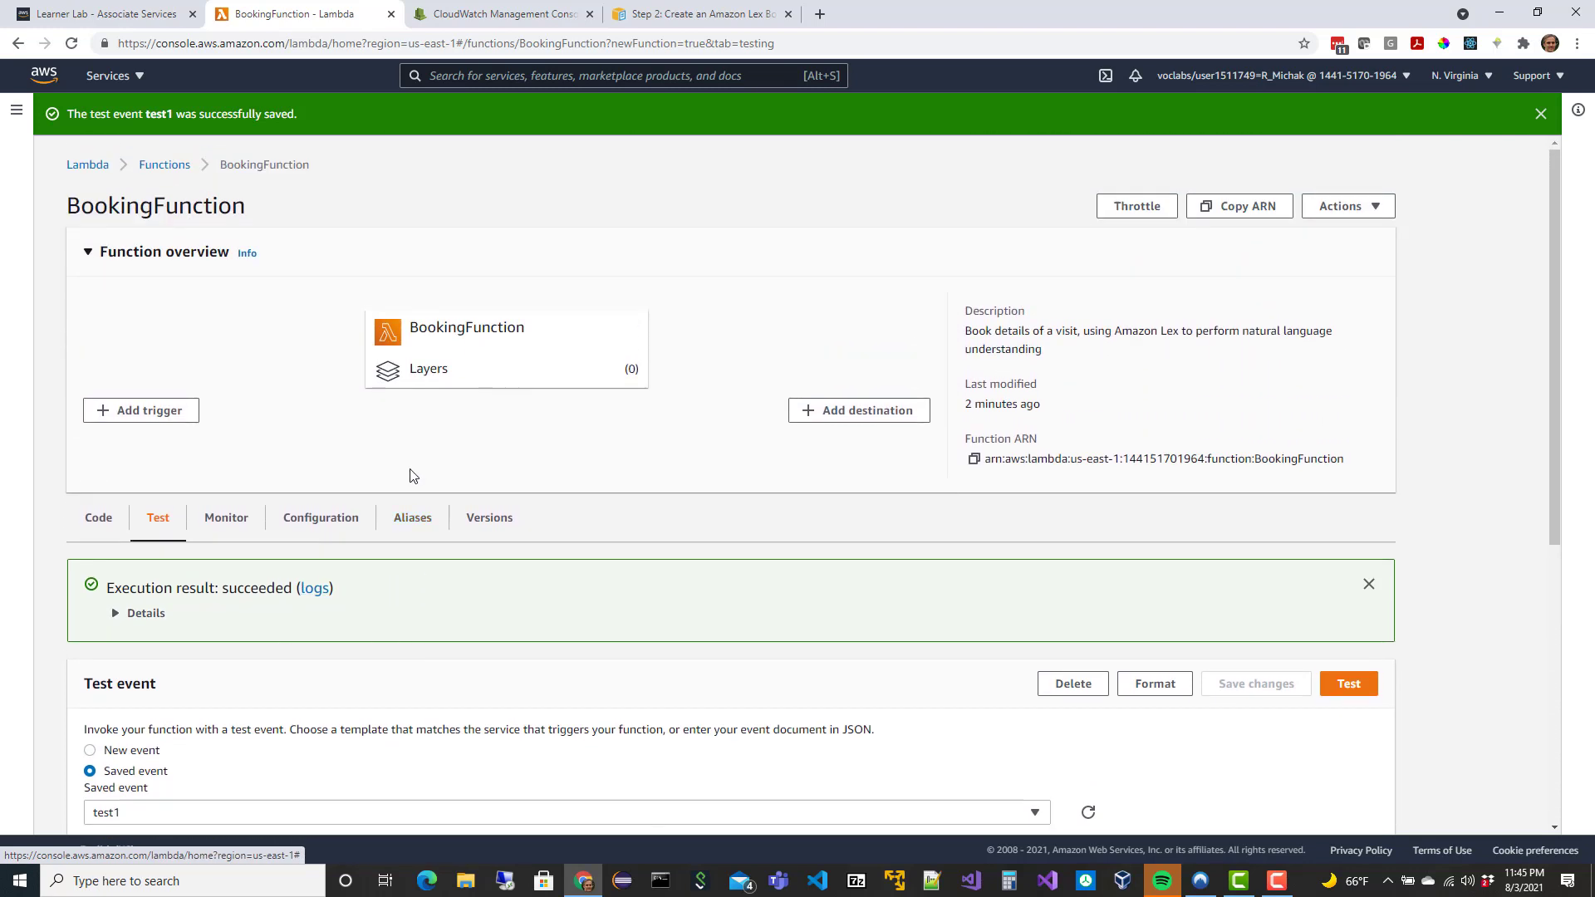
scroll(466, 460, down, 2)
scroll(562, 467, up, 2)
Open the BookTrip bot in Amazon Lex and make its BookCar intent editable.
click(106, 76)
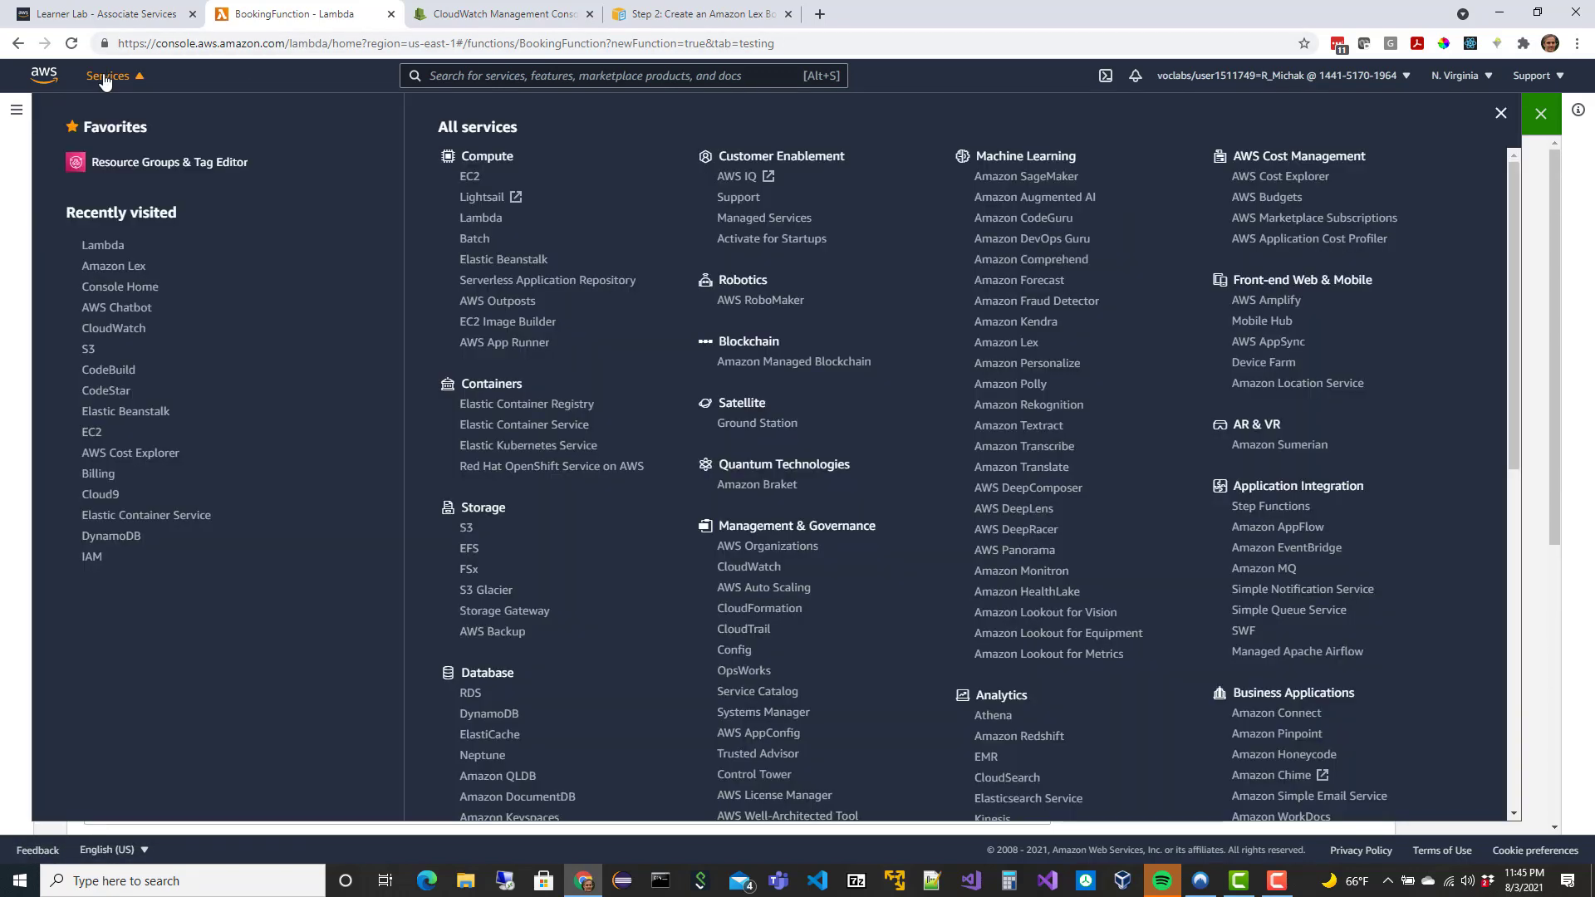
click(116, 267)
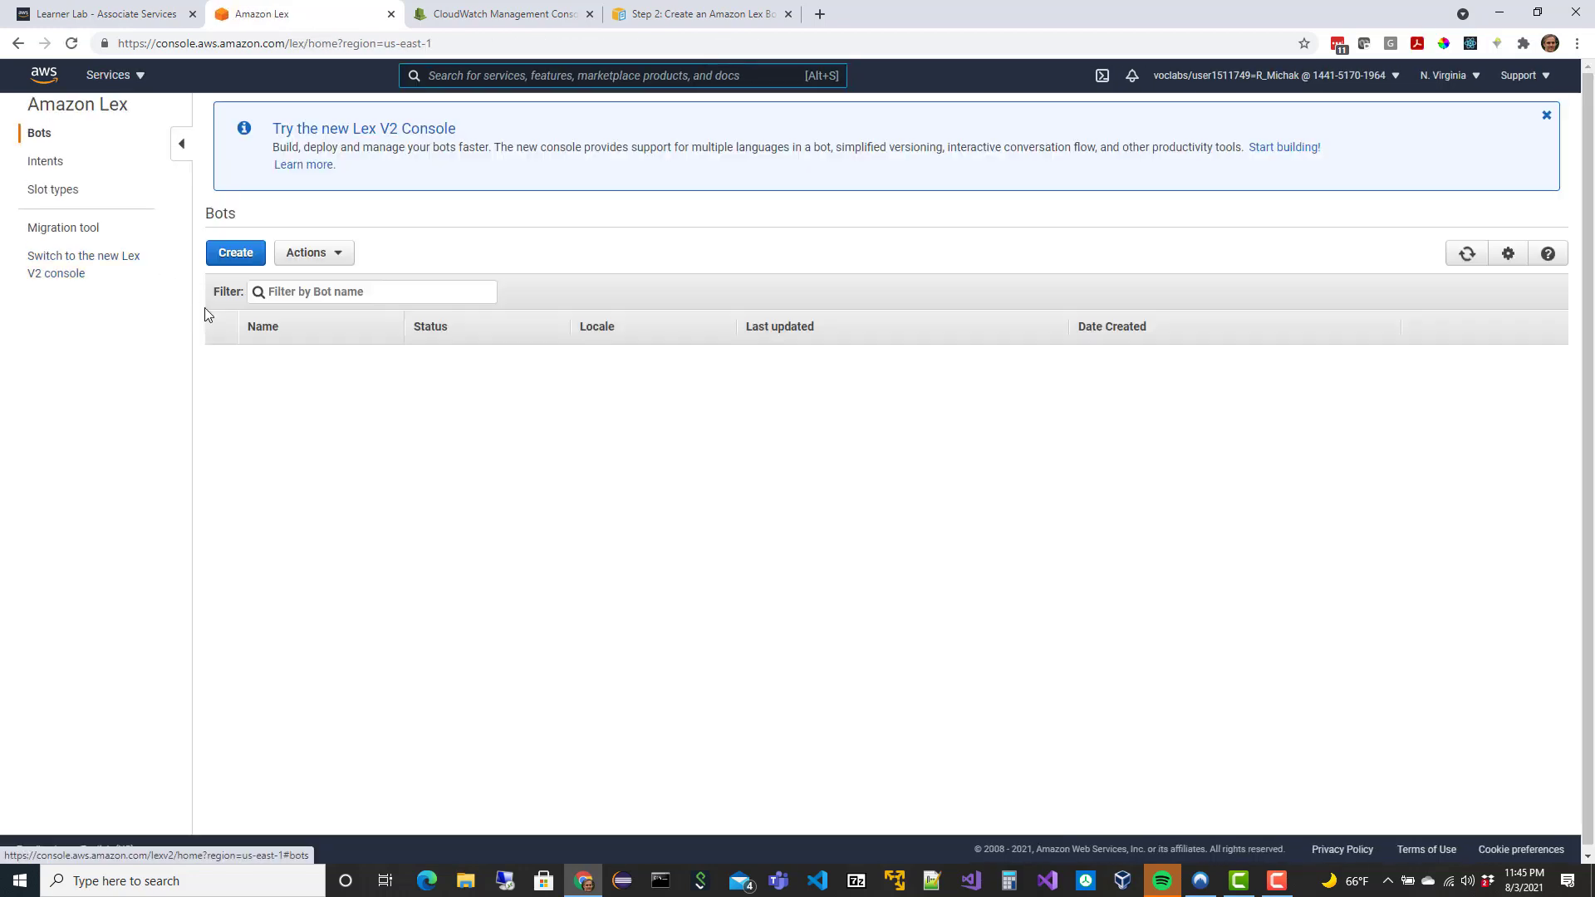
click(263, 364)
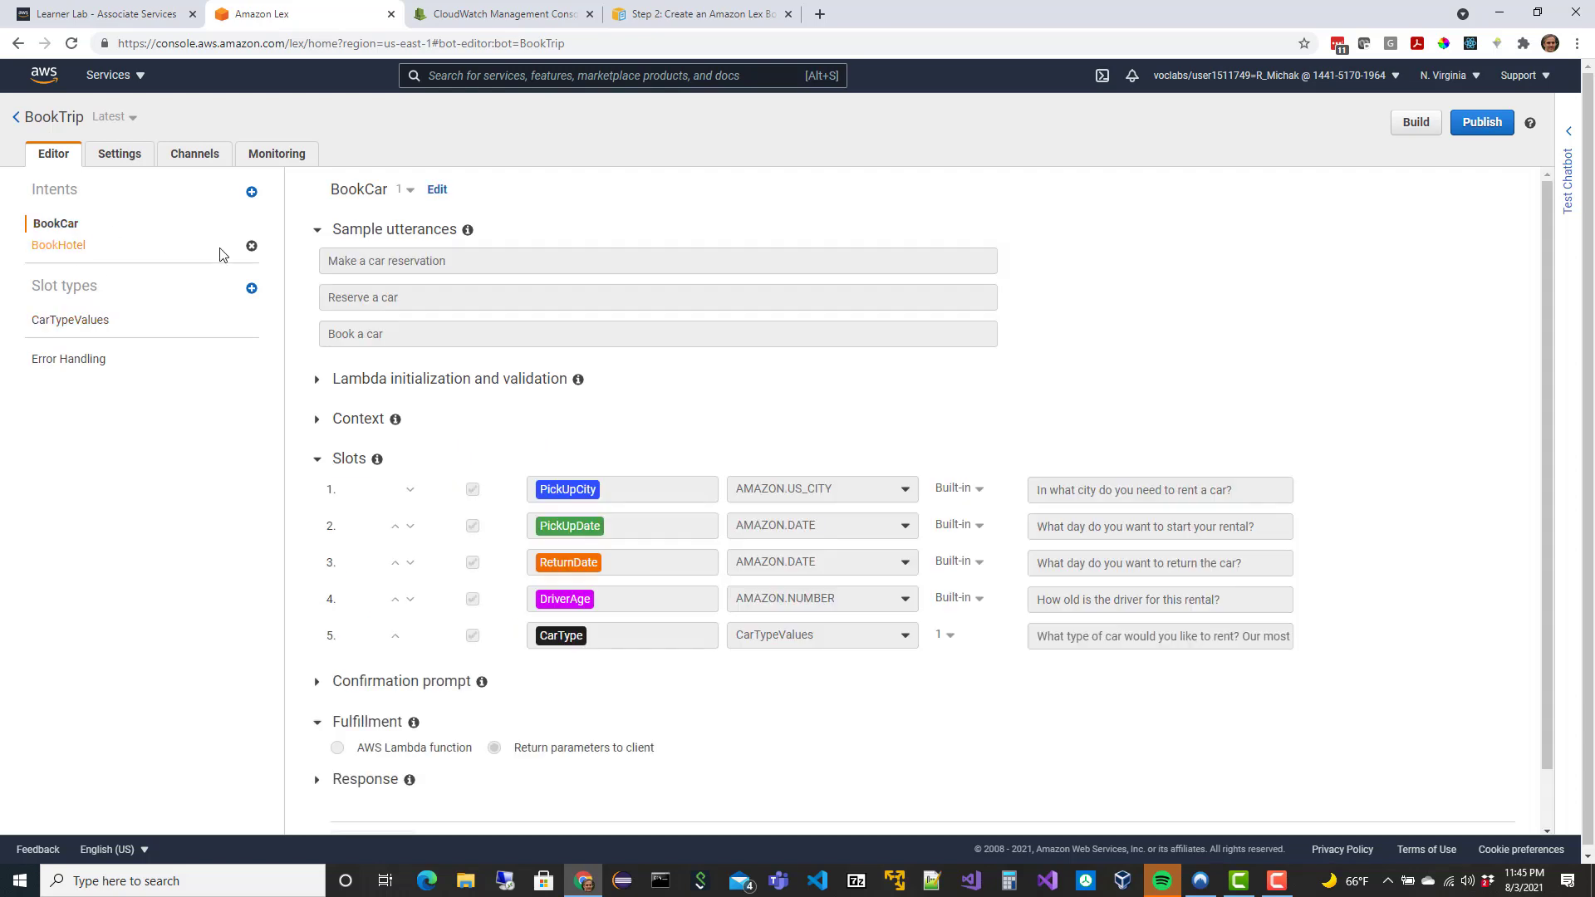
click(435, 190)
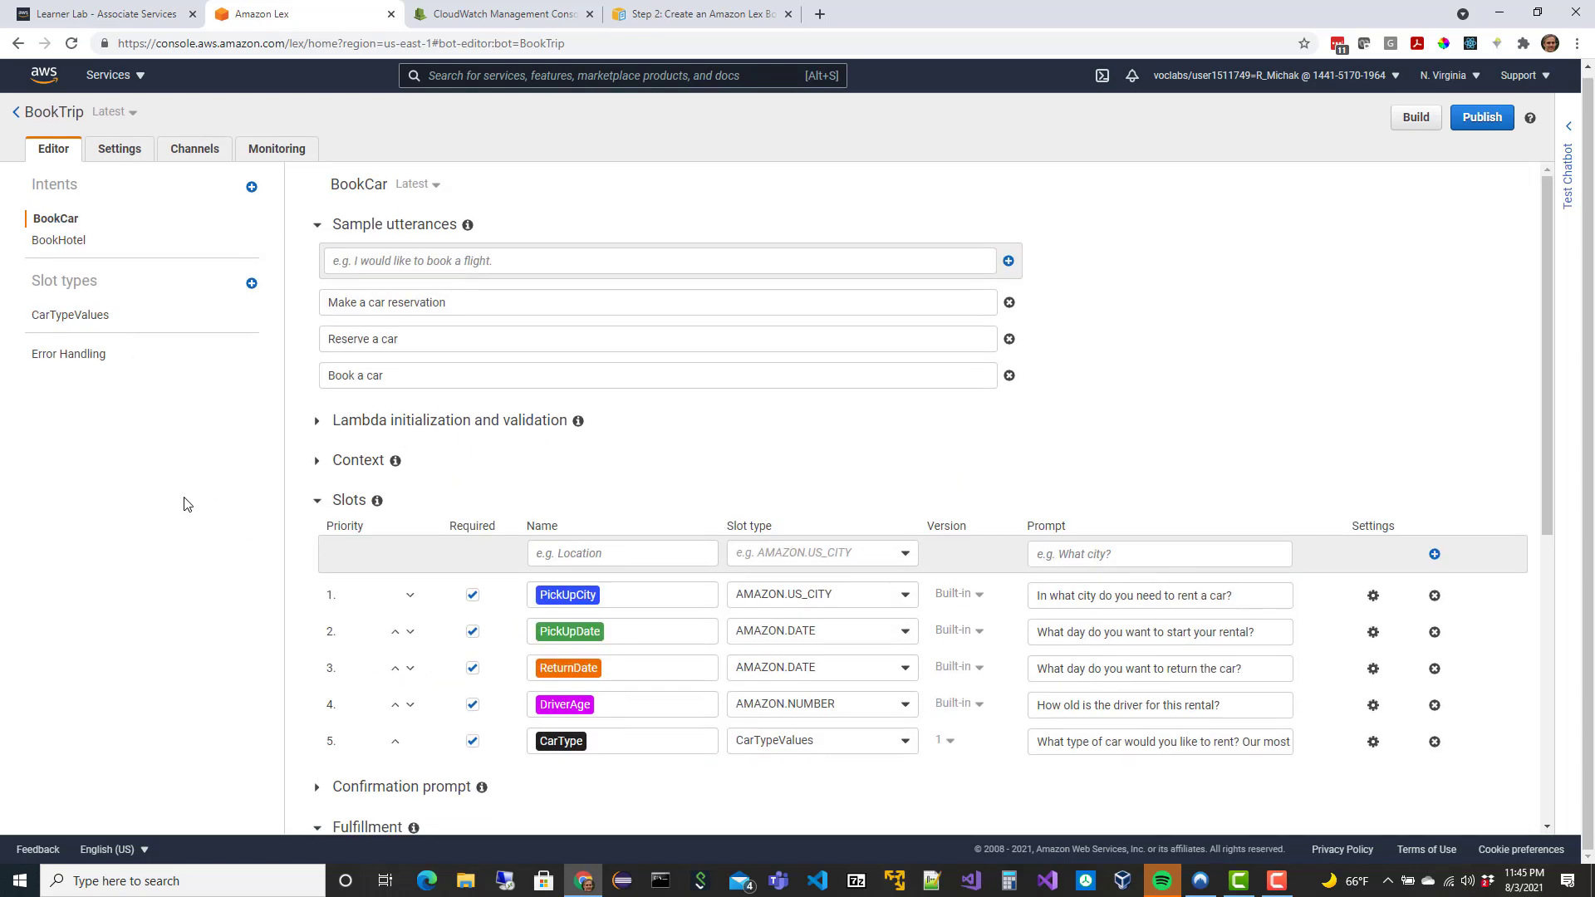
Enable BookCar's initialization and validation code hook with BookingFunction, version Latest, and grant Lex permission to invoke the function.
click(317, 420)
click(336, 446)
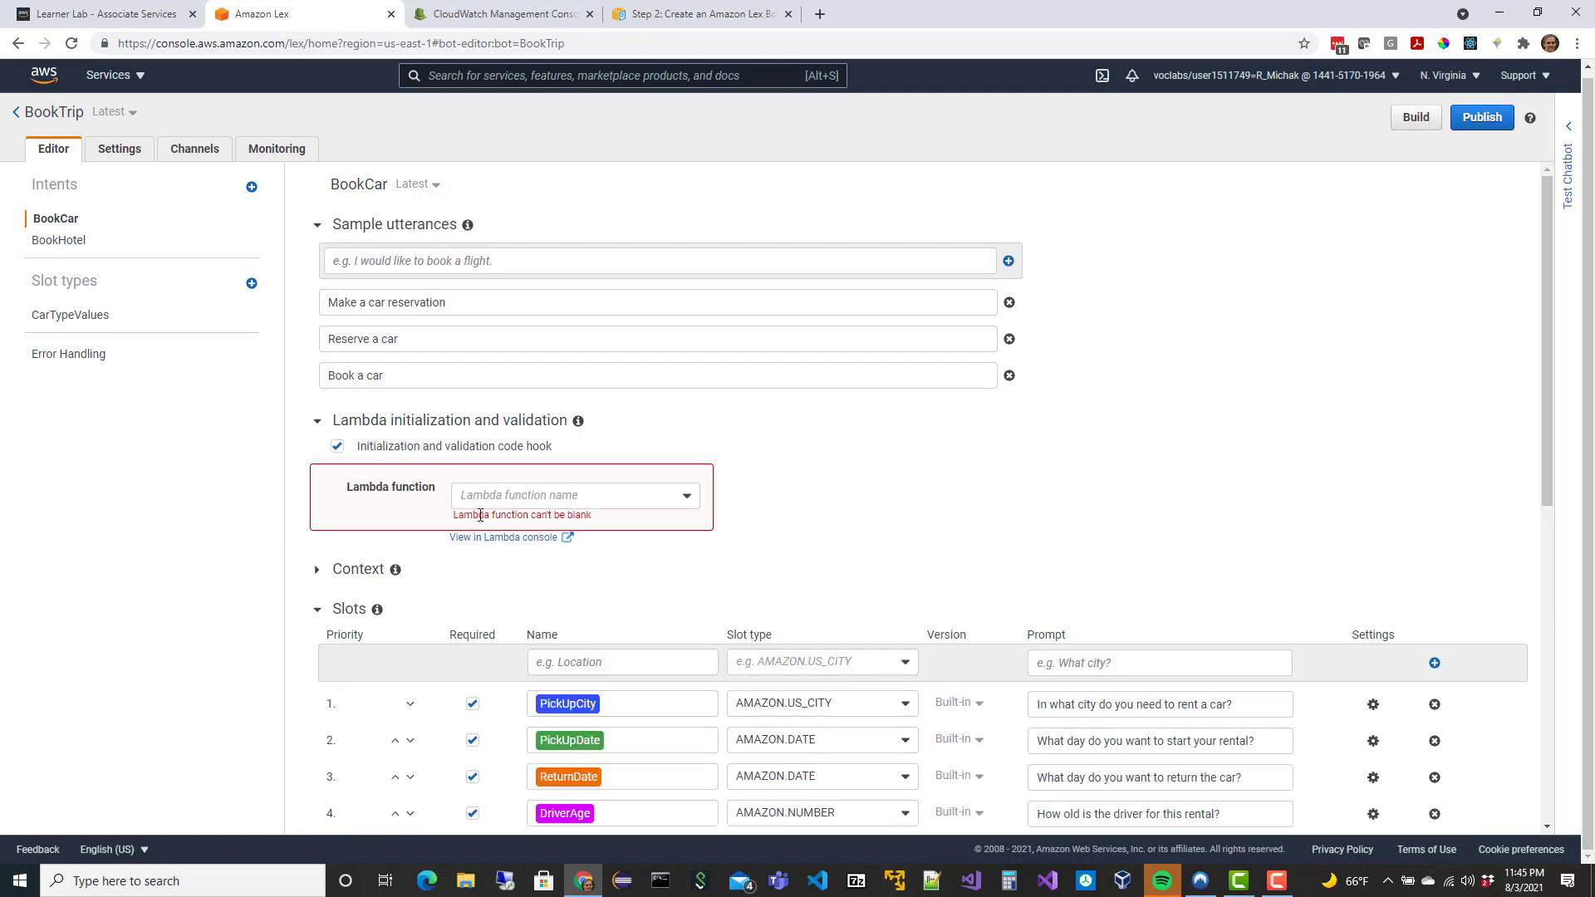
click(507, 496)
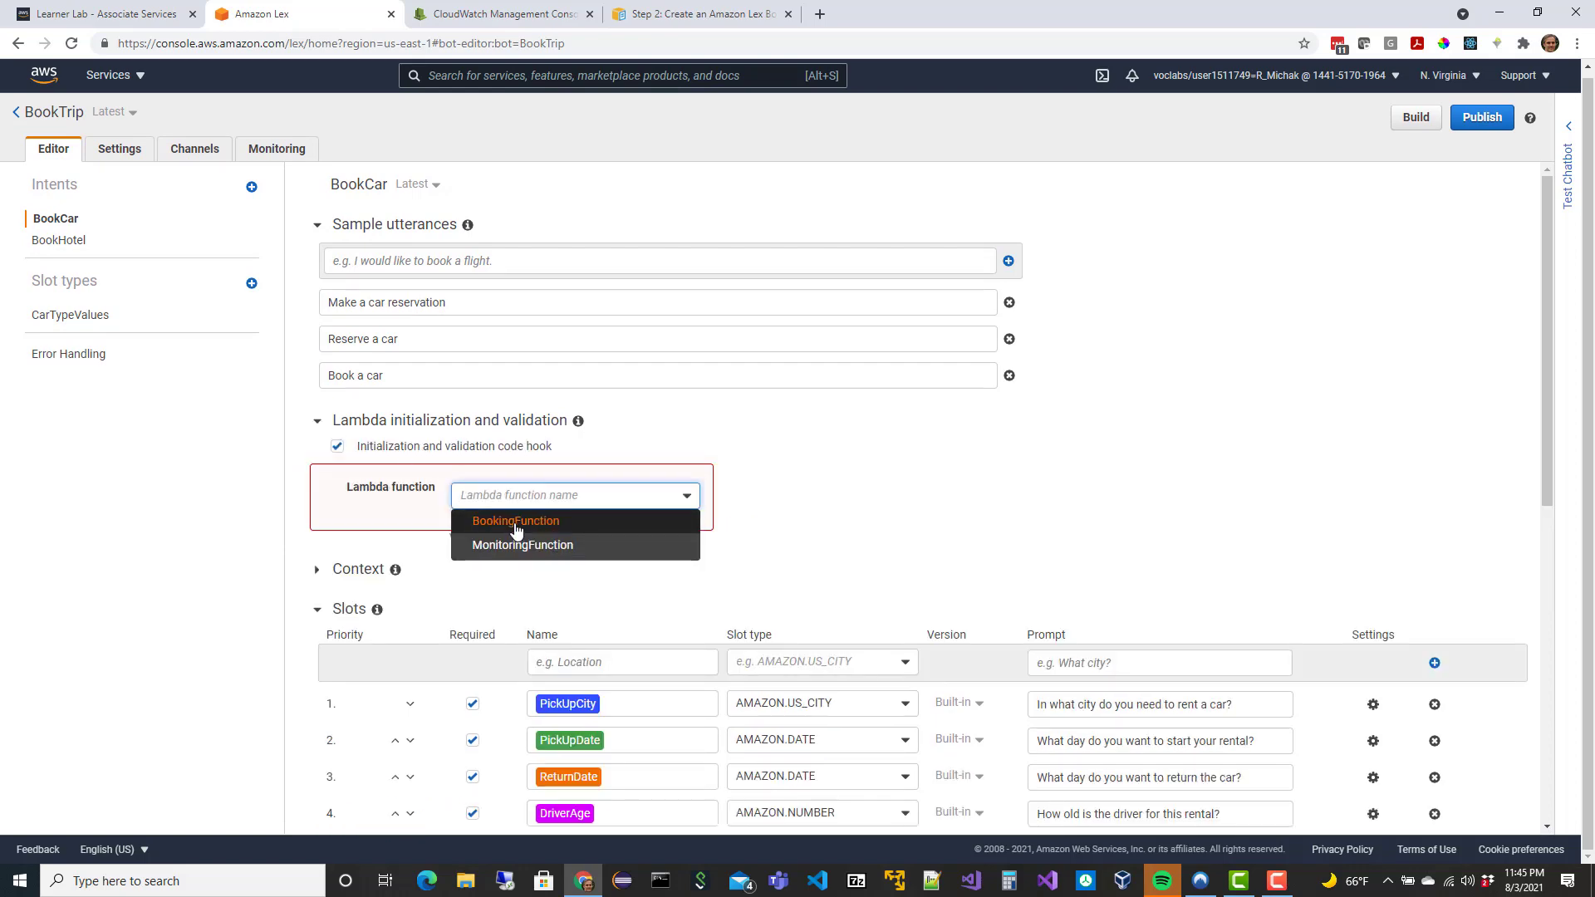
click(515, 521)
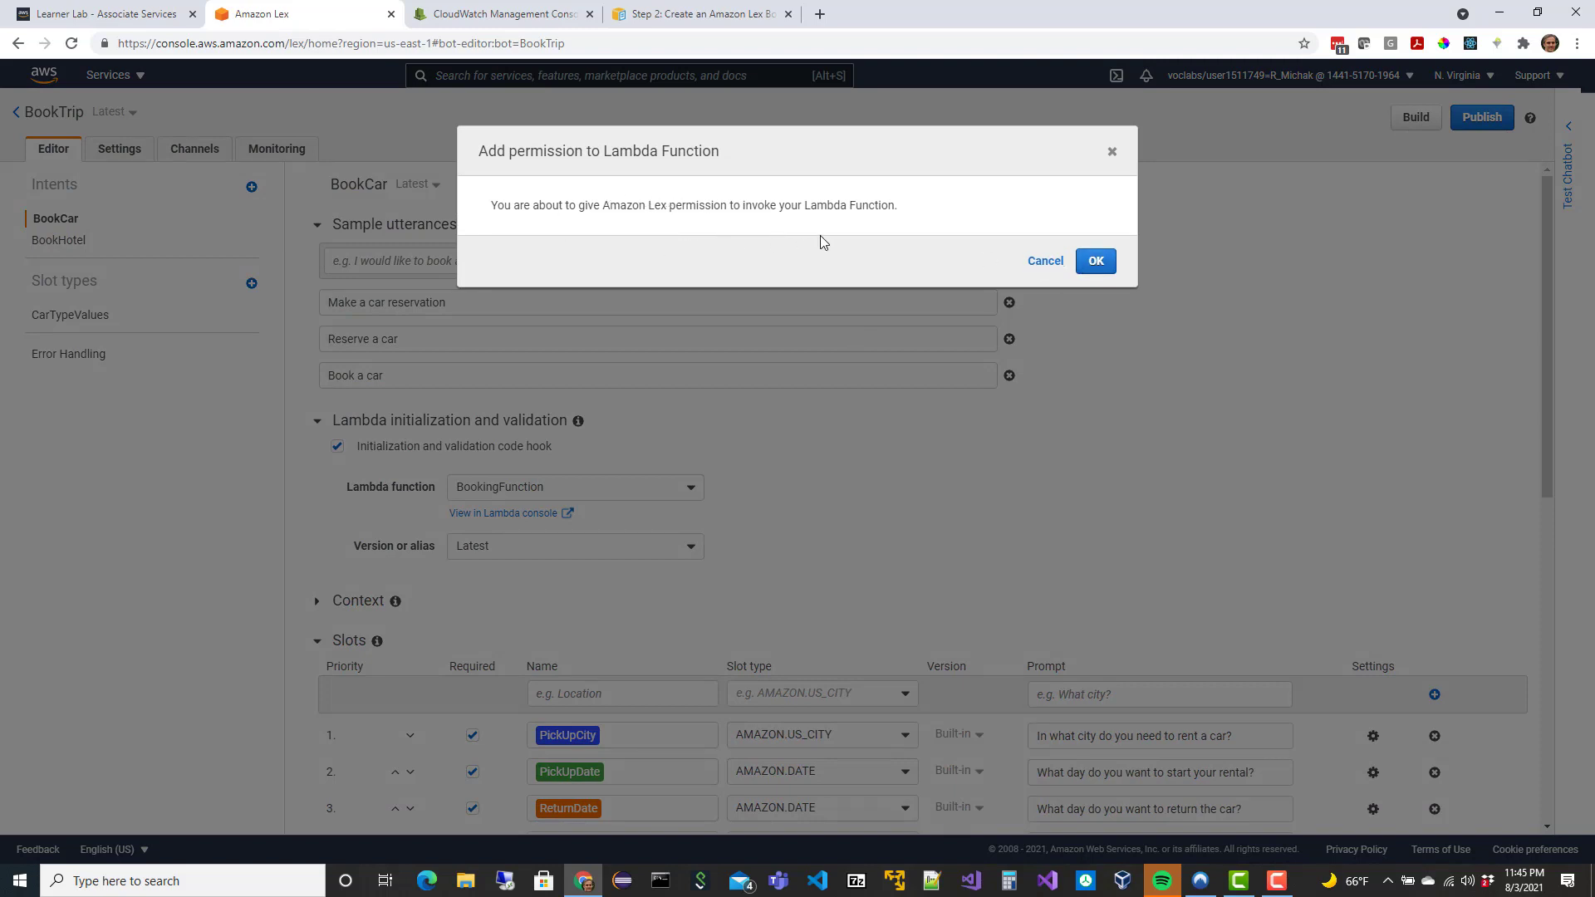
click(1095, 262)
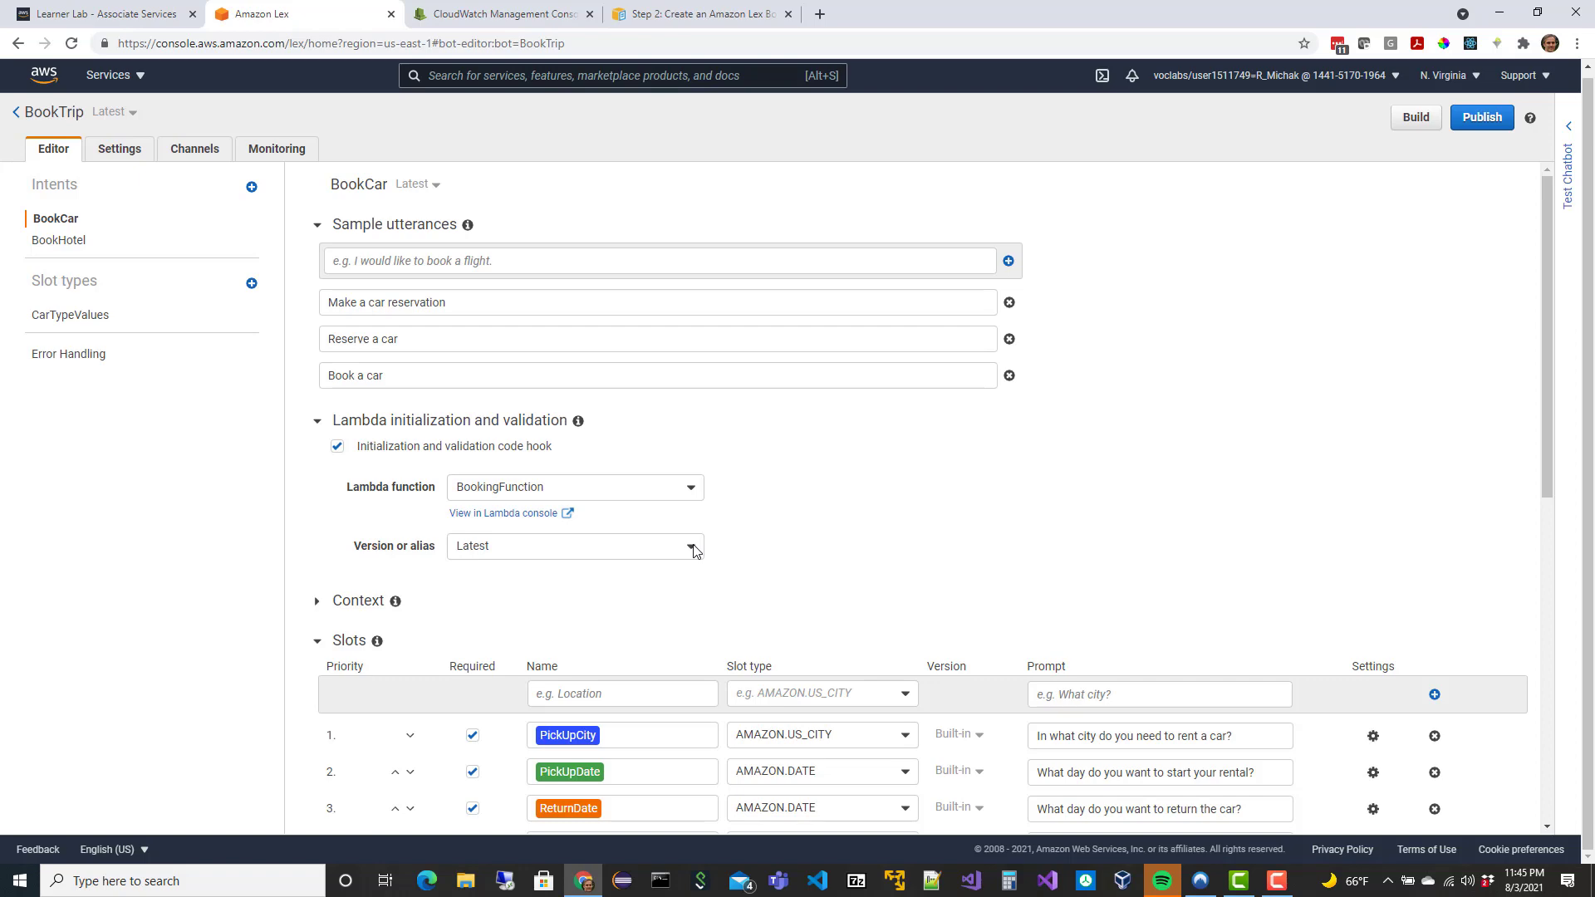
click(694, 550)
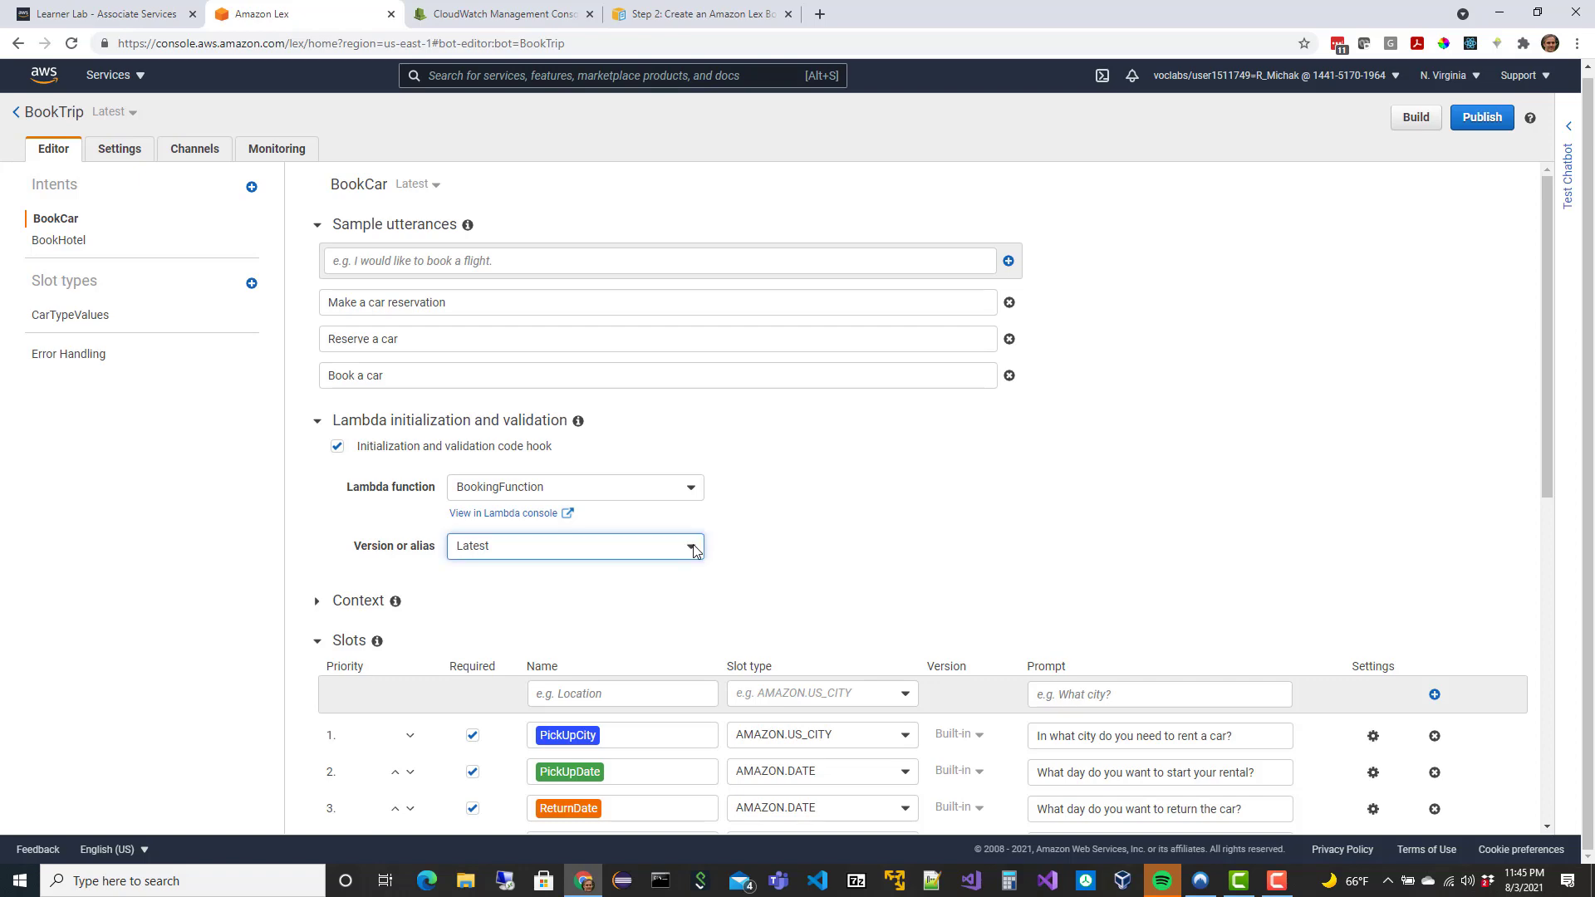
click(752, 532)
Set BookCar's fulfillment to the AWS Lambda function BookingFunction, version Latest.
scroll(750, 532, down, 4)
scroll(752, 531, down, 2)
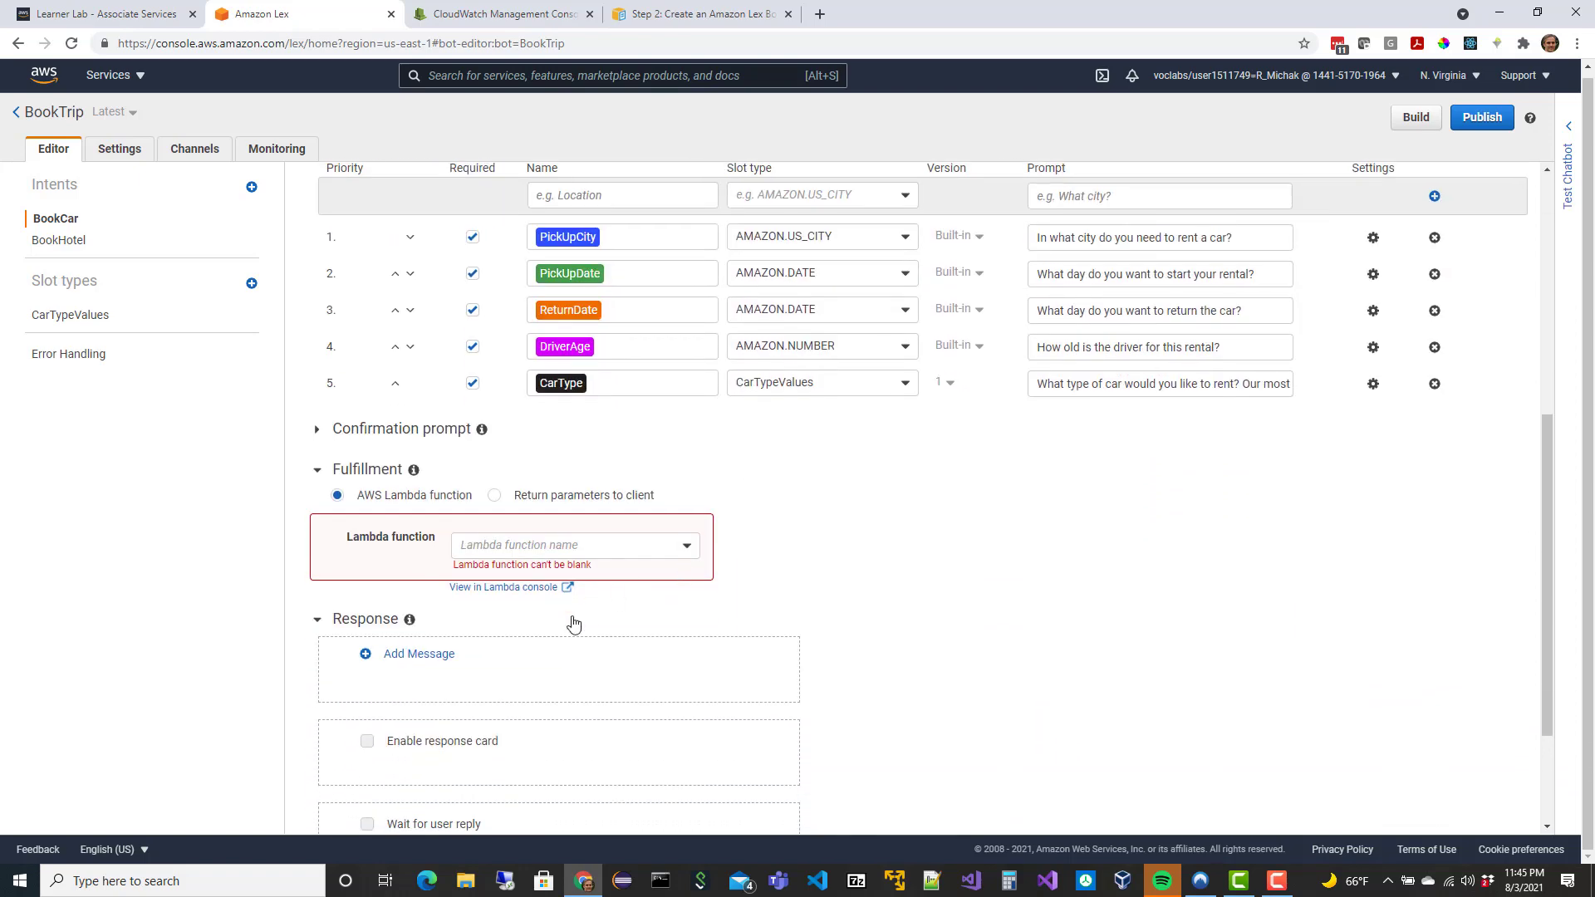
click(516, 545)
click(509, 573)
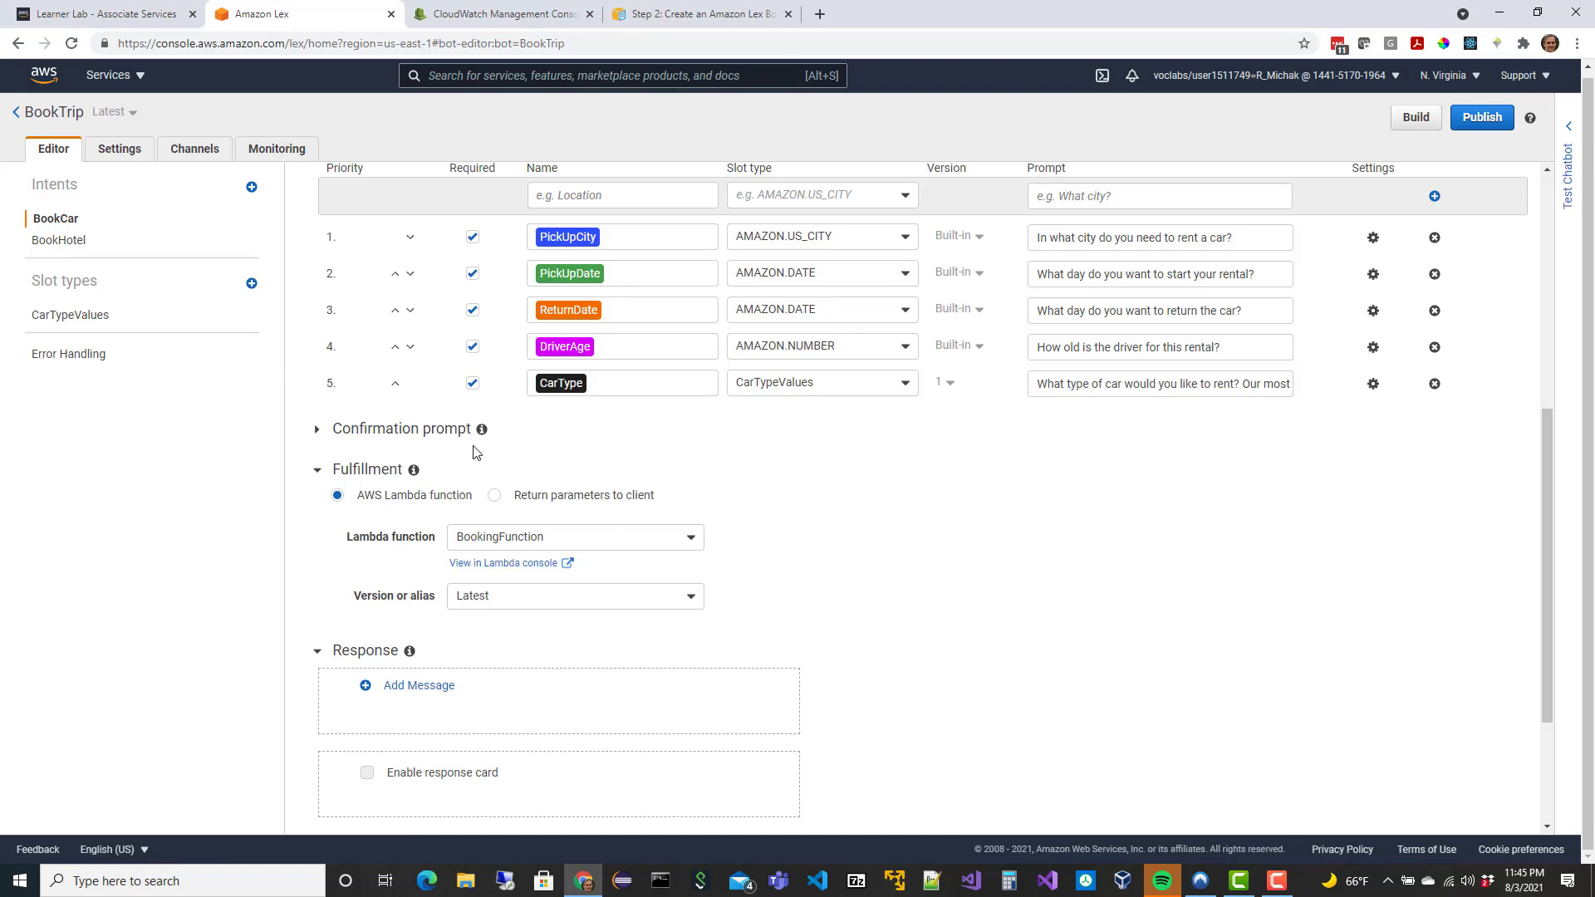
Review the BookCar intent's code hook, slots and fulfillment settings, and save the intent.
scroll(474, 452, up, 6)
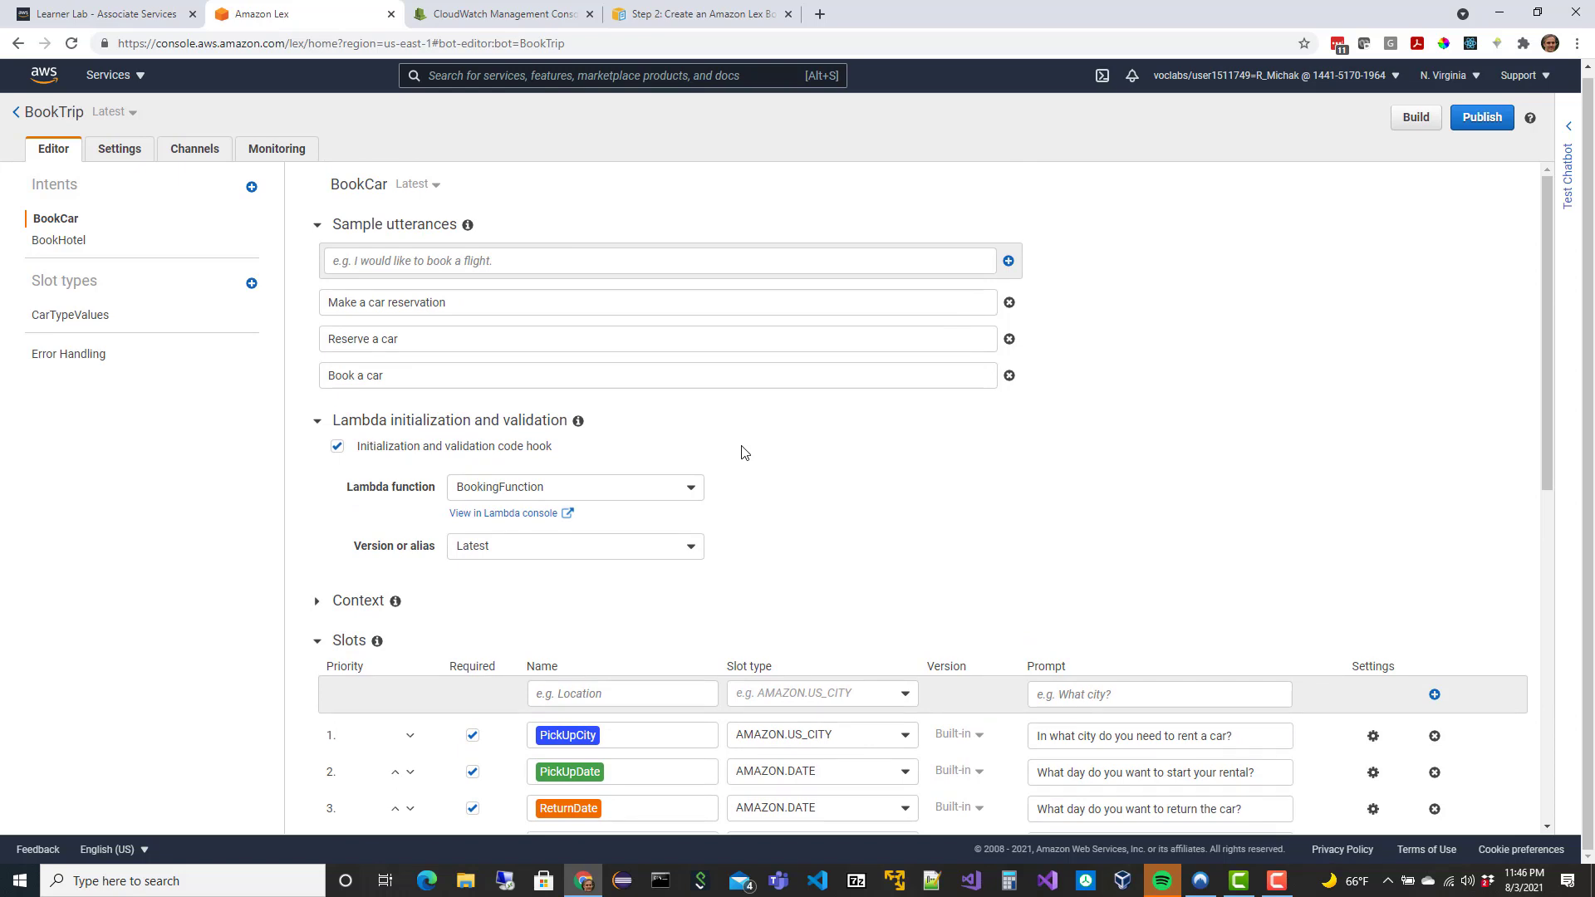
scroll(743, 452, down, 7)
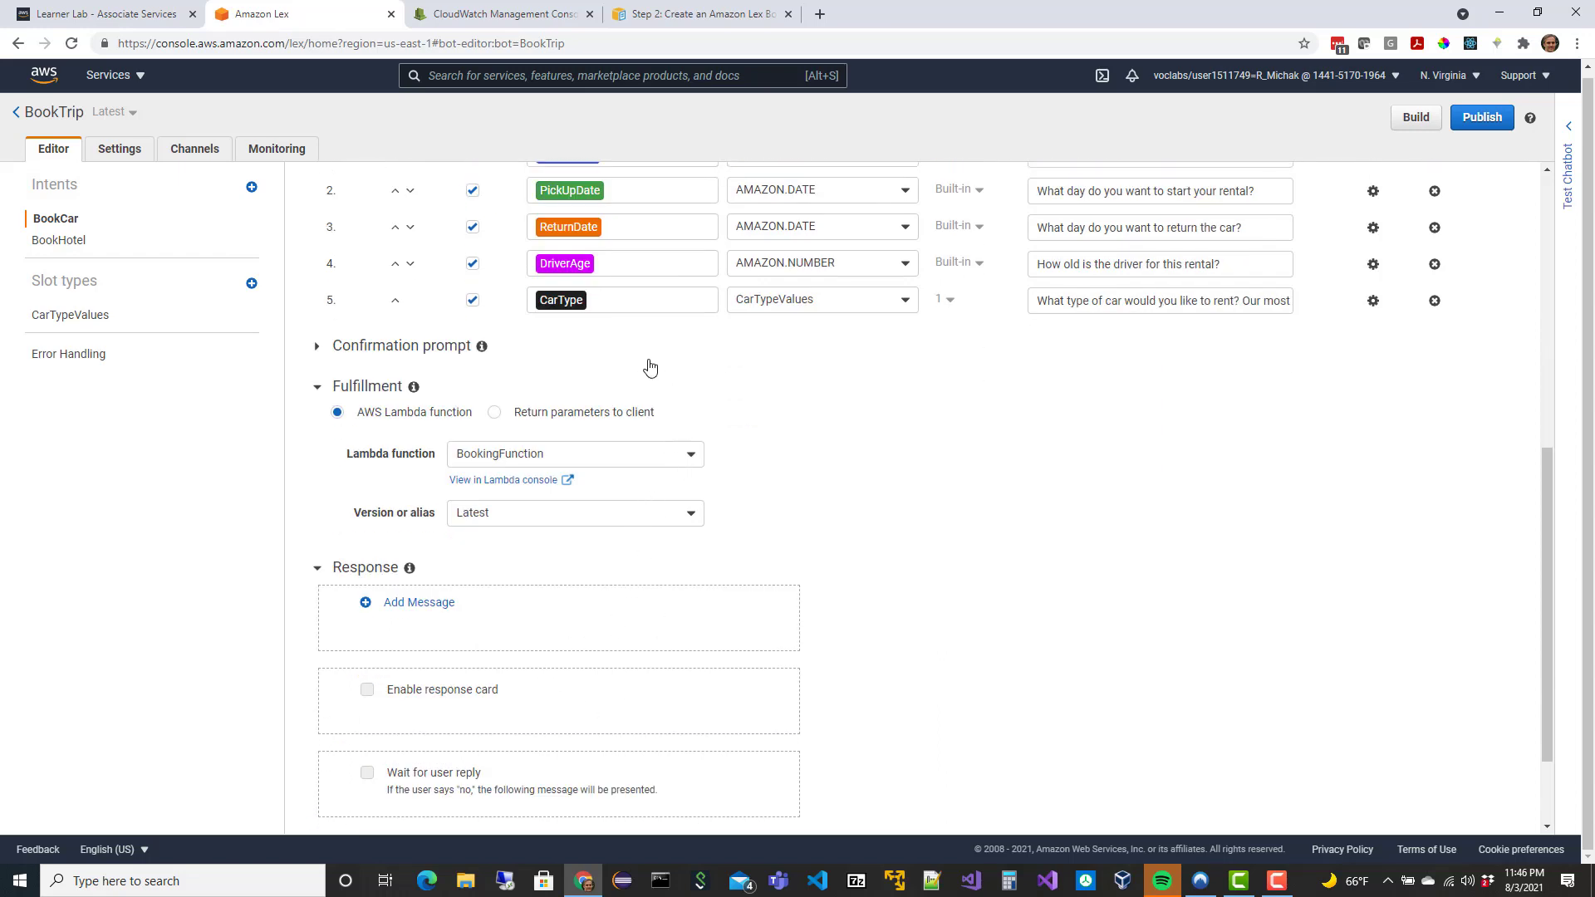
scroll(648, 364, up, 2)
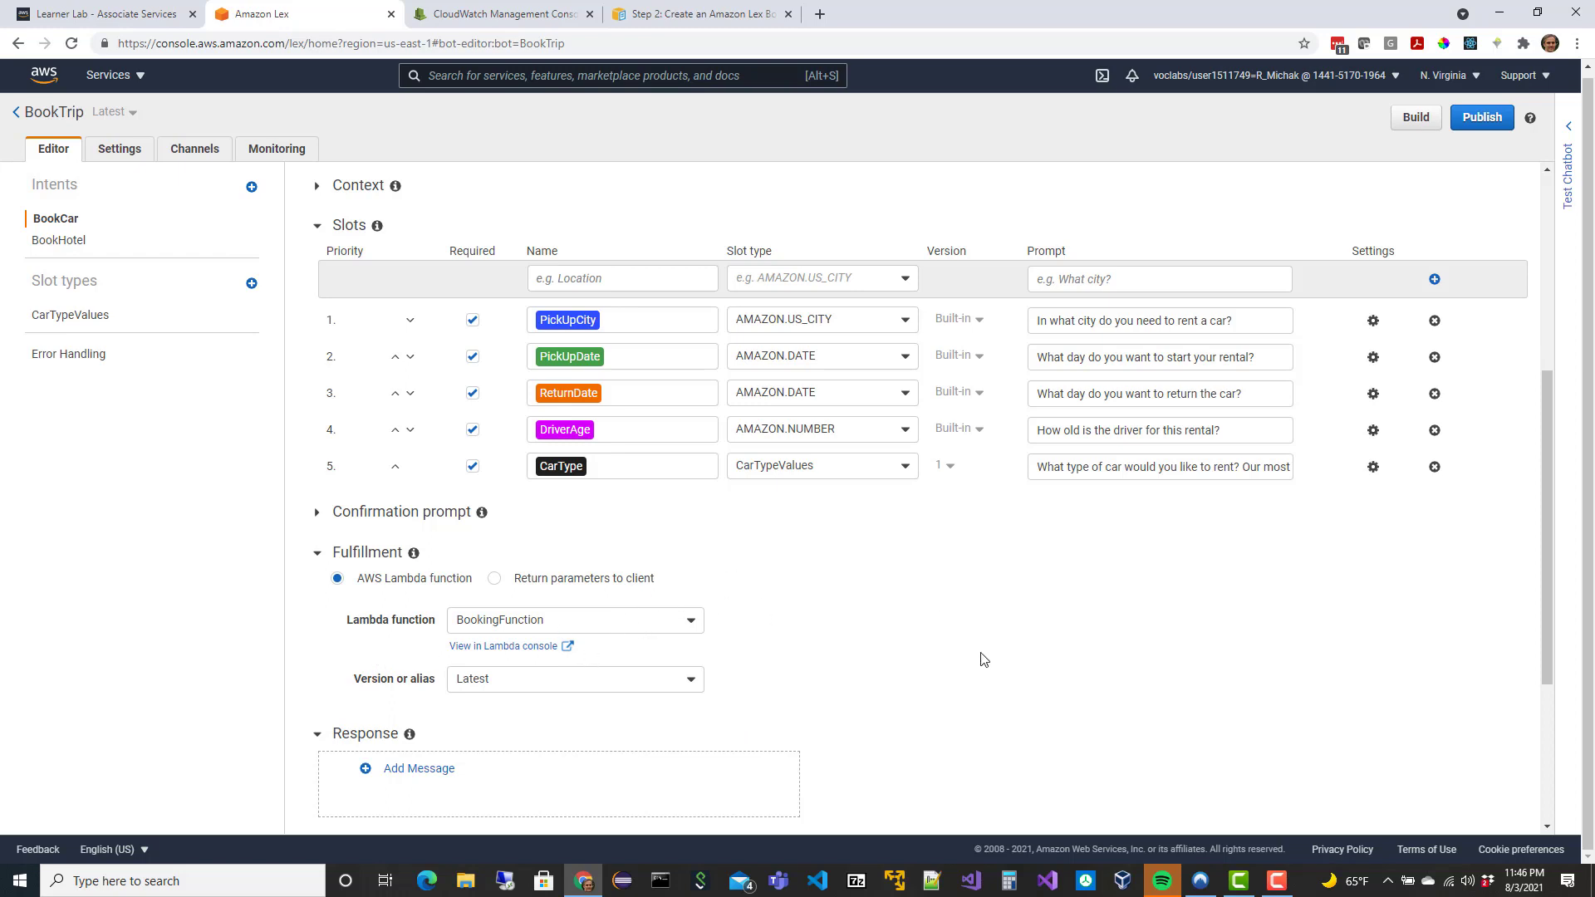
scroll(1008, 649, down, 2)
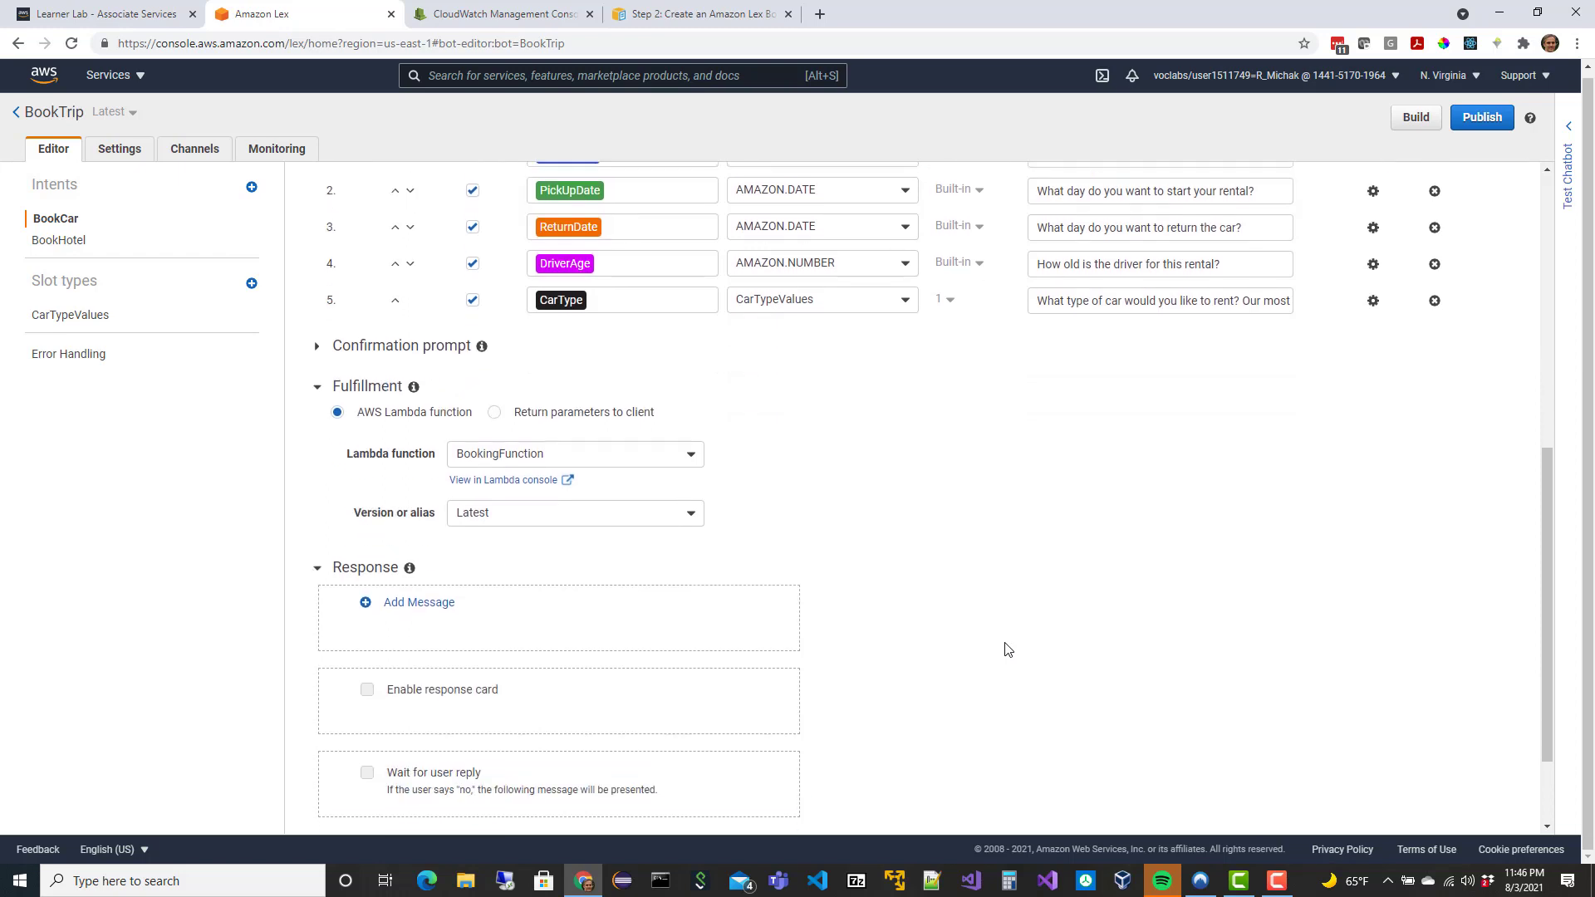
scroll(1008, 649, down, 2)
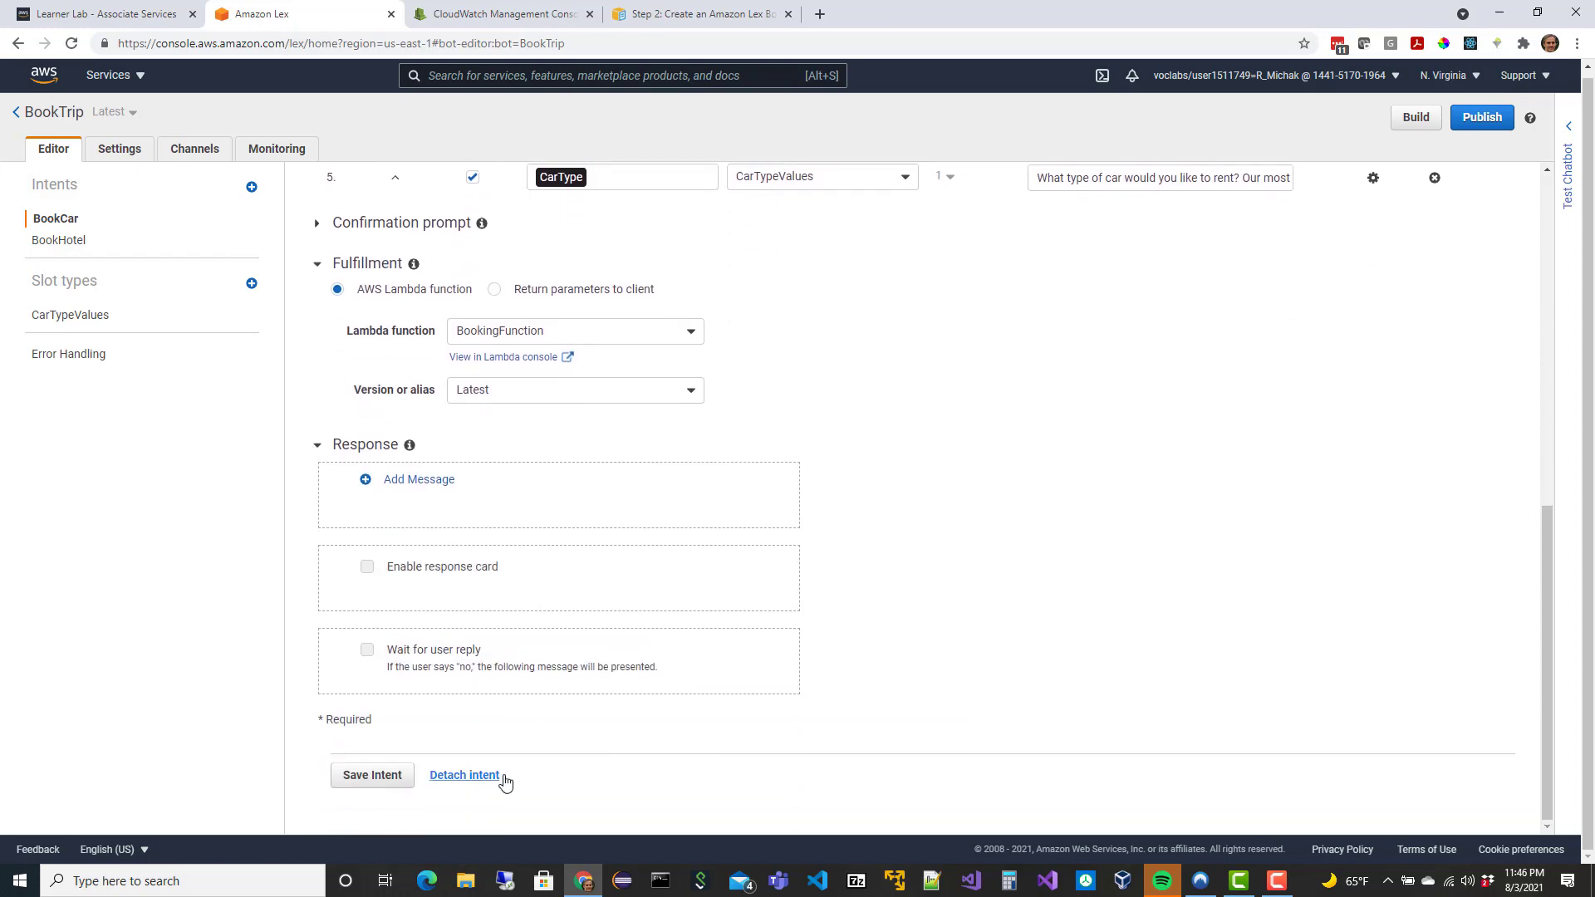
click(373, 775)
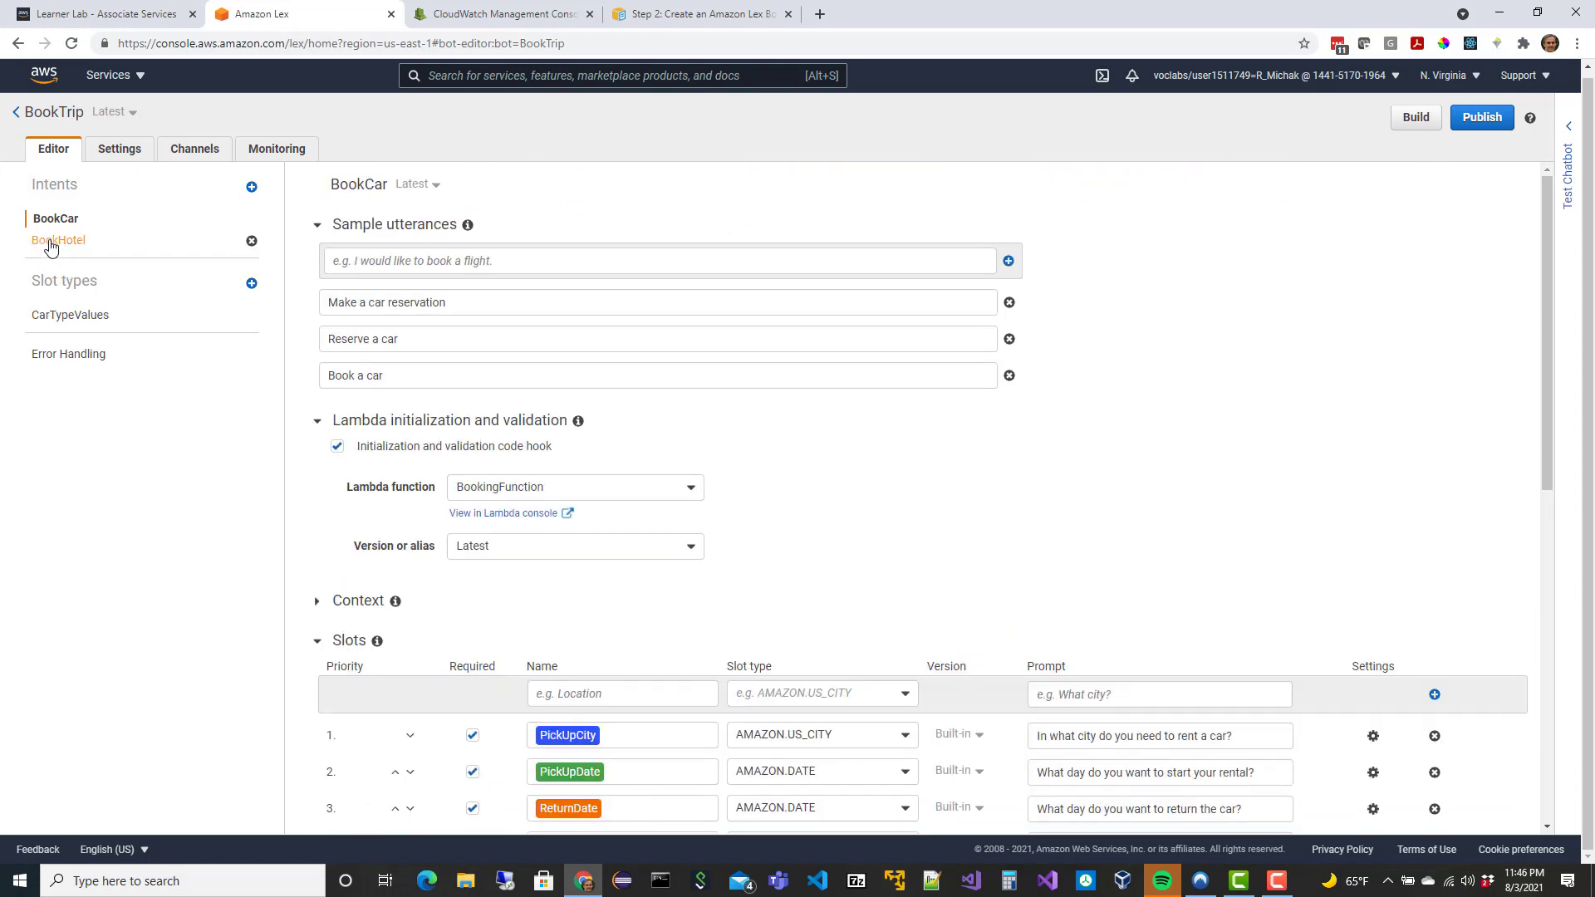
Edit the BookHotel intent to use BookingFunction as its initialization and validation code hook, granting Lex permission to invoke it.
click(50, 241)
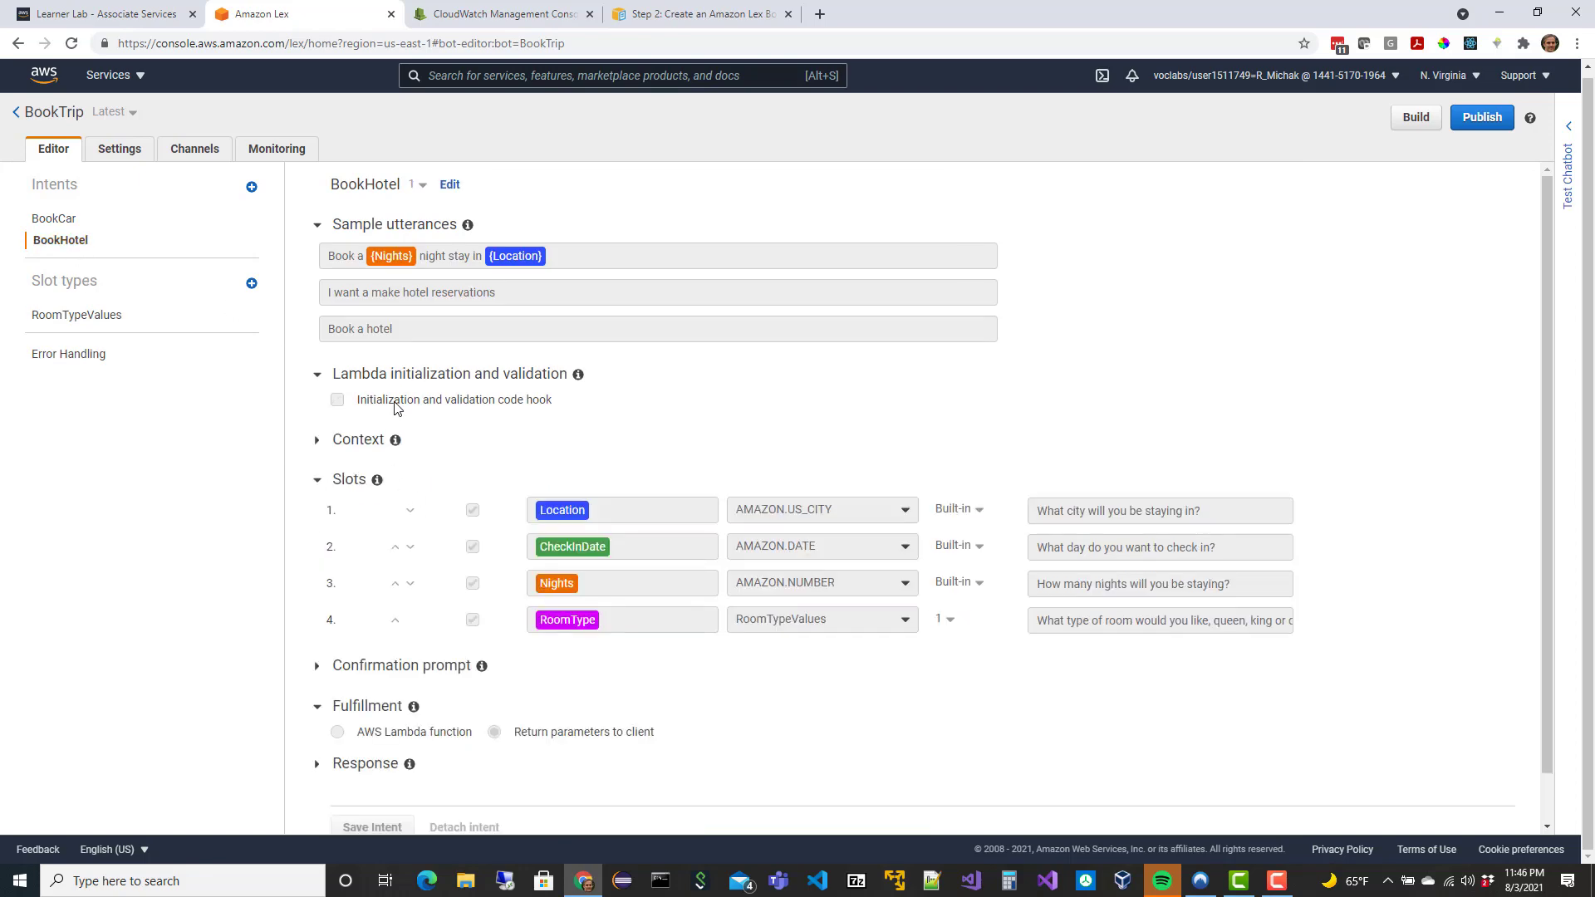
click(449, 187)
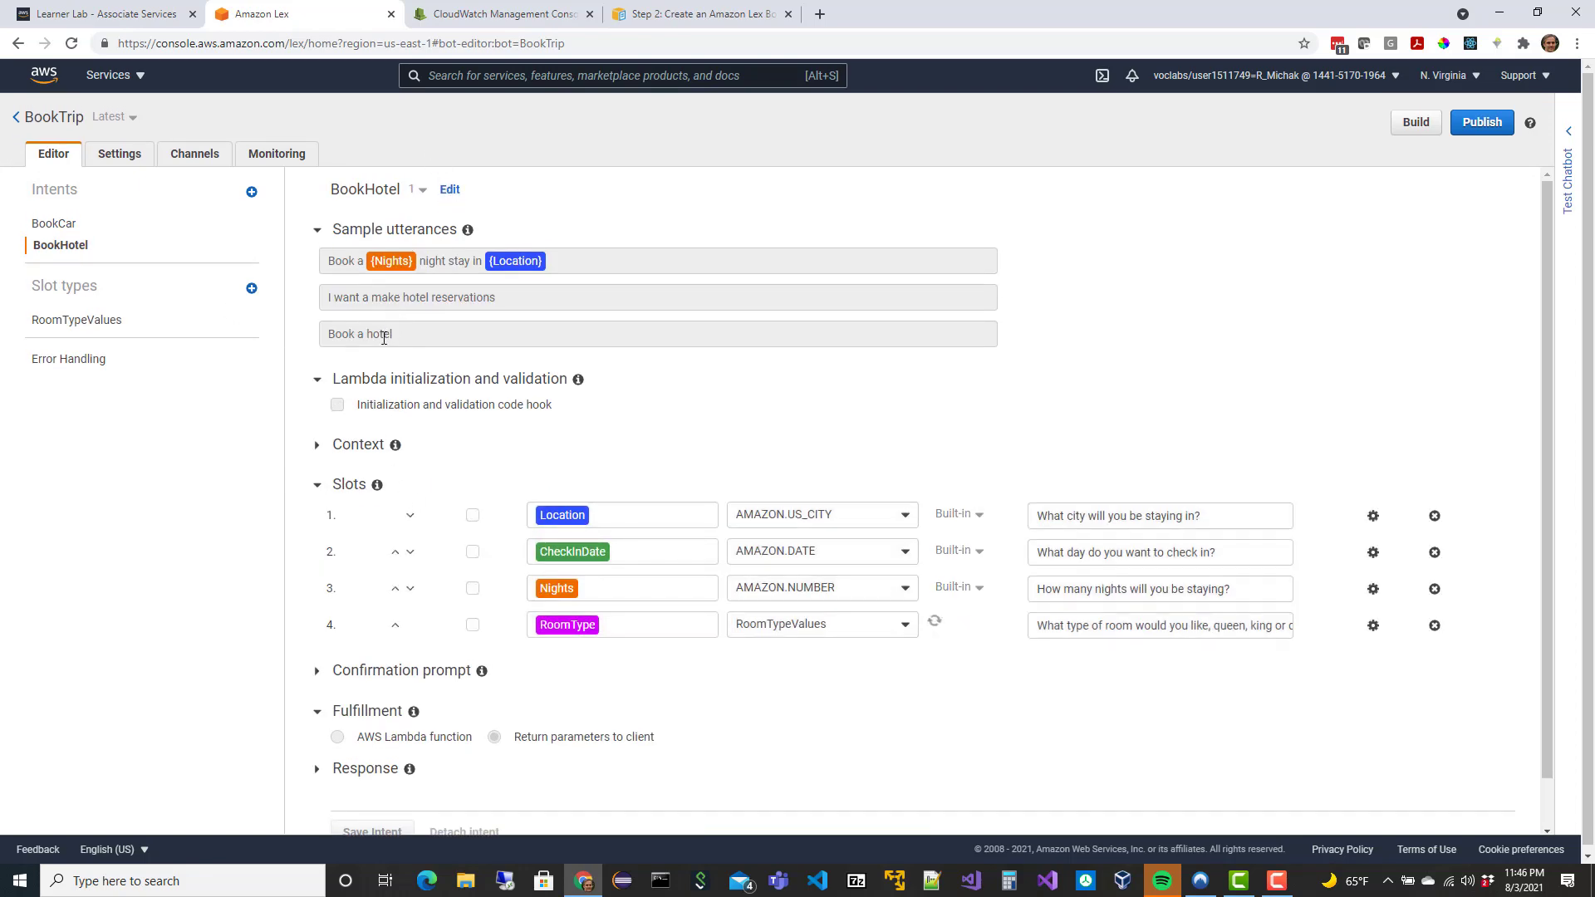
click(503, 503)
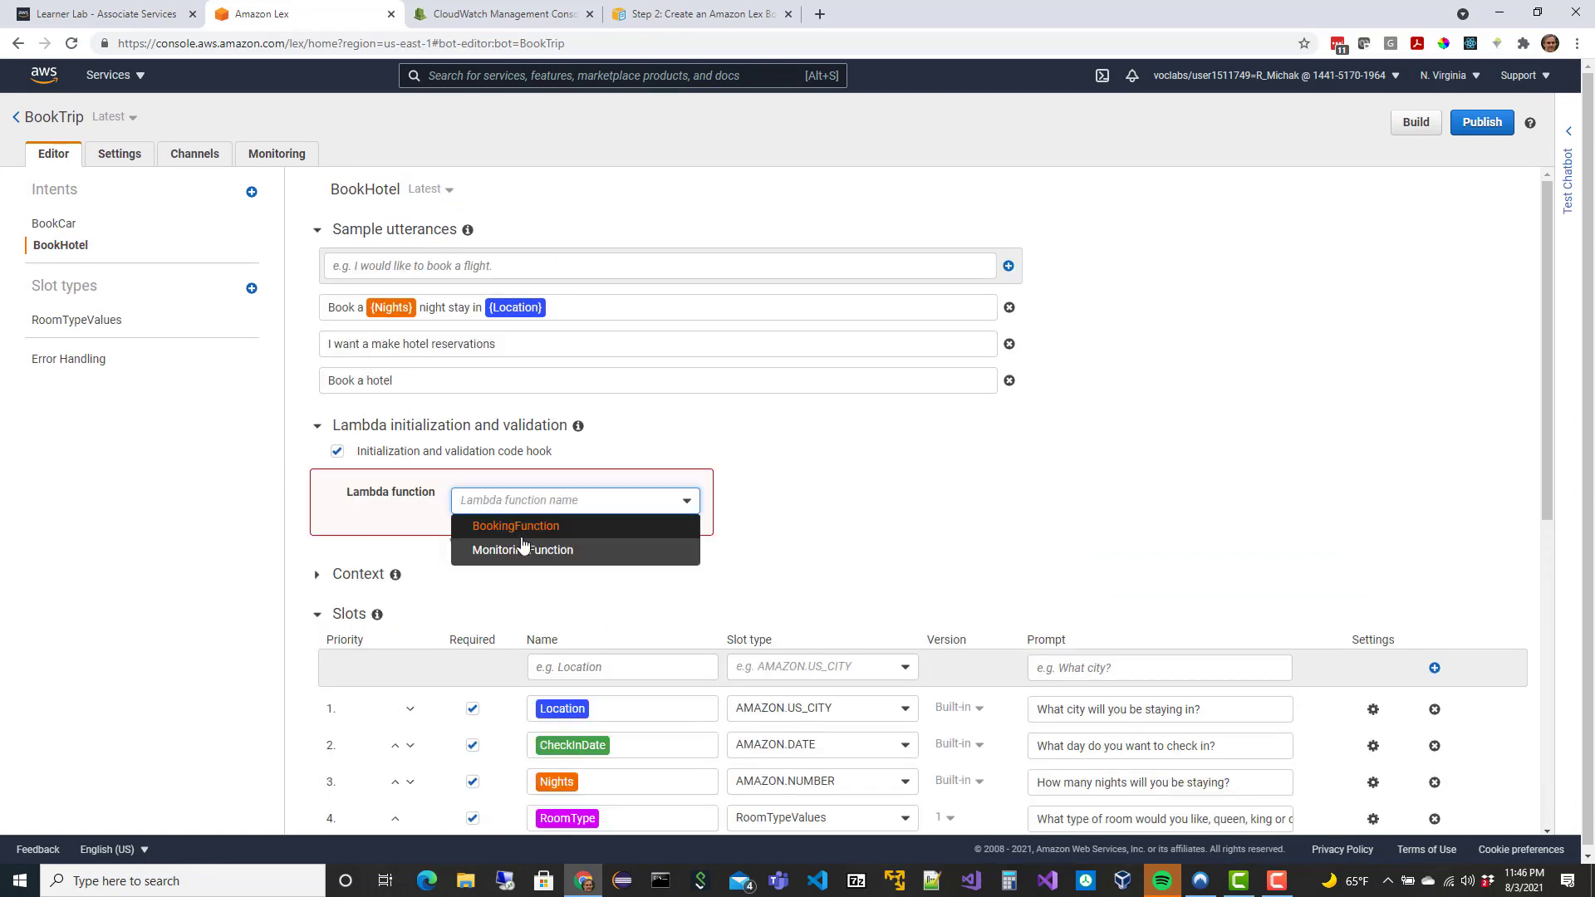
click(525, 532)
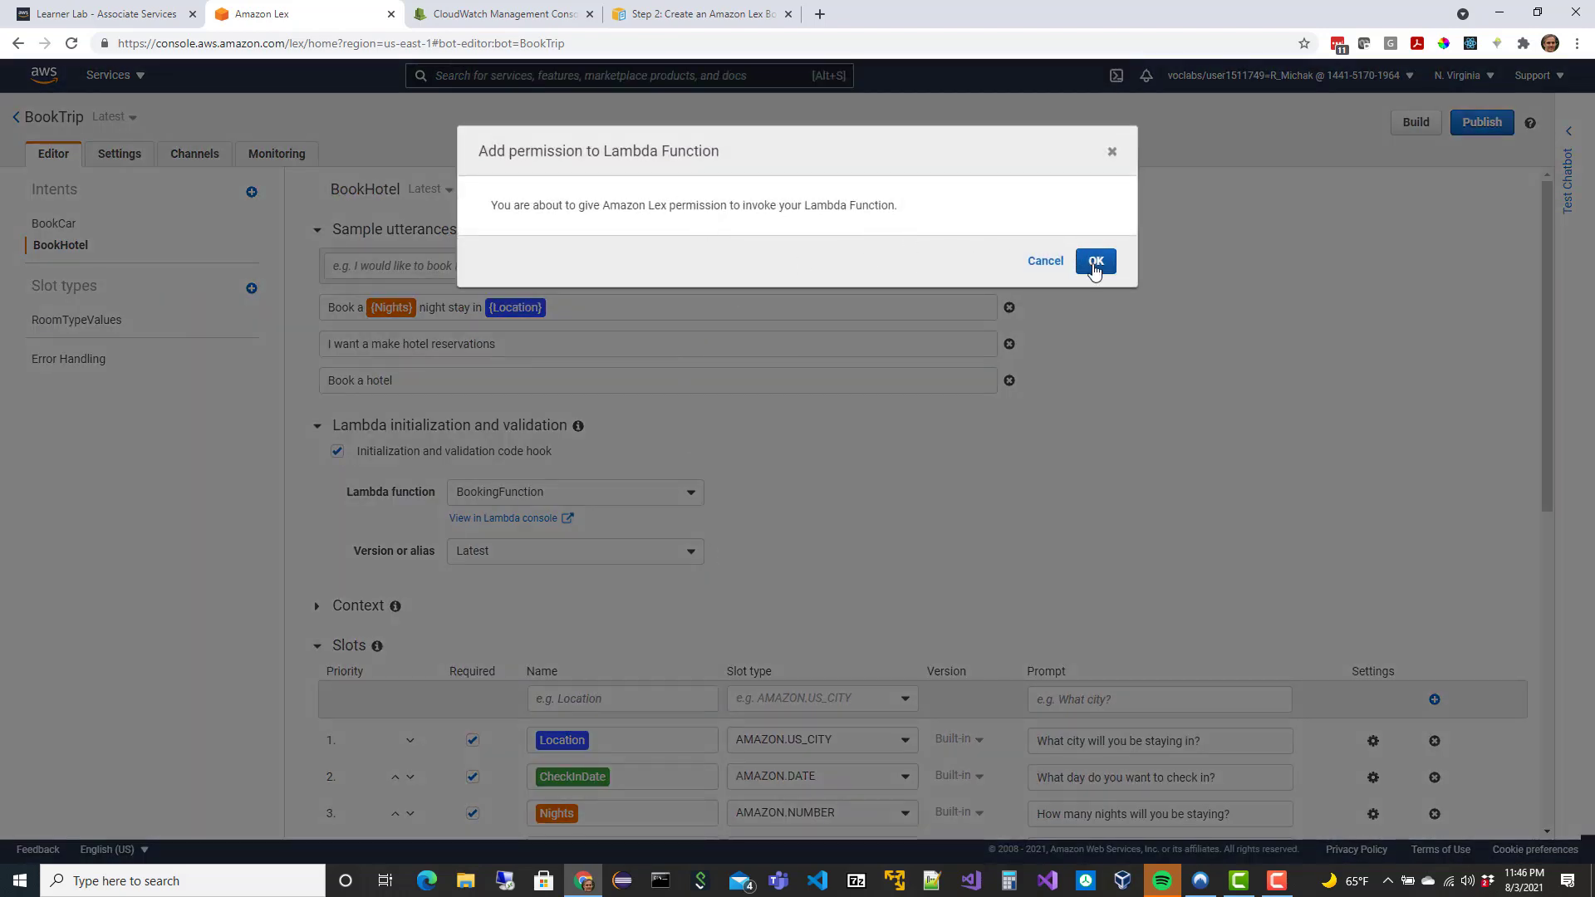
click(1093, 259)
Set BookHotel's fulfillment to the AWS Lambda function BookingFunction, version Latest, and review the intent's slots and fulfillment settings.
scroll(684, 509, down, 8)
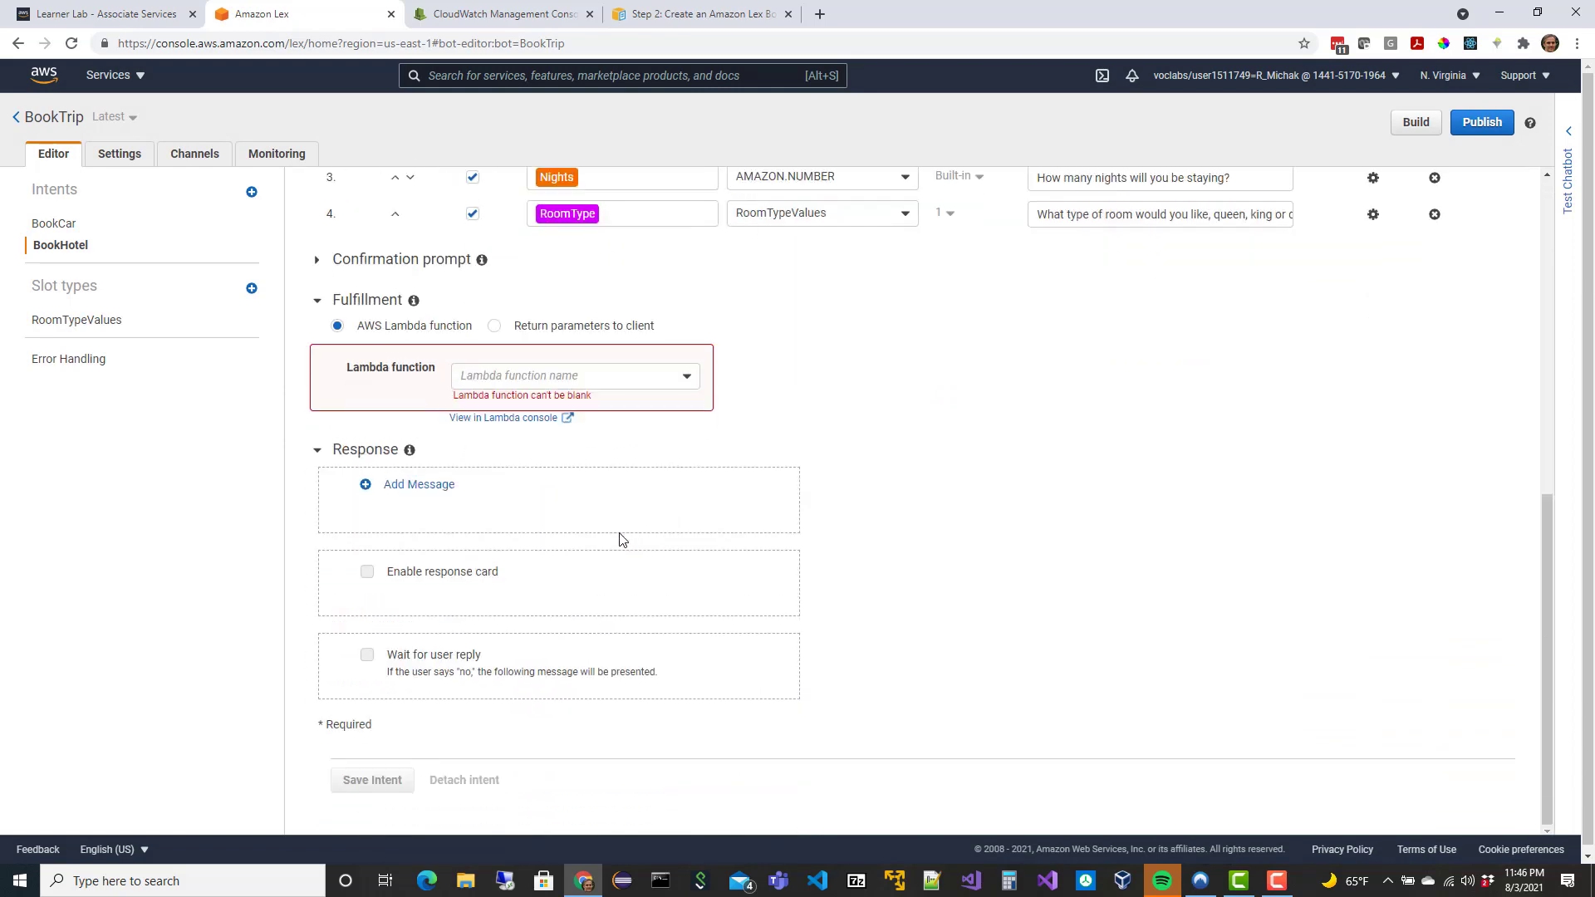
click(558, 368)
click(544, 402)
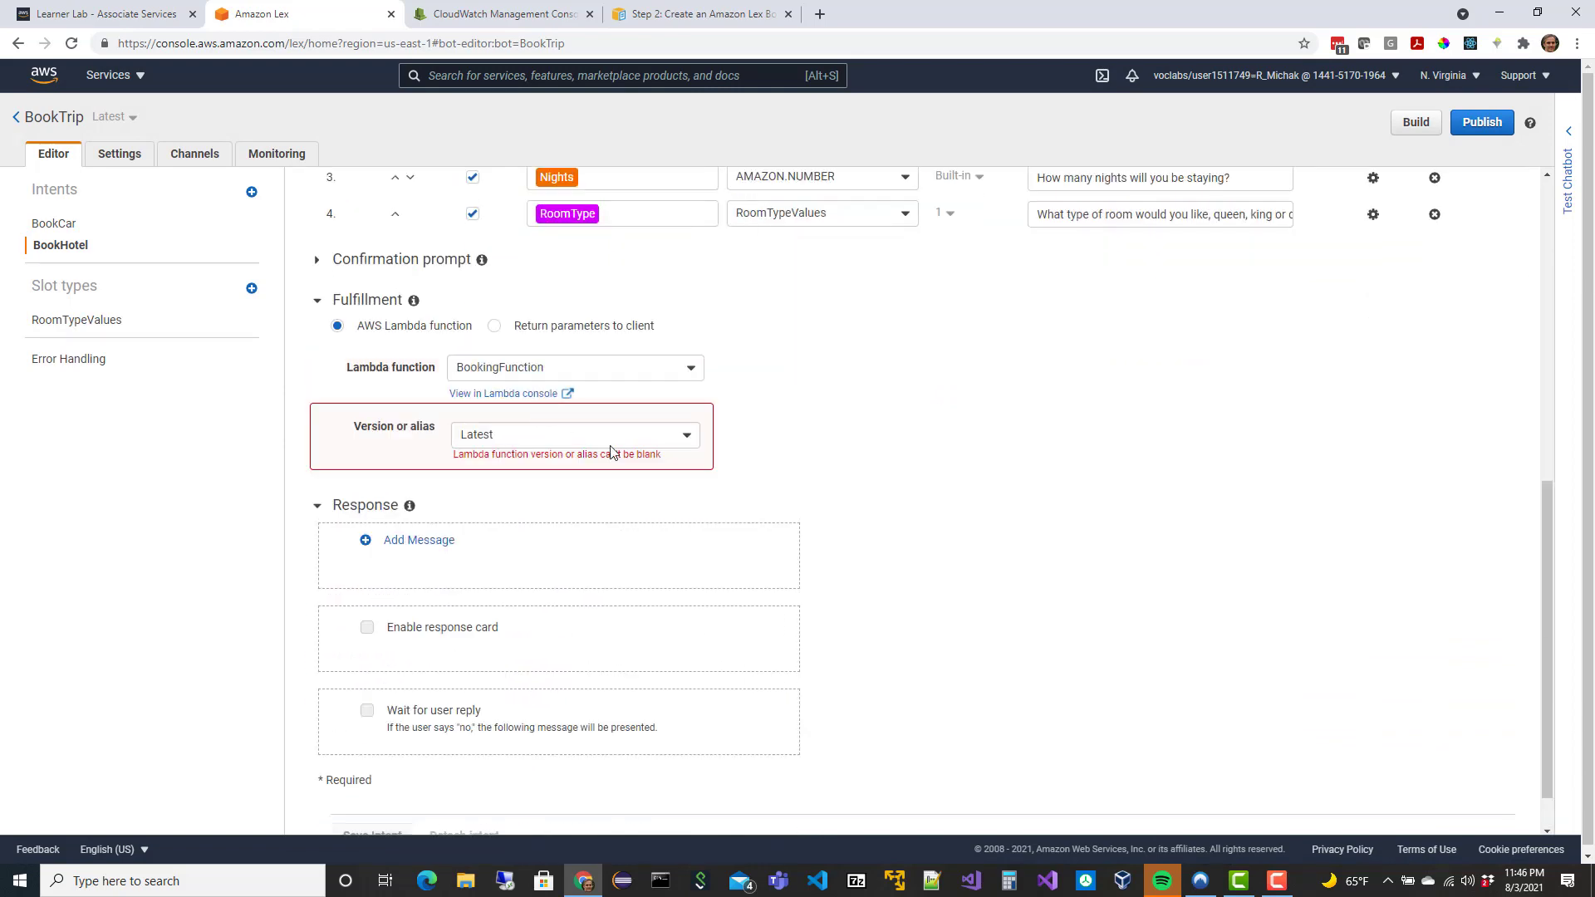
scroll(700, 528, up, 3)
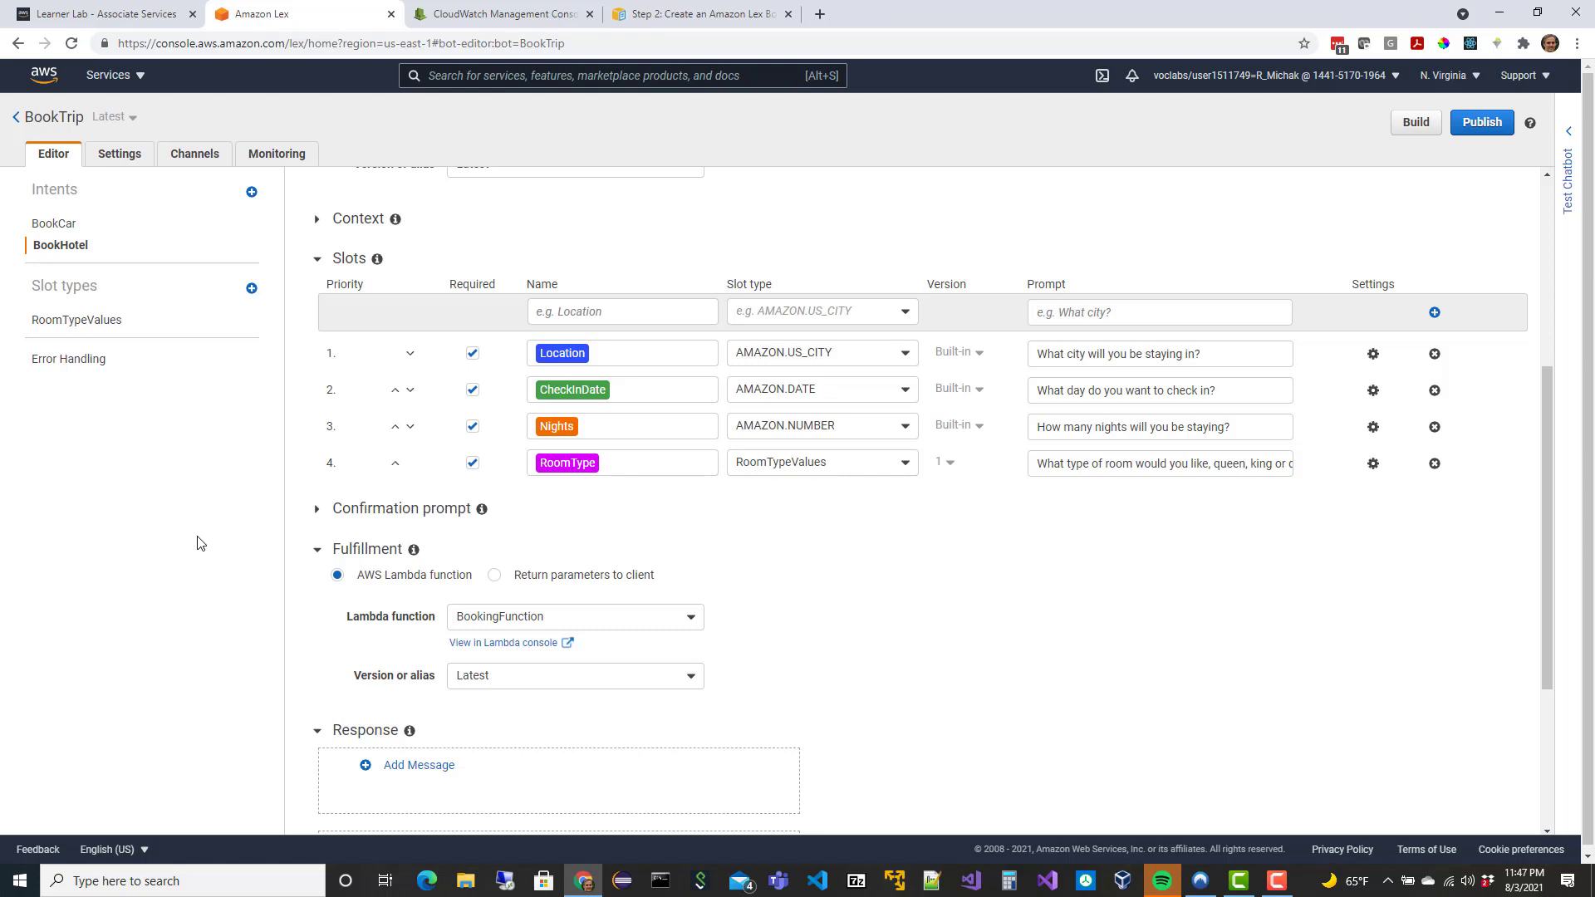
scroll(337, 571, down, 3)
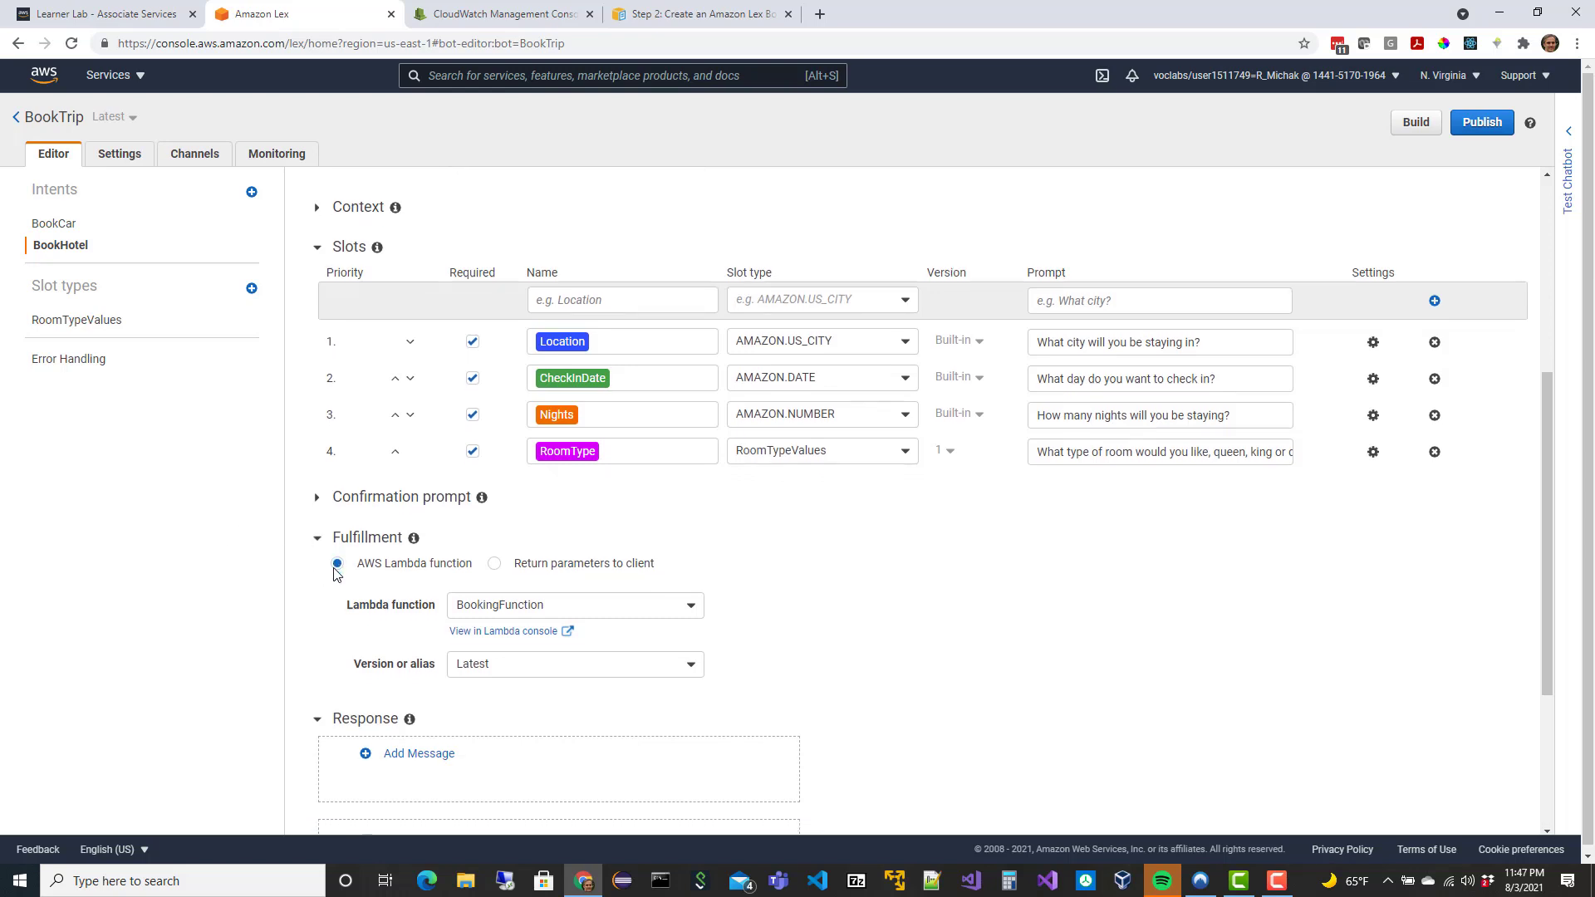
scroll(1149, 410, down, 1)
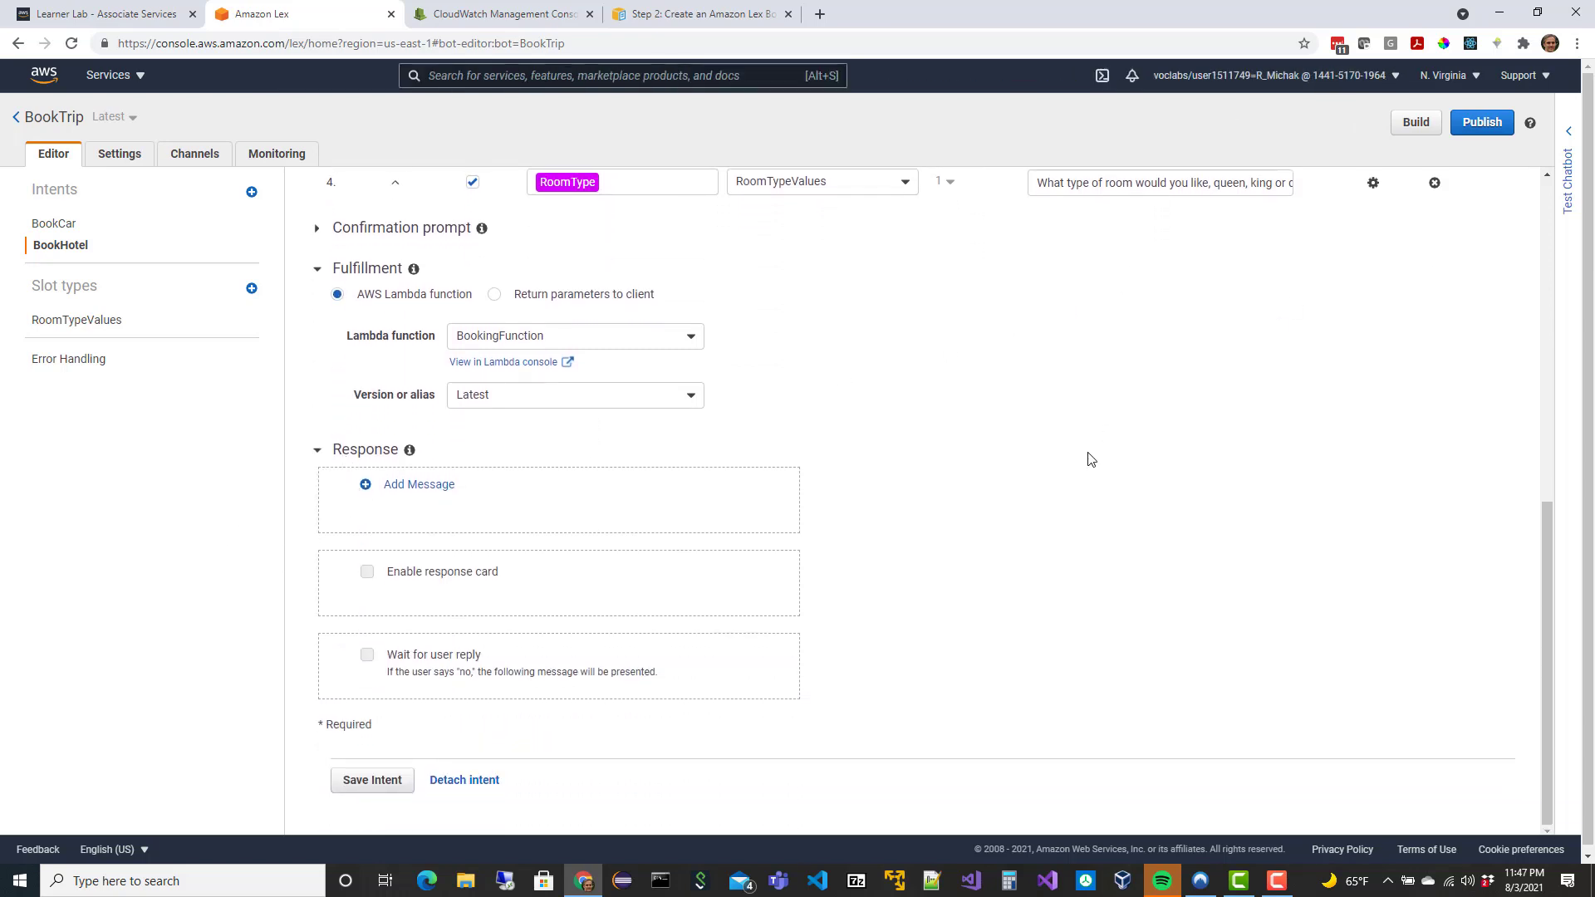
Save the BookHotel intent, build the BookTrip bot, and open its test chat.
click(375, 776)
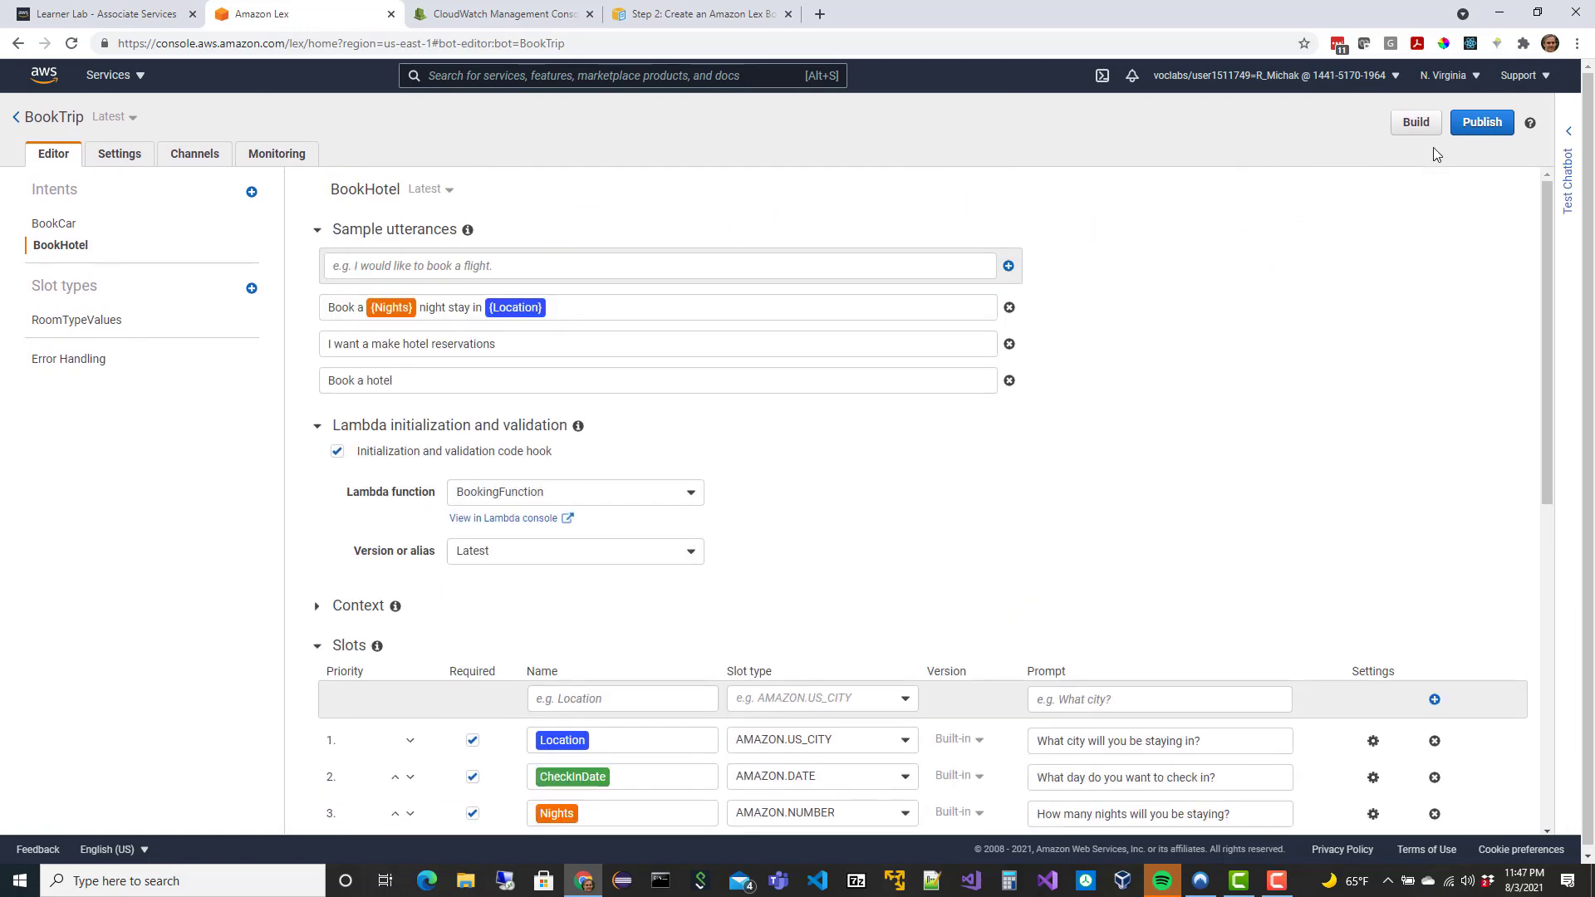
click(1416, 118)
click(1092, 262)
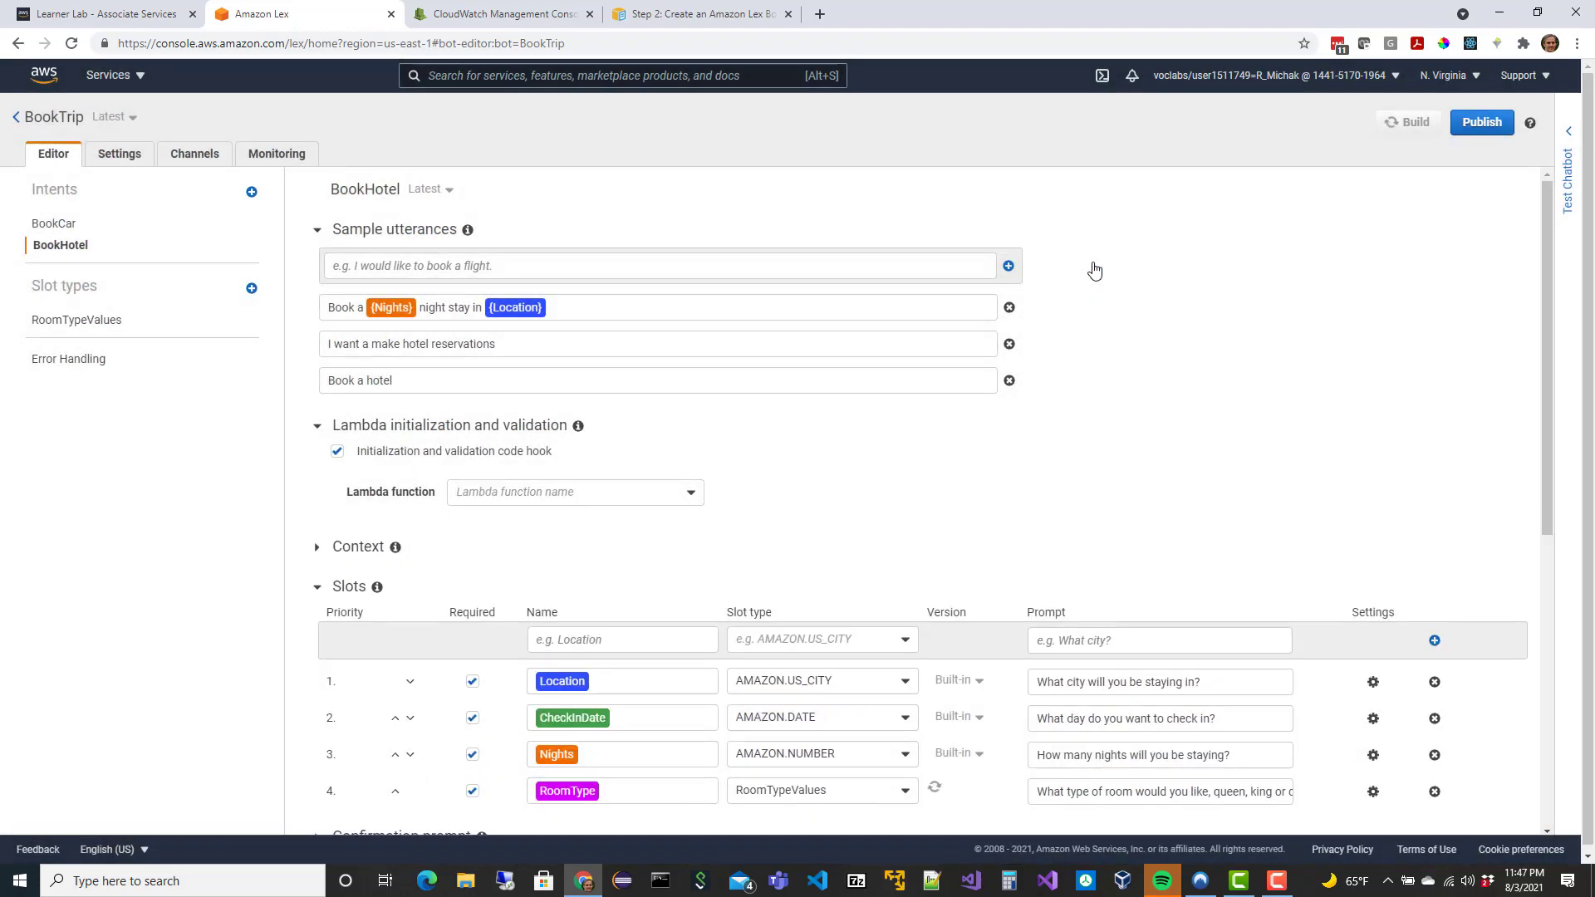
click(1568, 185)
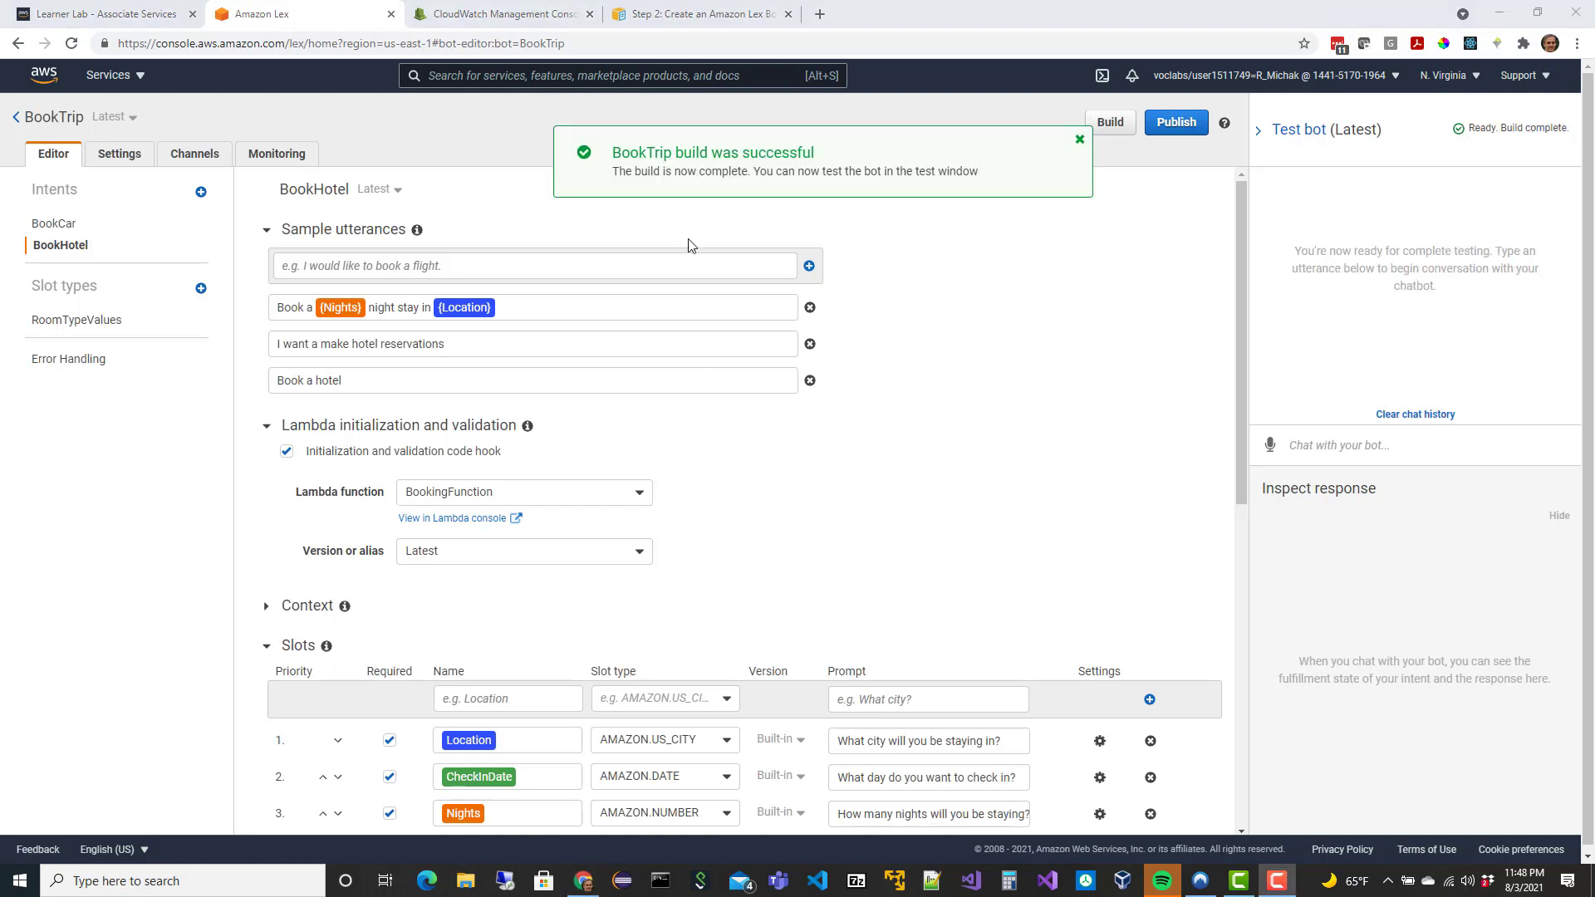
Test the bot by sending "I want to book a hotel" and answering the city question with "pittsburgh".
click(1339, 446)
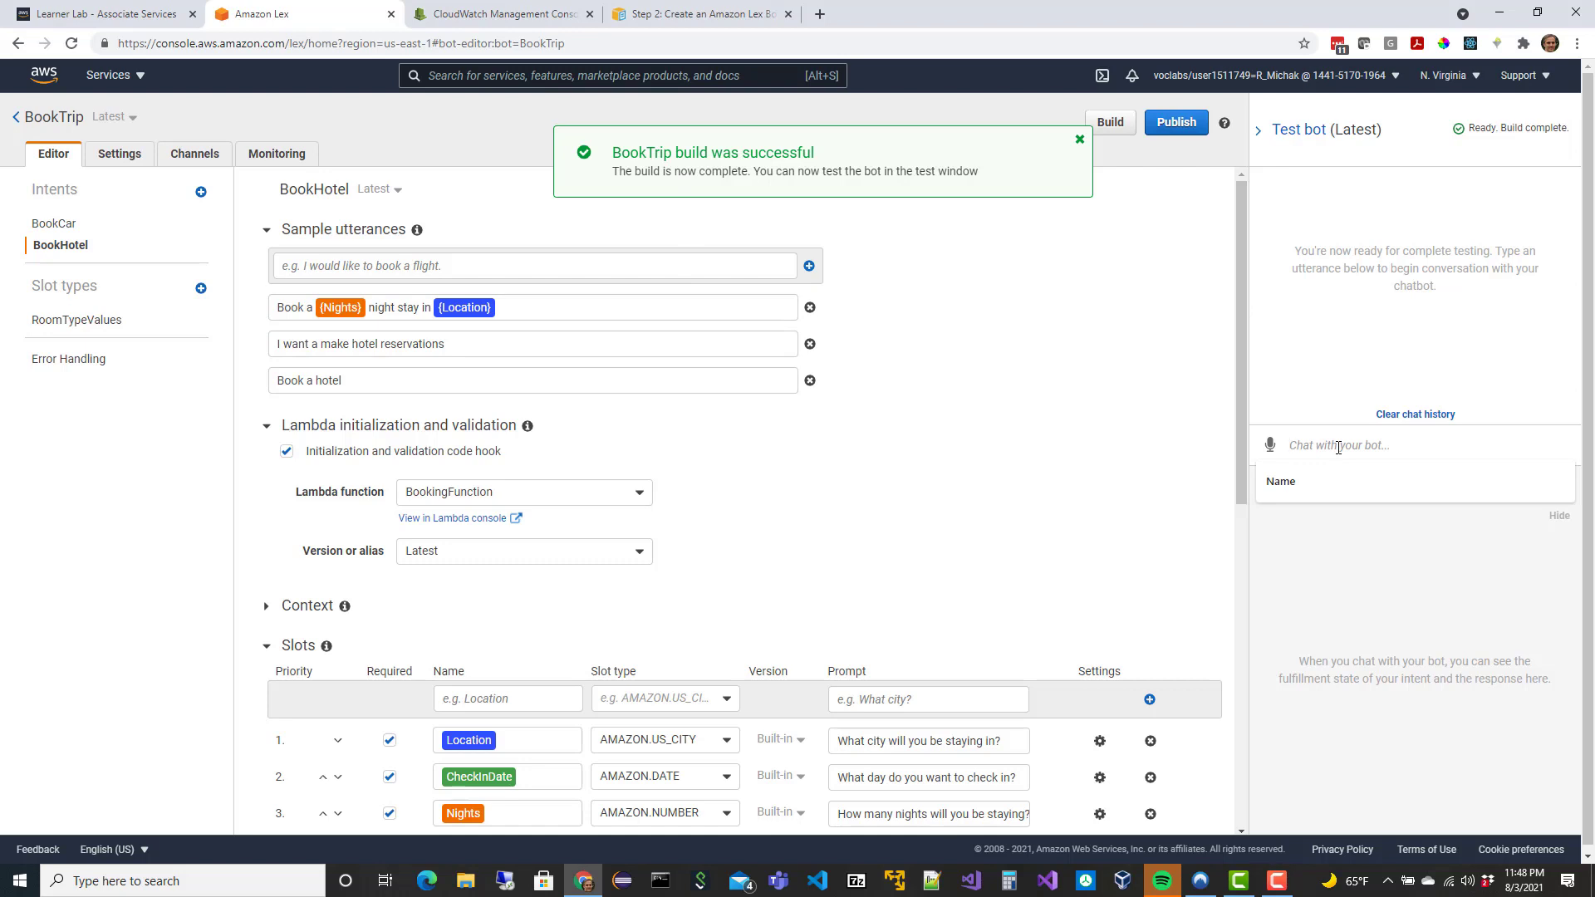
text(I wa)
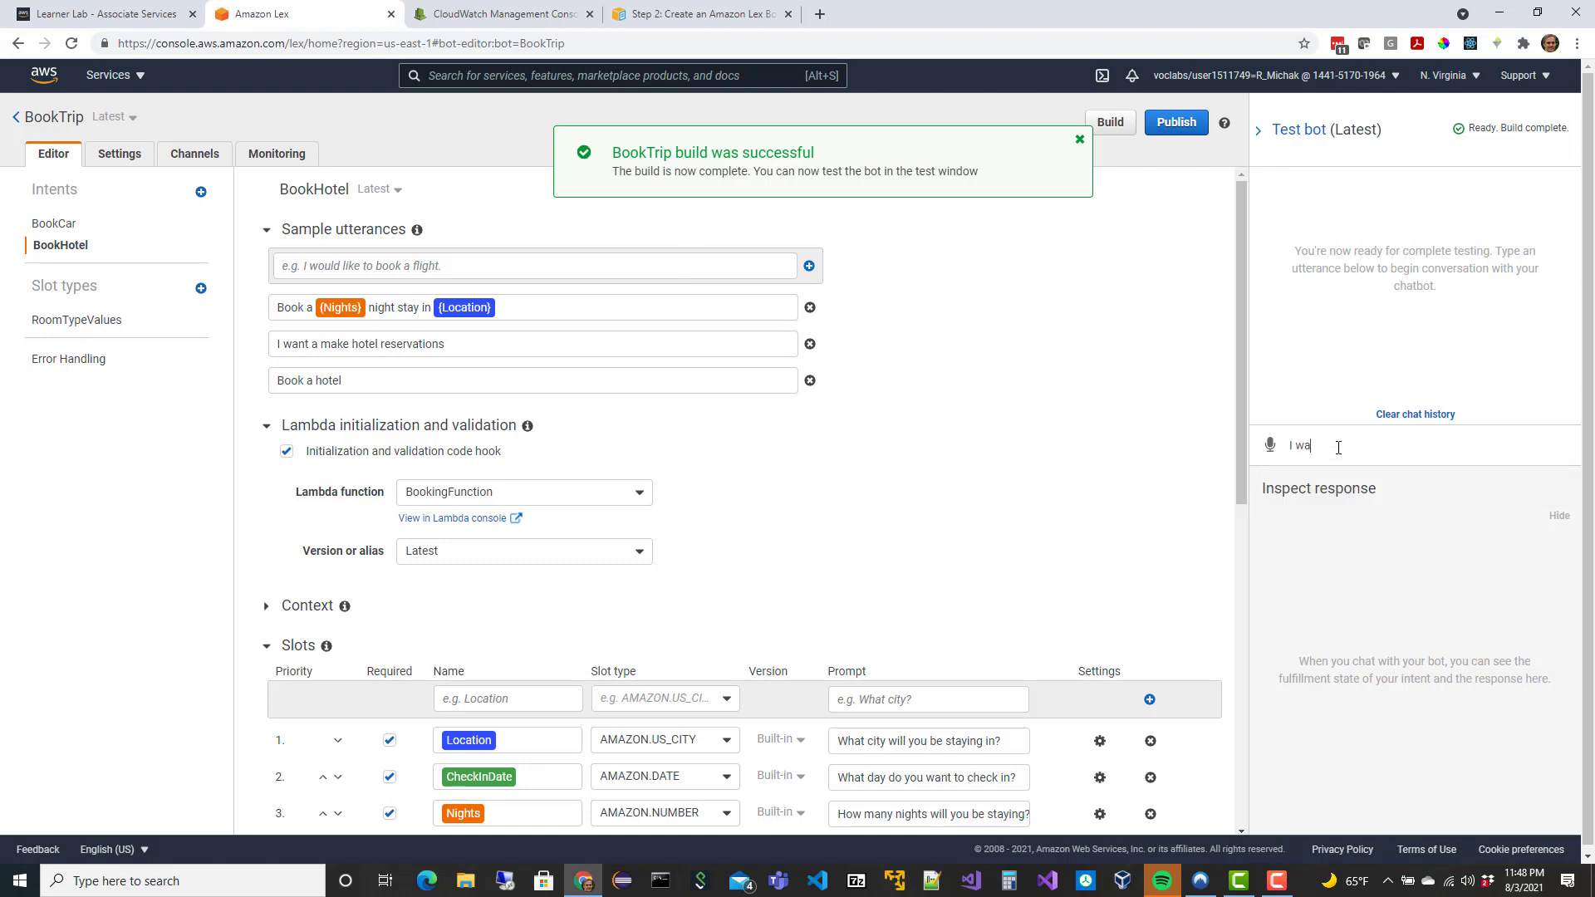
text(nt to book a hotel)
key(Return)
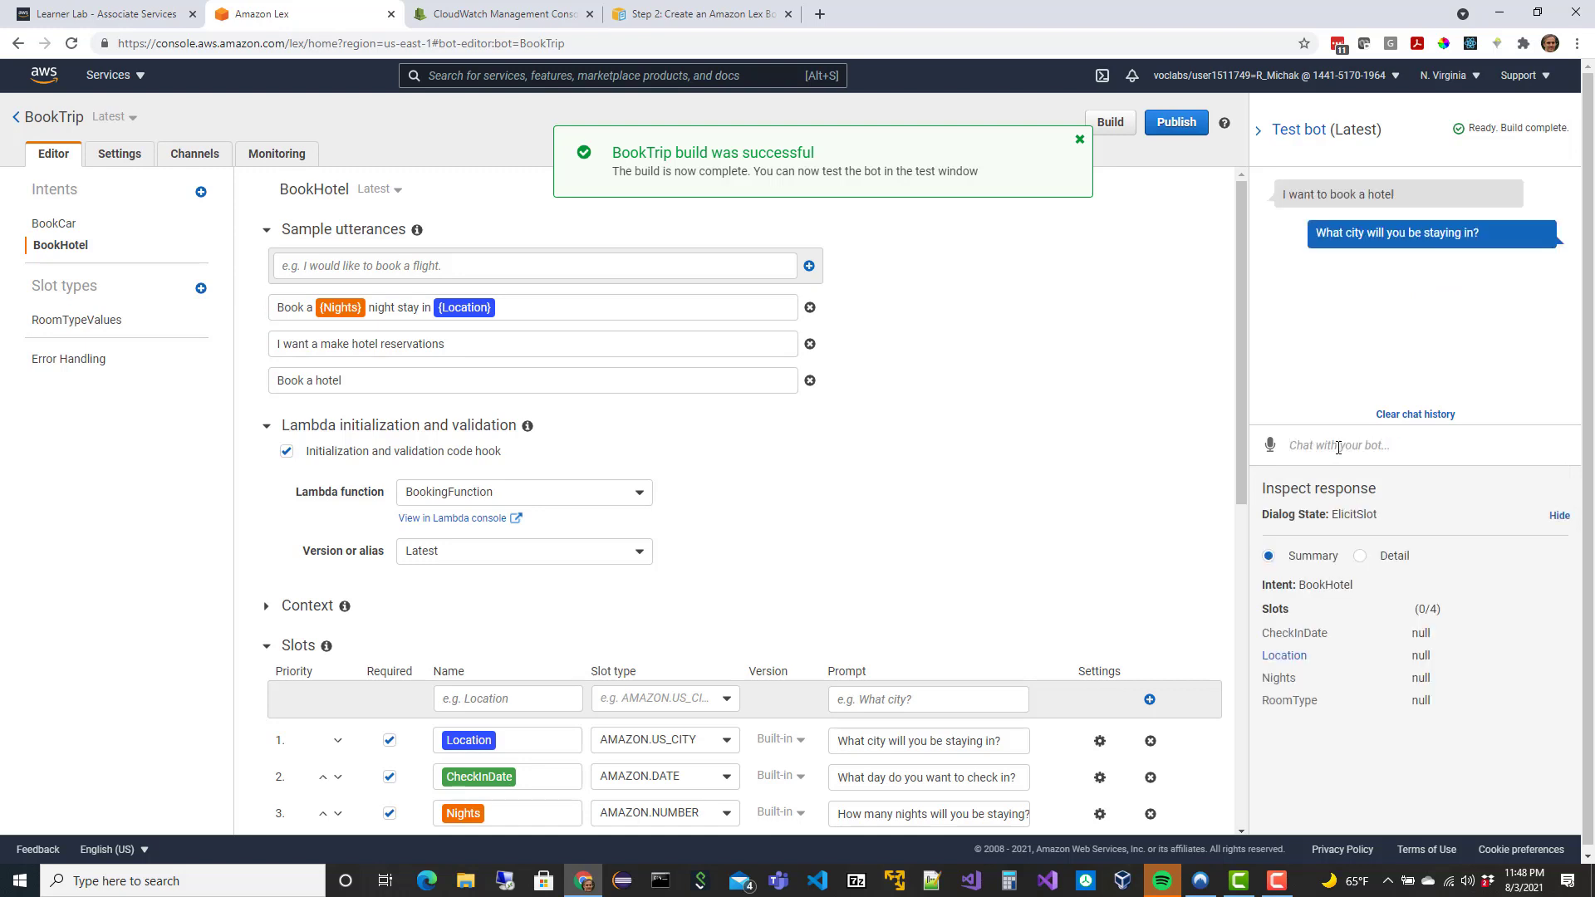
text(pittsburgh)
key(Return)
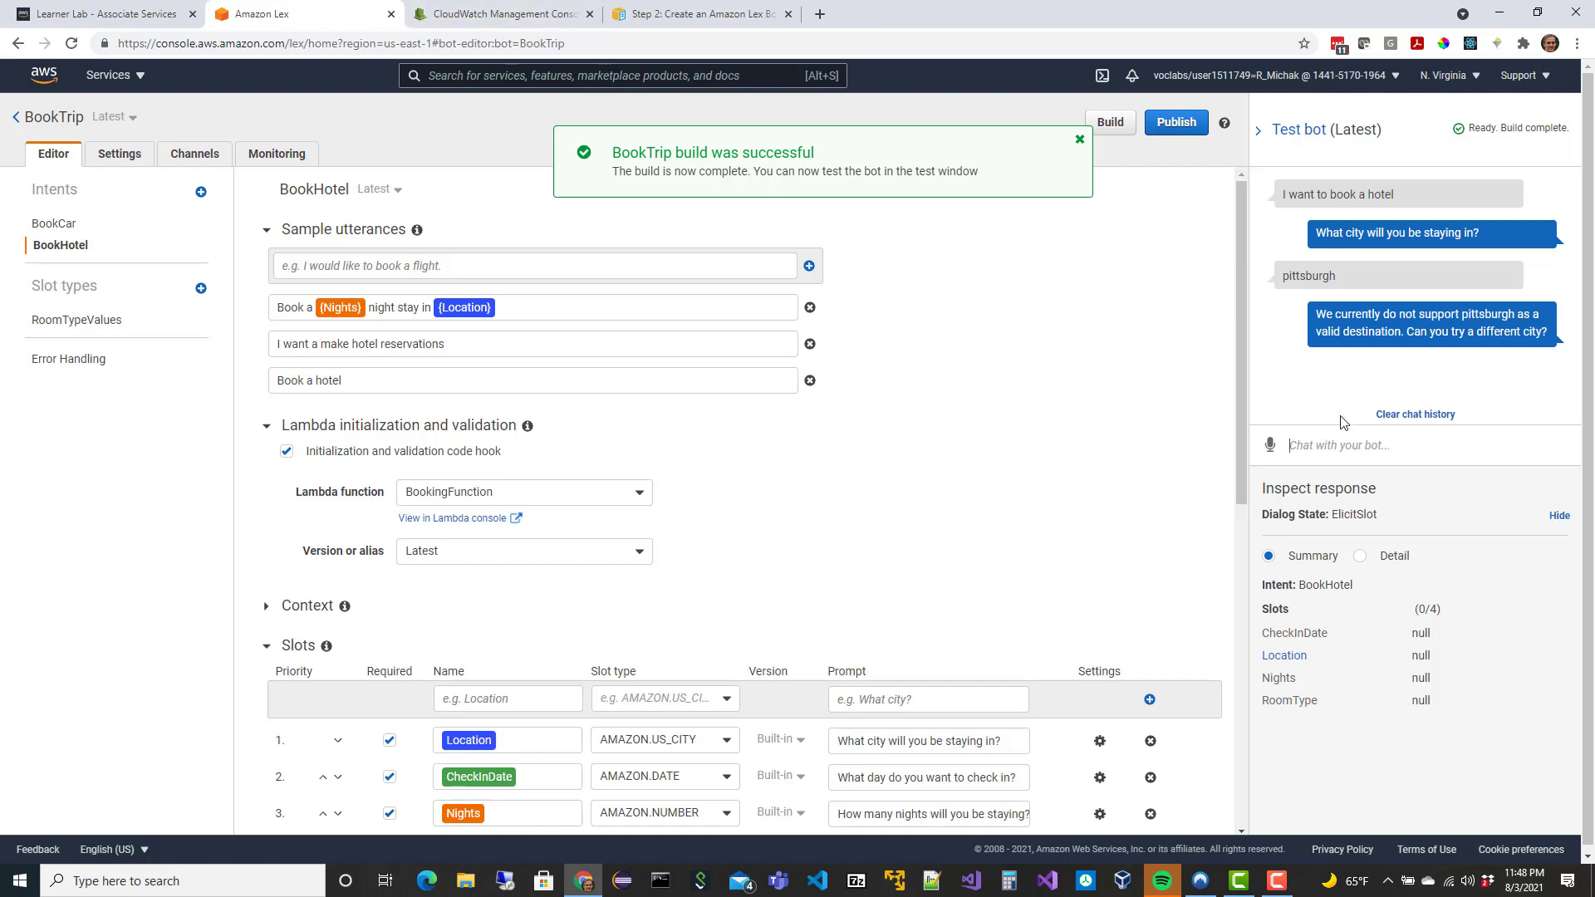
Open the Lambda console in a new tab, close the CloudWatch tab, and switch to Lambda.
right_click(110, 84)
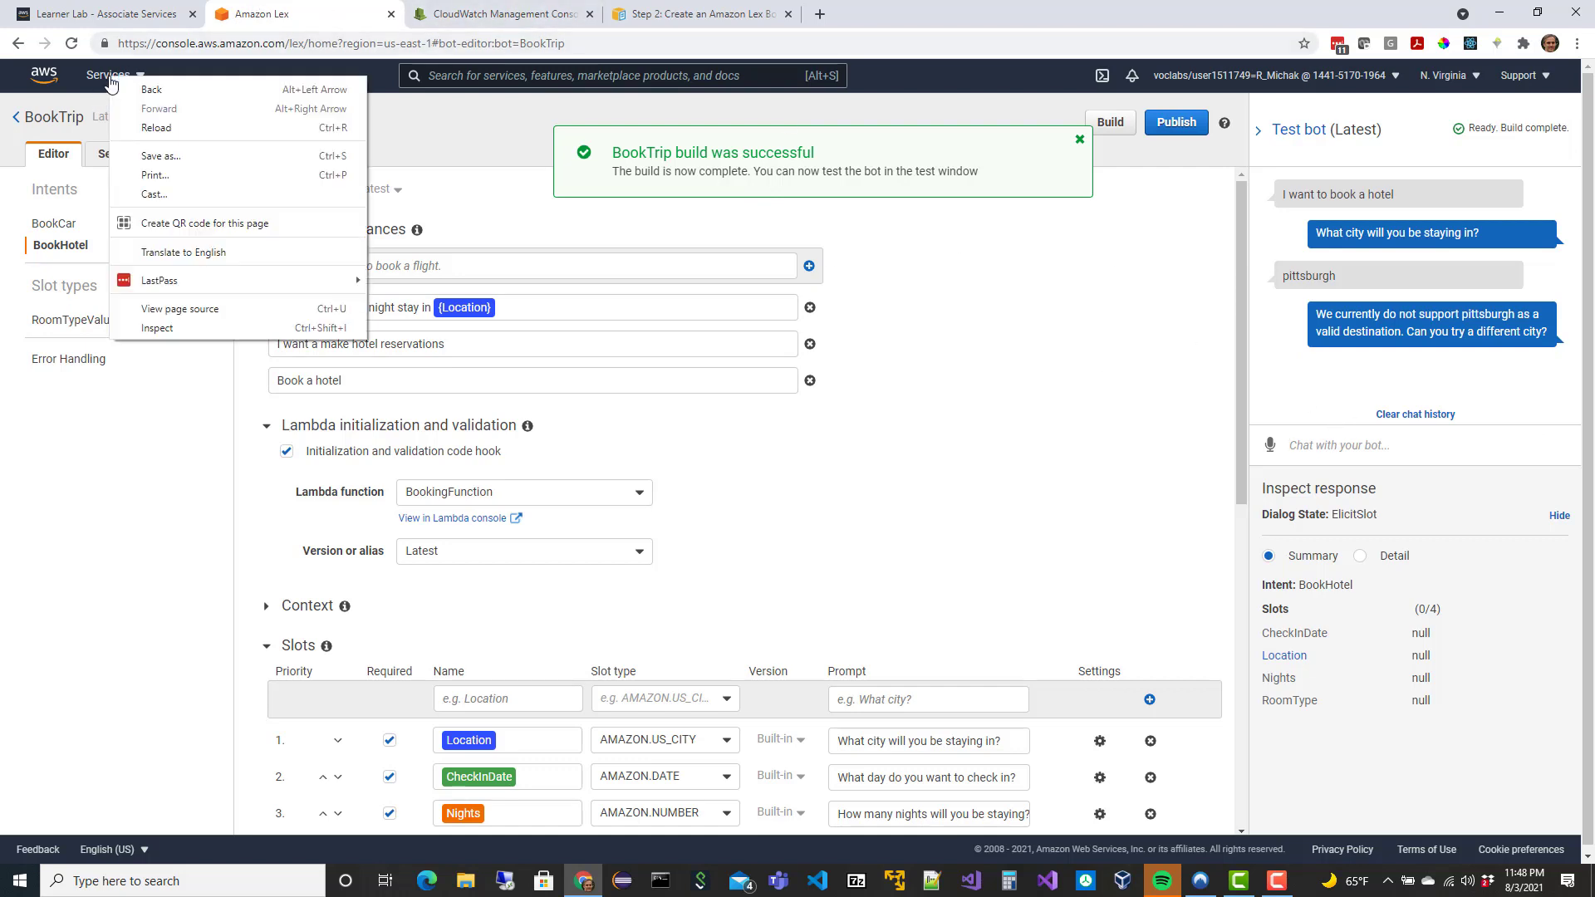
click(98, 79)
click(97, 79)
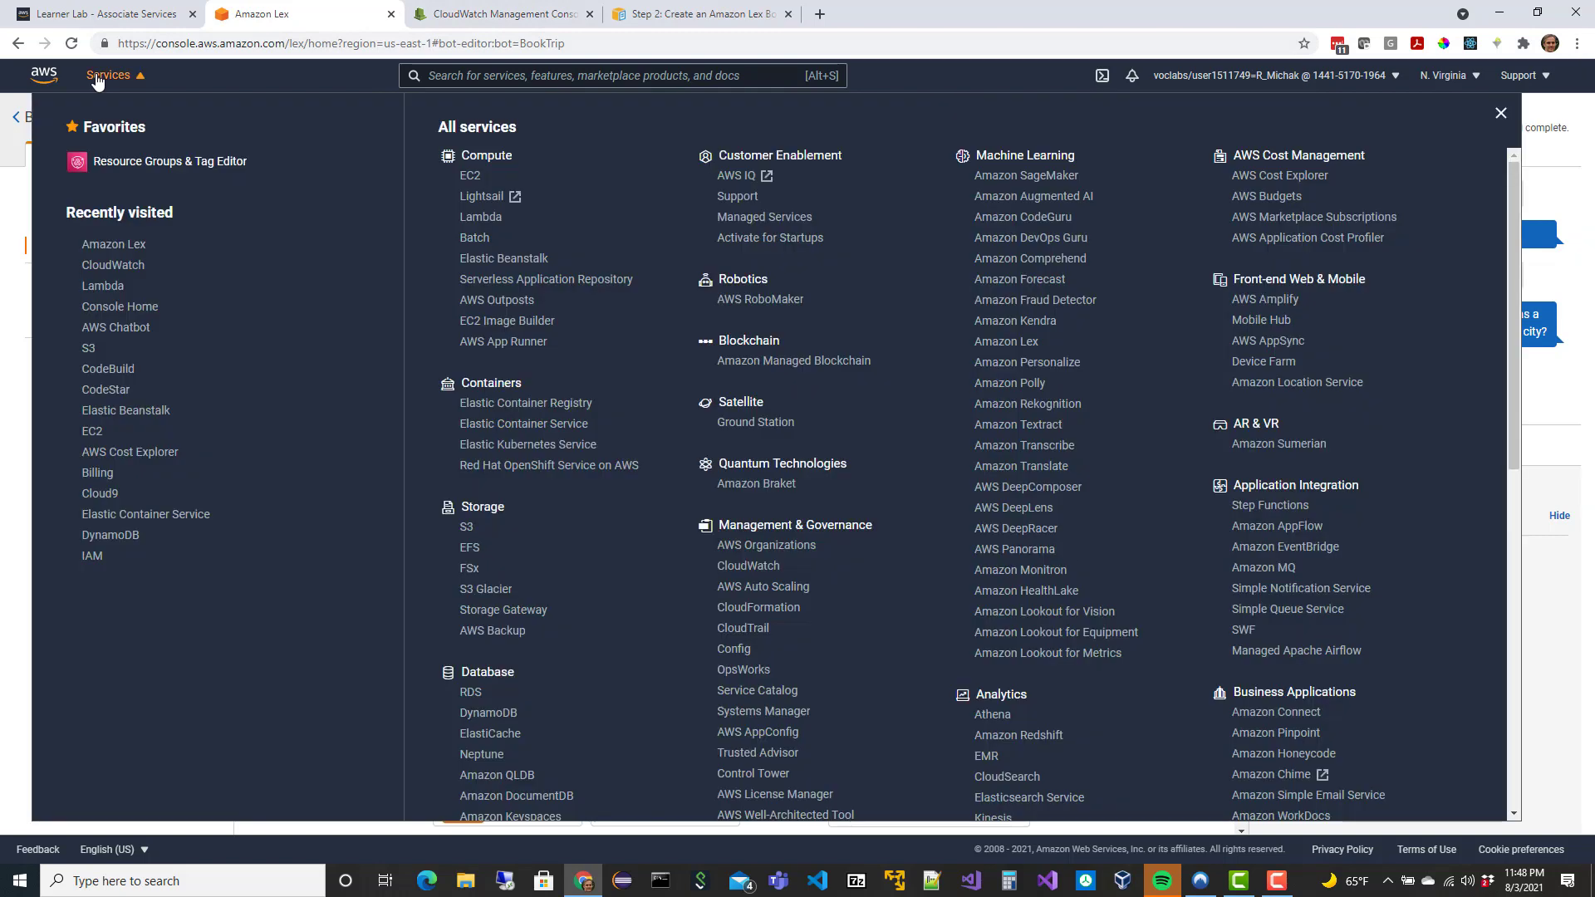
right_click(102, 285)
click(178, 299)
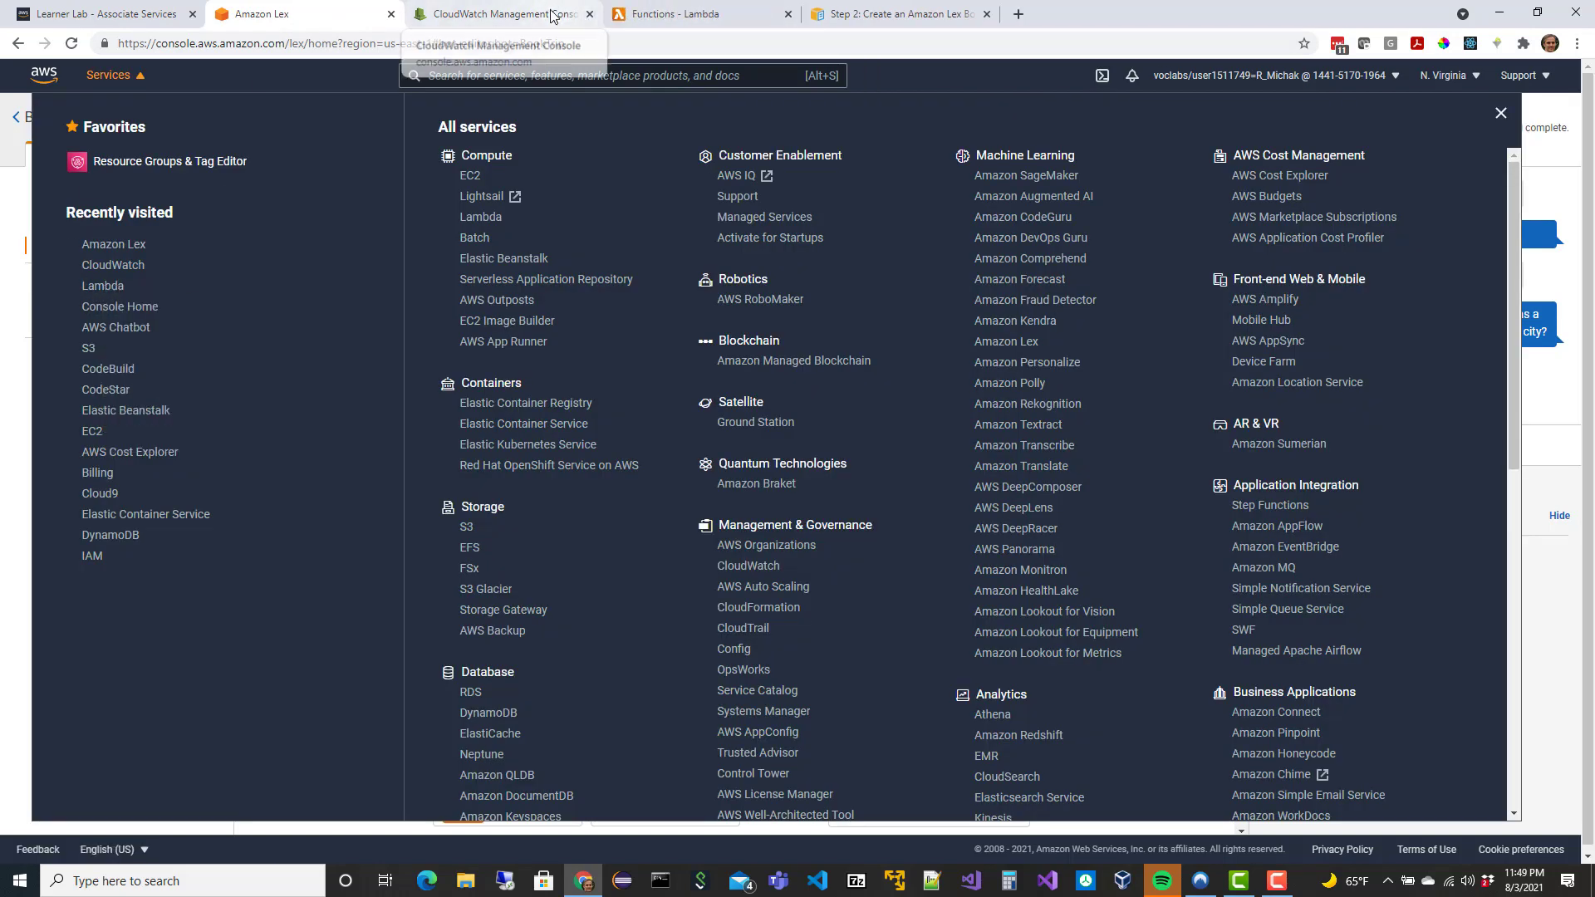
click(589, 14)
click(463, 17)
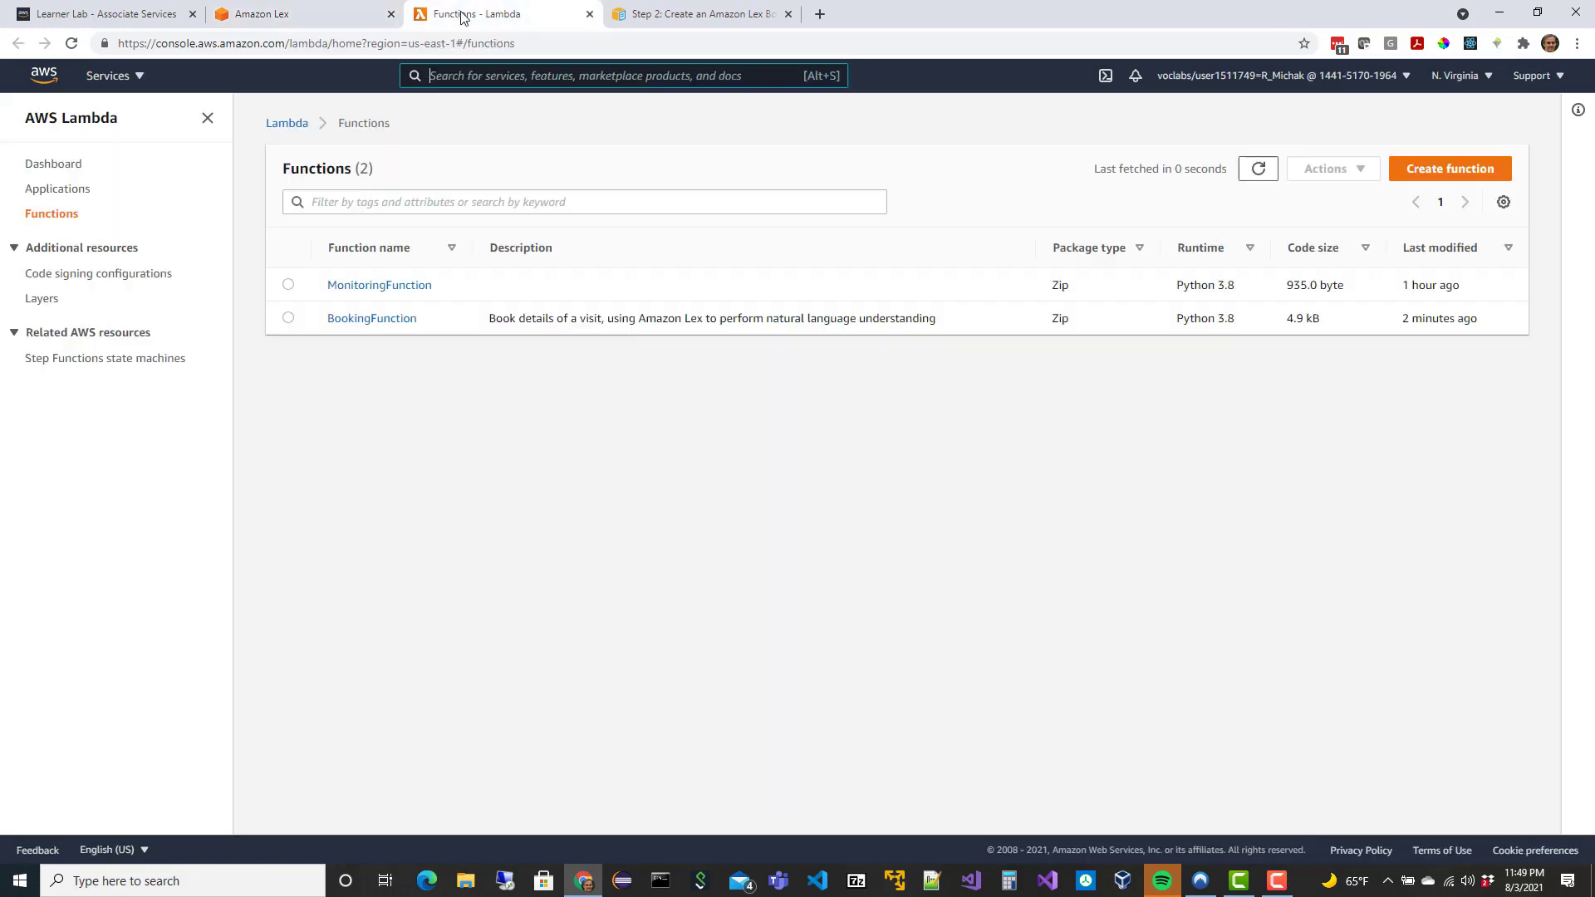
Open BookingFunction's lambda_function code and examine the list of valid cities in the city validation function.
click(366, 320)
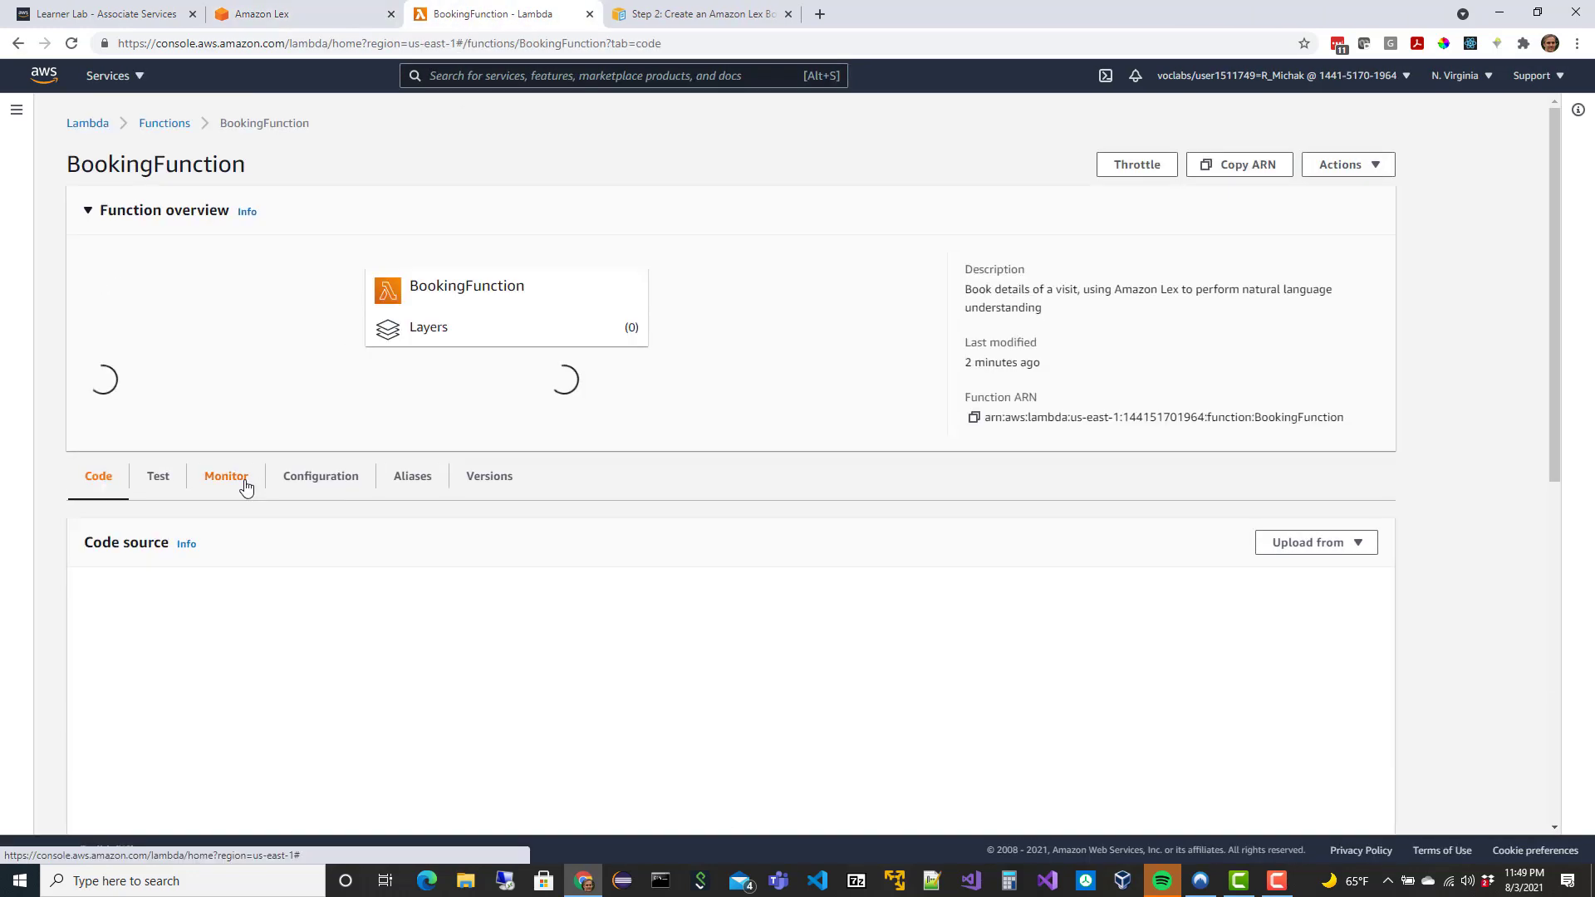
scroll(260, 577, down, 3)
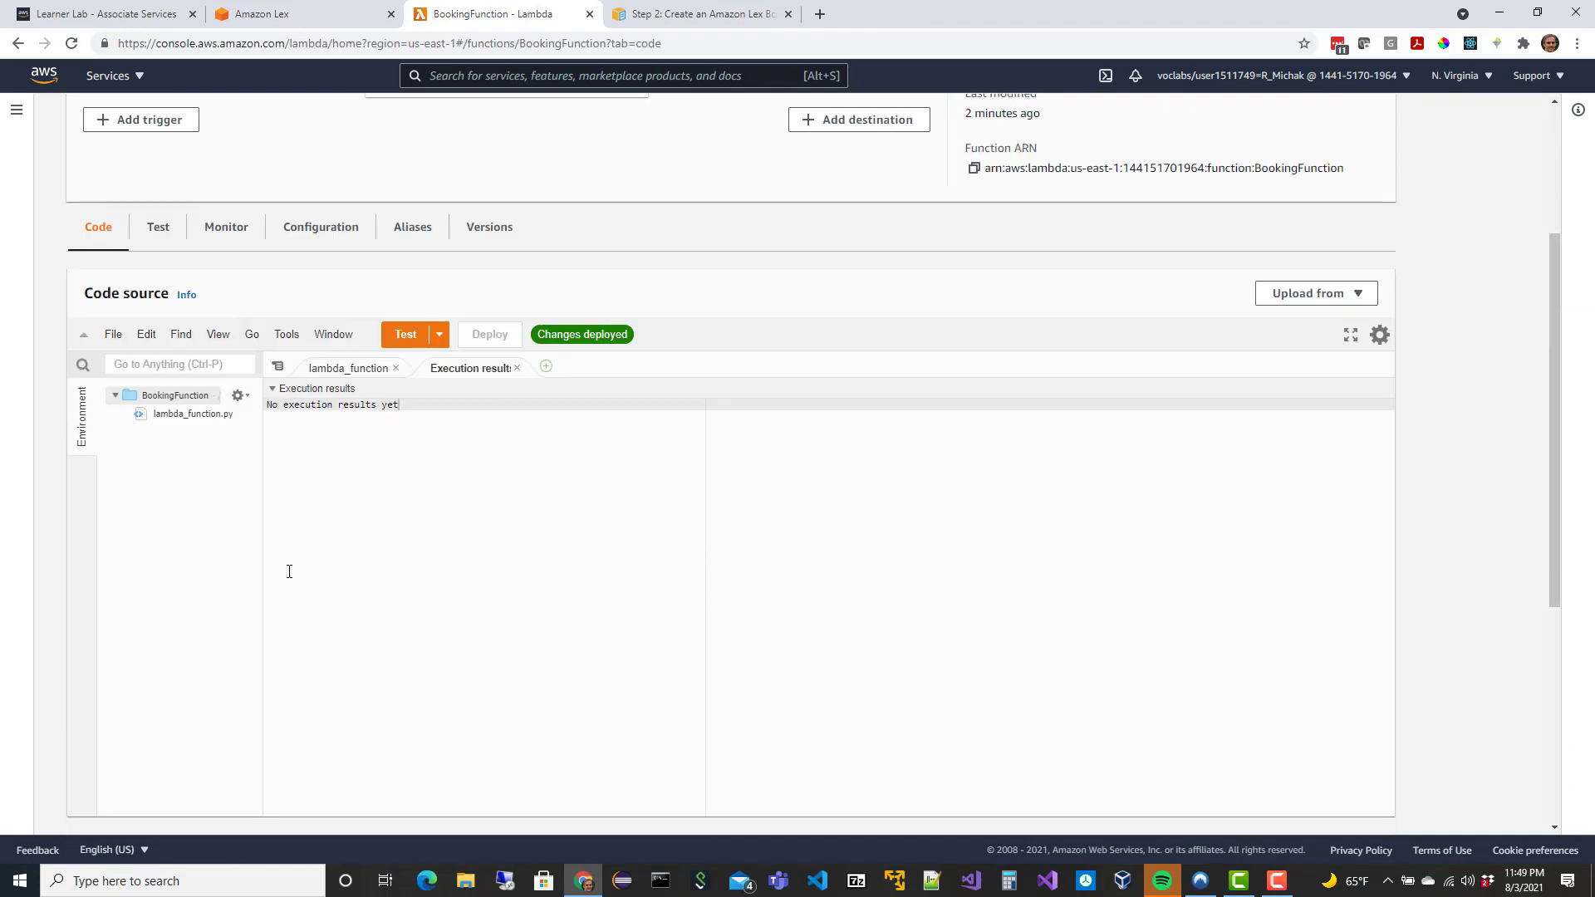
click(337, 368)
scroll(410, 604, down, 14)
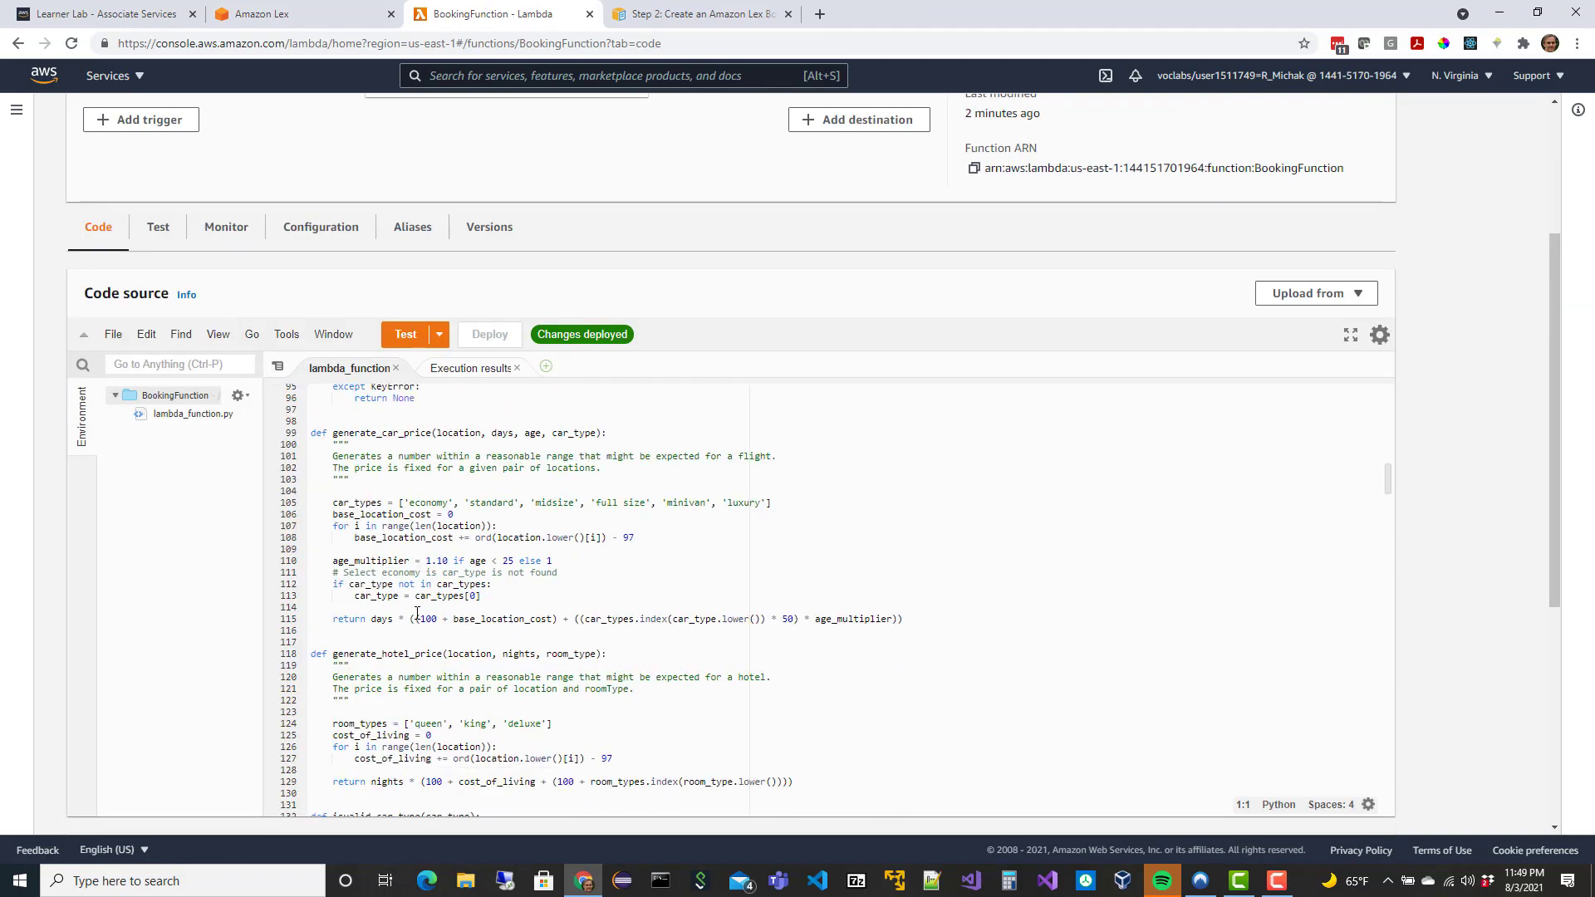
scroll(417, 612, down, 5)
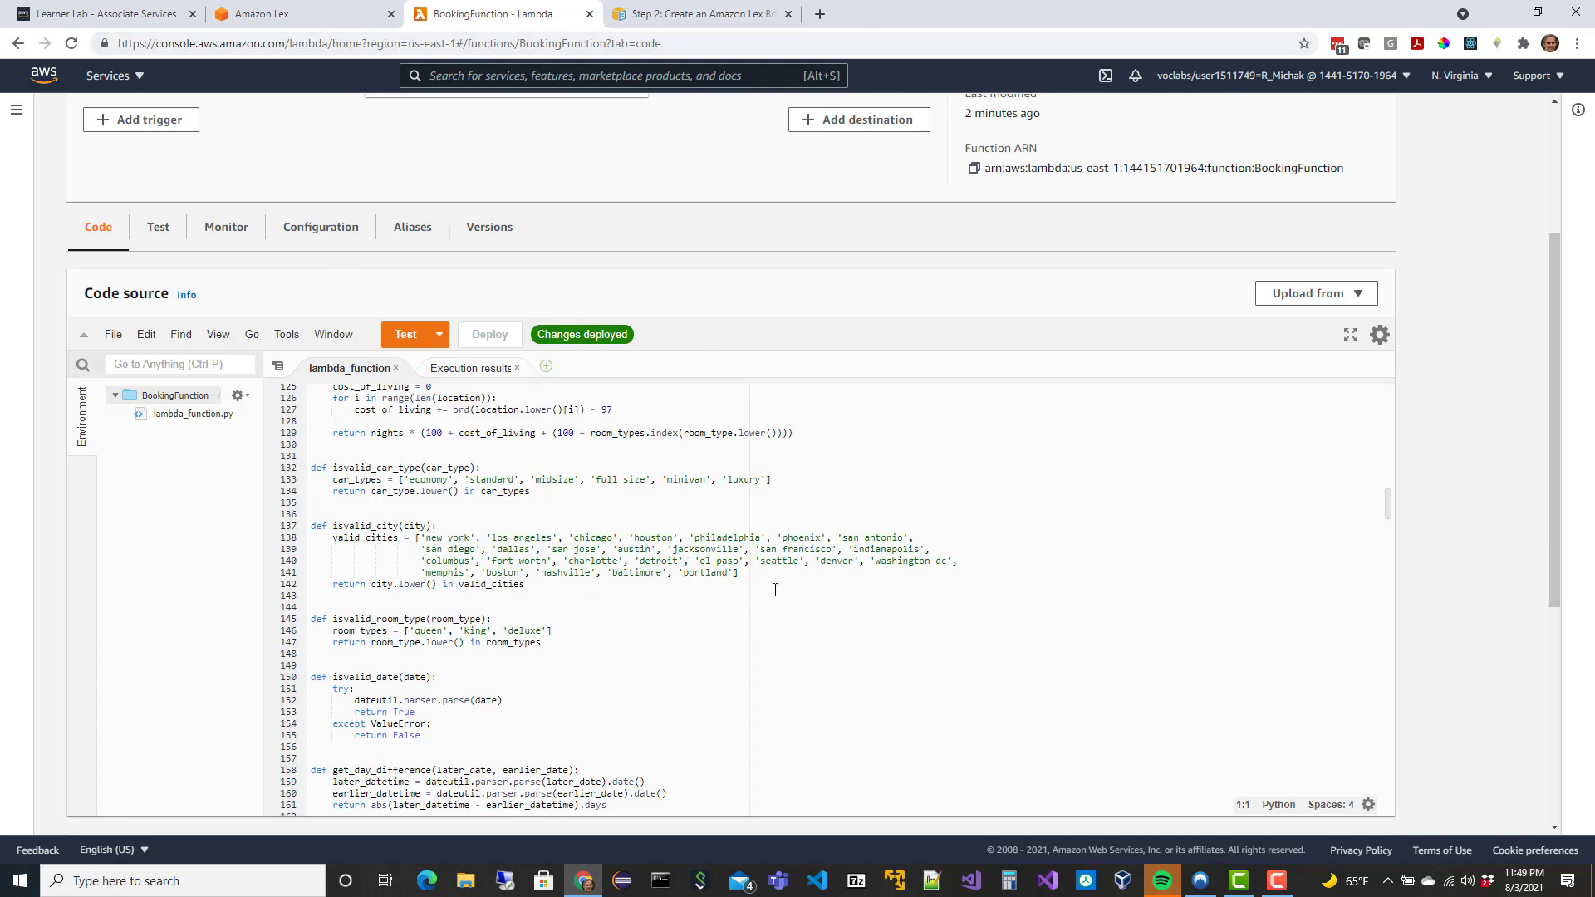
Return to the Amazon Lex test chat and answer with city "chicago", check-in day "15th" and "4" nights.
click(311, 15)
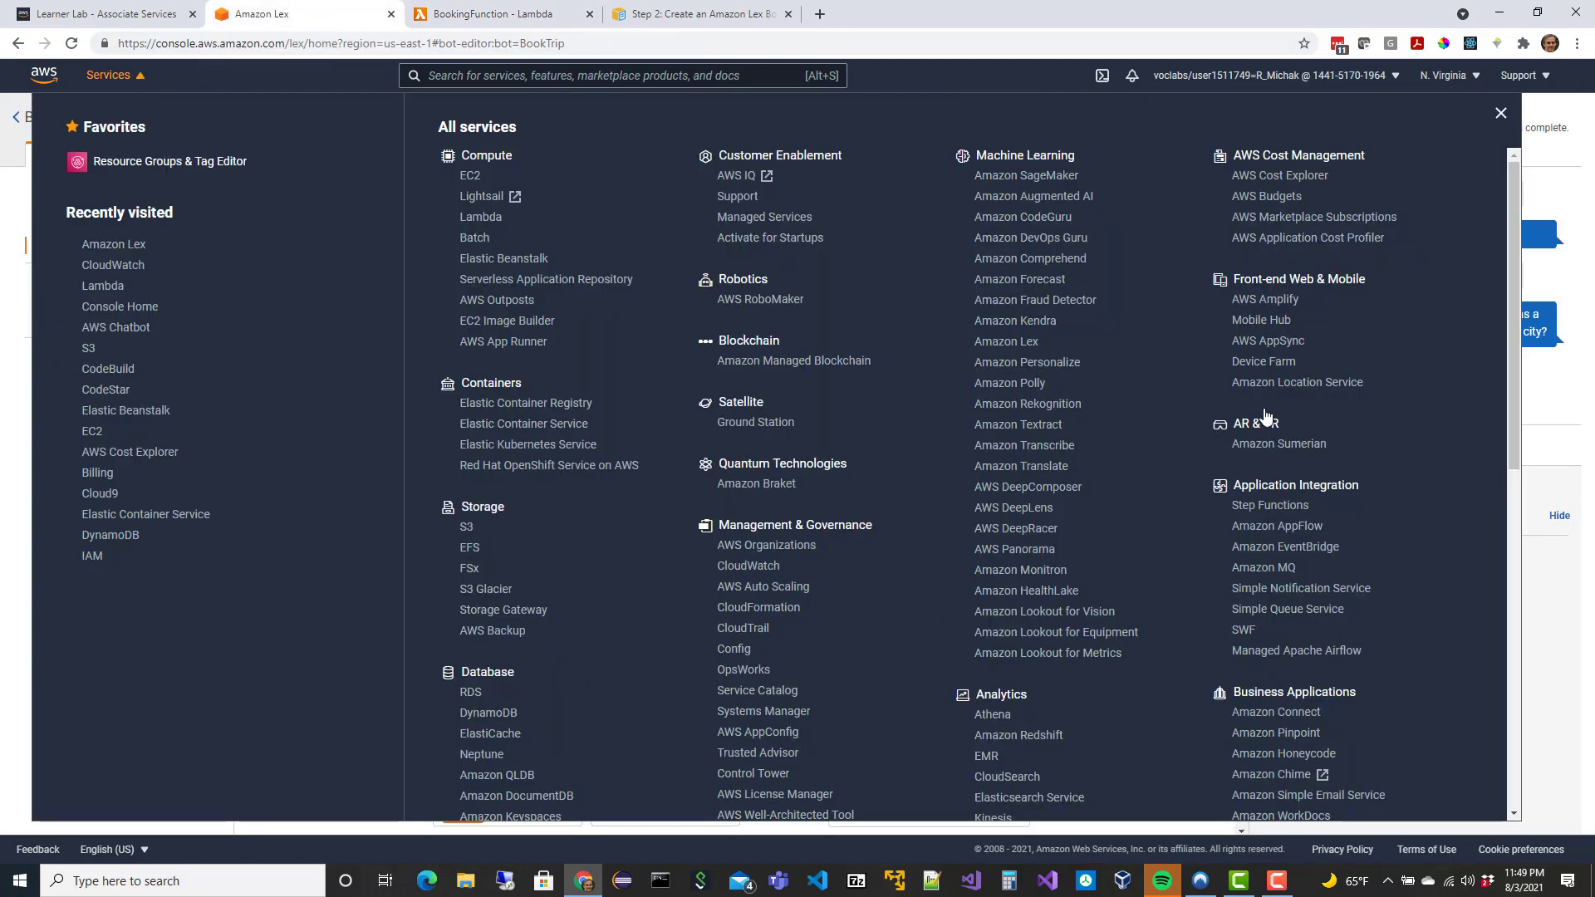
click(1500, 117)
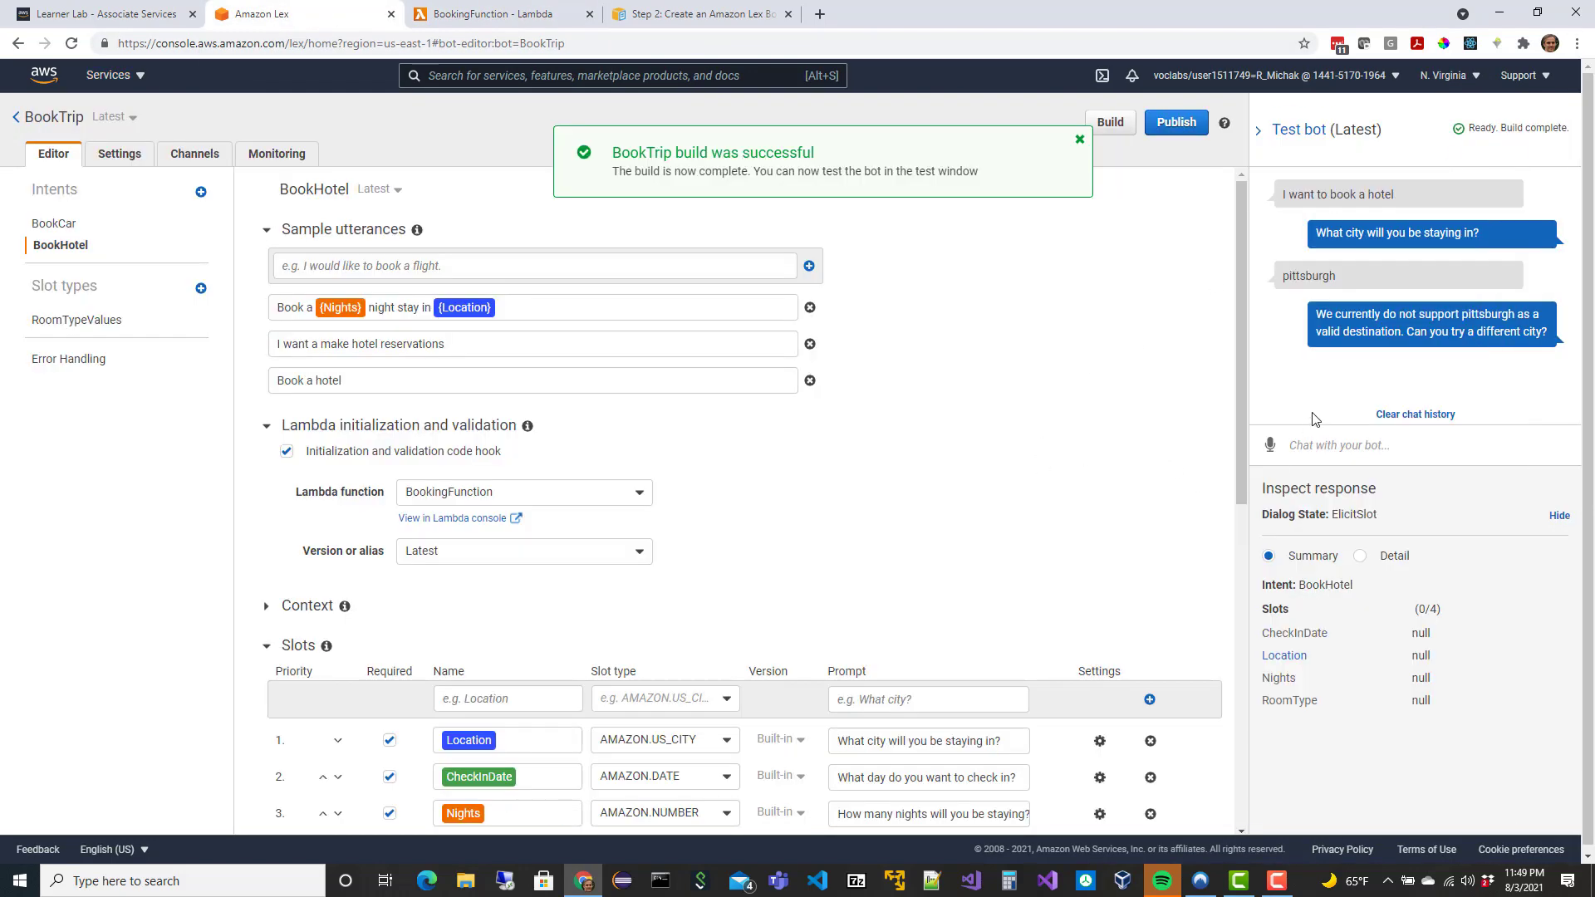
click(1347, 444)
text(chicago)
key(Return)
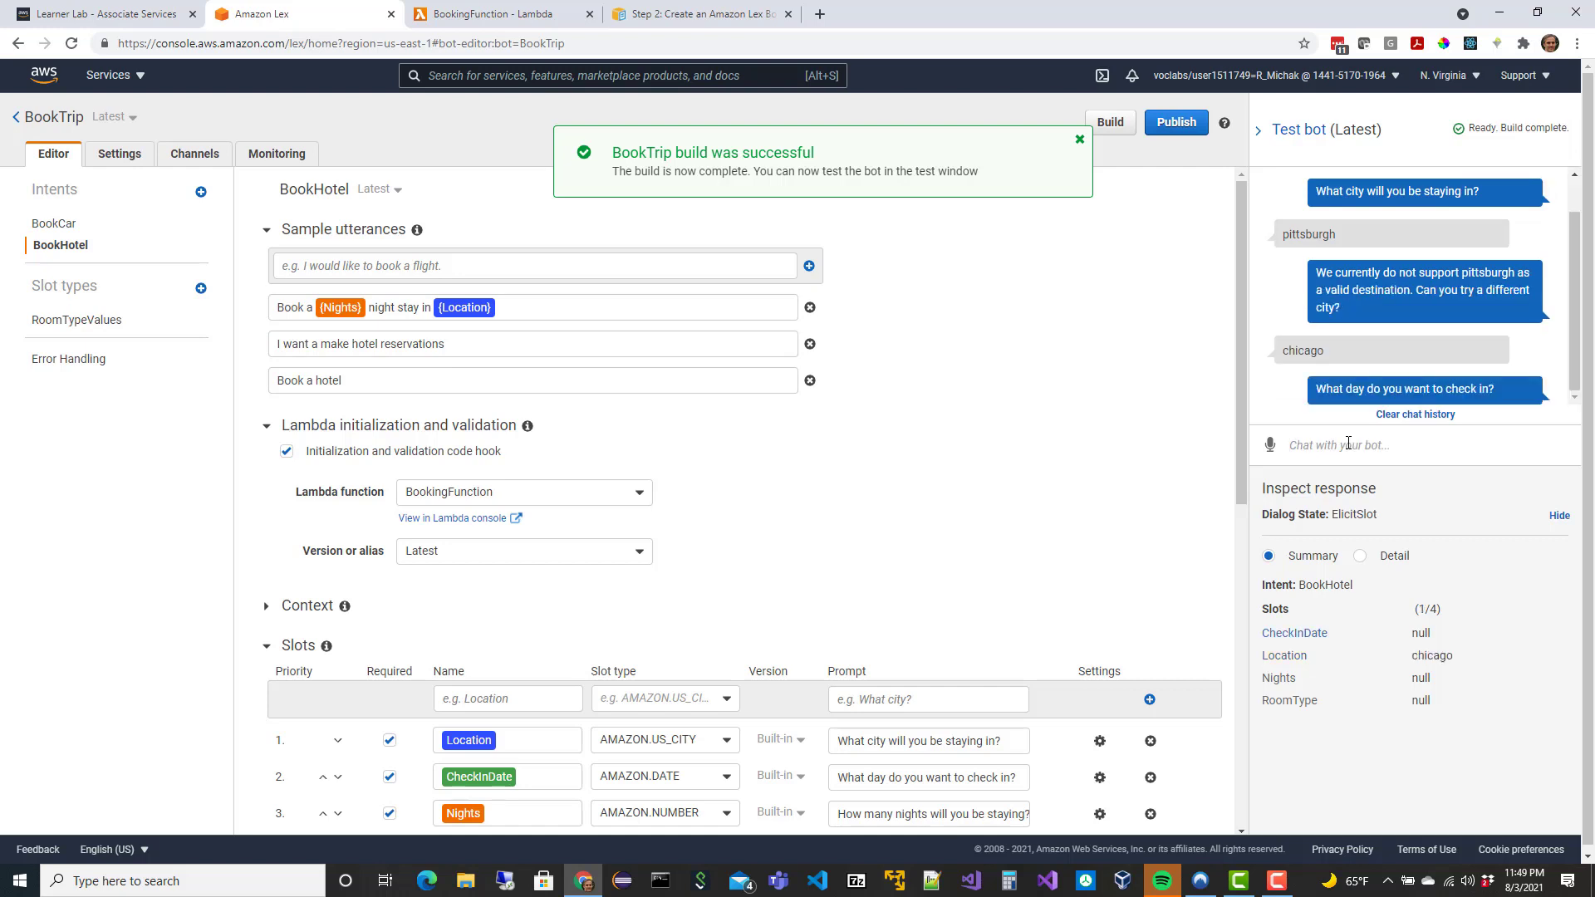
text(15th)
key(Return)
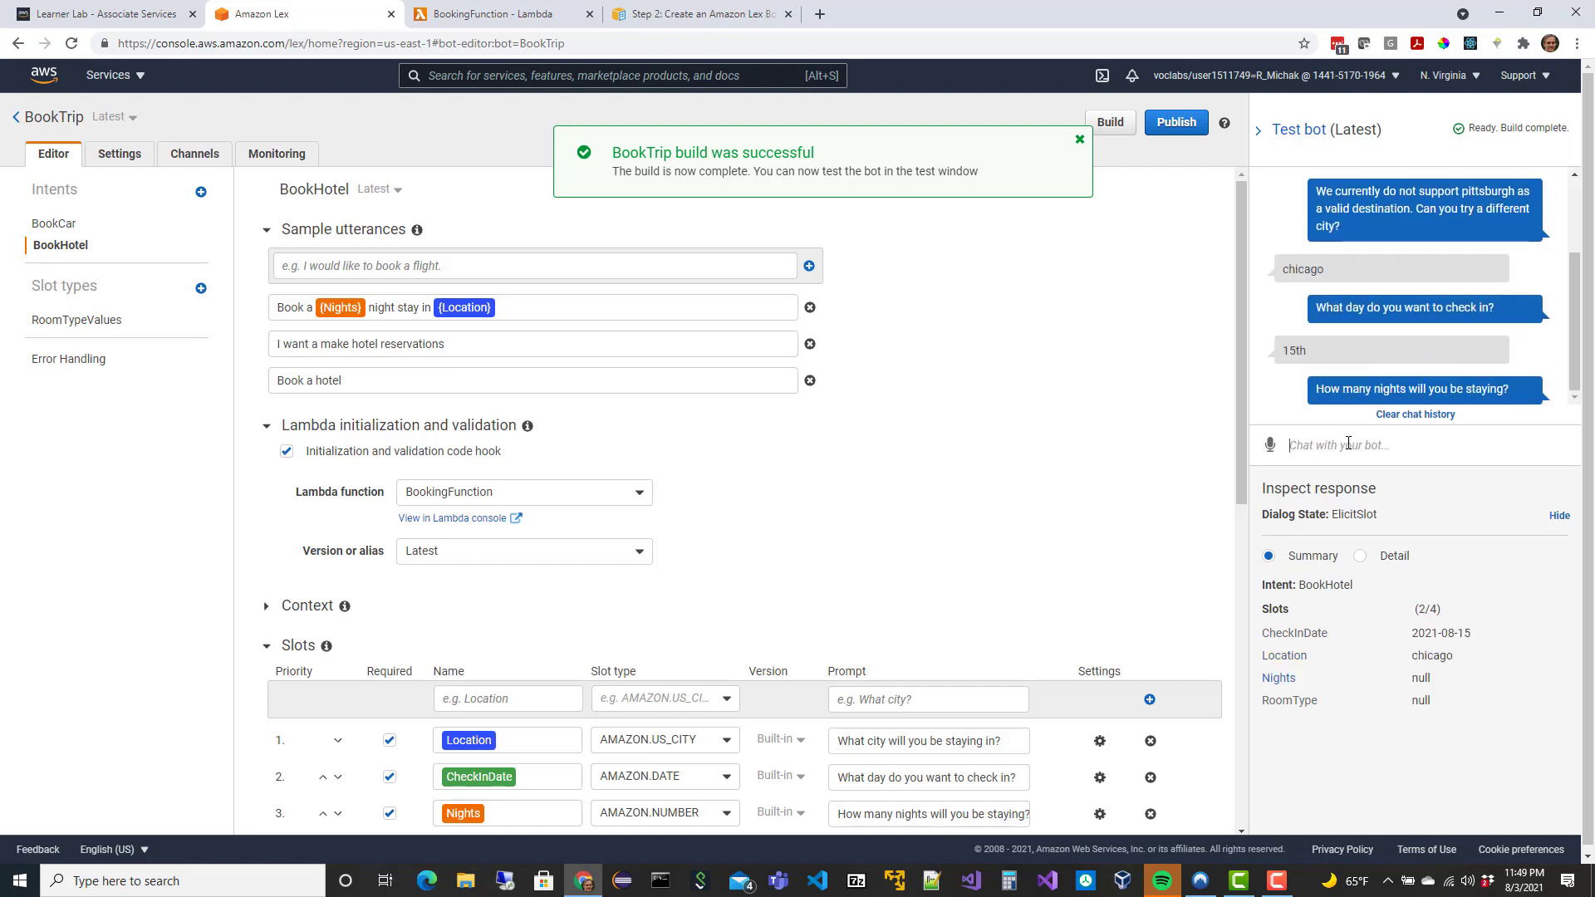
text(4)
key(Return)
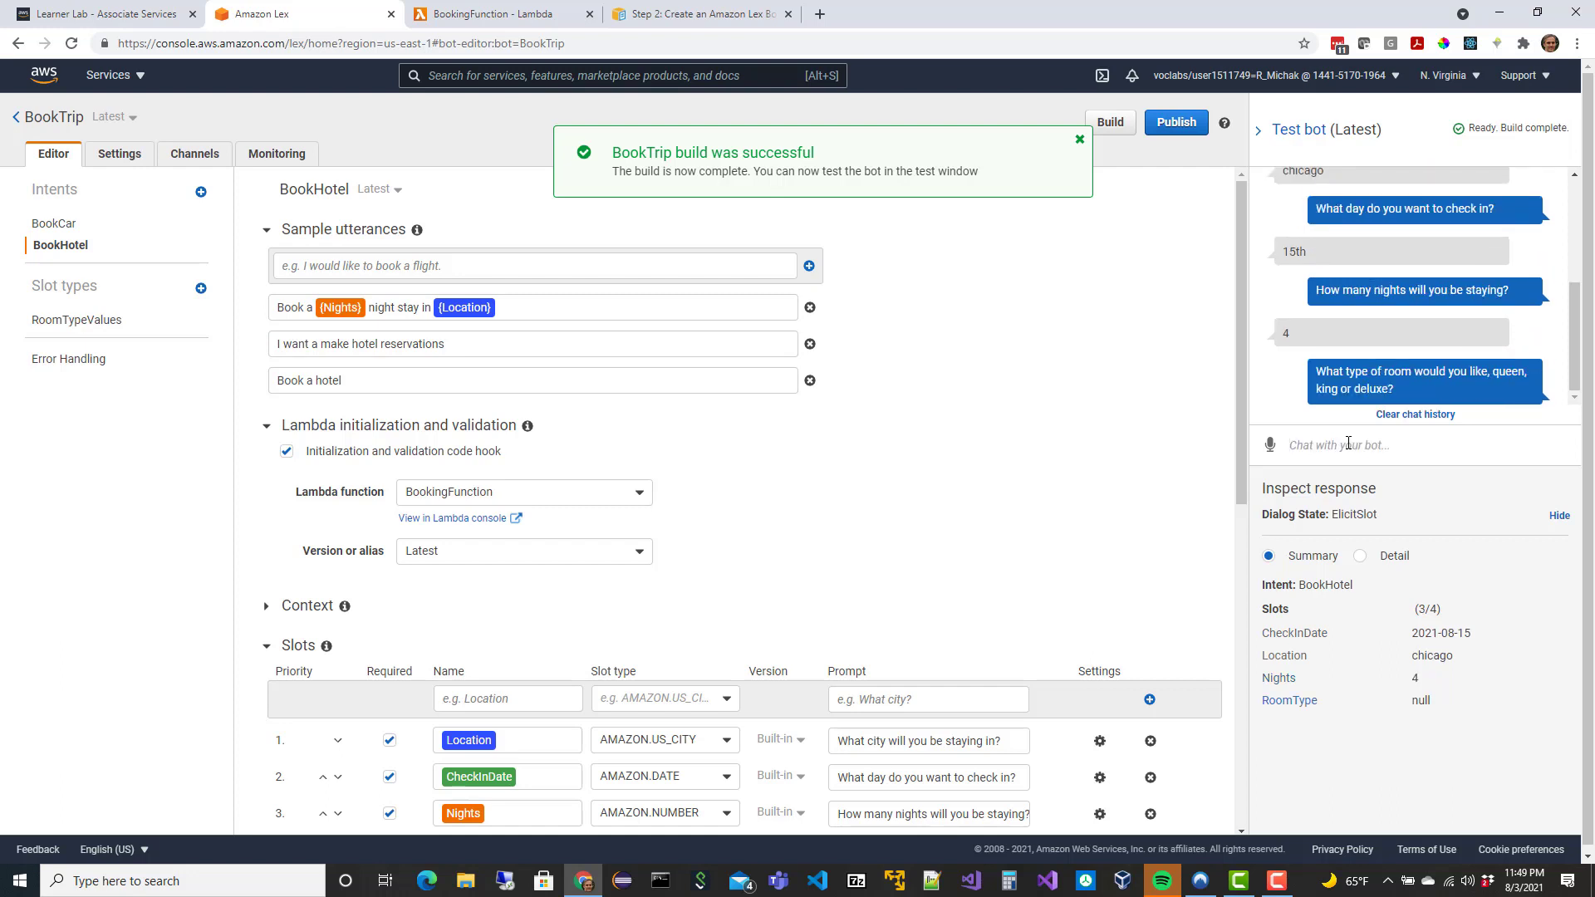
Answer the room type question with "double" and again with "queen", and accept the reservation with "yes".
text(dubble)
key(Return)
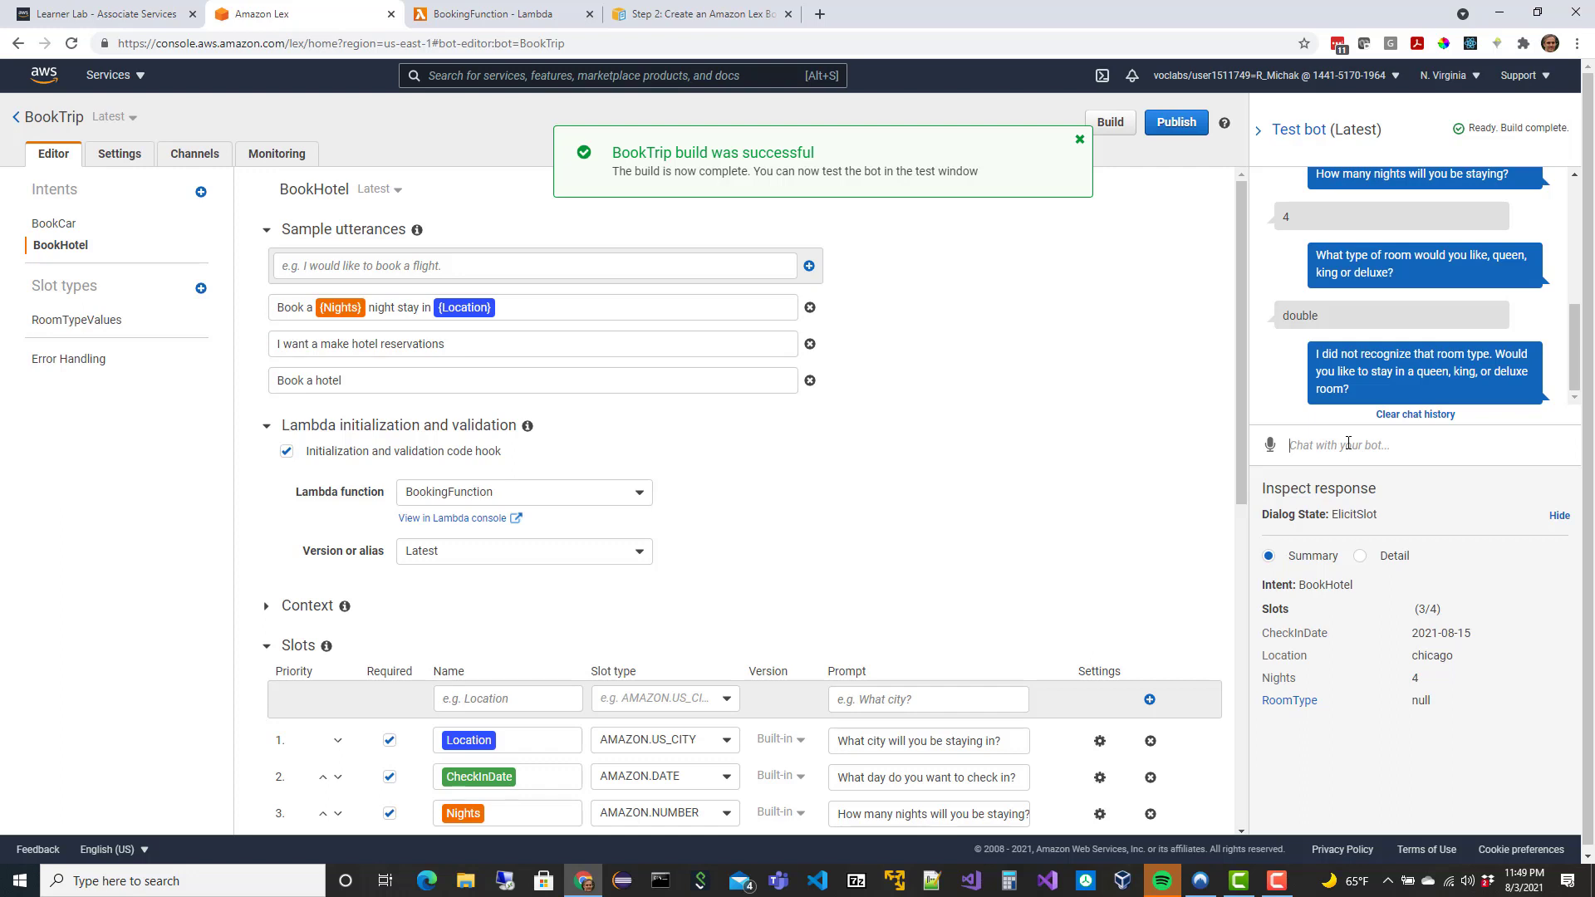
text(queen)
key(Return)
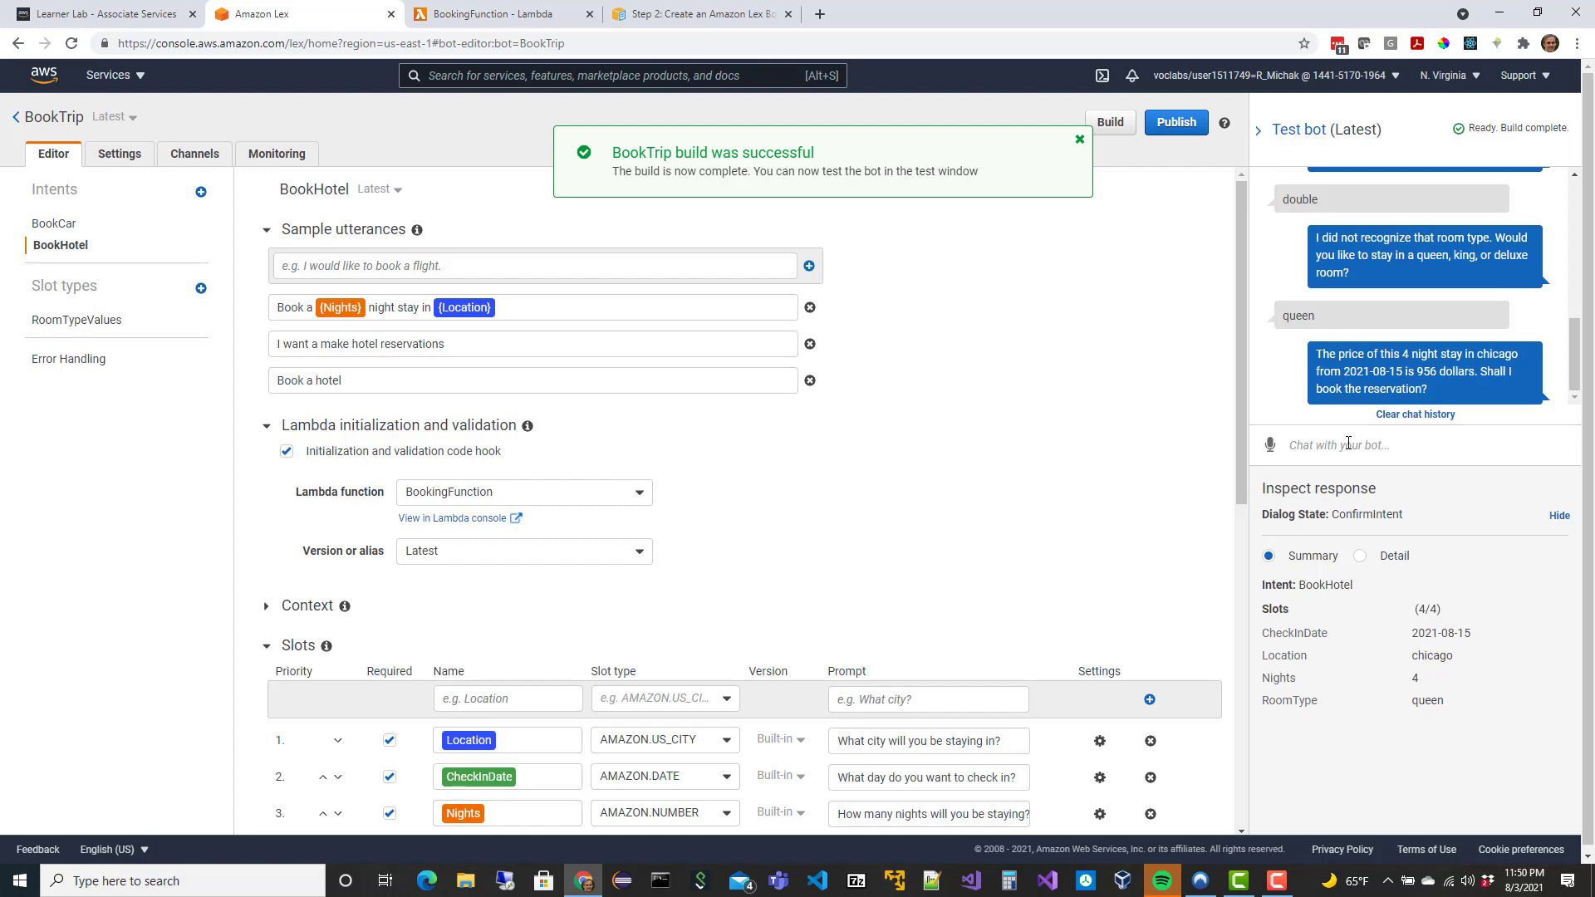
text(yes)
key(Return)
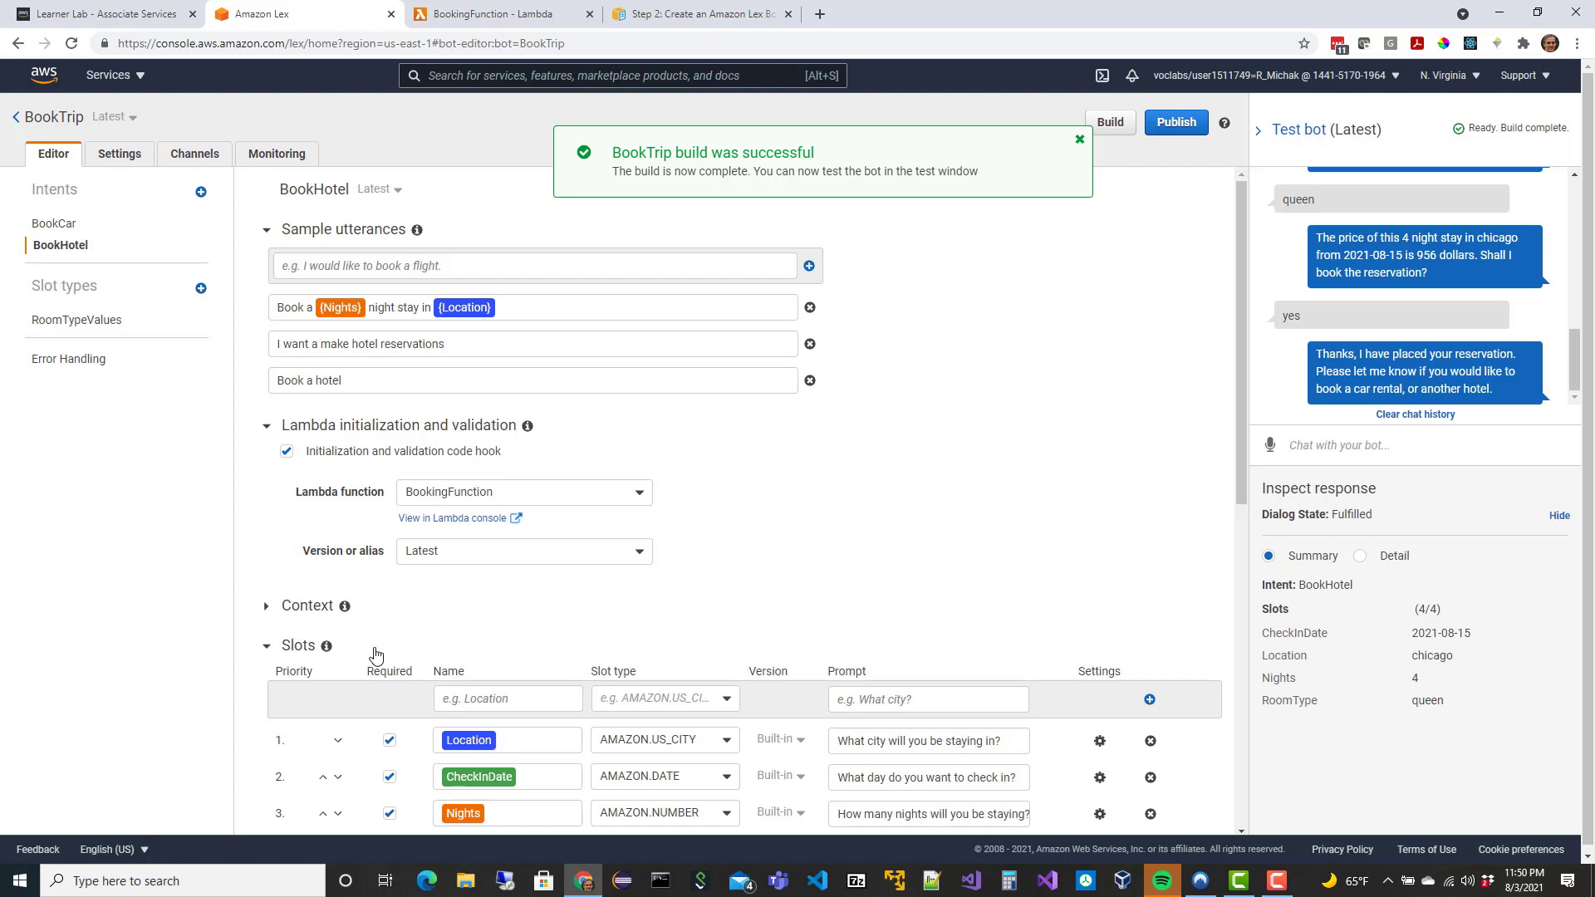
Open BookingFunction's log stream in CloudWatch from the function's monitoring page and examine the BookCar and BookHotel log events.
scroll(702, 508, down, 1)
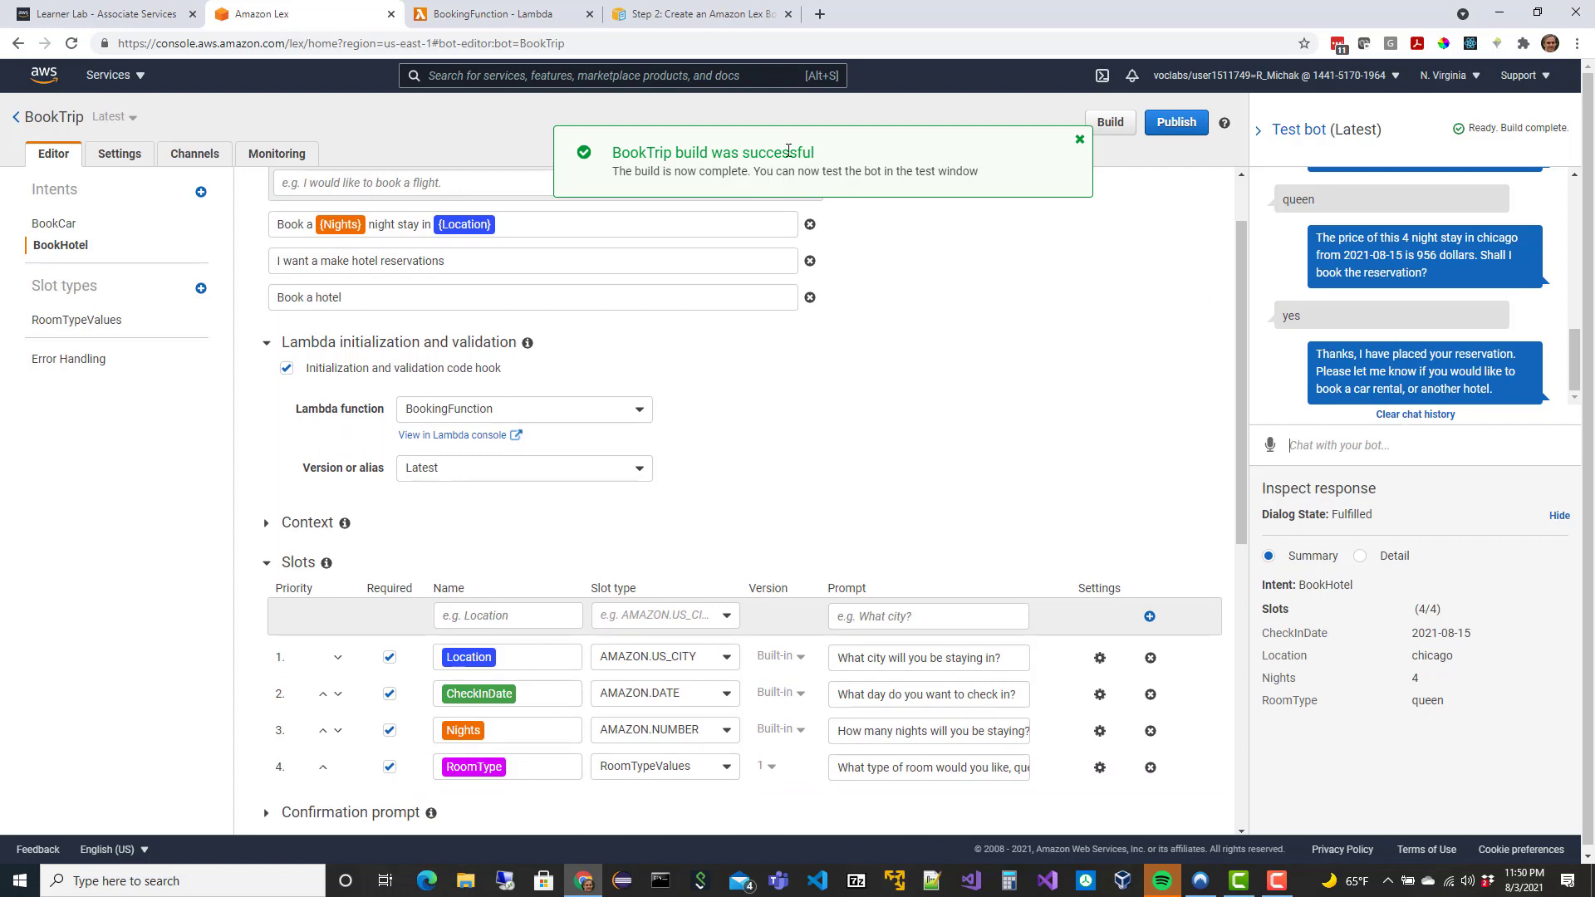
click(496, 14)
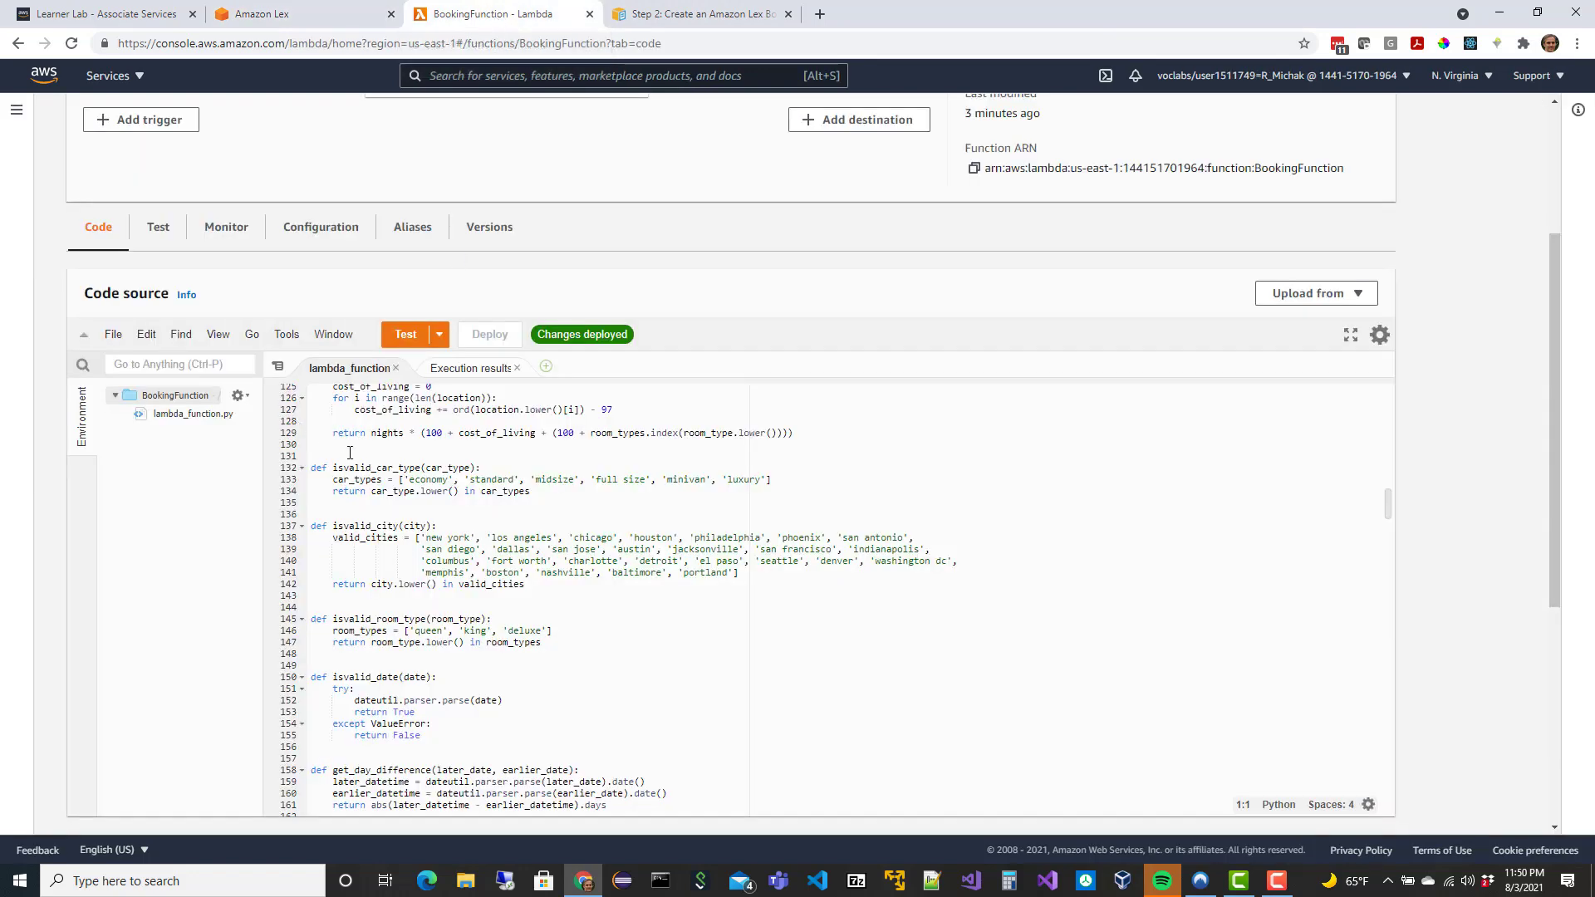
click(229, 237)
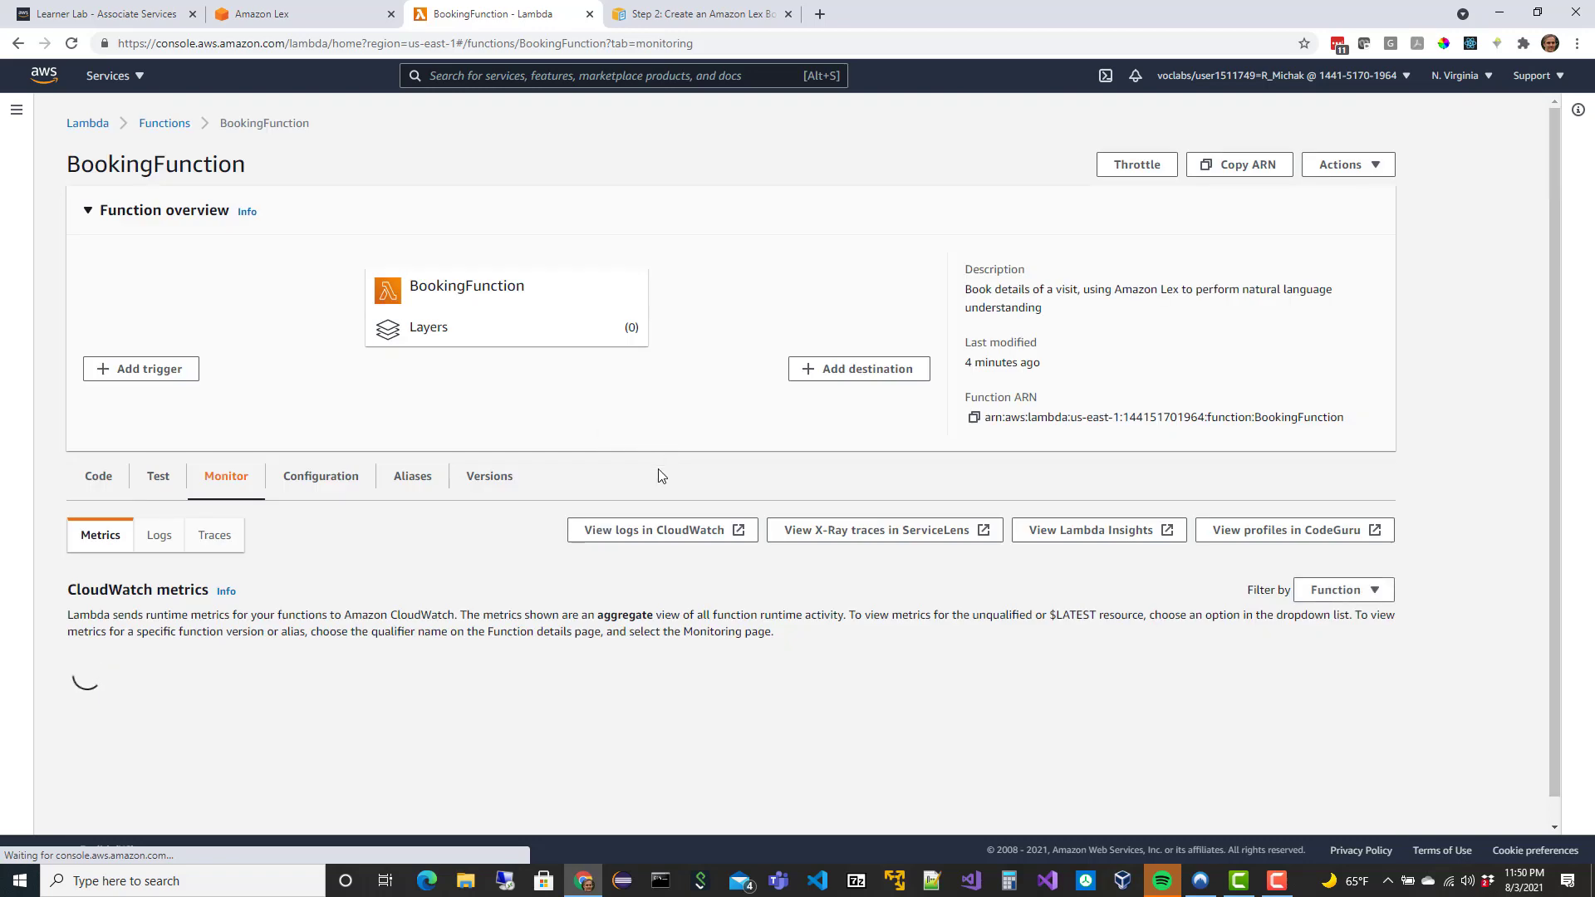
click(650, 531)
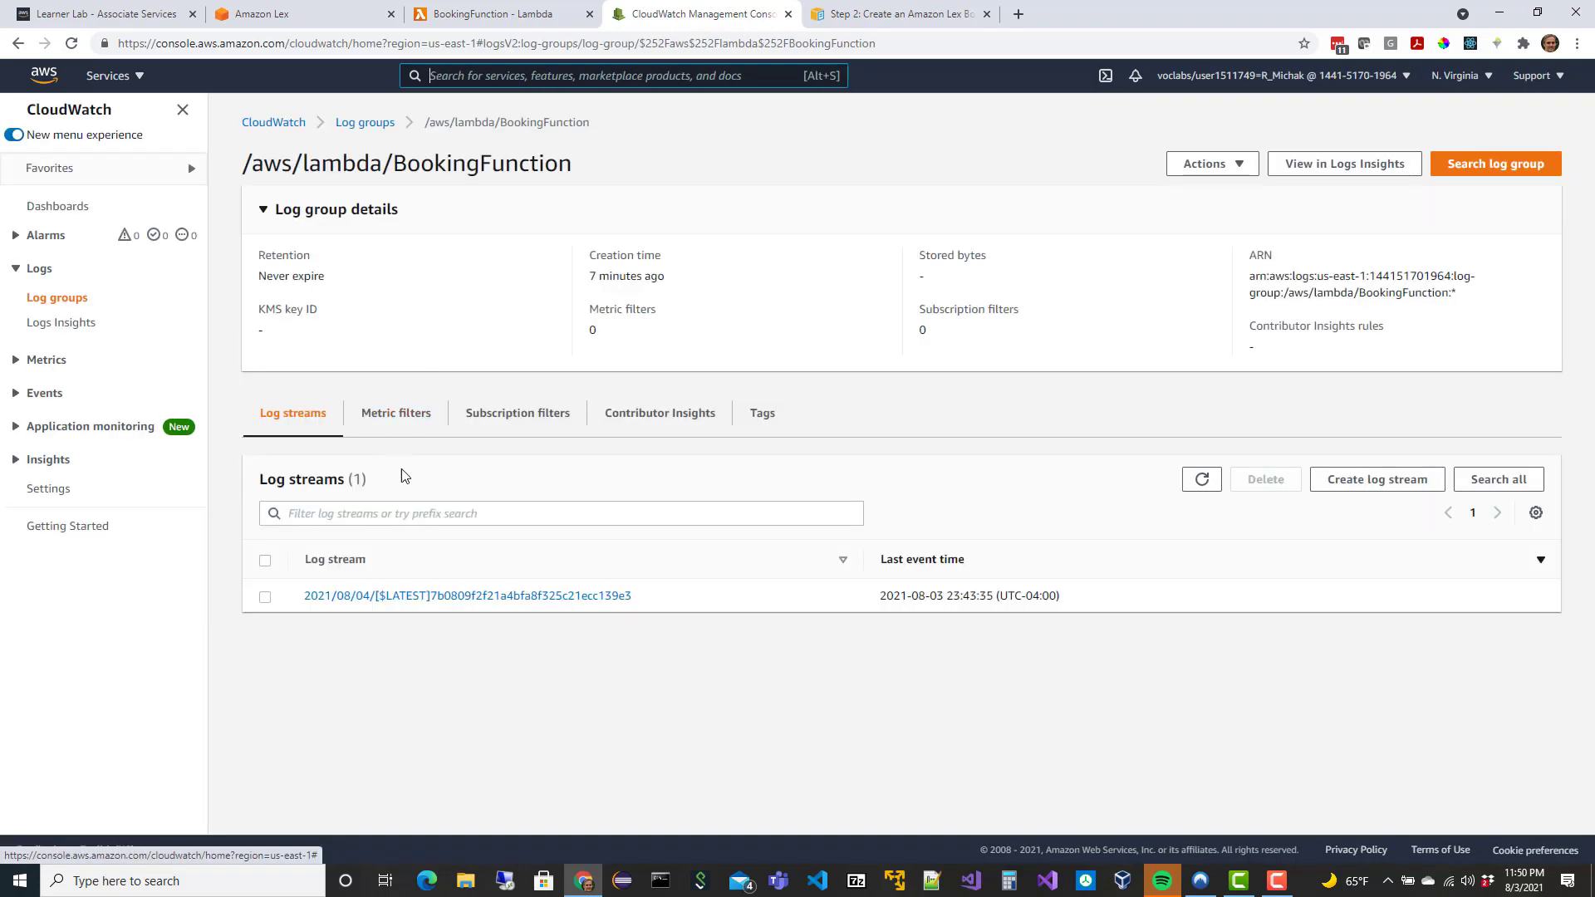
click(430, 599)
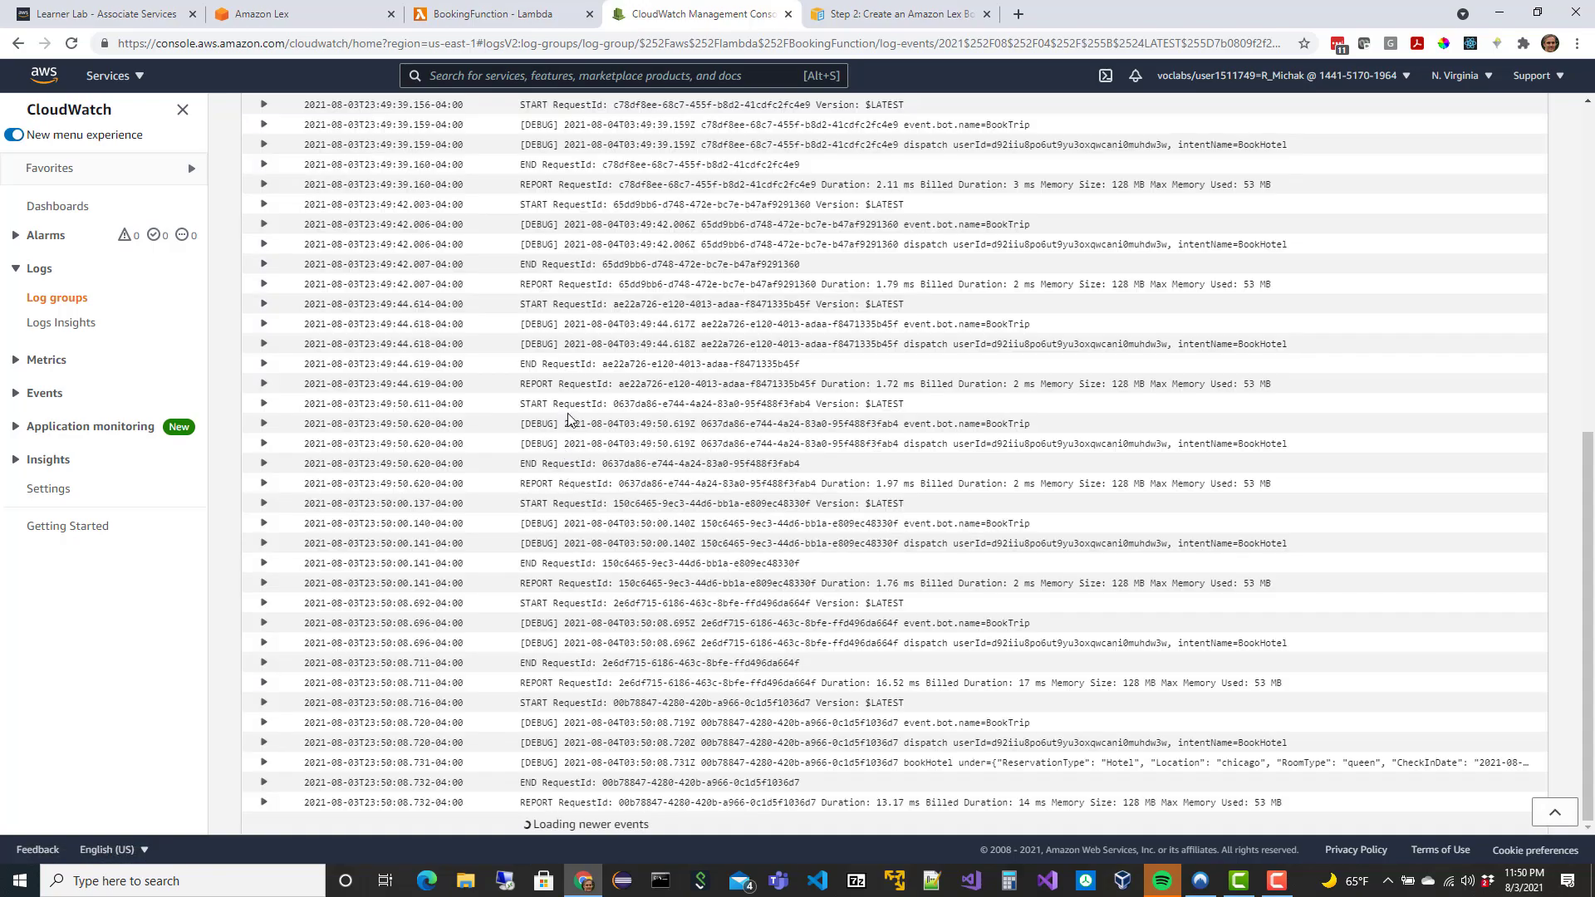
scroll(570, 419, up, 10)
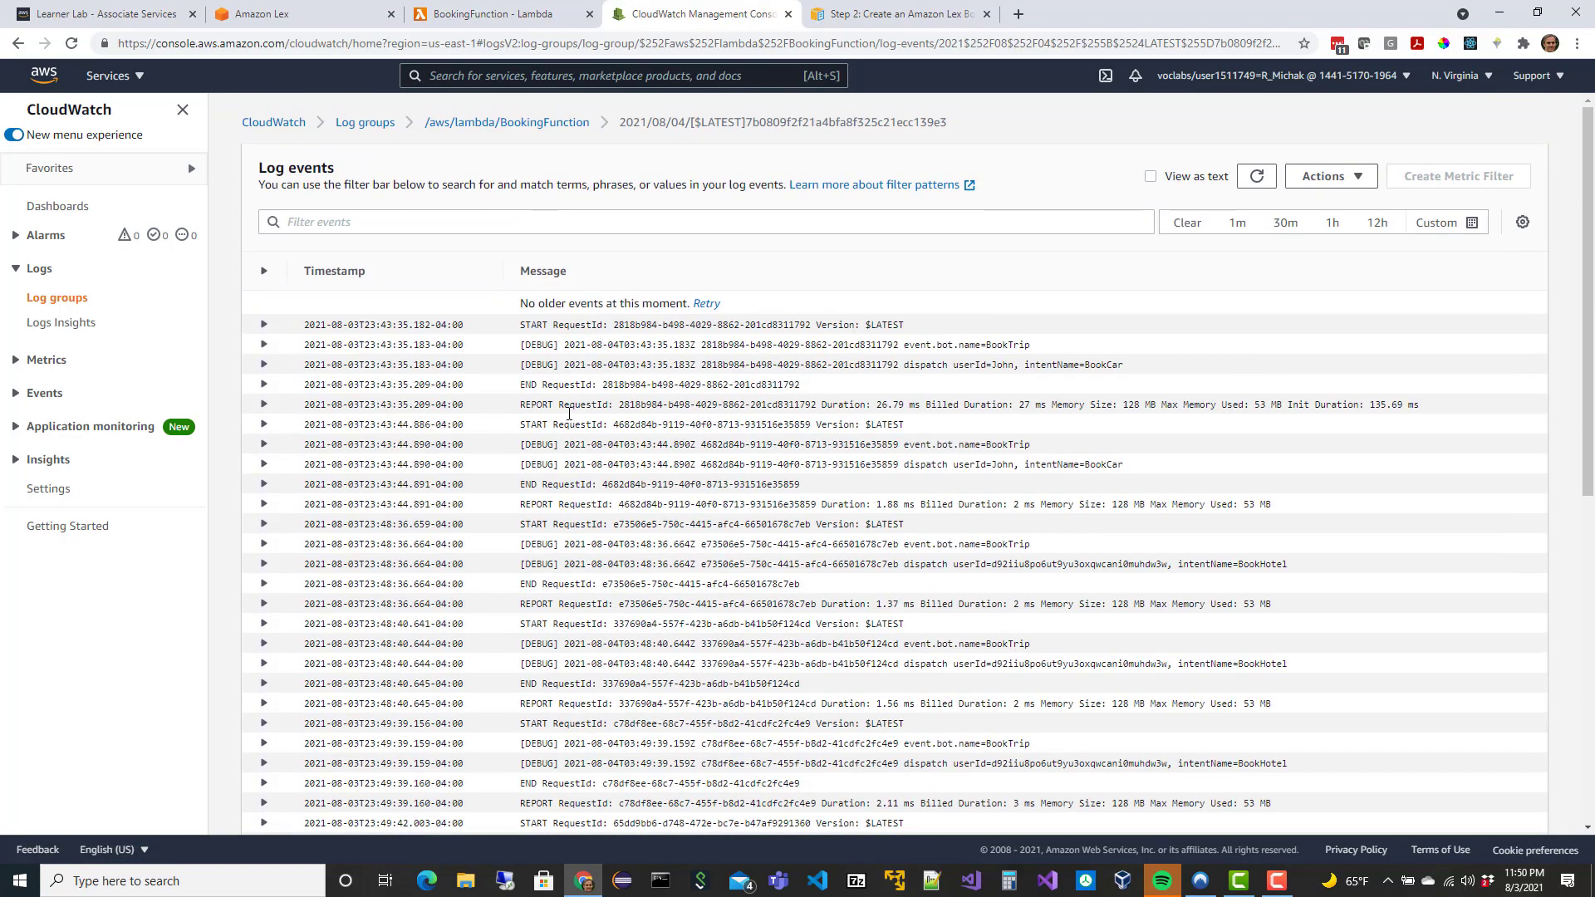
scroll(570, 415, down, 5)
scroll(570, 413, down, 3)
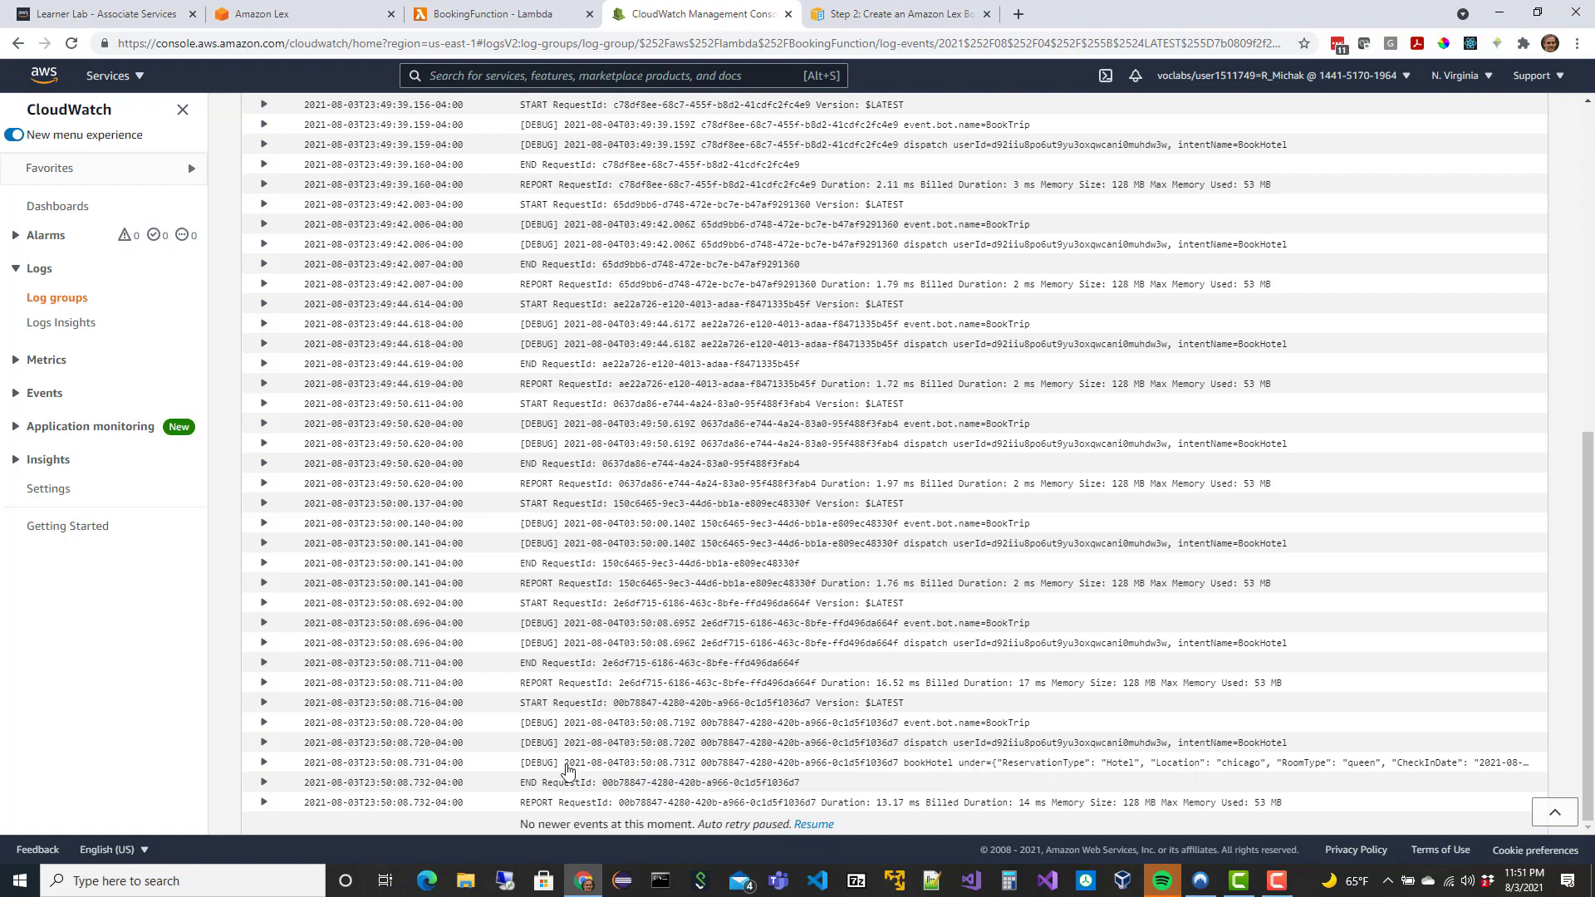
scroll(503, 548, up, 15)
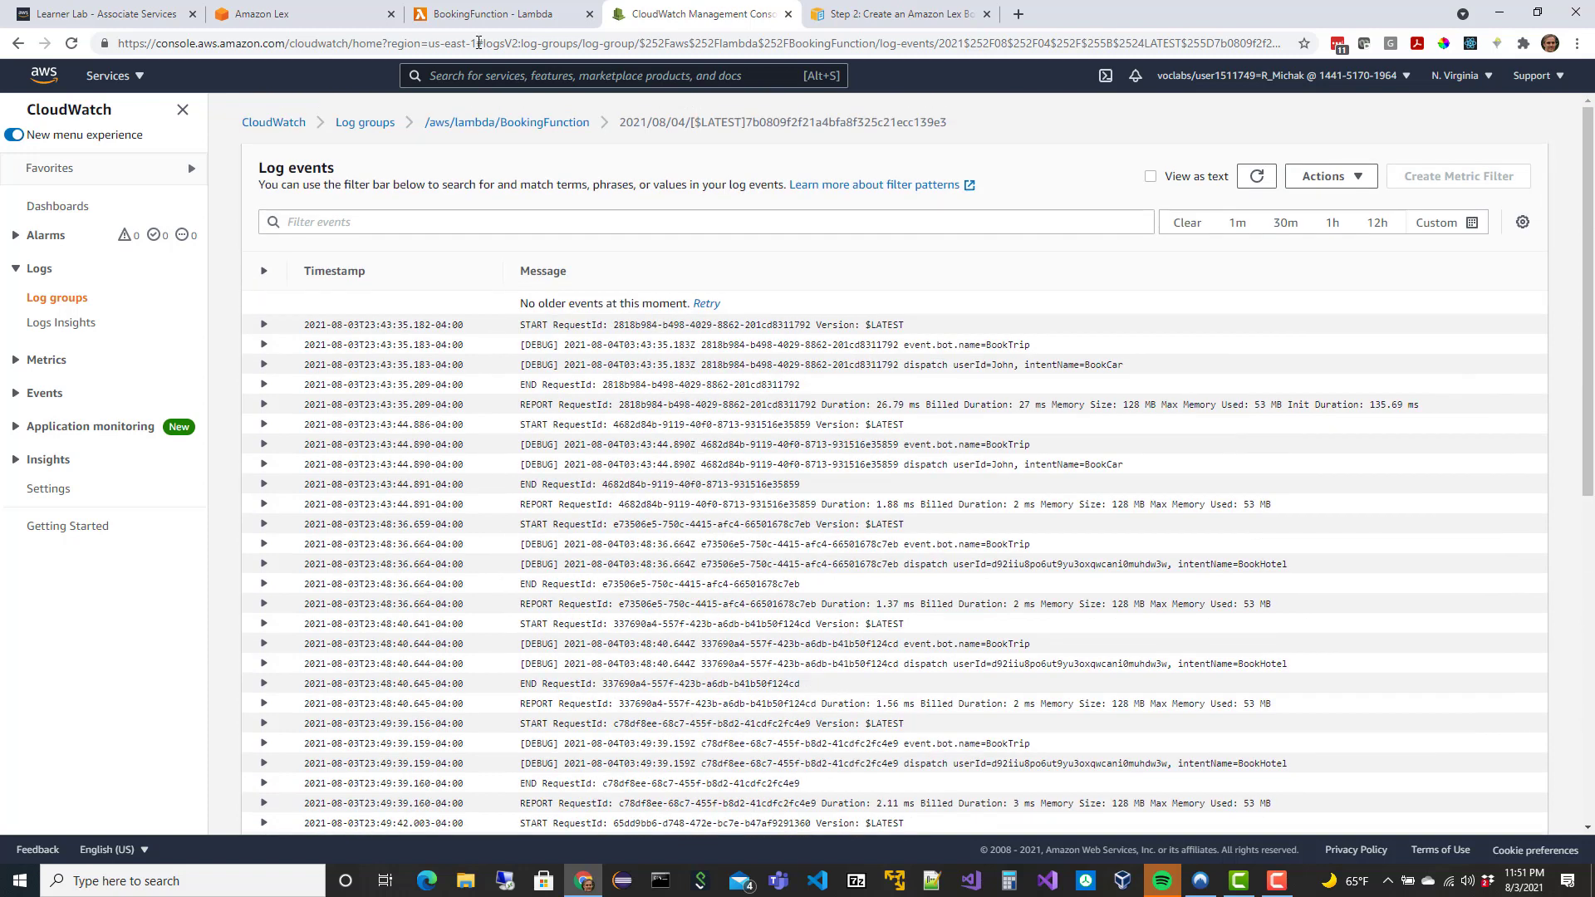
Return to BookingFunction's lambda_function code and examine the slot checks in the validate_hotel function.
click(492, 14)
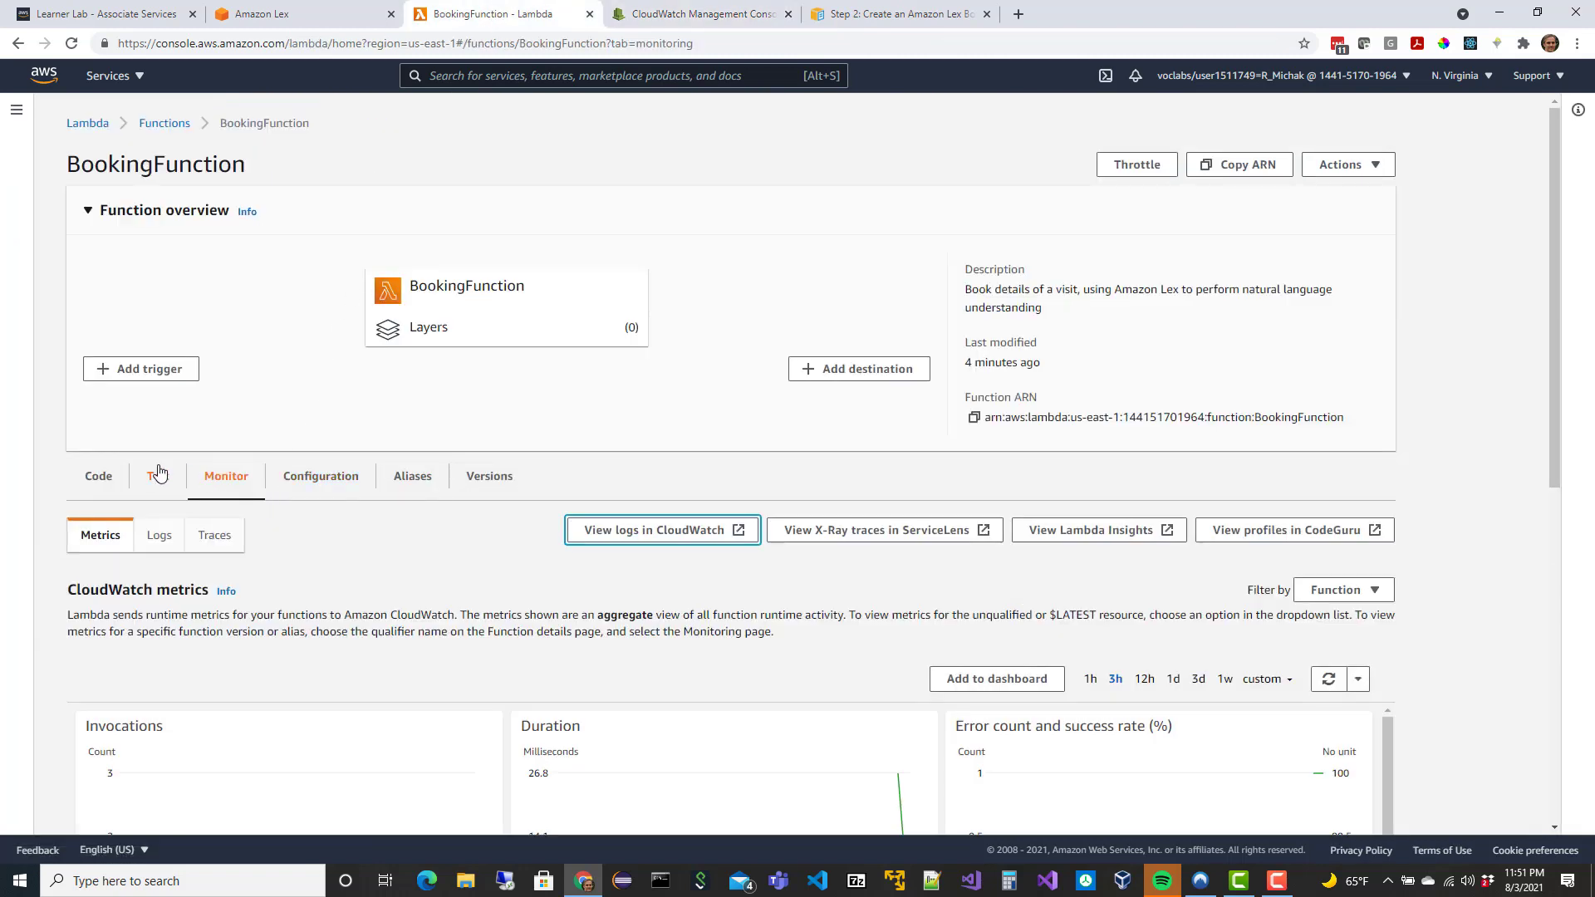
click(107, 480)
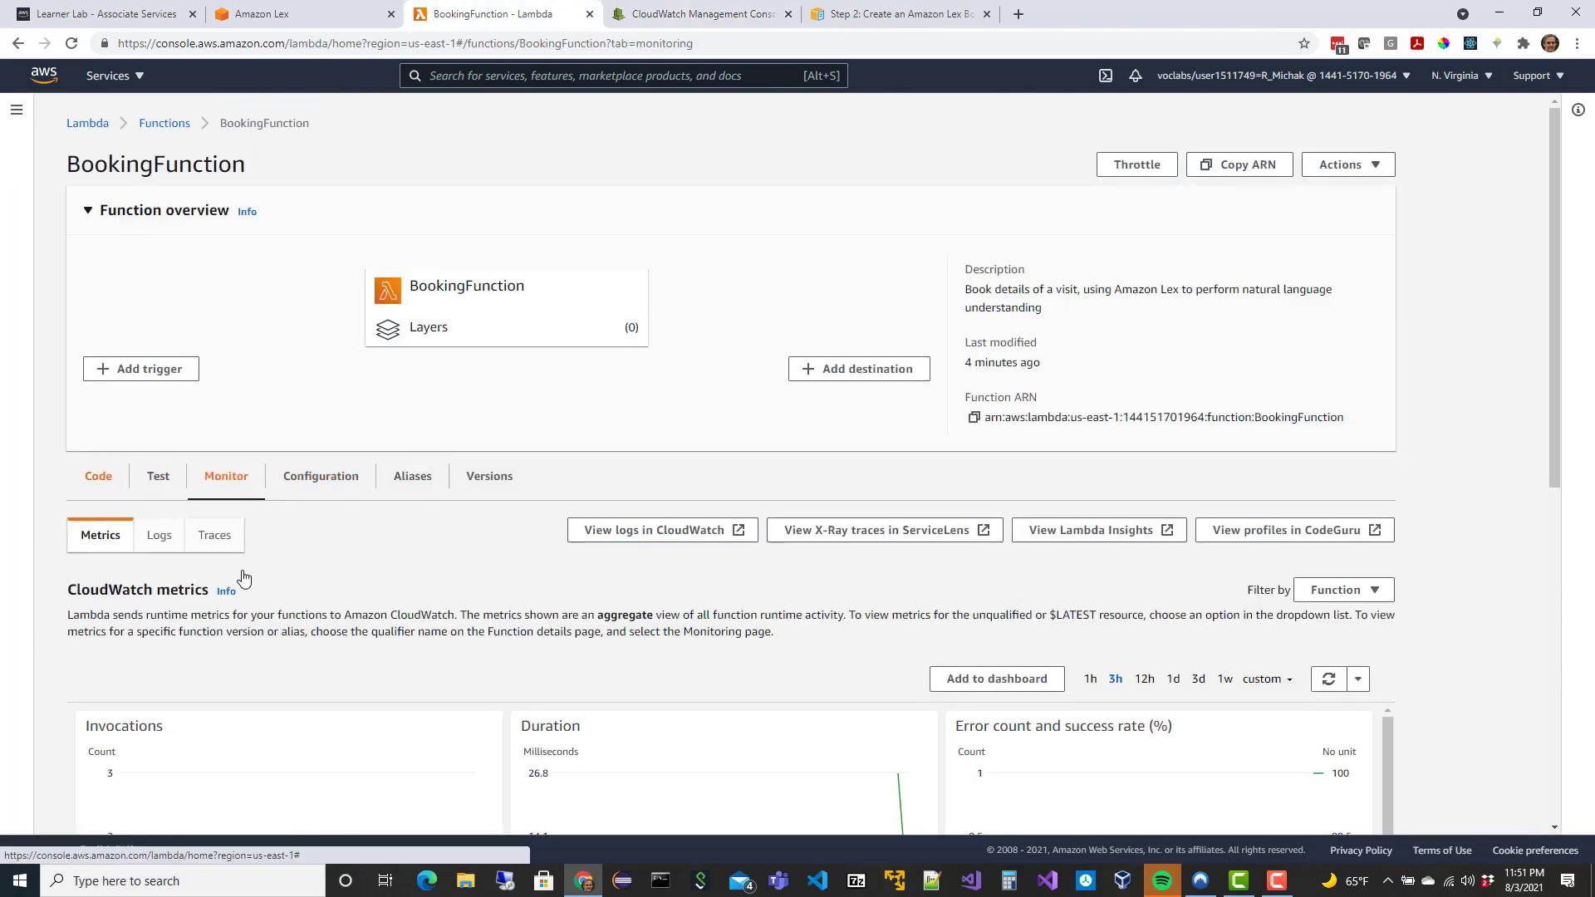
scroll(349, 554, down, 1)
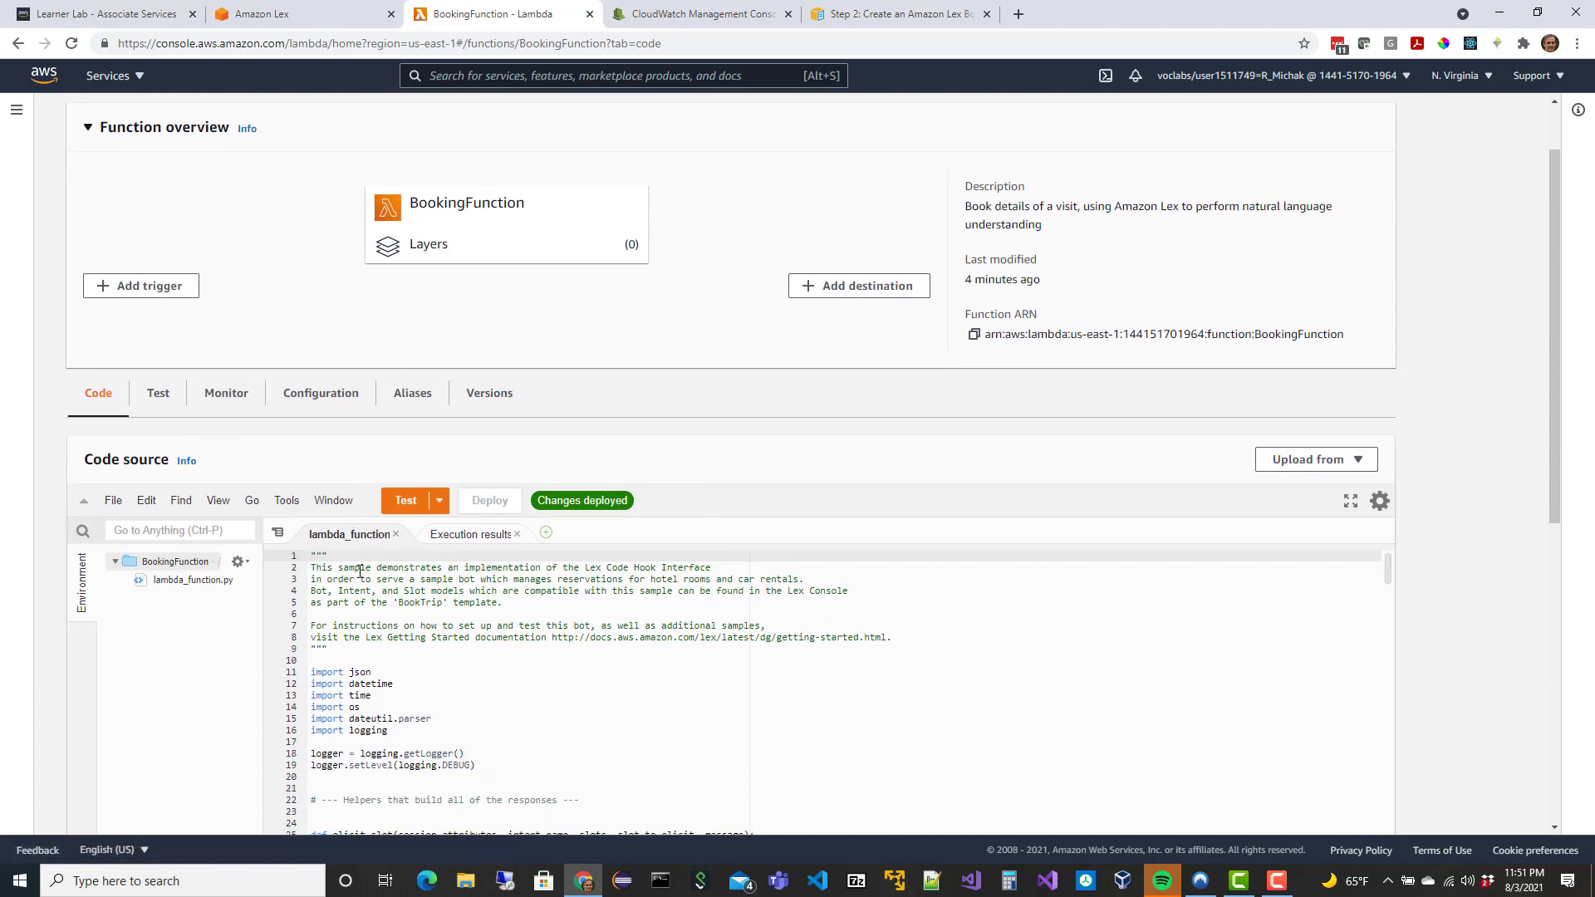
scroll(349, 554, down, 1)
scroll(535, 616, down, 10)
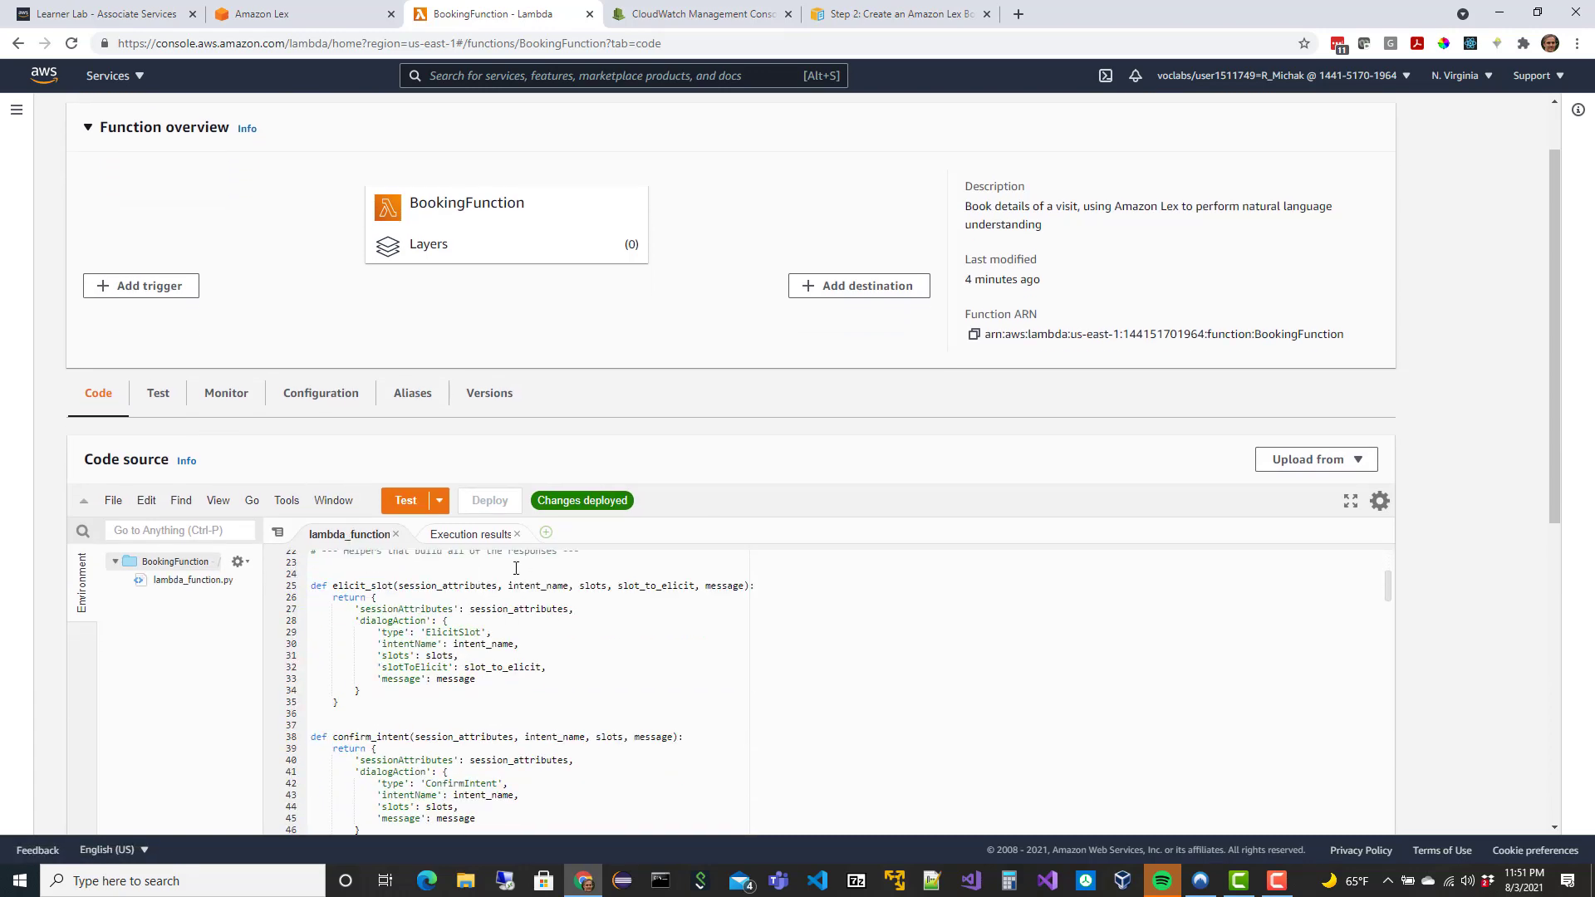
scroll(535, 616, down, 13)
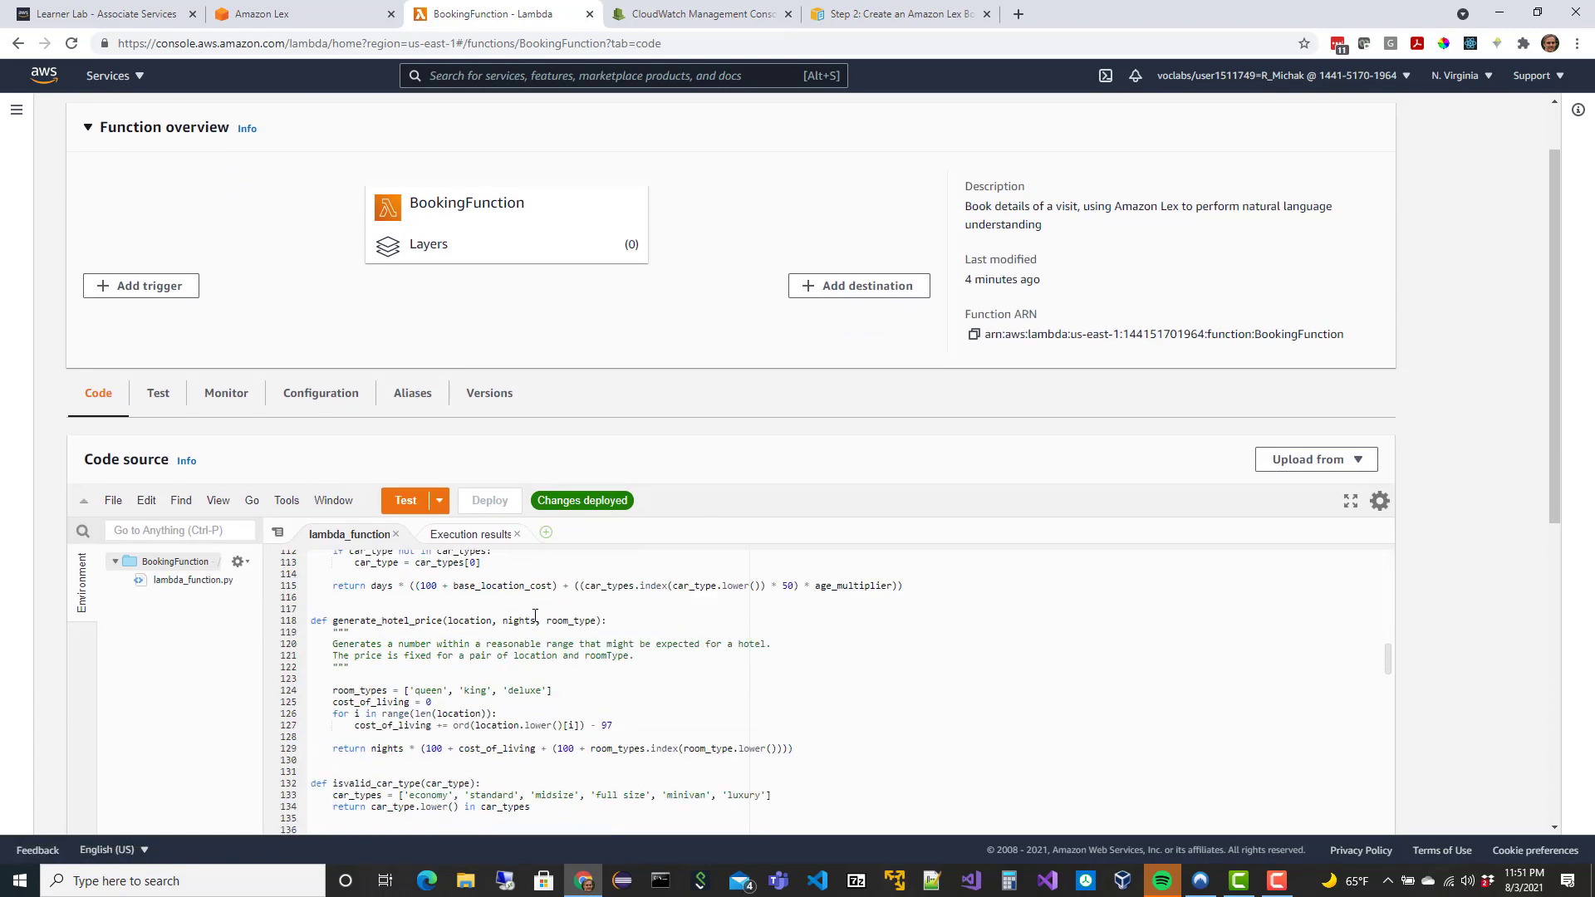
scroll(534, 615, down, 11)
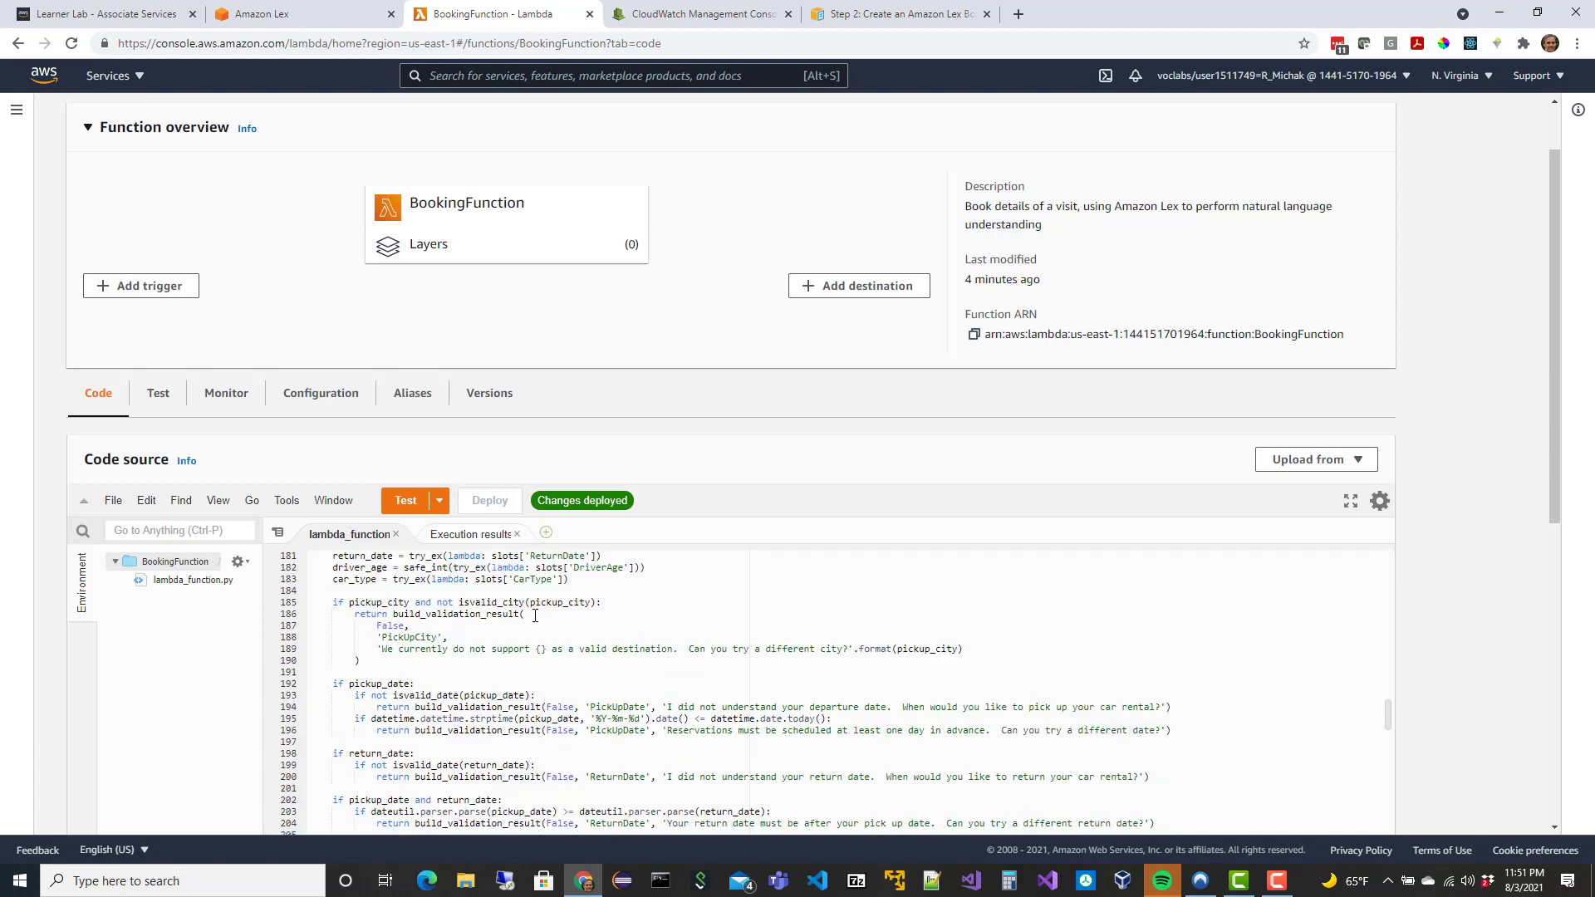
scroll(535, 616, down, 3)
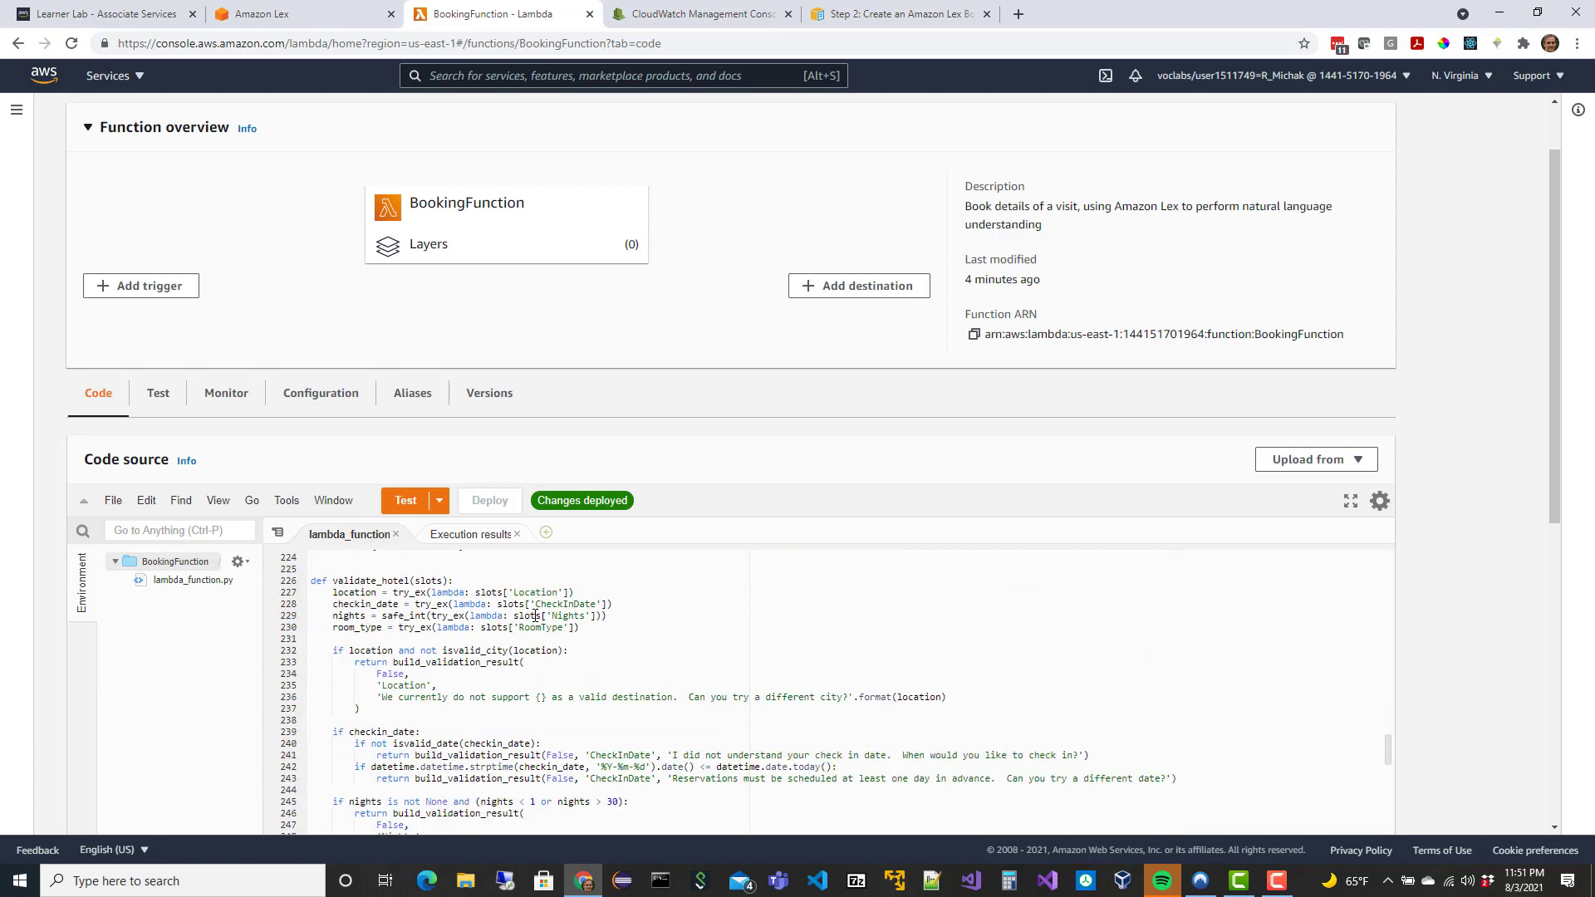
scroll(535, 616, down, 3)
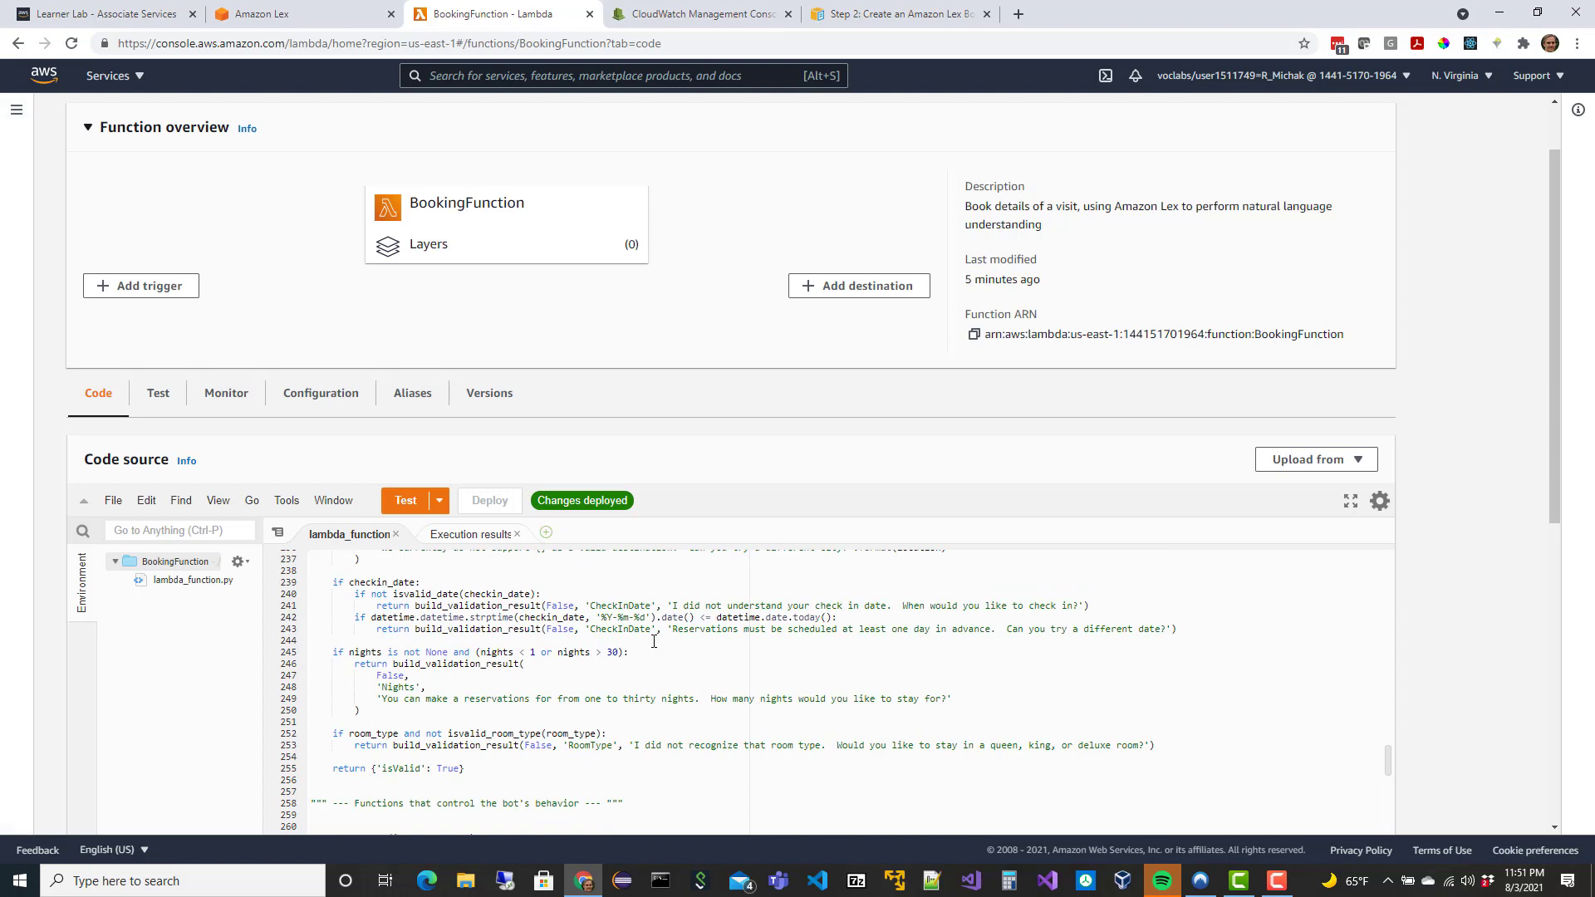
Examine the book_hotel and book_car handlers and the line in dispatch that reads the intent name from the request.
scroll(653, 641, down, 6)
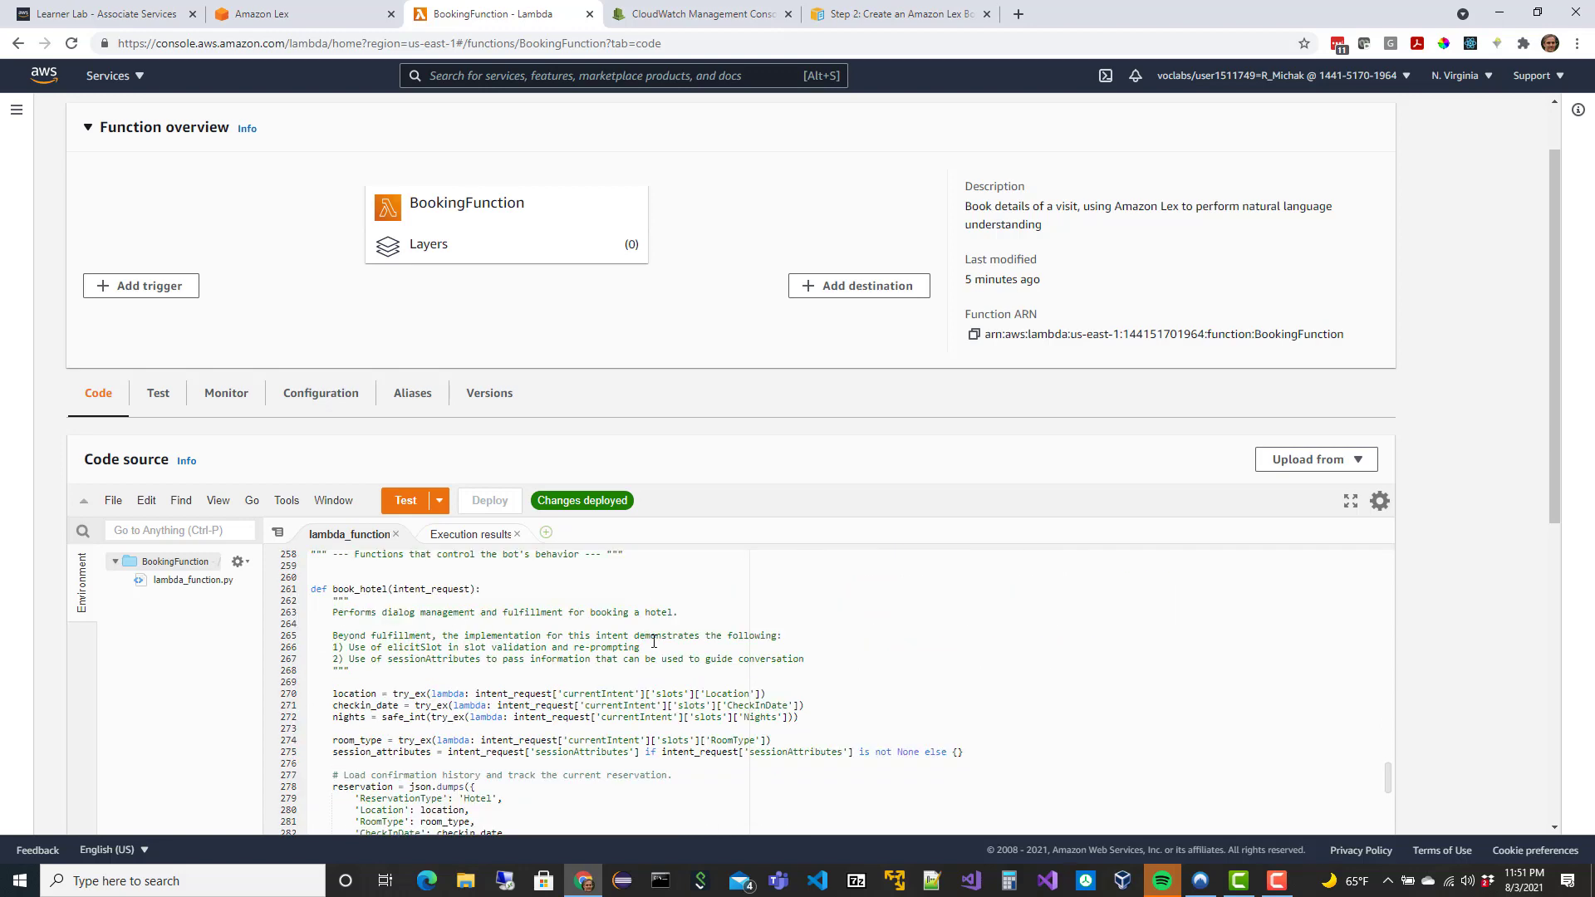
scroll(653, 641, down, 6)
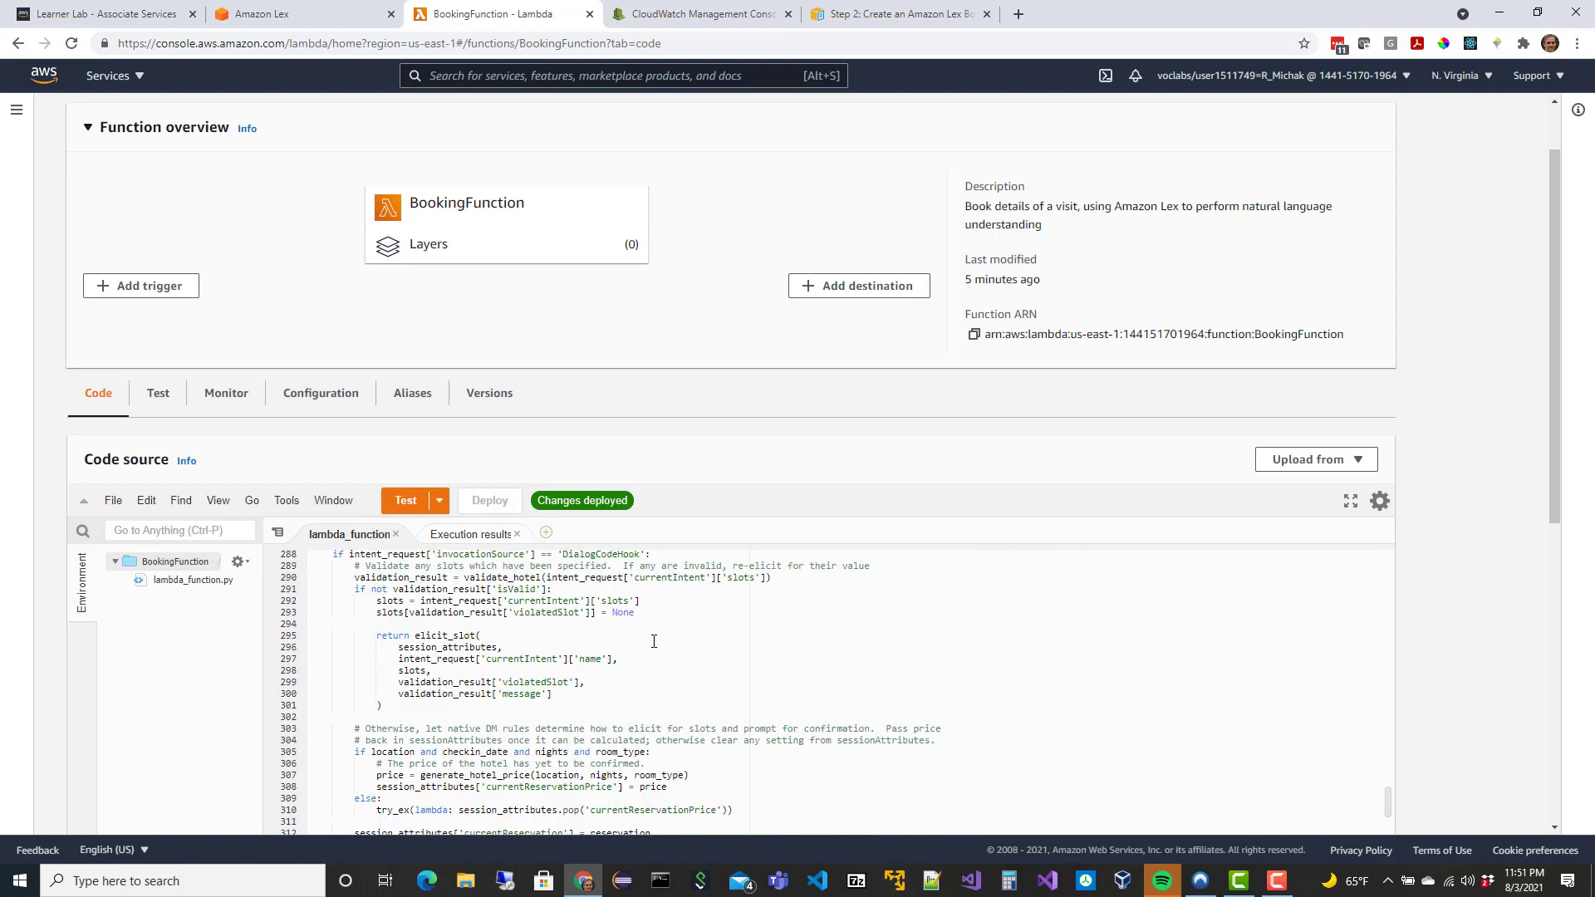
scroll(653, 641, down, 10)
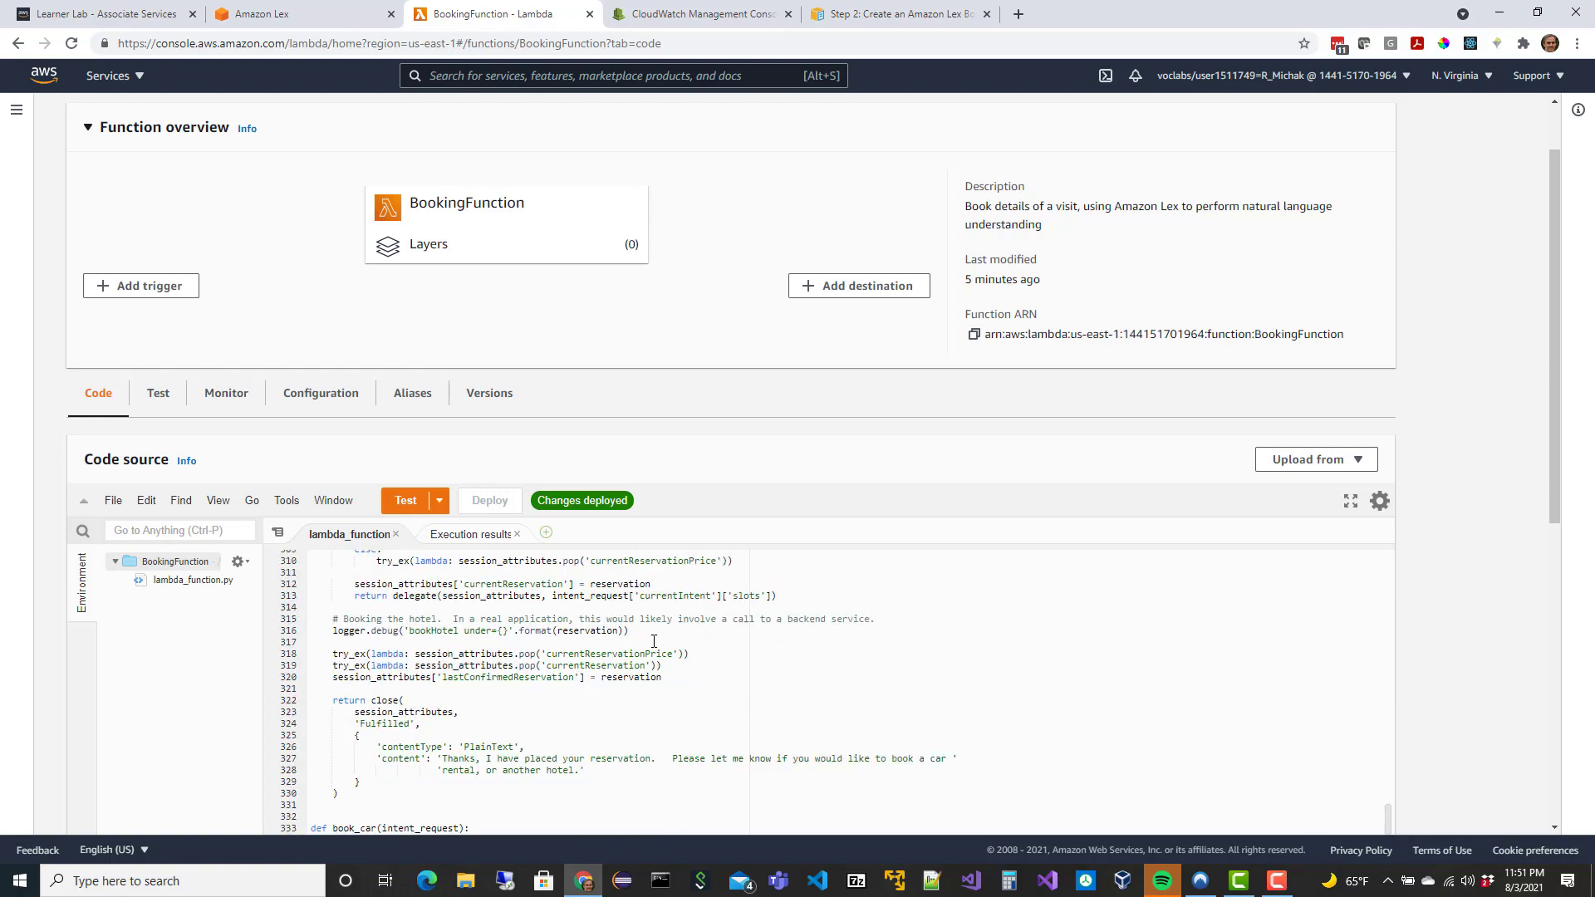
scroll(654, 641, down, 20)
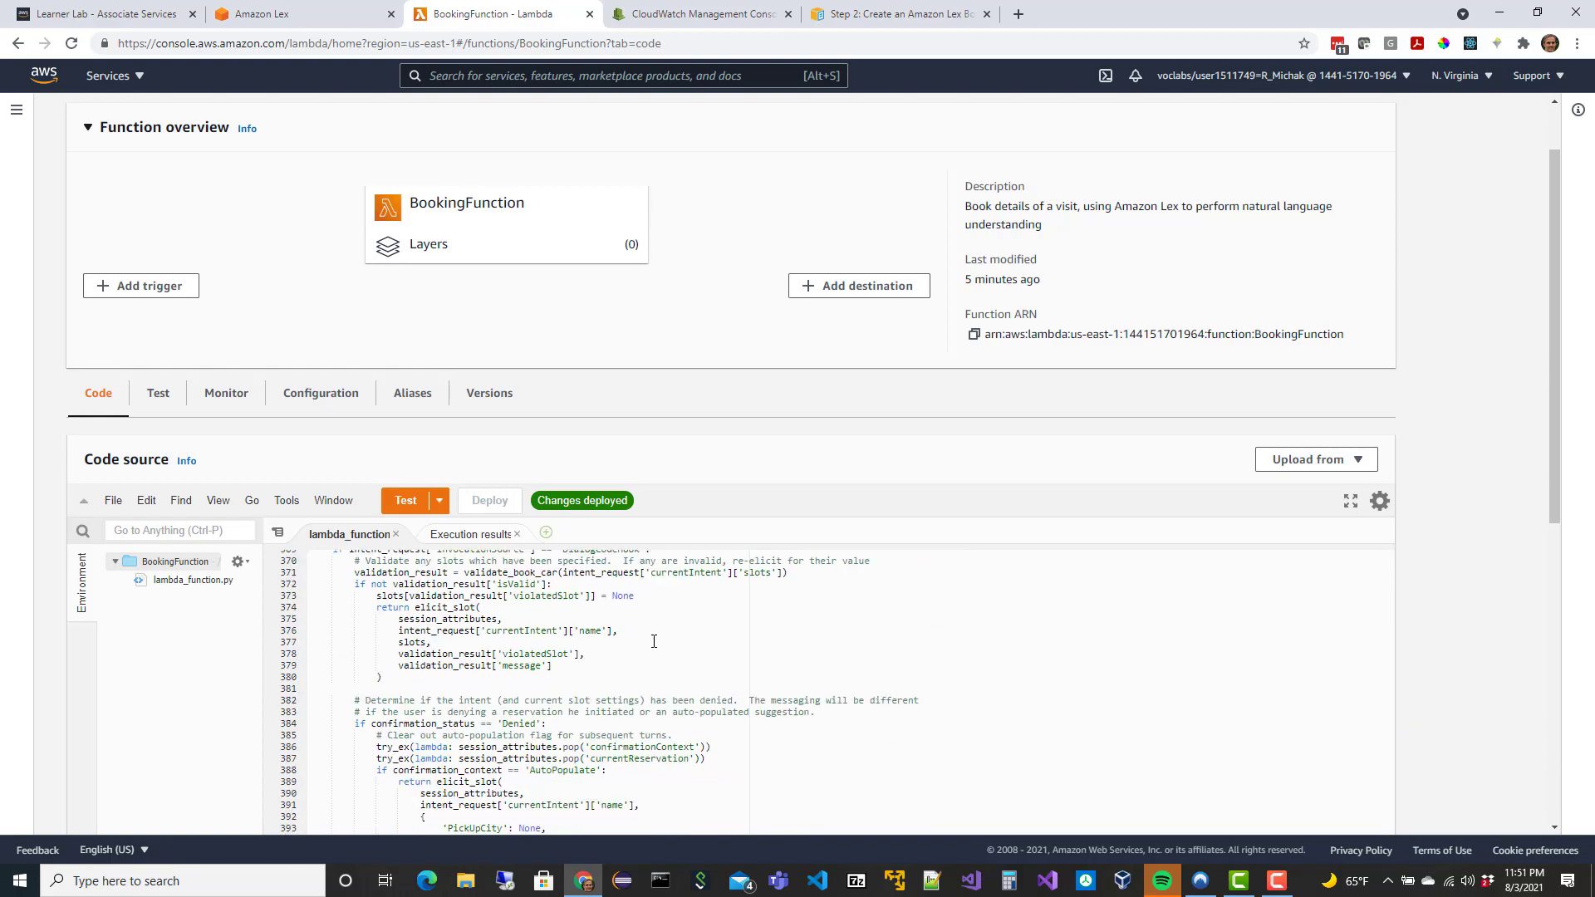
scroll(653, 642, down, 12)
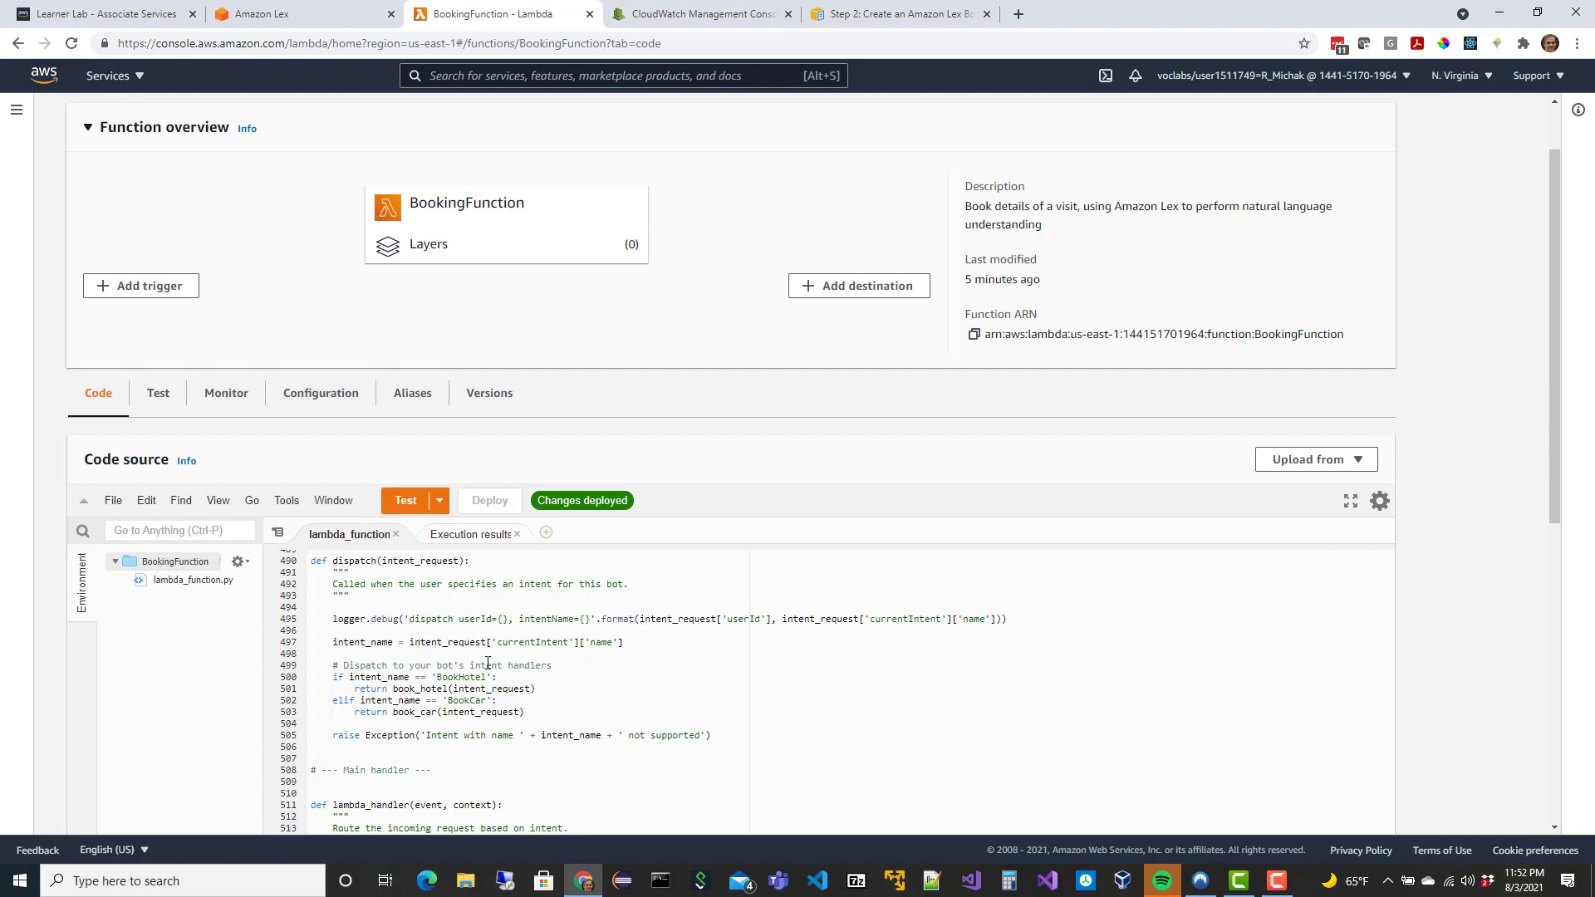
drag(409, 643, 589, 649)
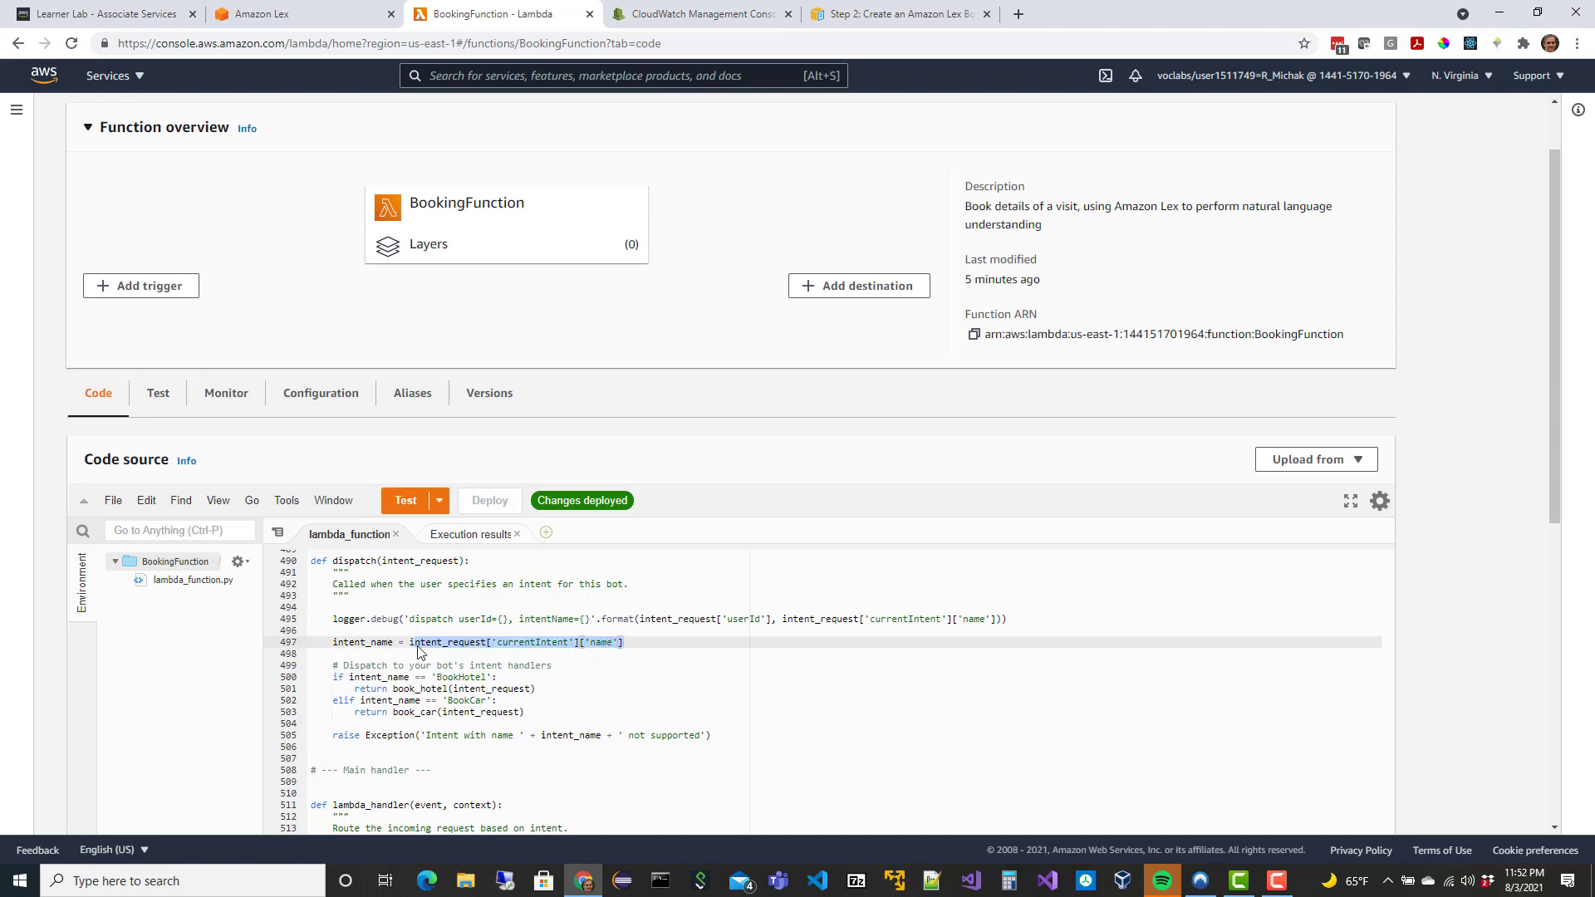
drag(409, 644, 627, 645)
Open the Amazon Lex guide's Details of the Information Flow page and examine the event passed to Lambda for the BookHotel intent.
click(307, 14)
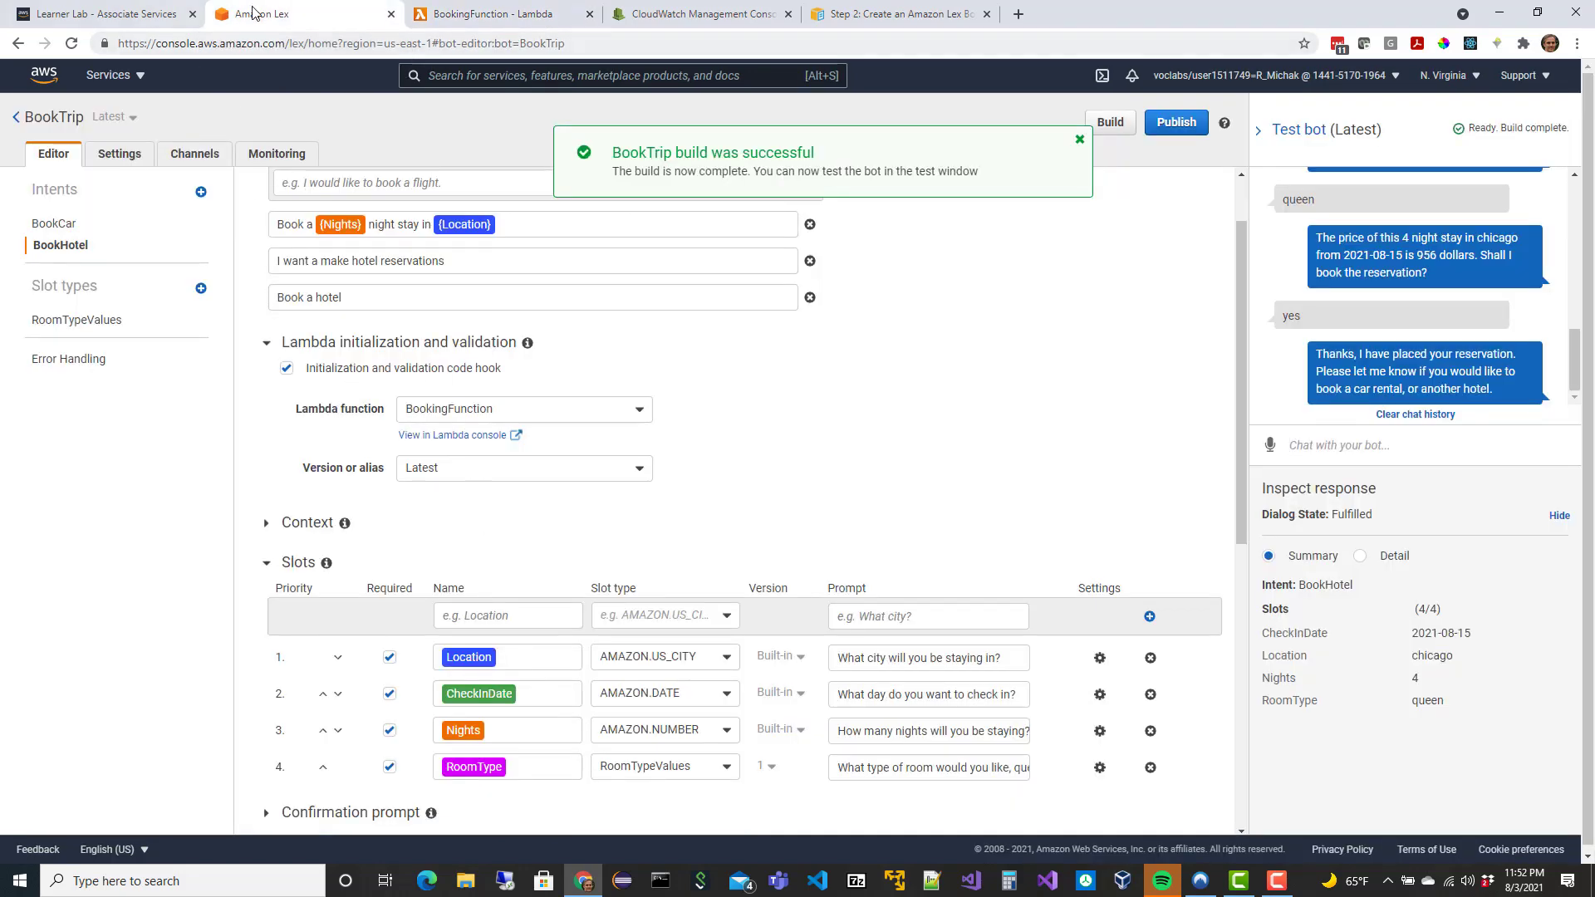
click(826, 21)
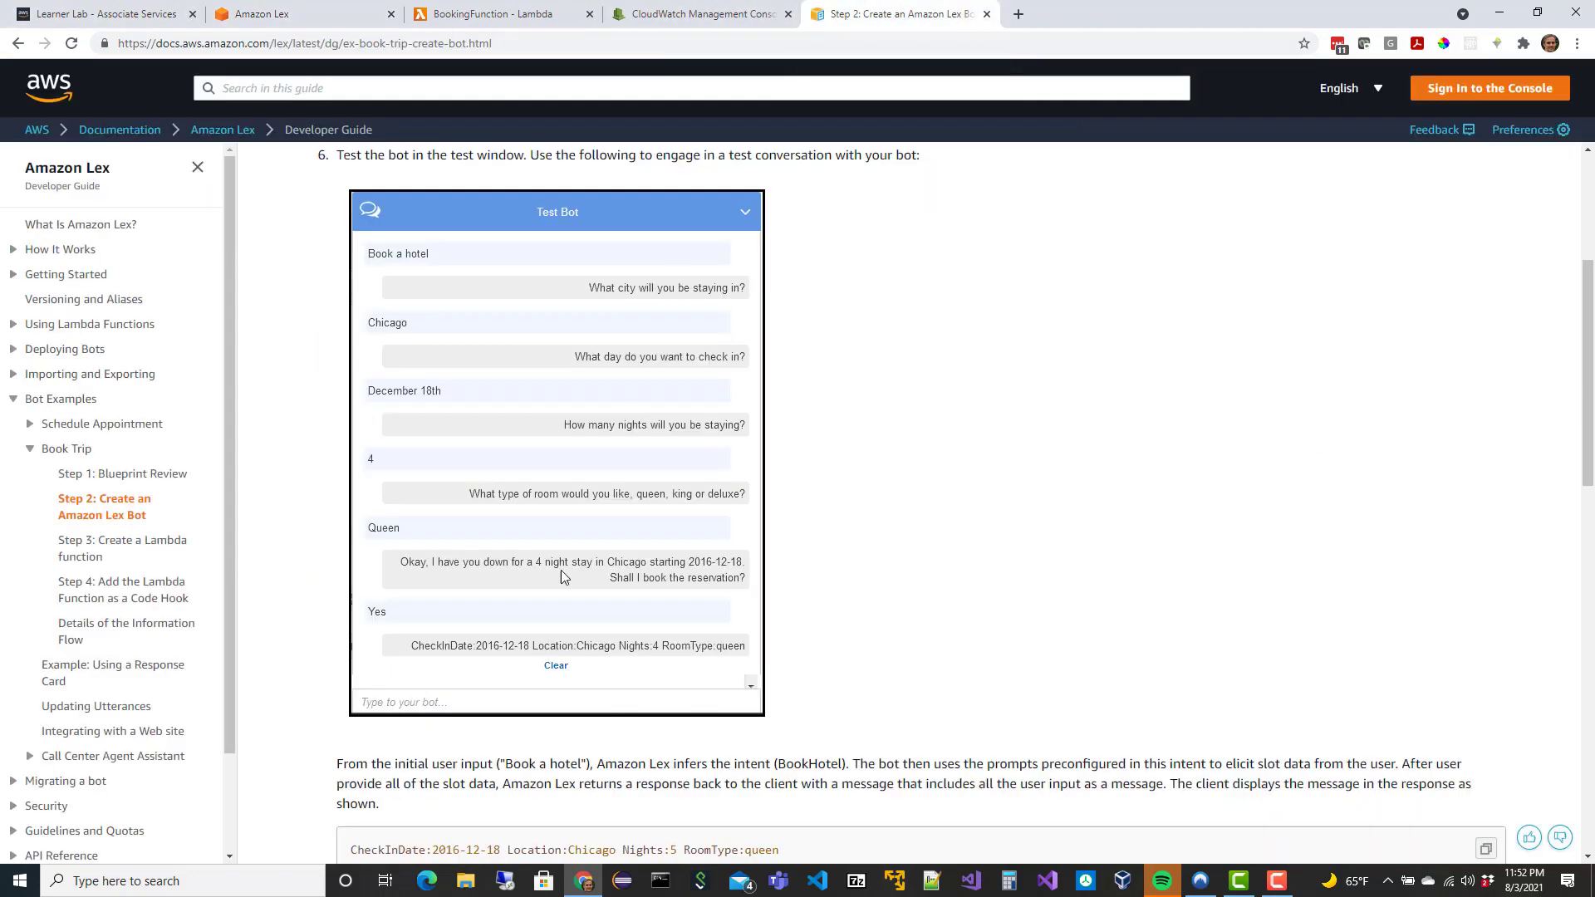
scroll(314, 517, down, 1)
scroll(314, 517, down, 2)
click(158, 542)
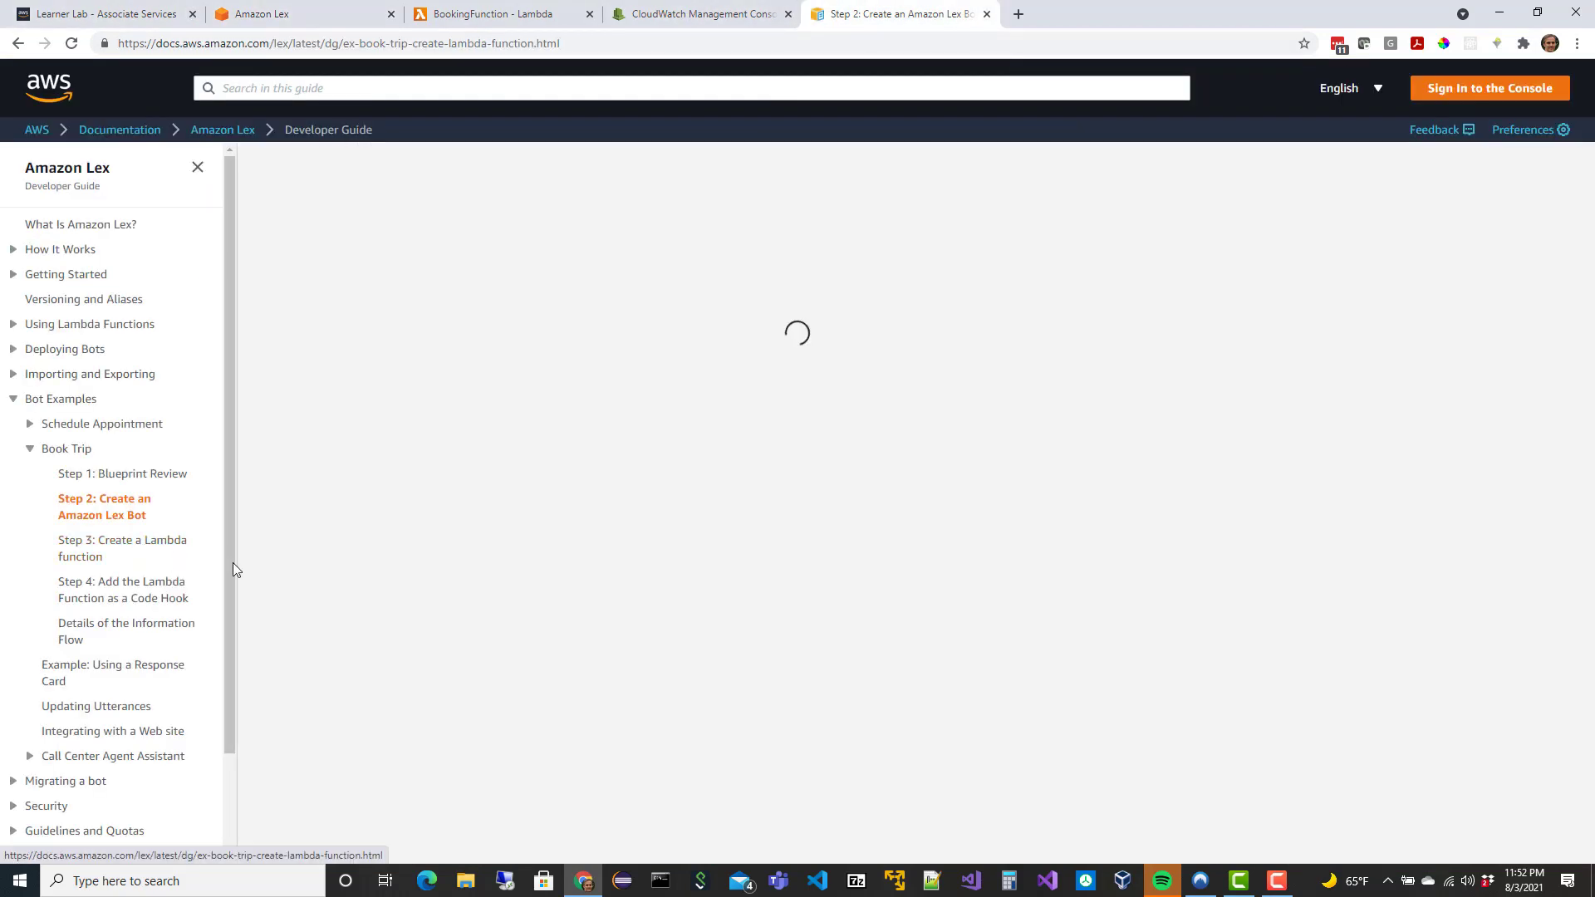
scroll(392, 617, down, 2)
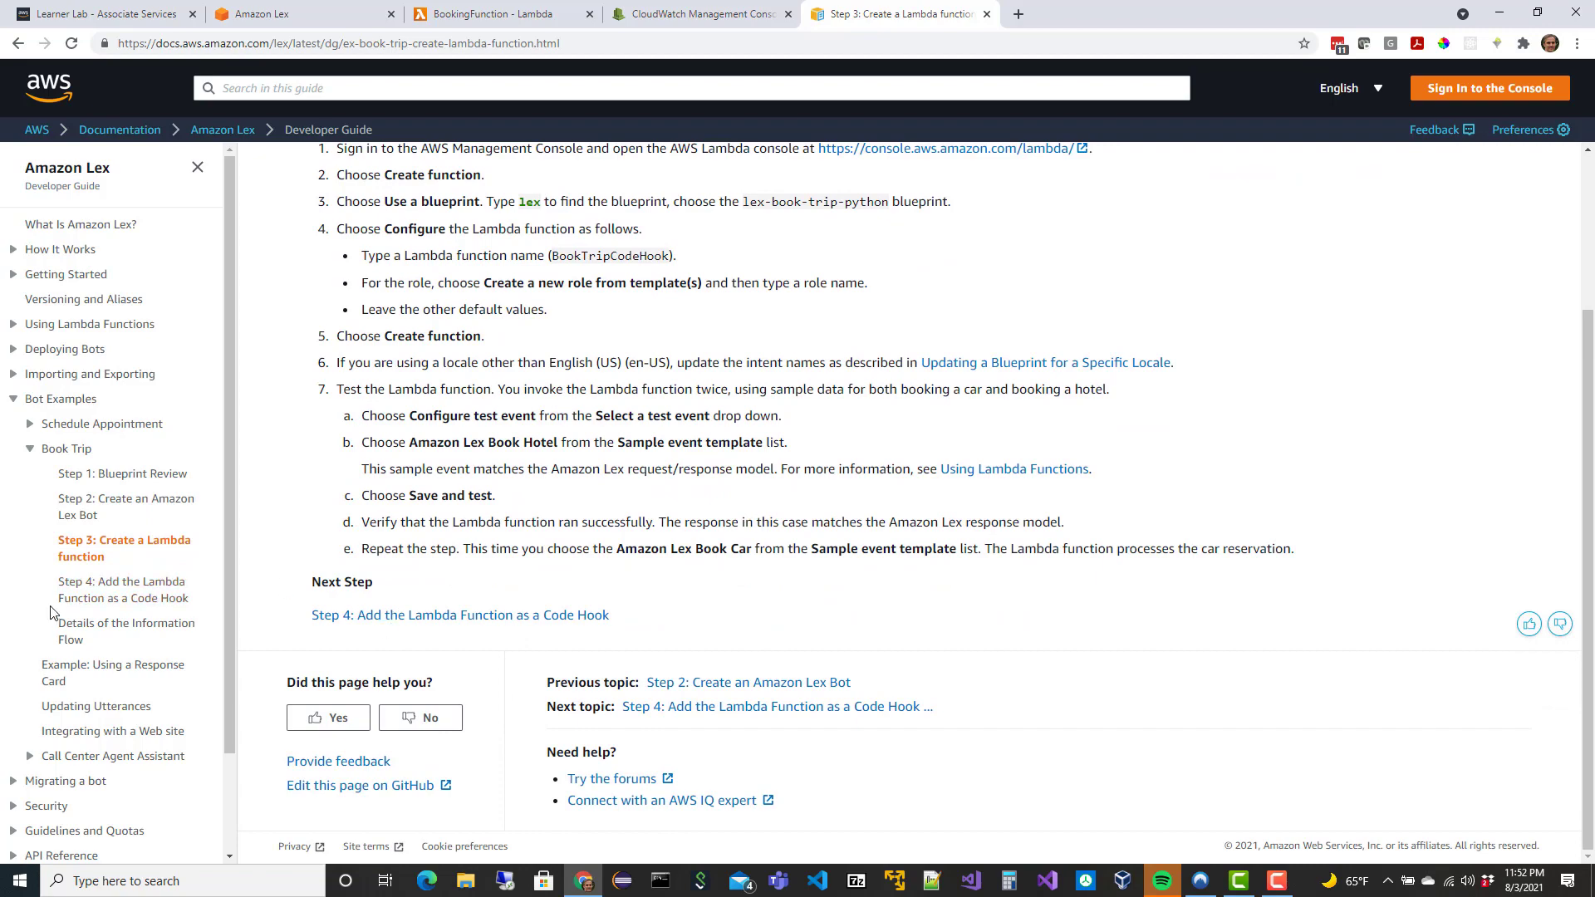
click(119, 633)
scroll(390, 610, down, 10)
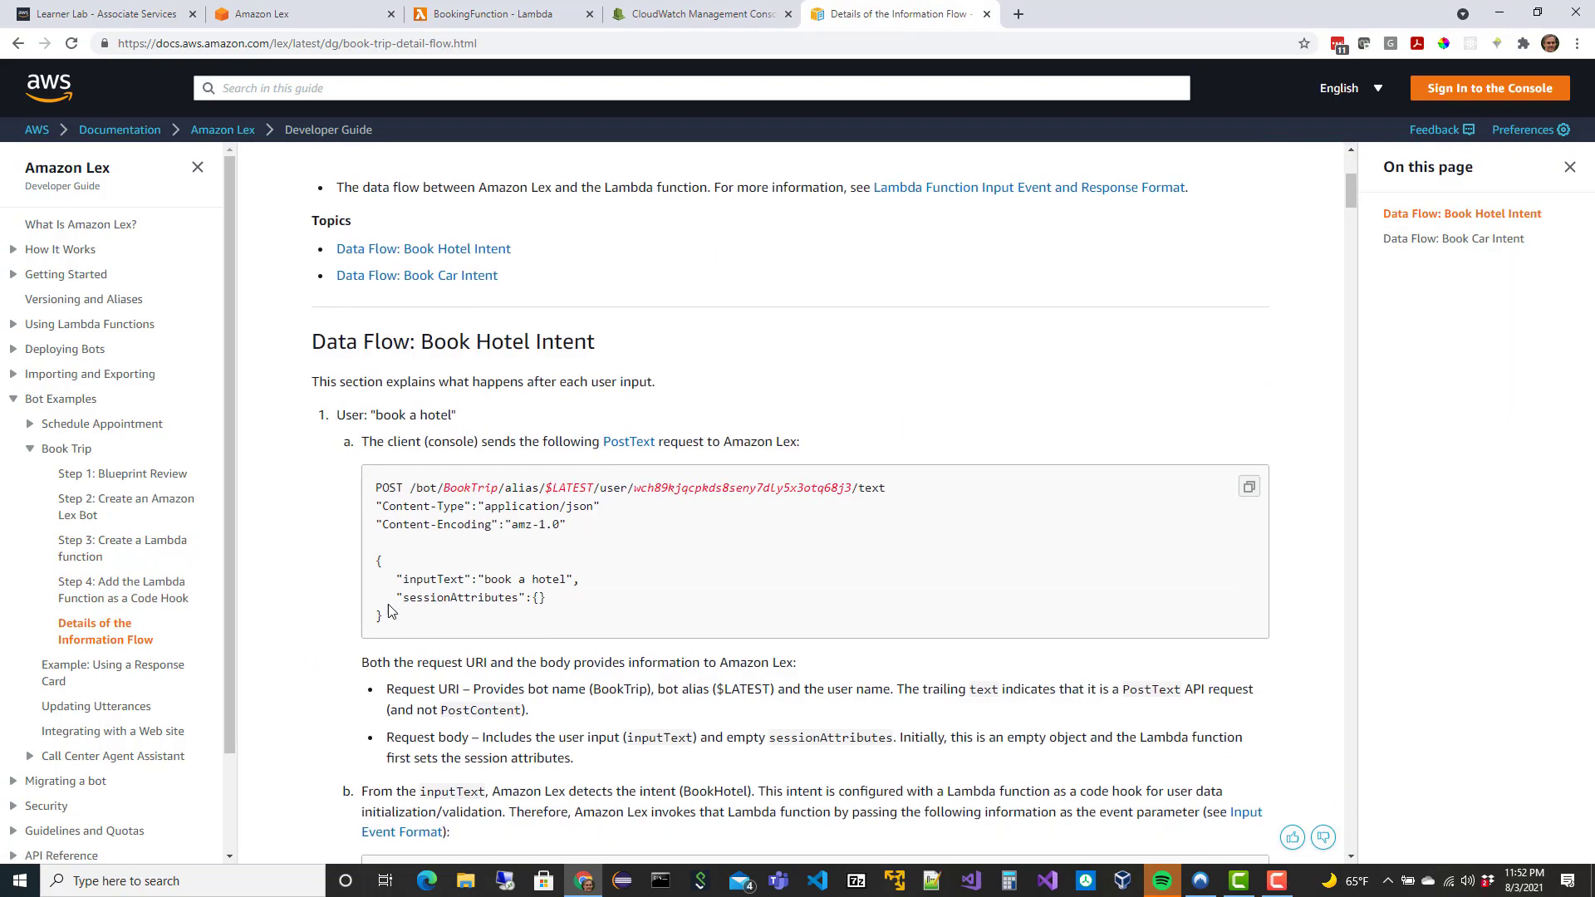
scroll(388, 611, down, 6)
scroll(388, 611, up, 5)
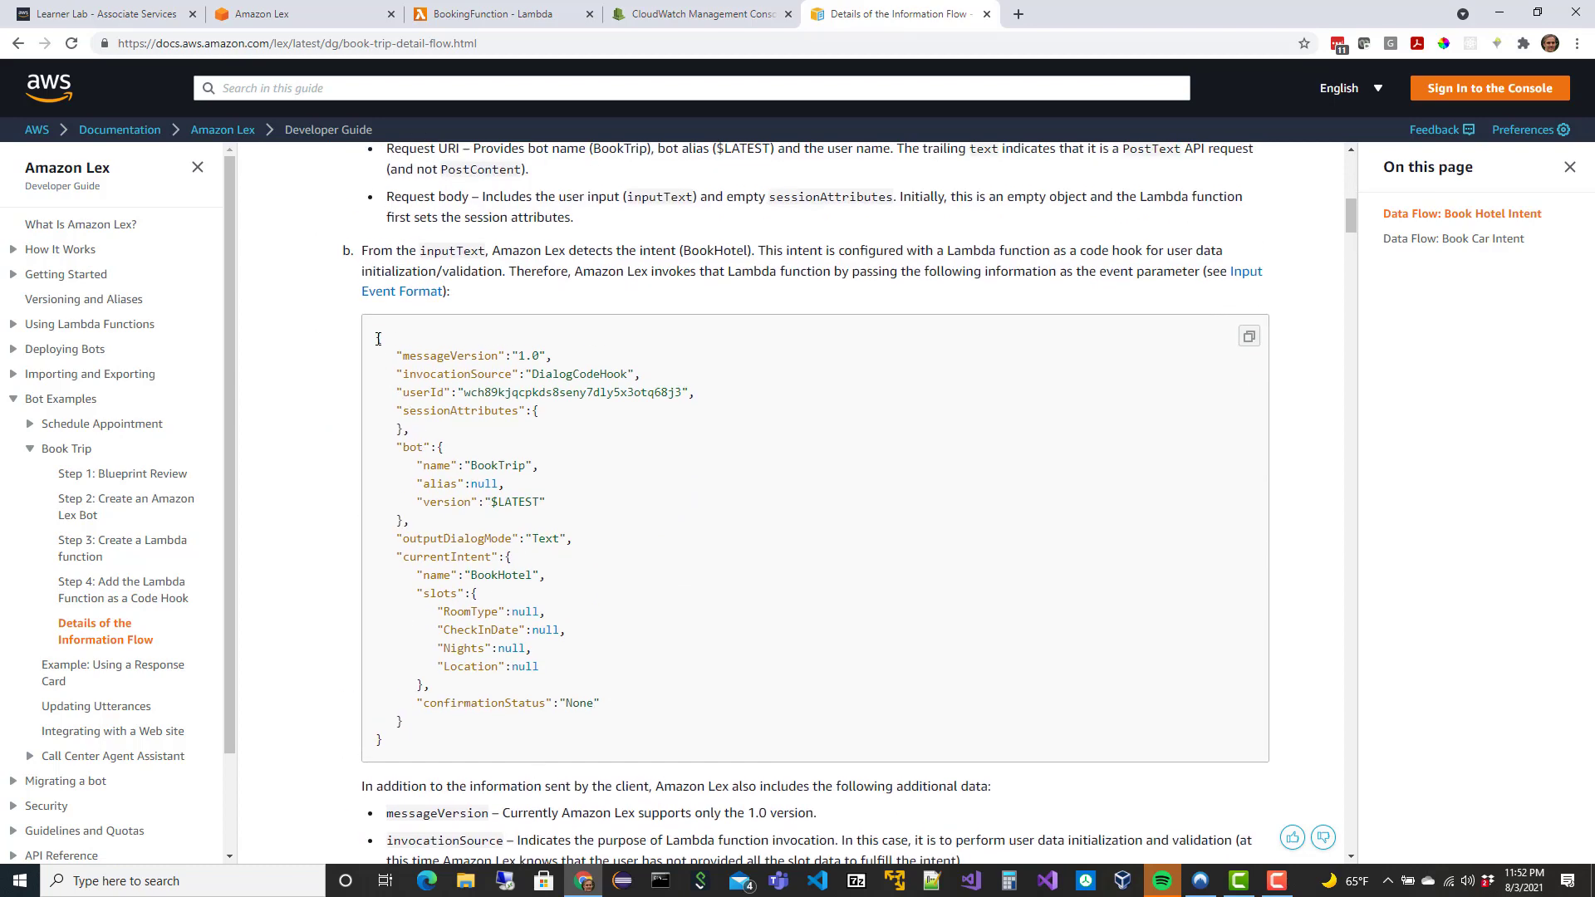
drag(376, 336, 528, 746)
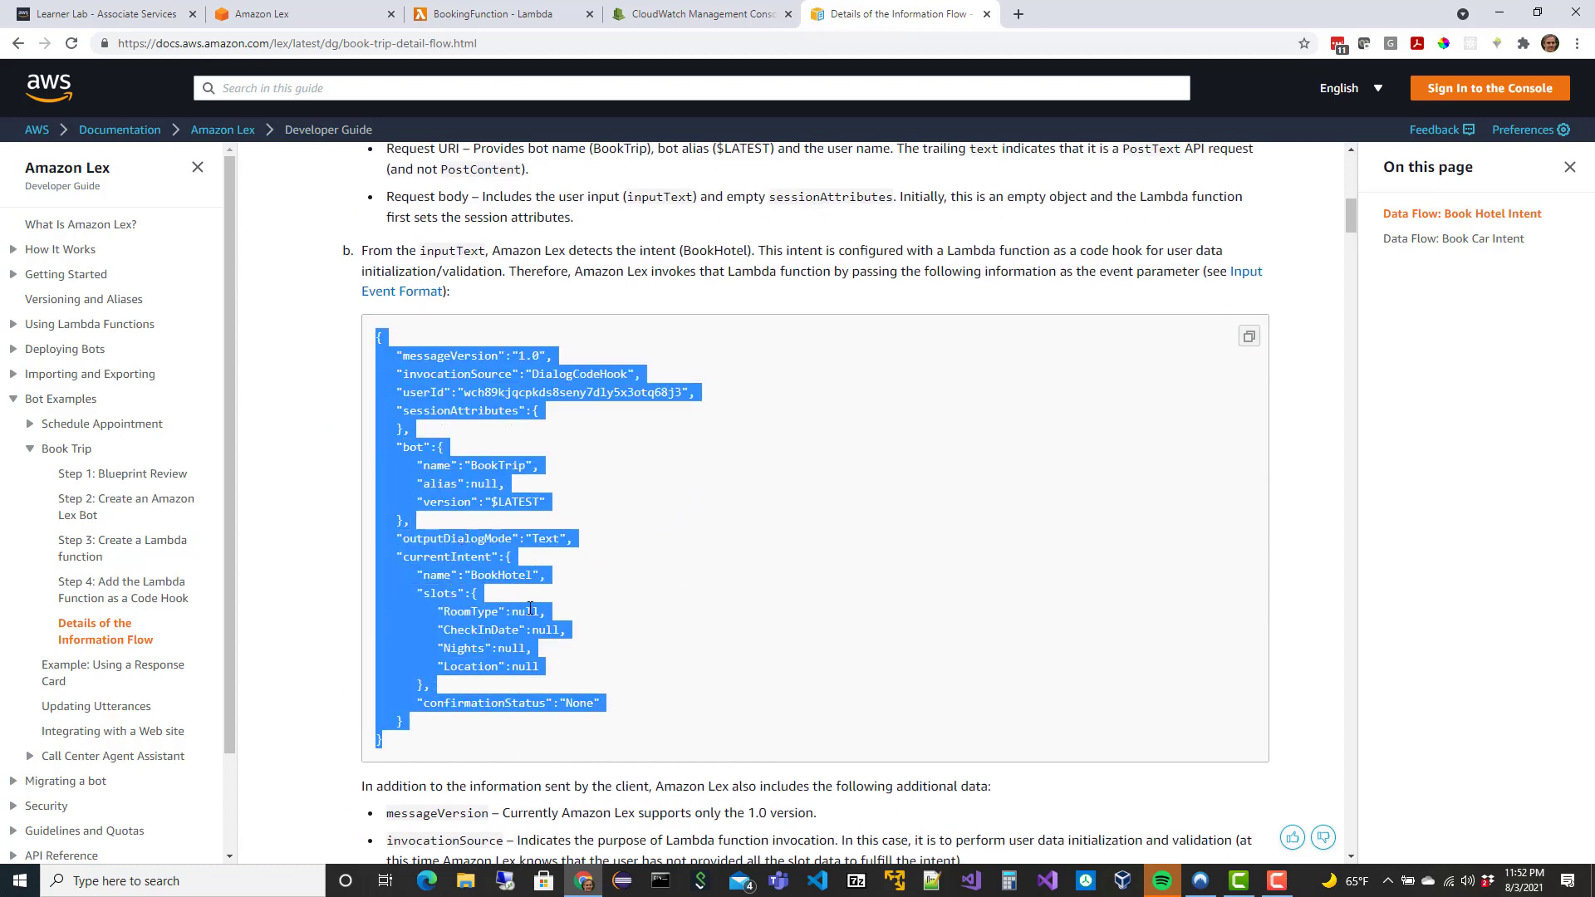
scroll(530, 609, down, 2)
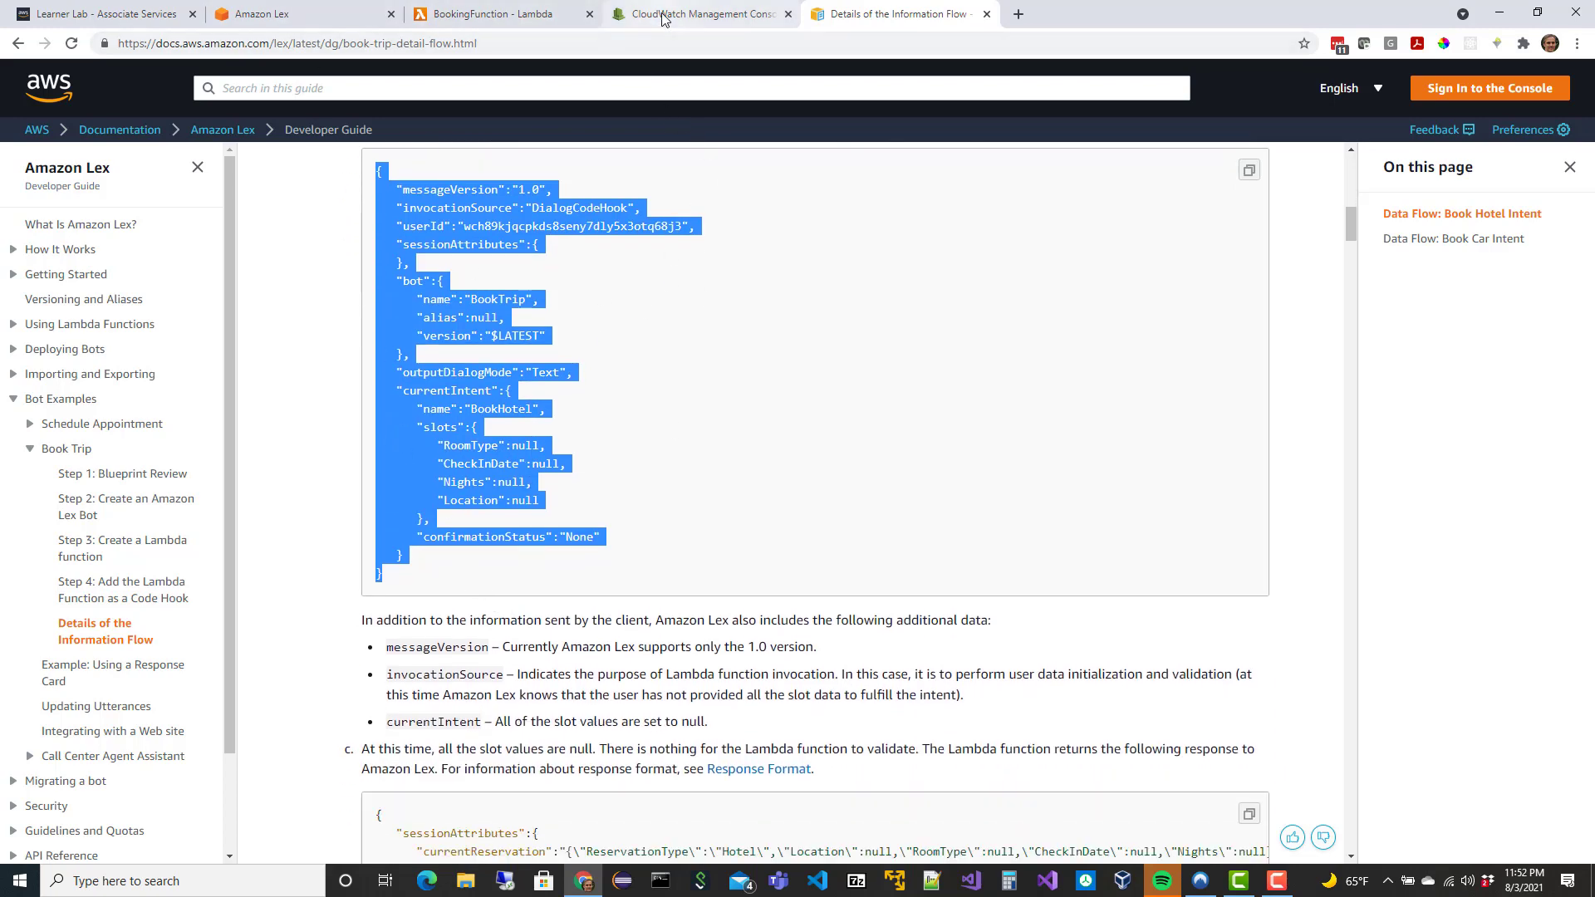
Return to BookingFunction's code and examine how dispatch routes the BookHotel and BookCar intents to their handlers.
click(522, 14)
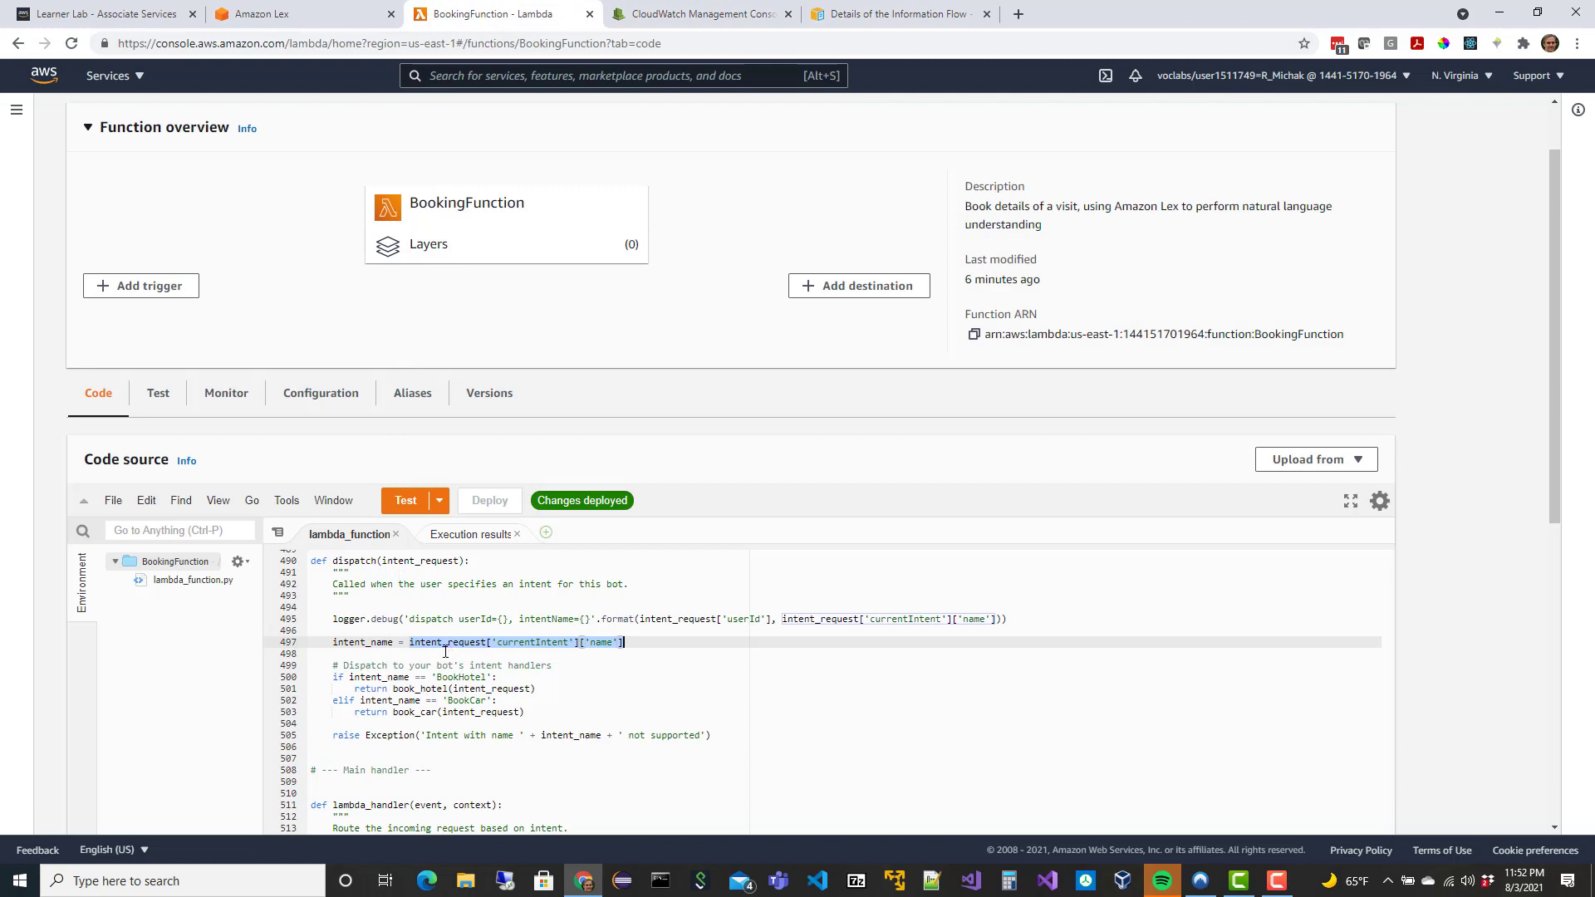
double_click(409, 561)
scroll(499, 710, down, 1)
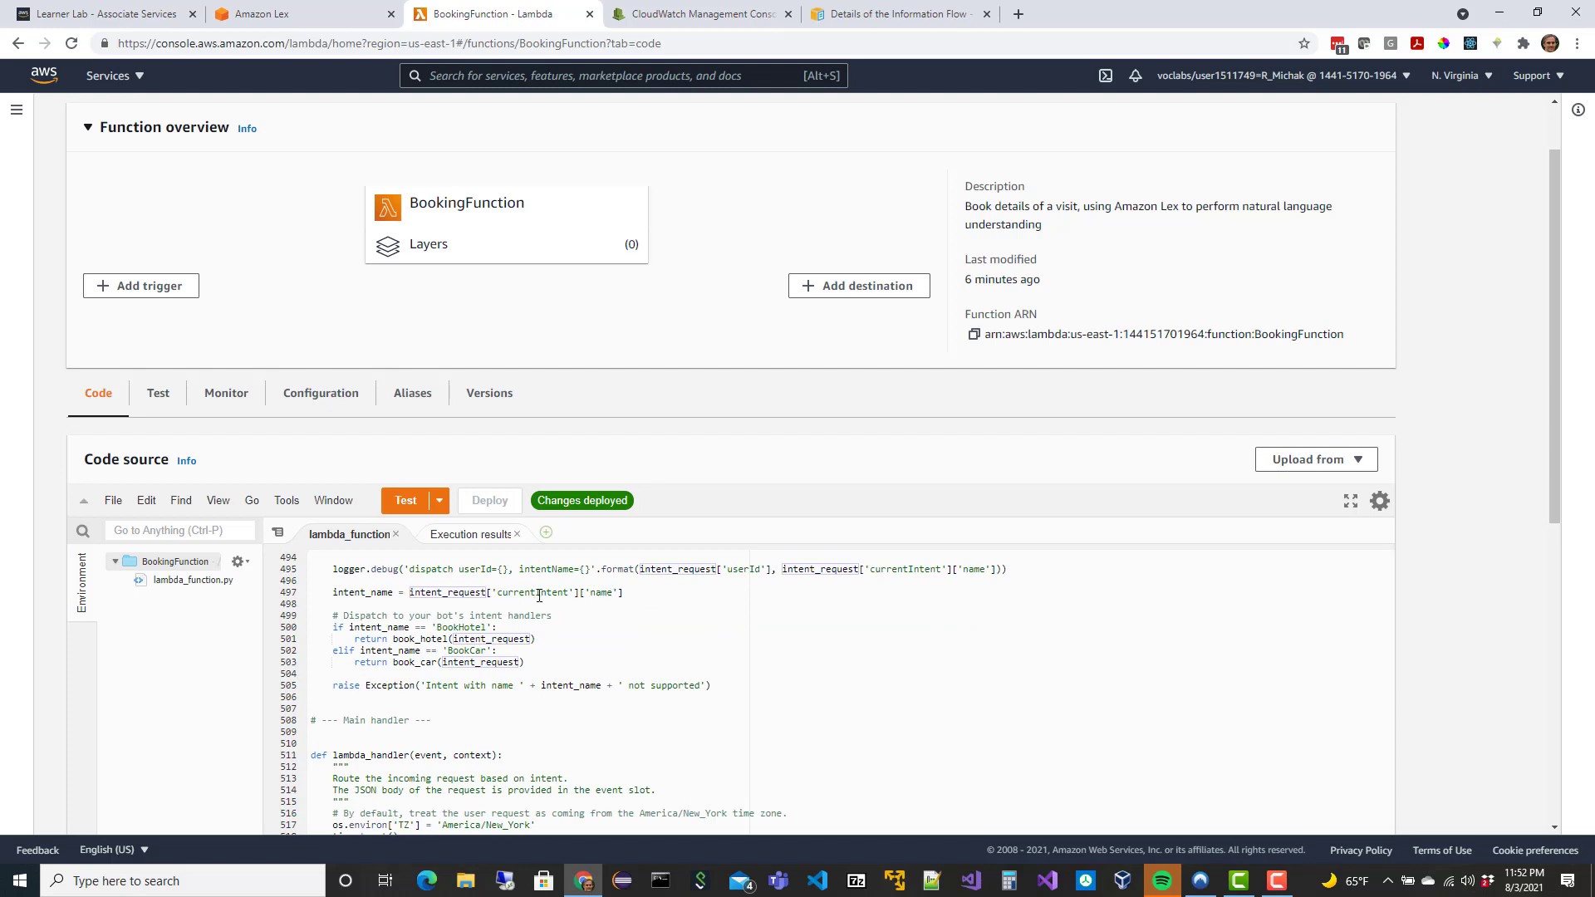
click(596, 595)
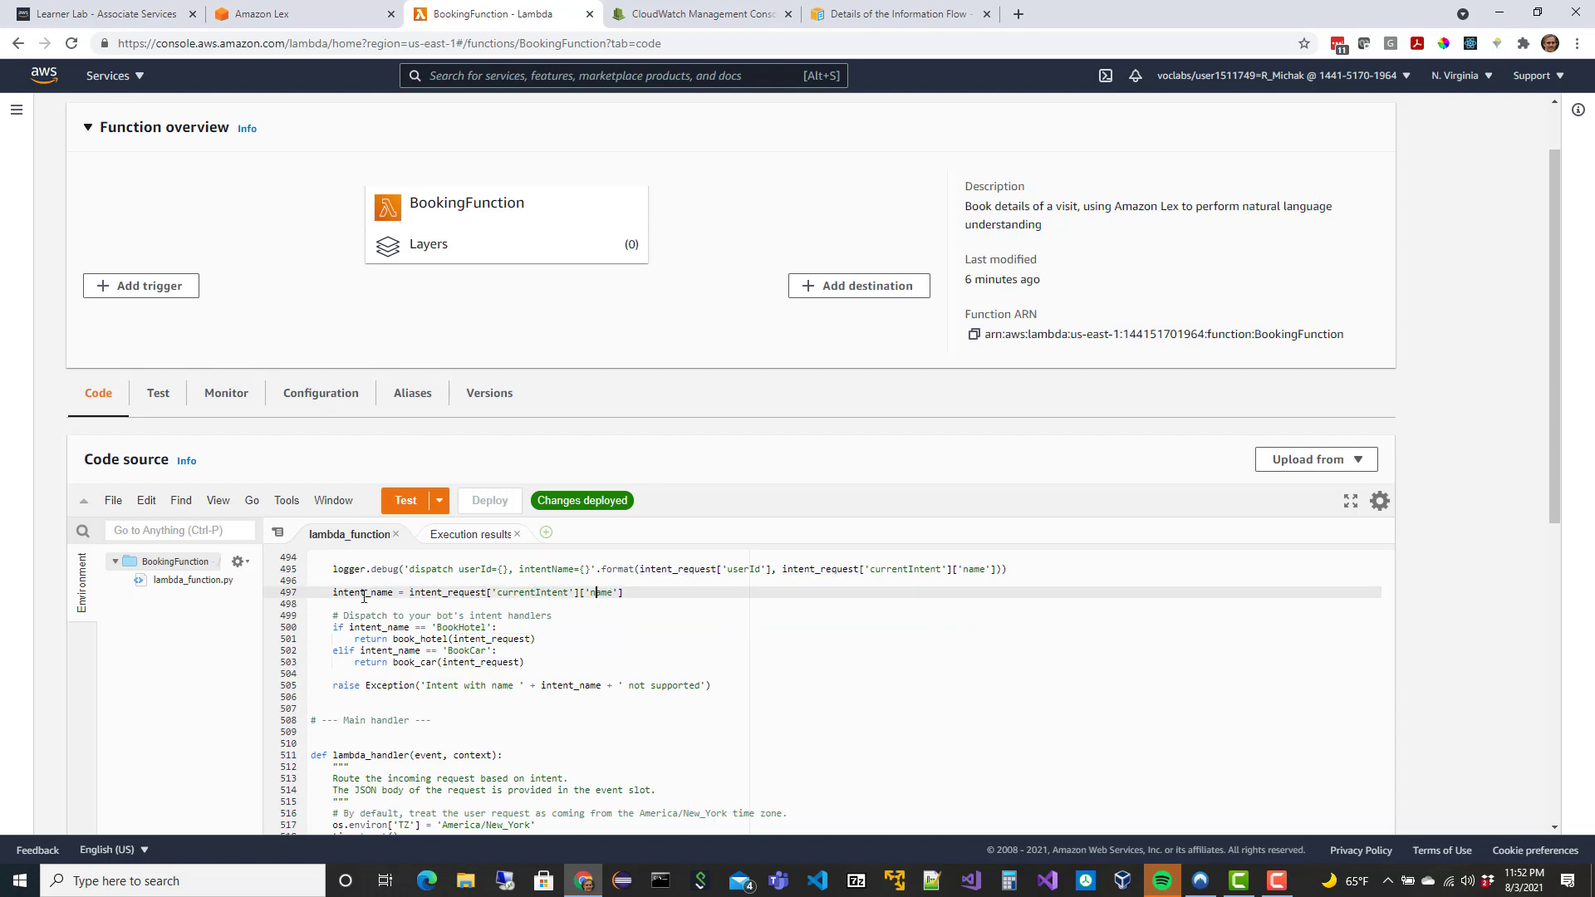
scroll(412, 637, down, 1)
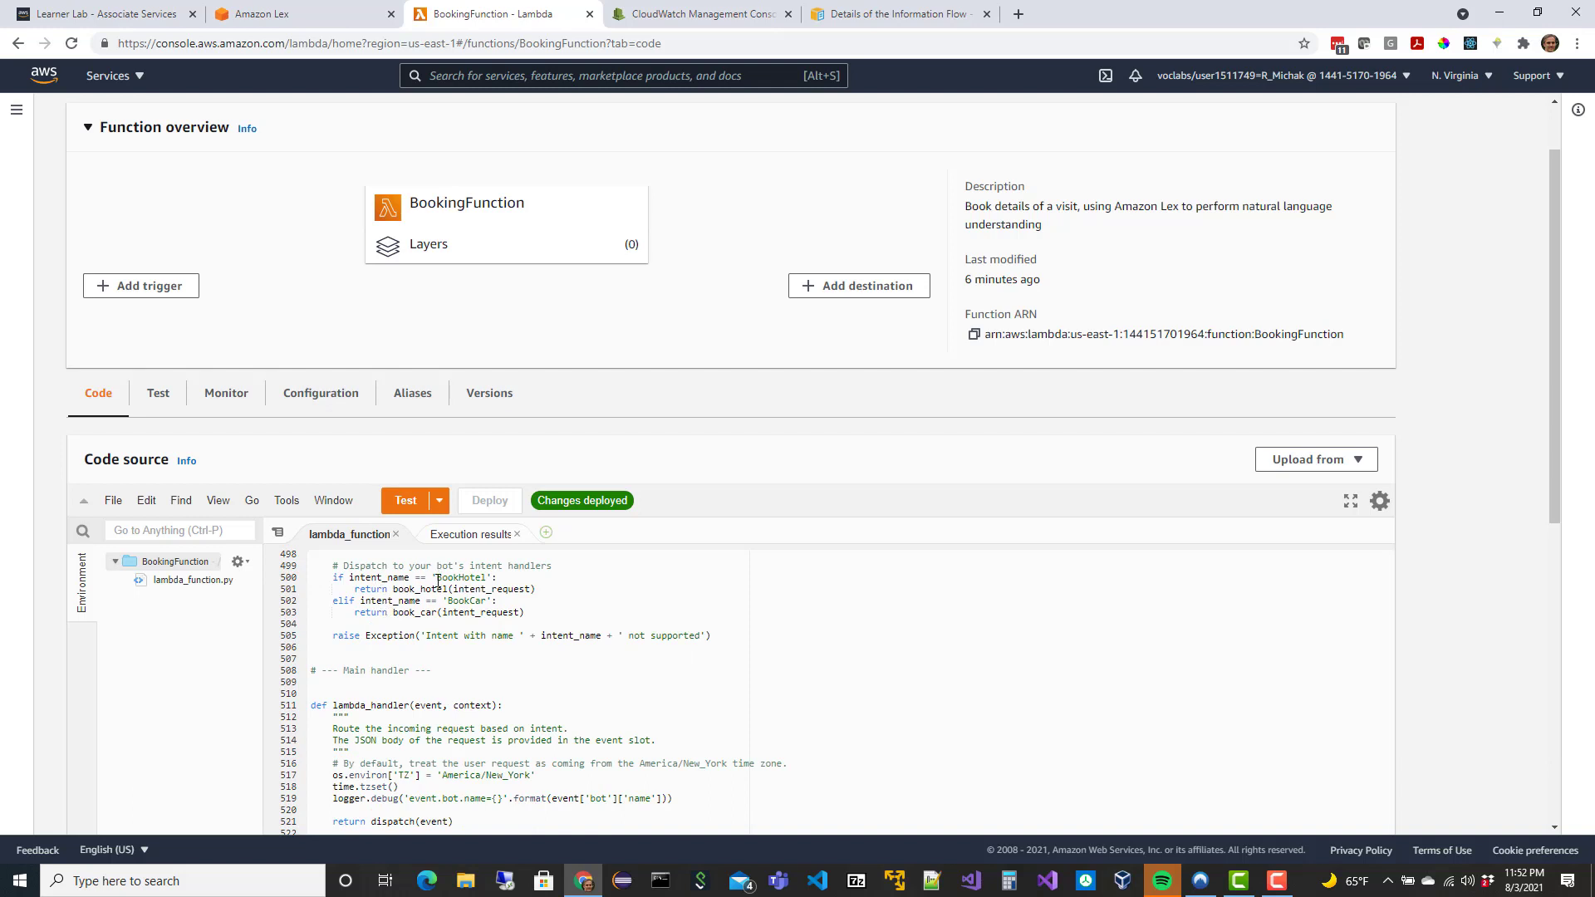
drag(437, 577, 482, 579)
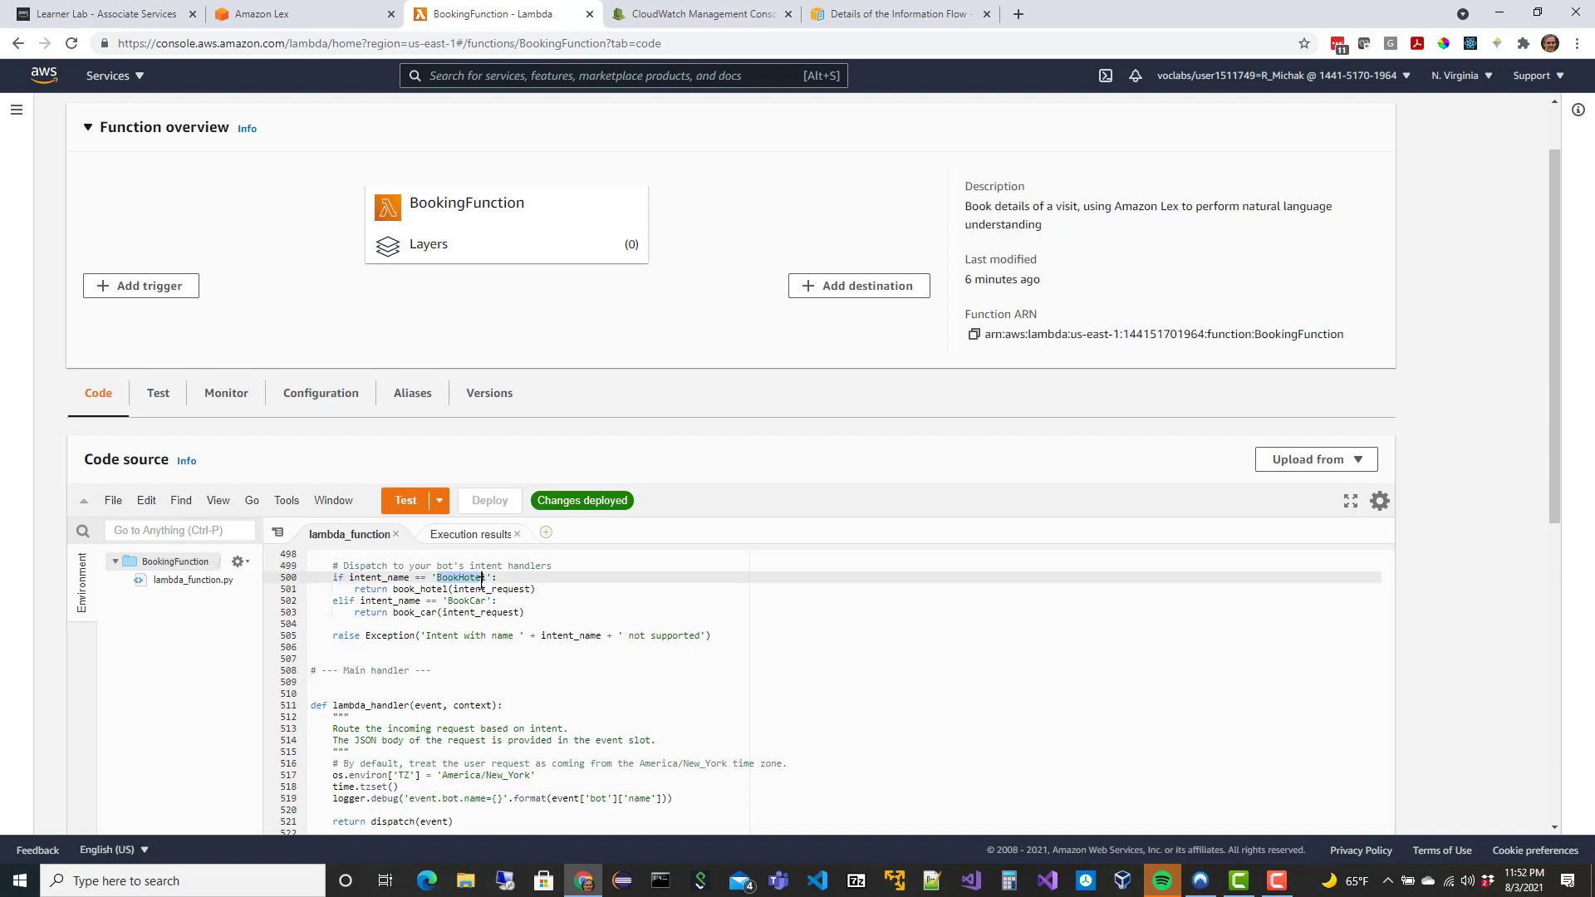
click(418, 589)
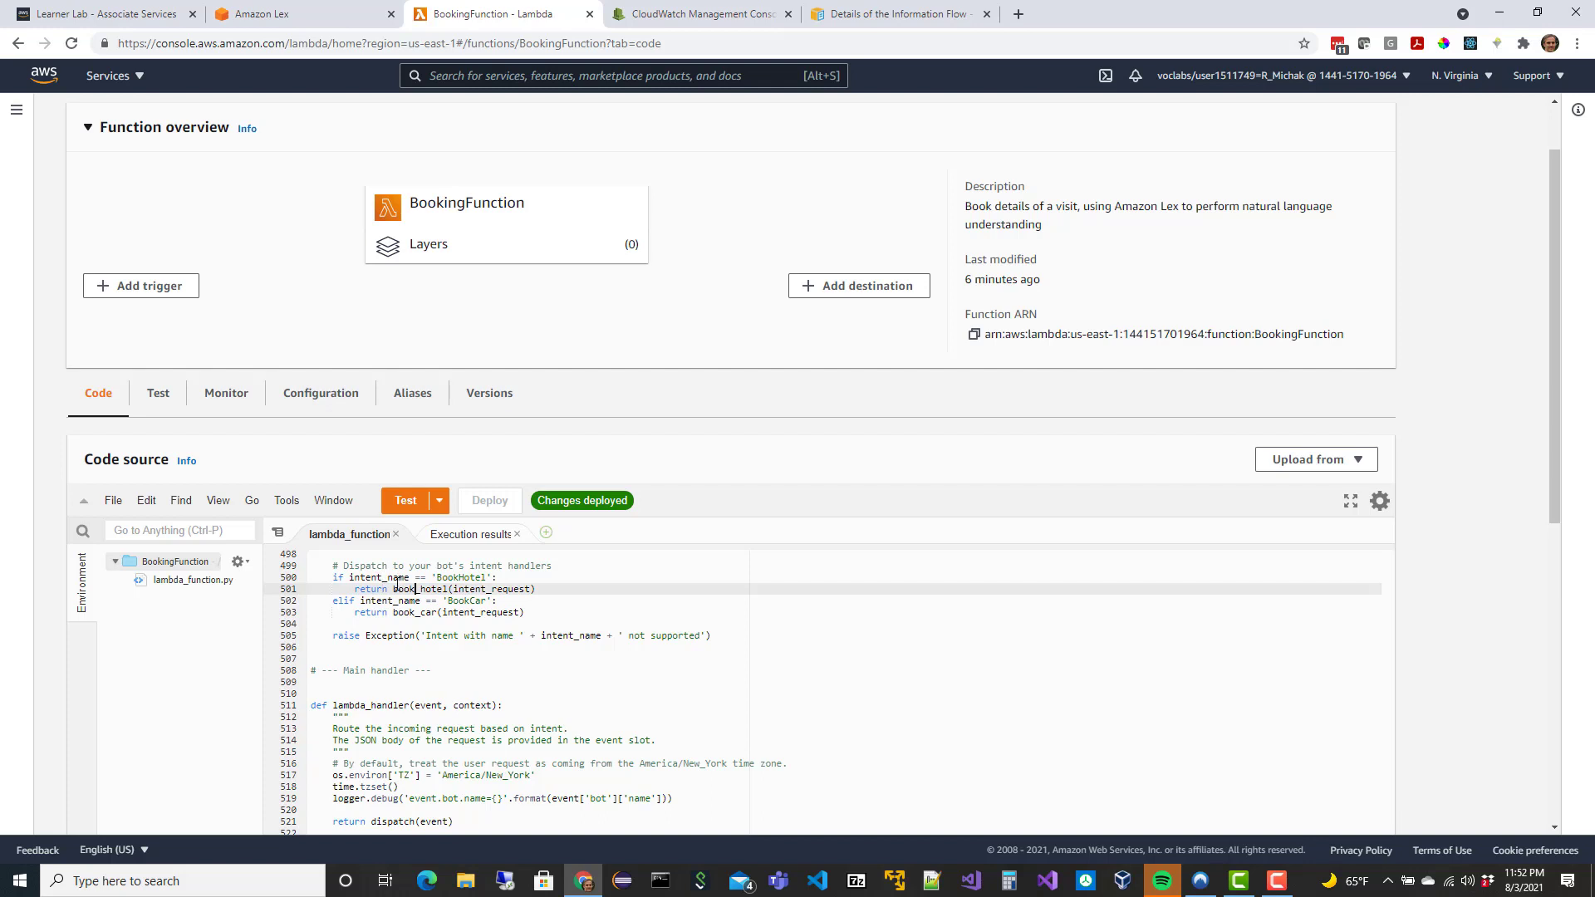
drag(393, 589, 512, 595)
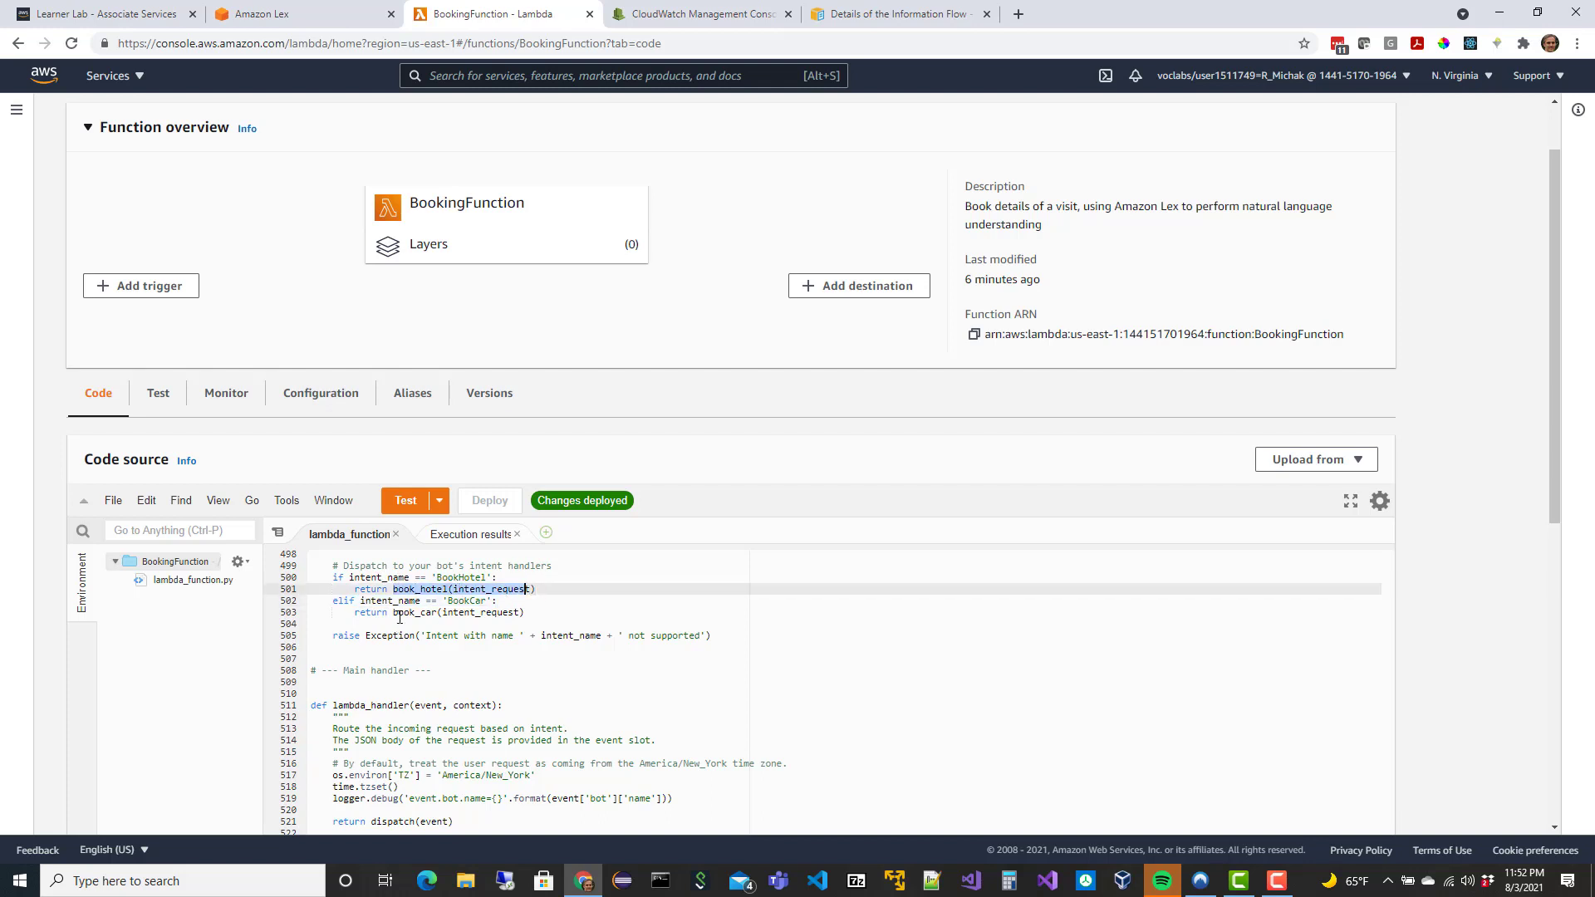
drag(393, 612, 510, 612)
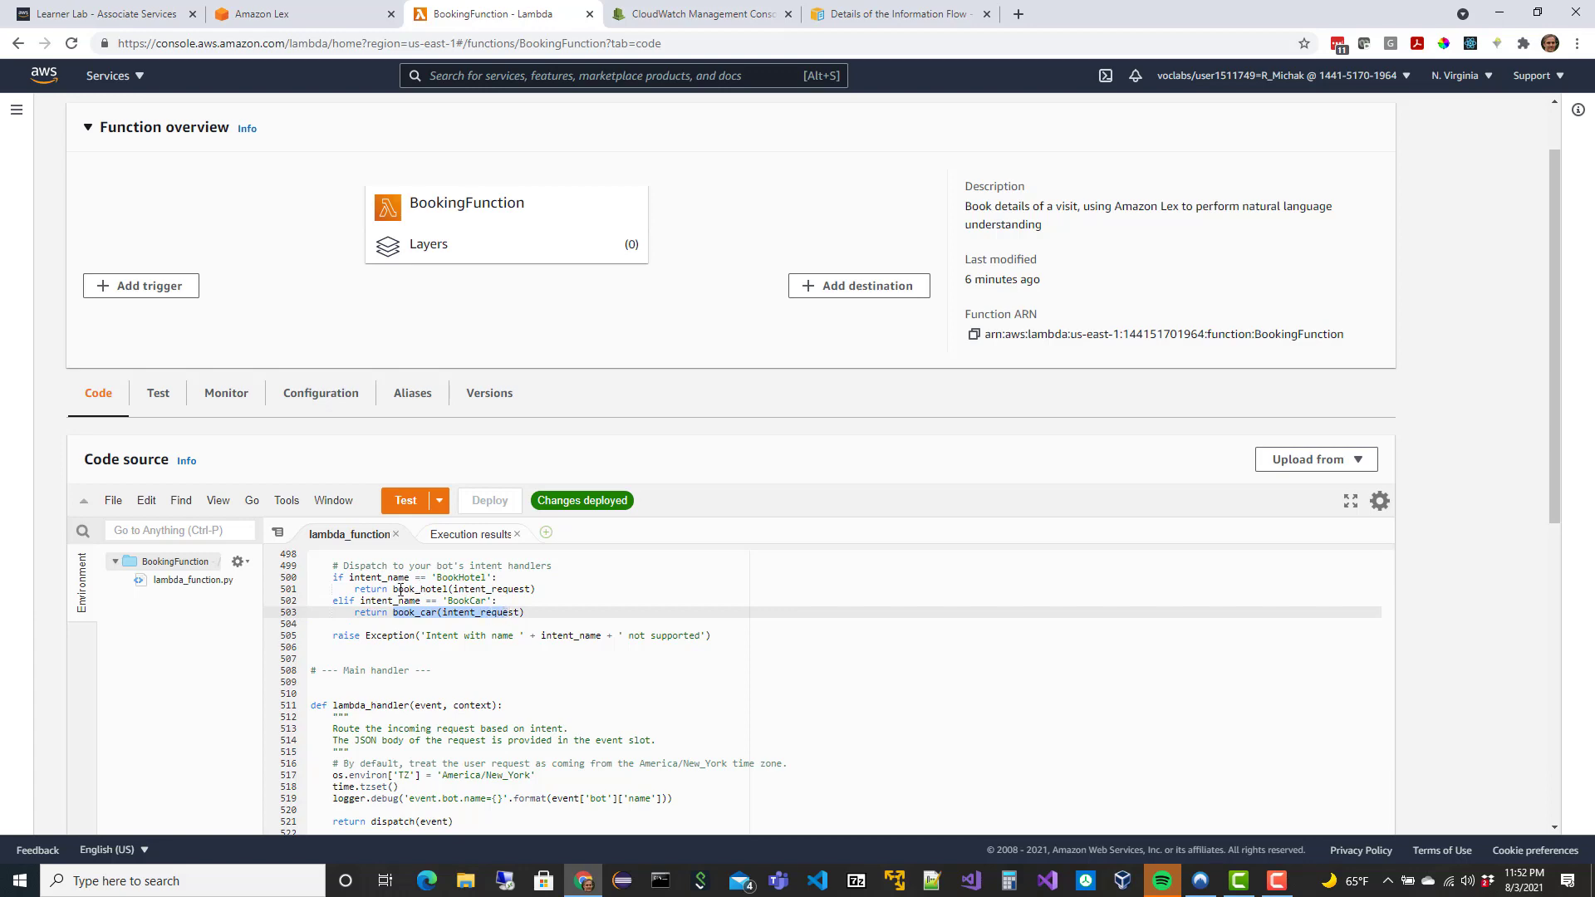
drag(394, 589, 499, 602)
Go back to the book_hotel function and examine how it builds the reservation from the slots and stores it in session_attributes.
scroll(528, 652, up, 3)
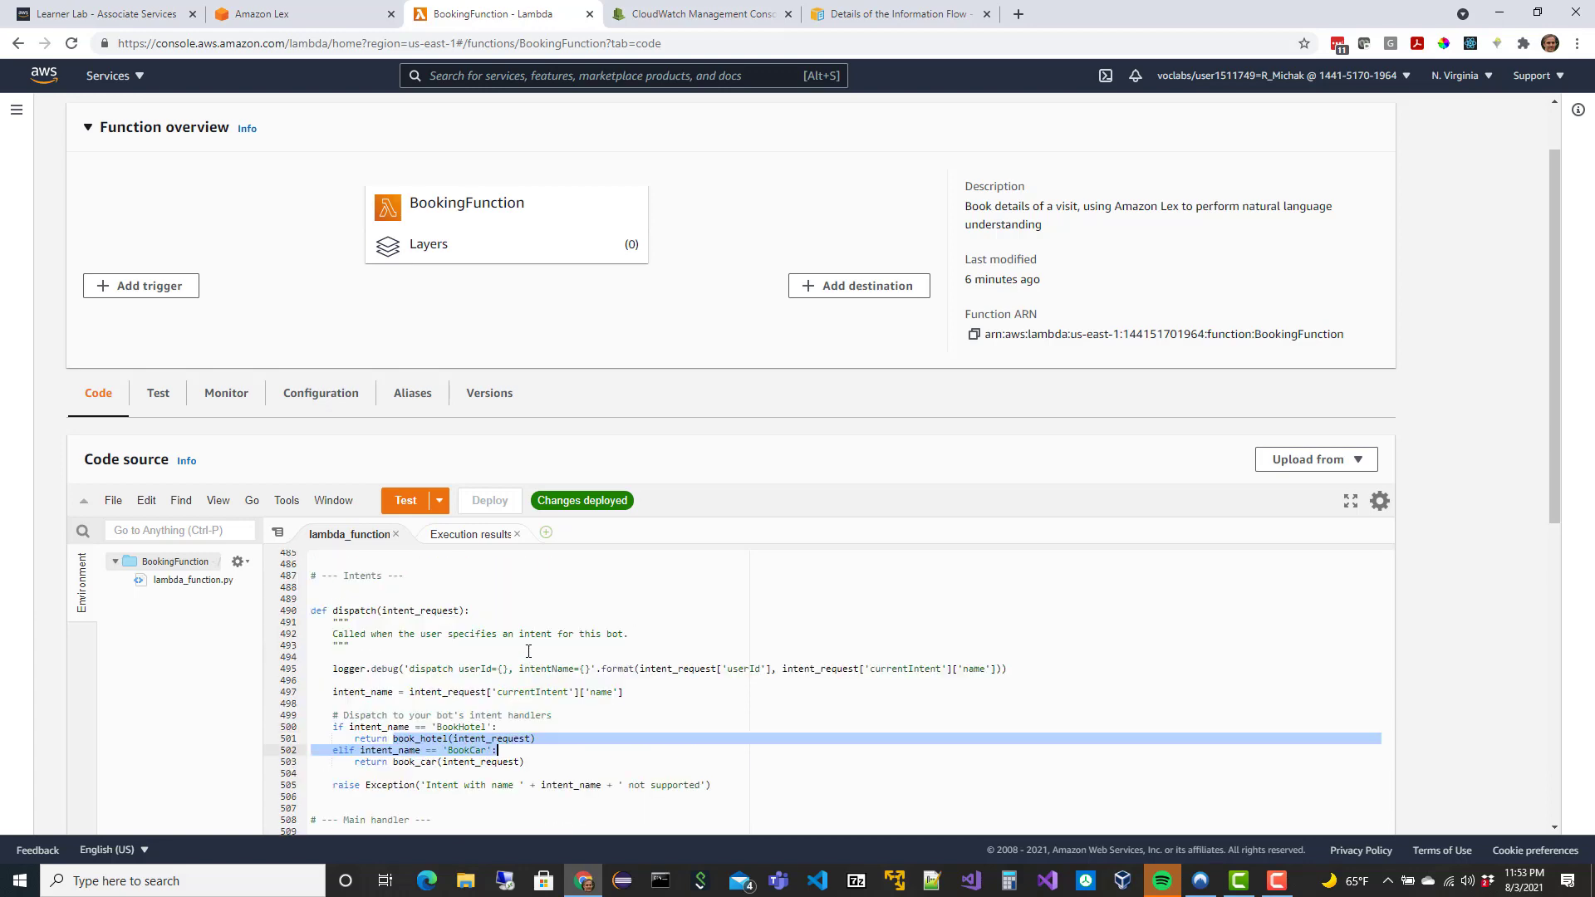
scroll(529, 651, up, 8)
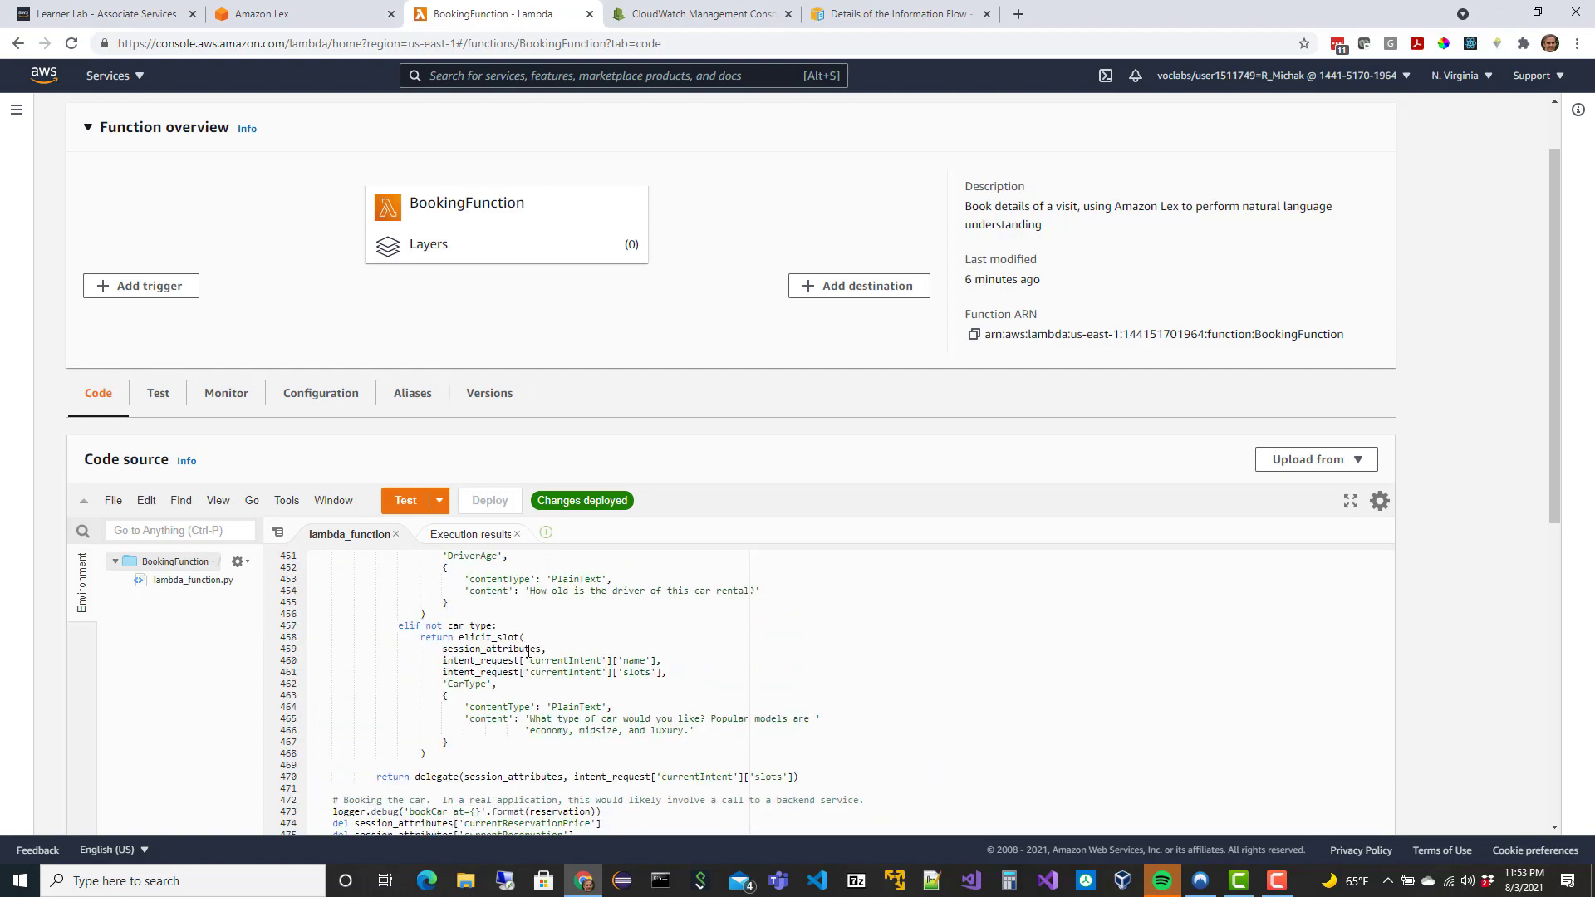
scroll(528, 652, up, 13)
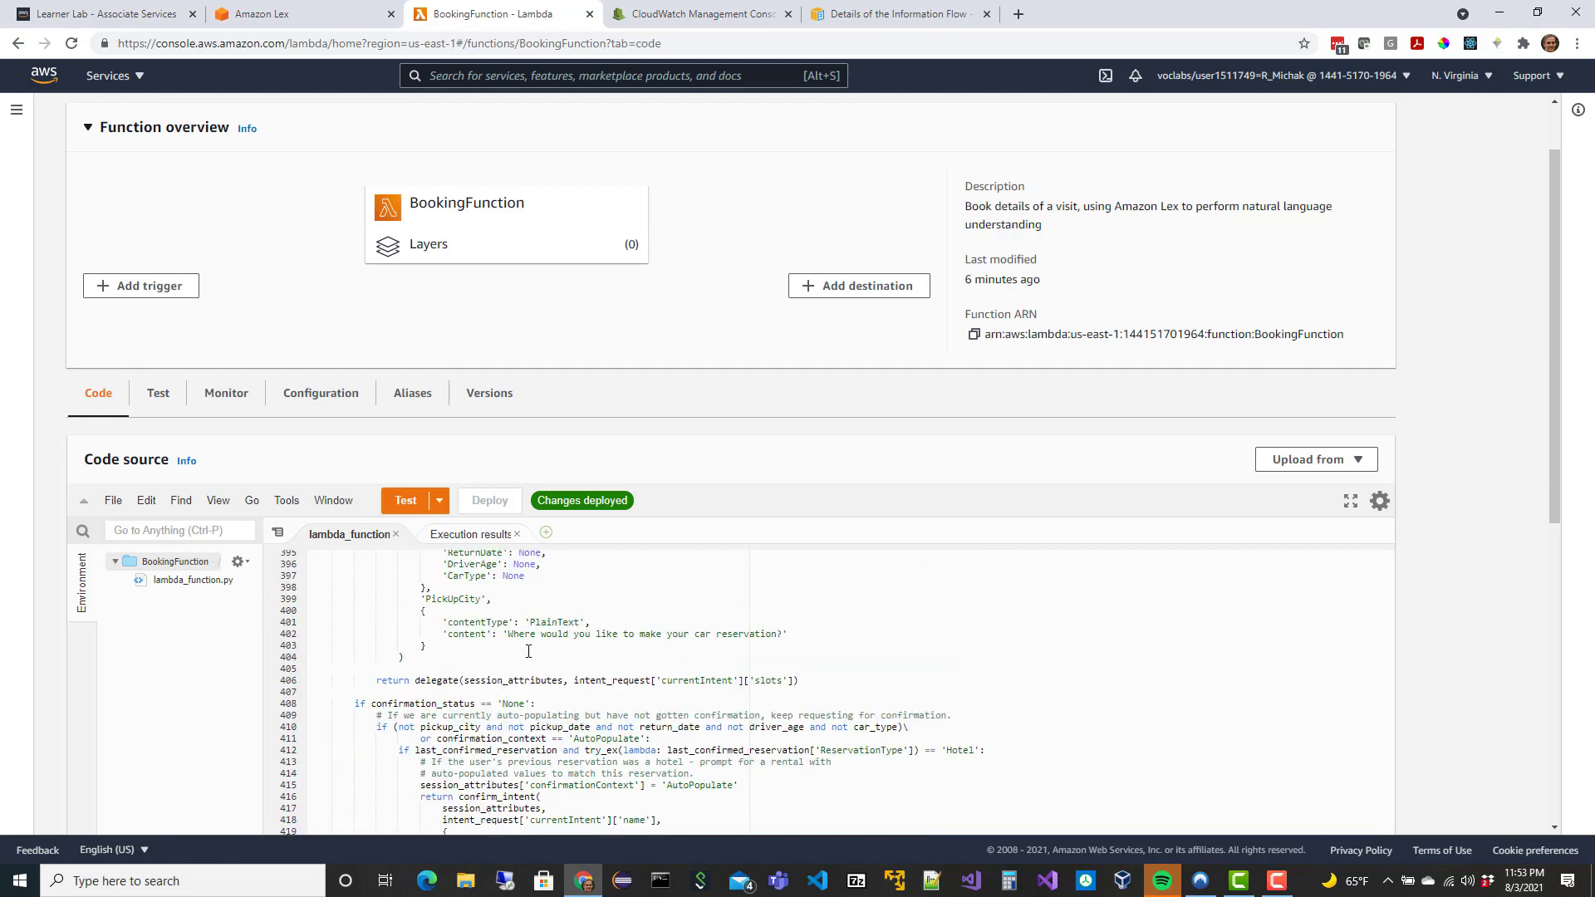
scroll(528, 651, up, 12)
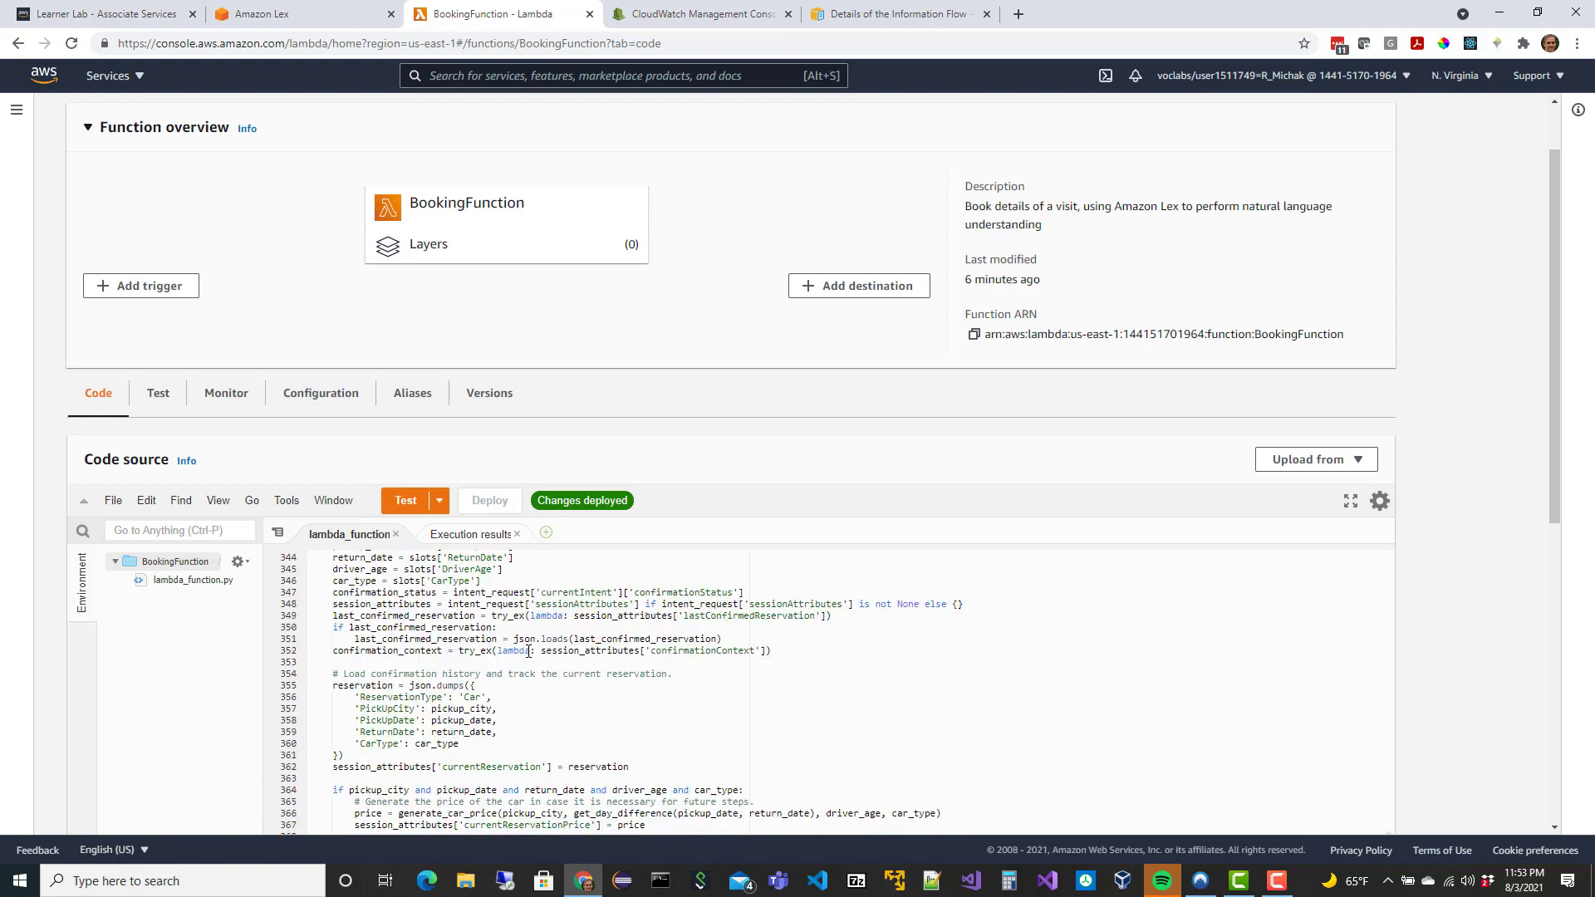
scroll(528, 652, up, 10)
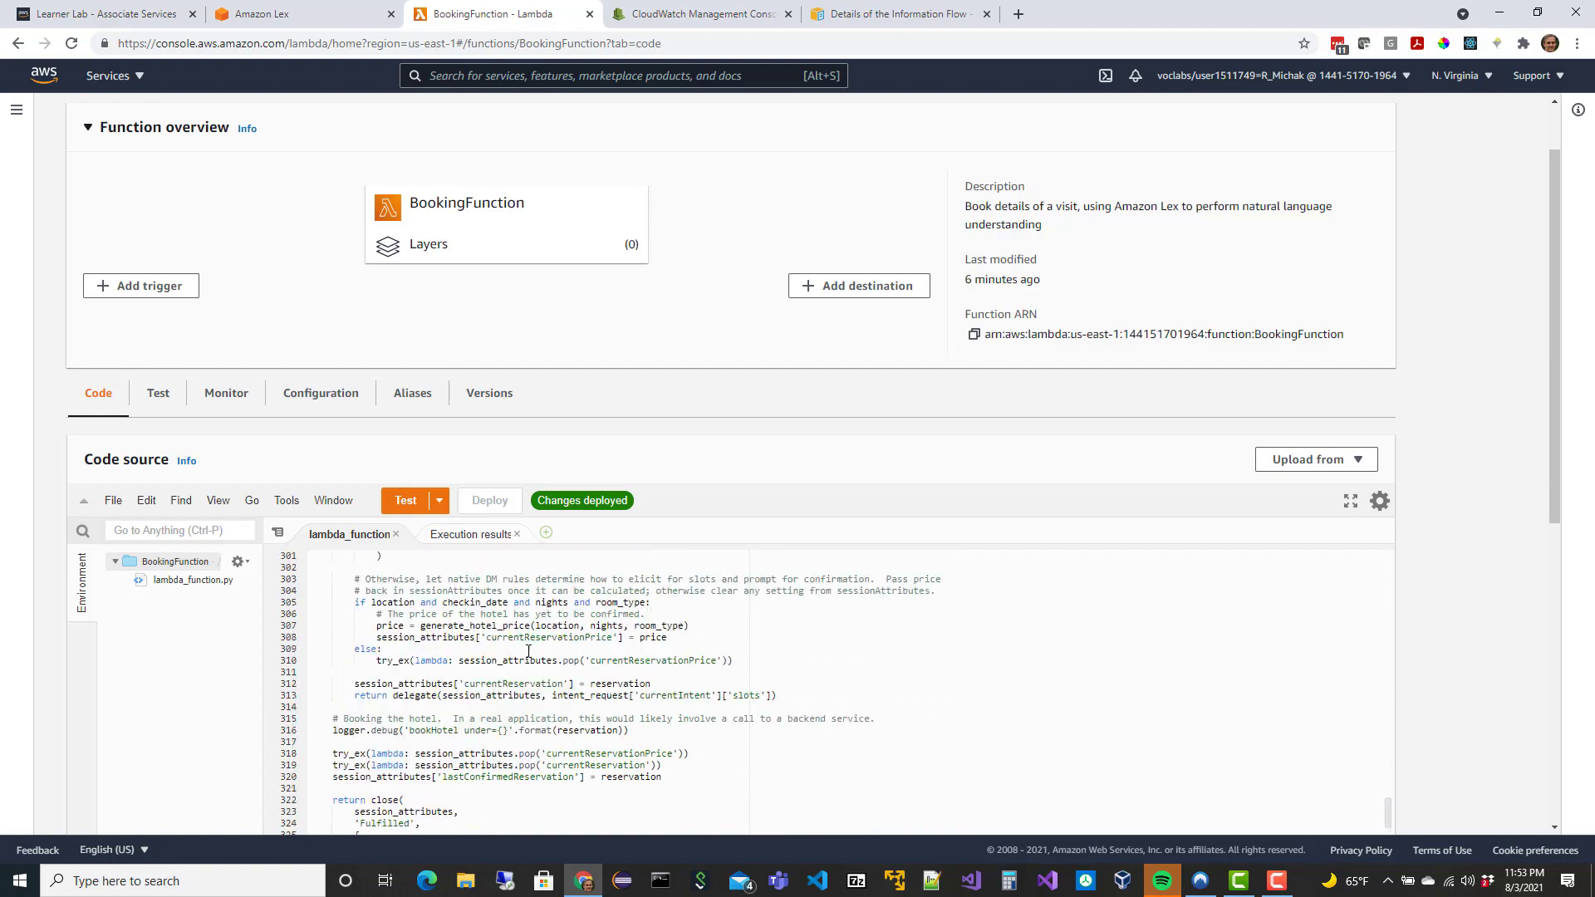
scroll(528, 651, up, 11)
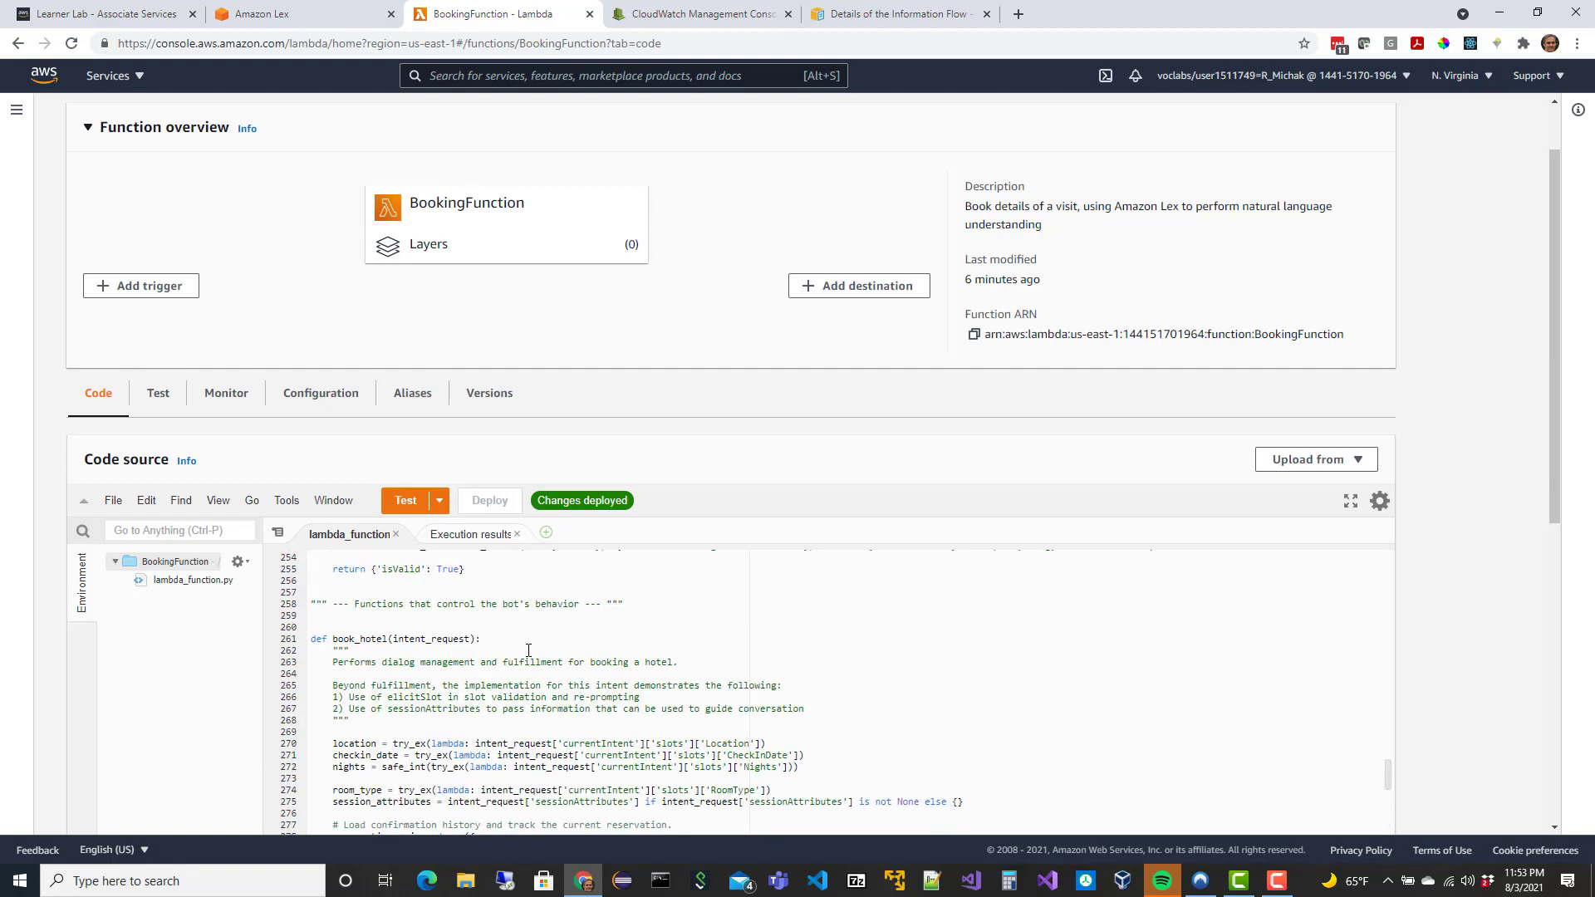
scroll(397, 641, down, 2)
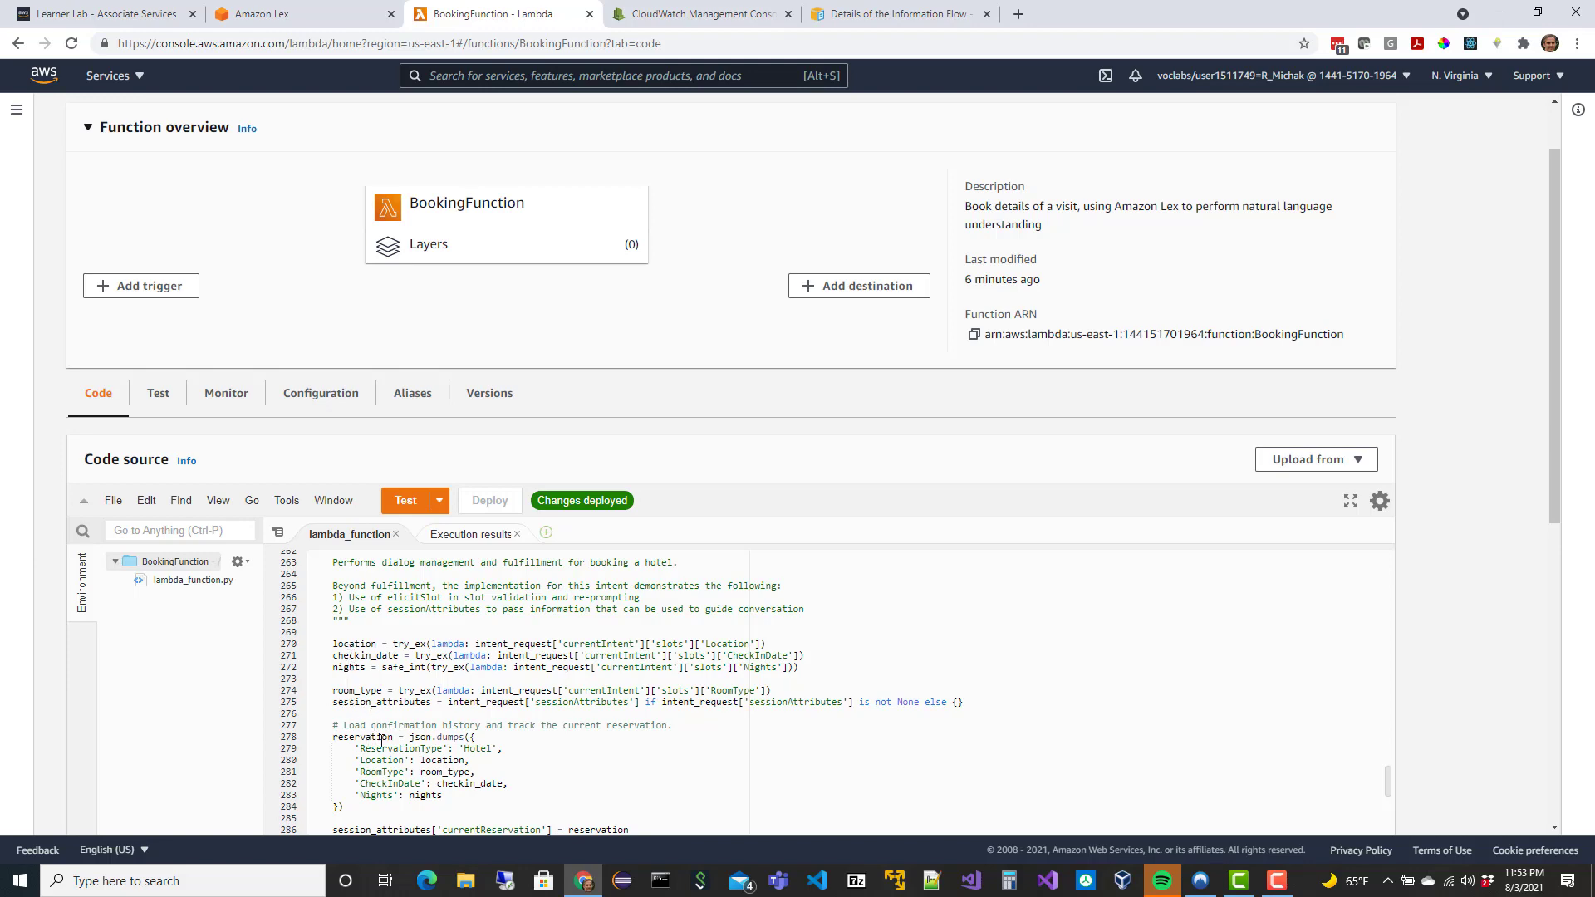
scroll(382, 739, down, 2)
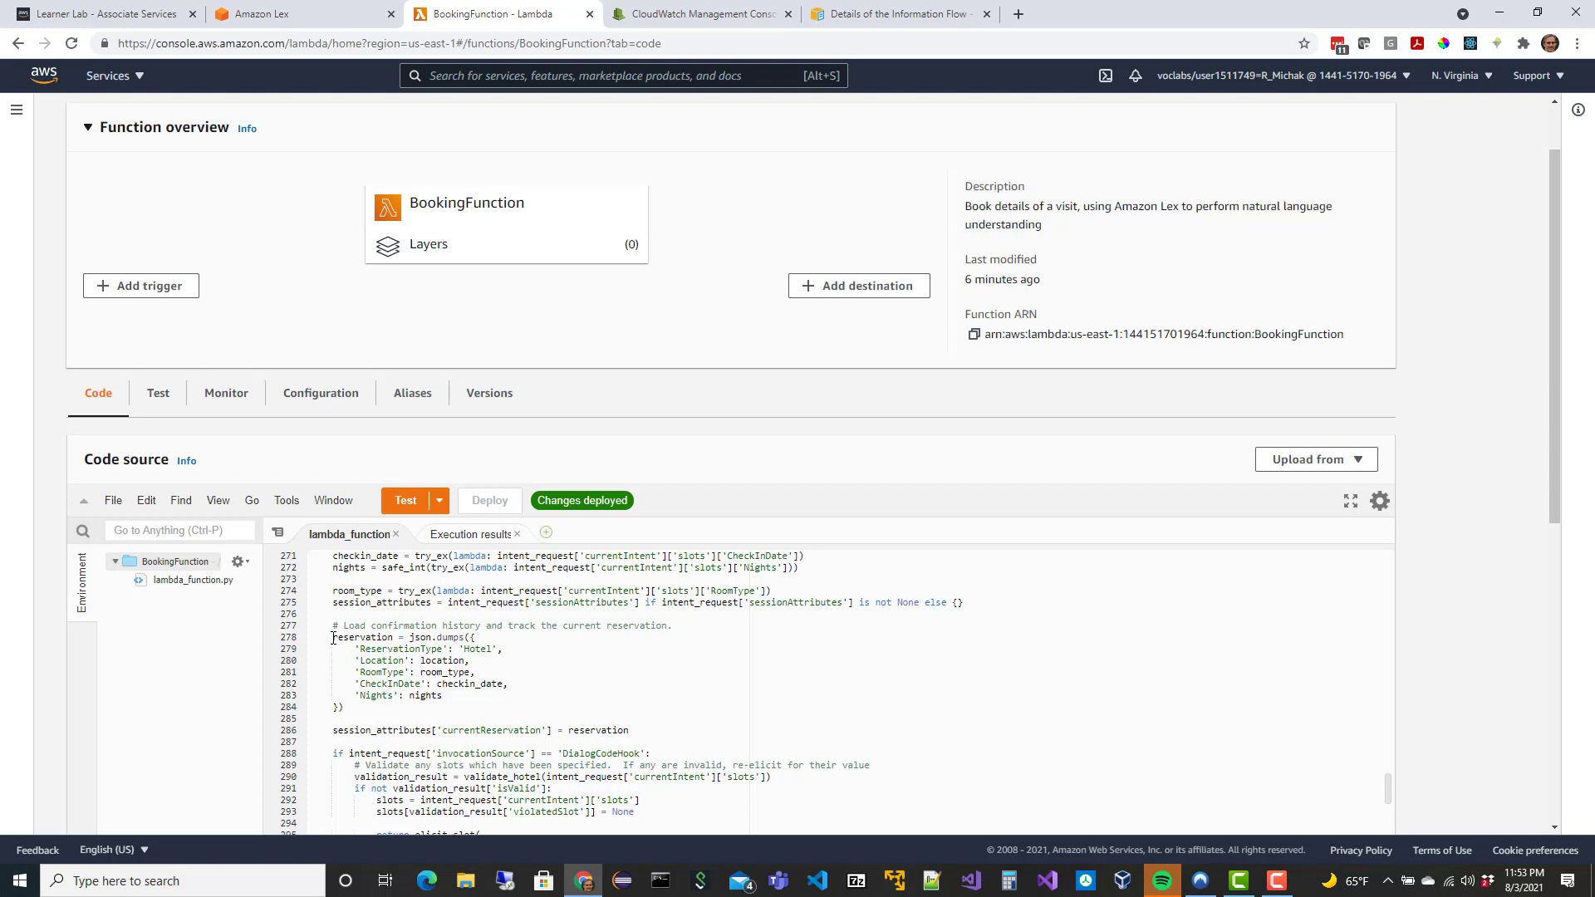
drag(333, 638, 345, 708)
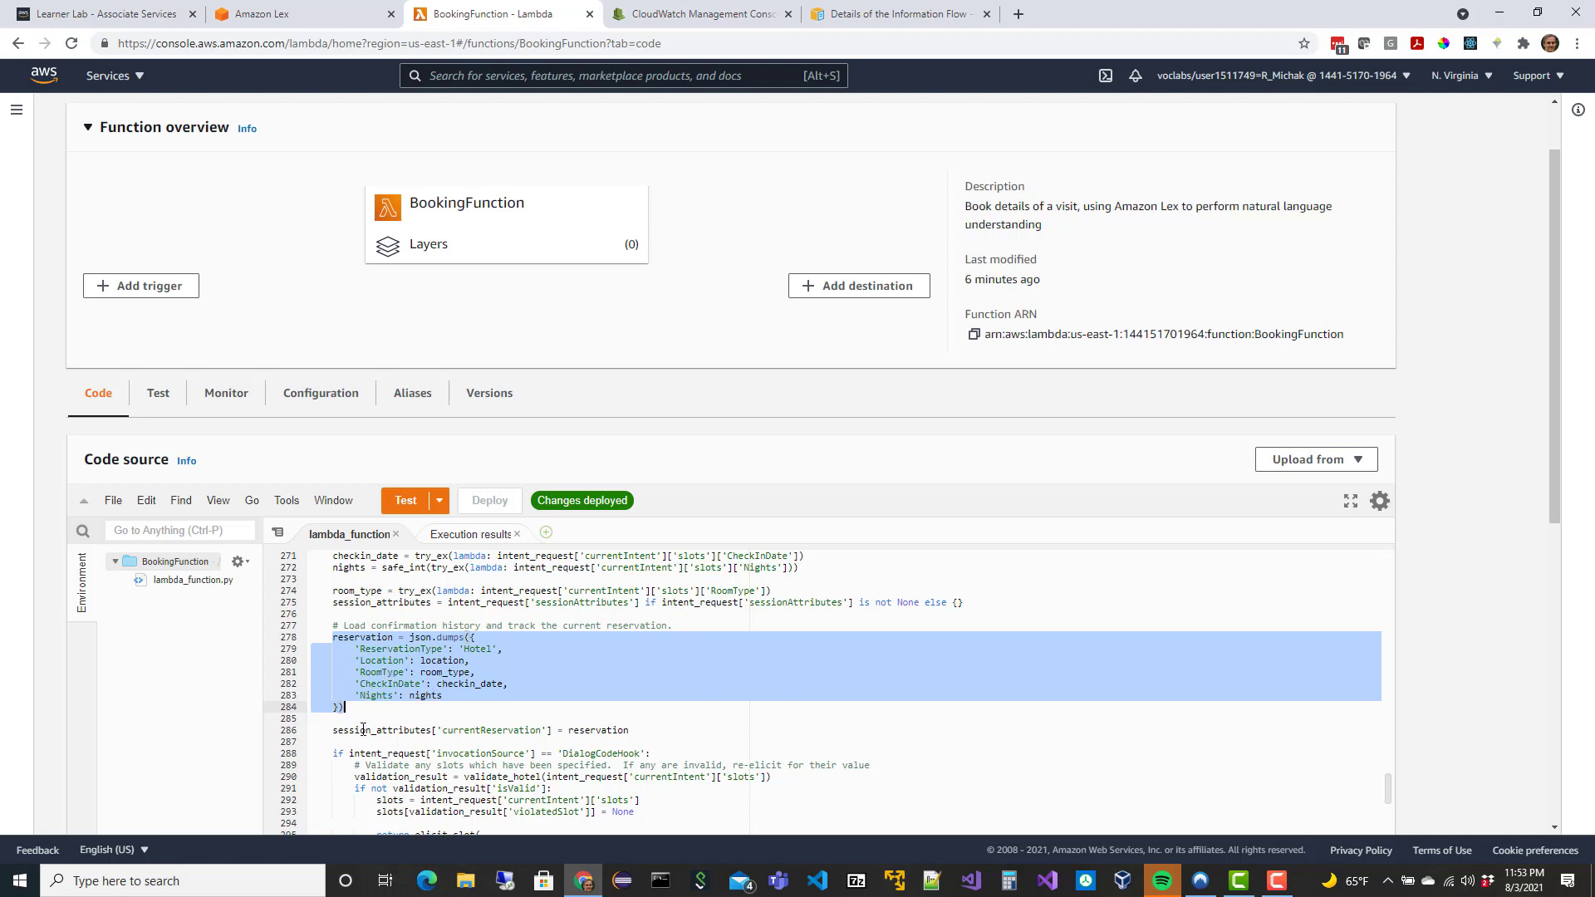
drag(333, 625, 648, 740)
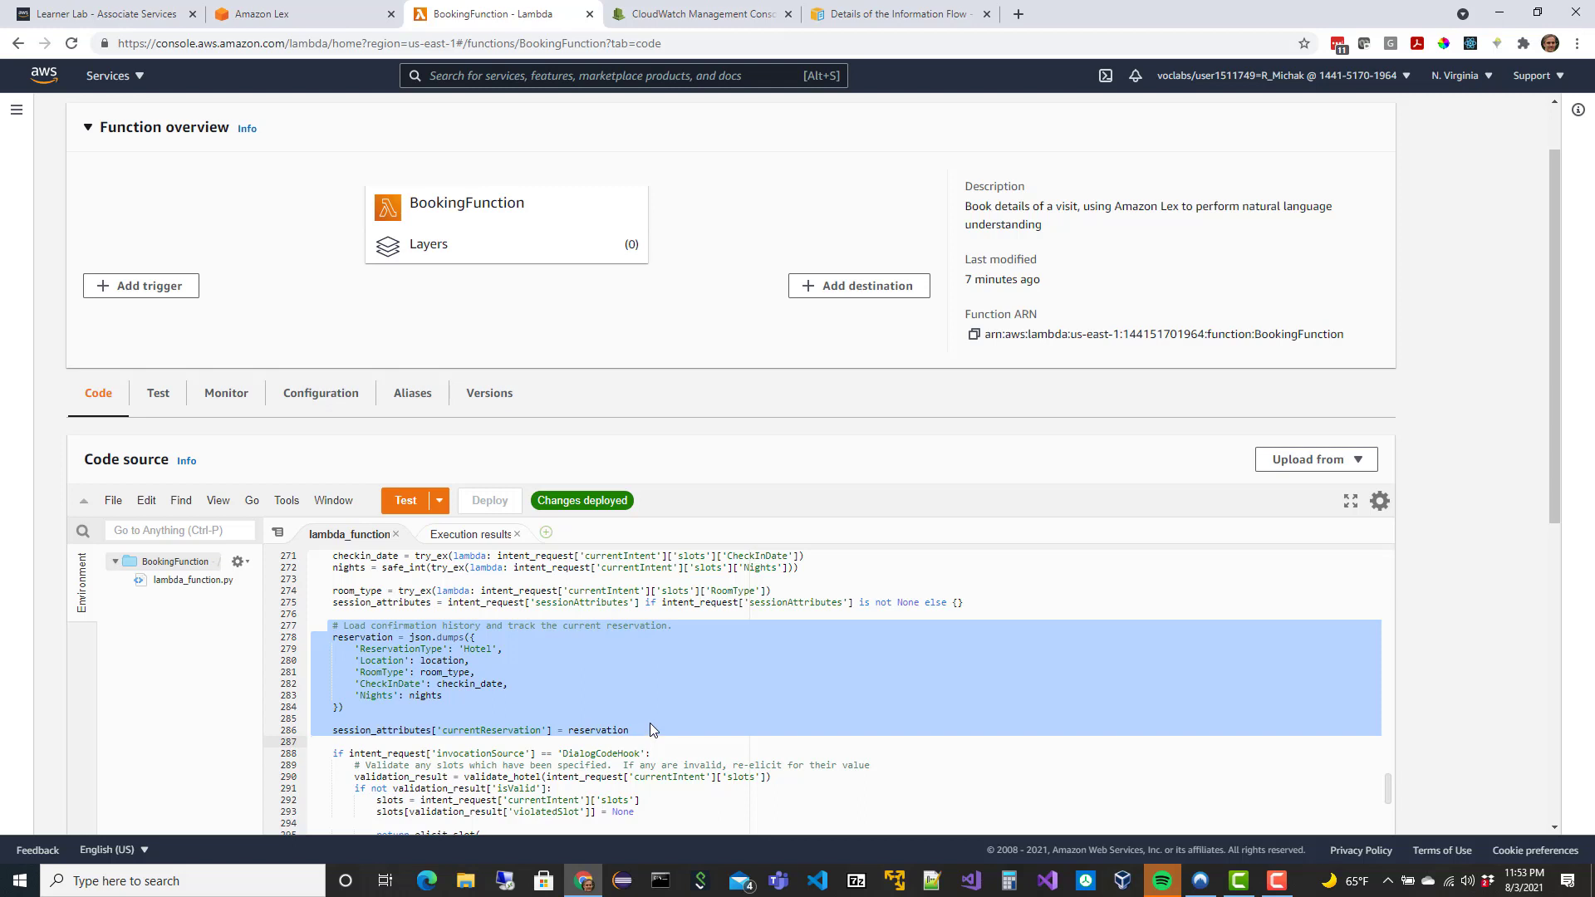
Examine book_hotel's DialogCodeHook validation block and the logger.debug line under the hotel booking comment.
scroll(427, 745, down, 2)
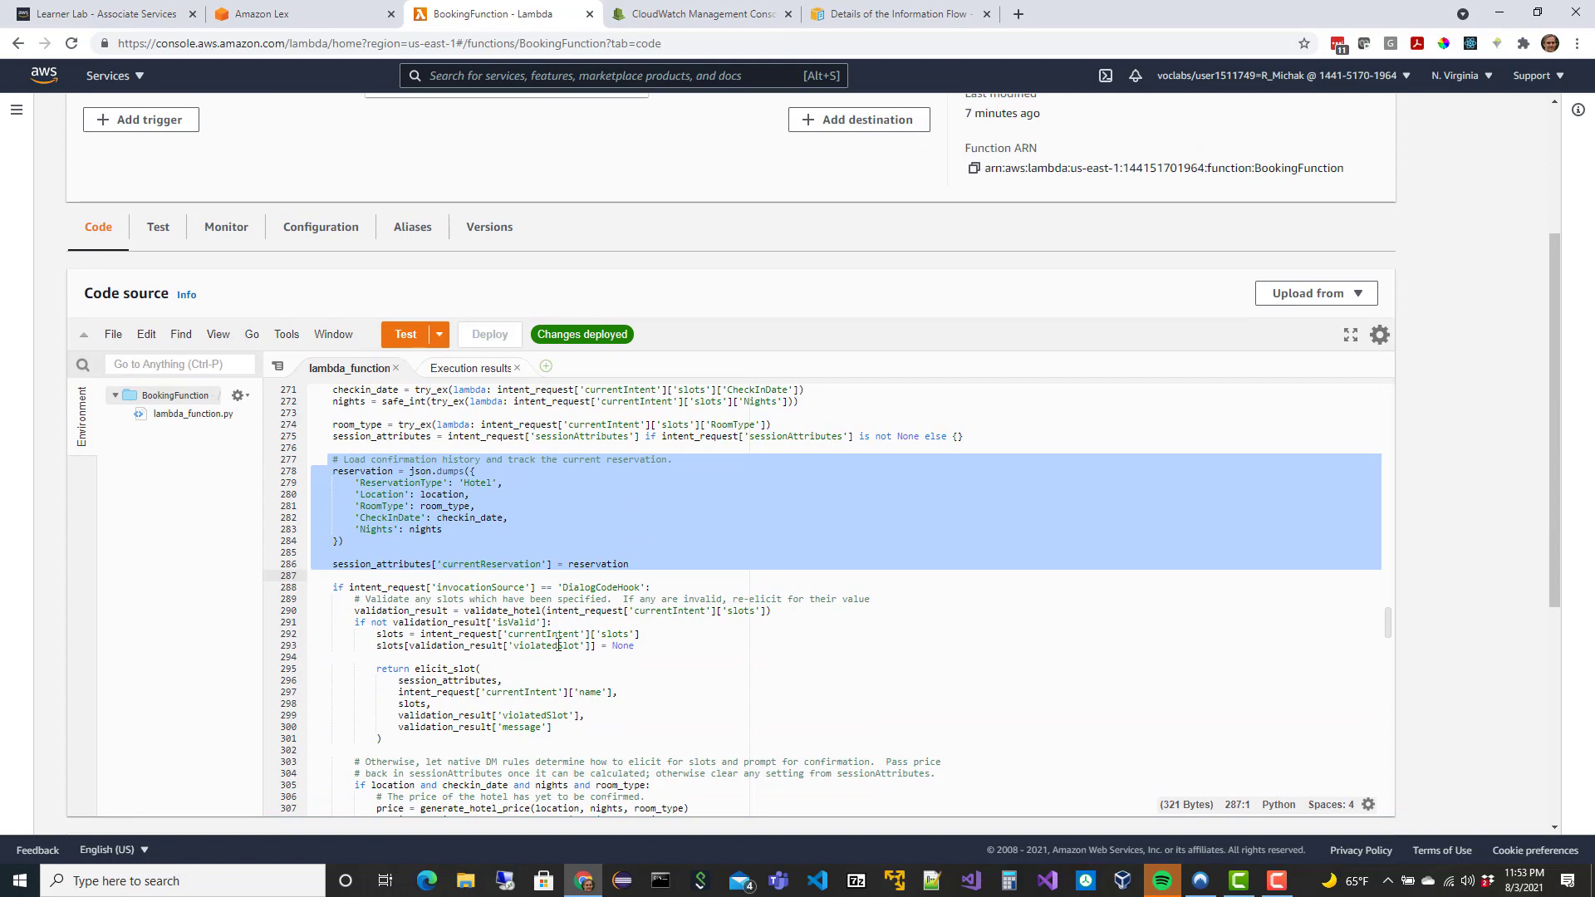
scroll(558, 646, down, 2)
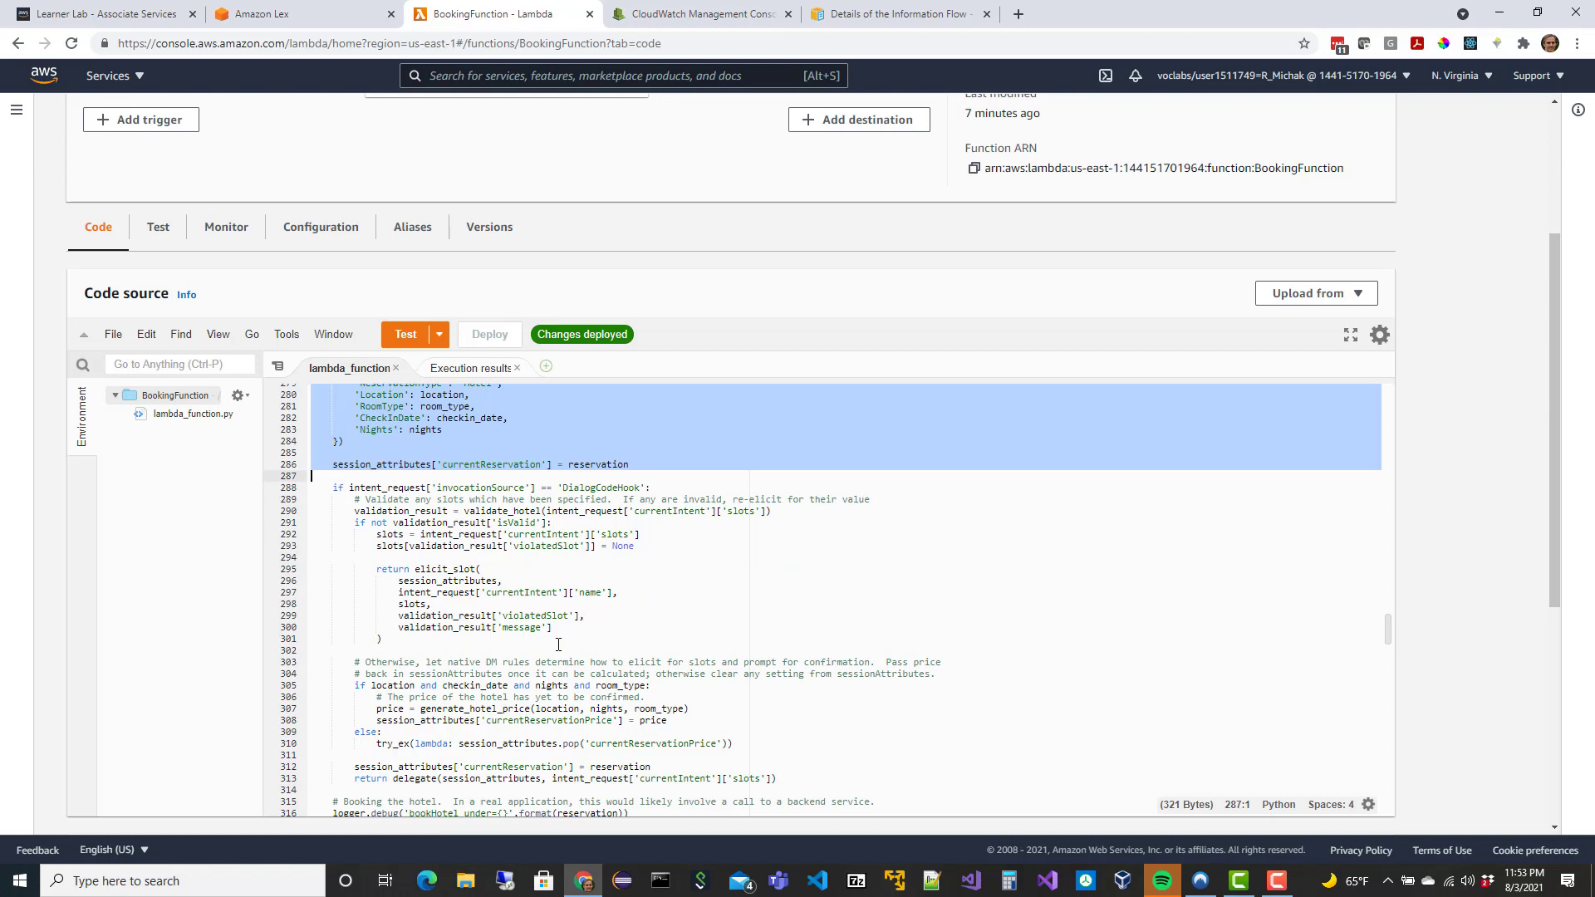
scroll(380, 715, down, 2)
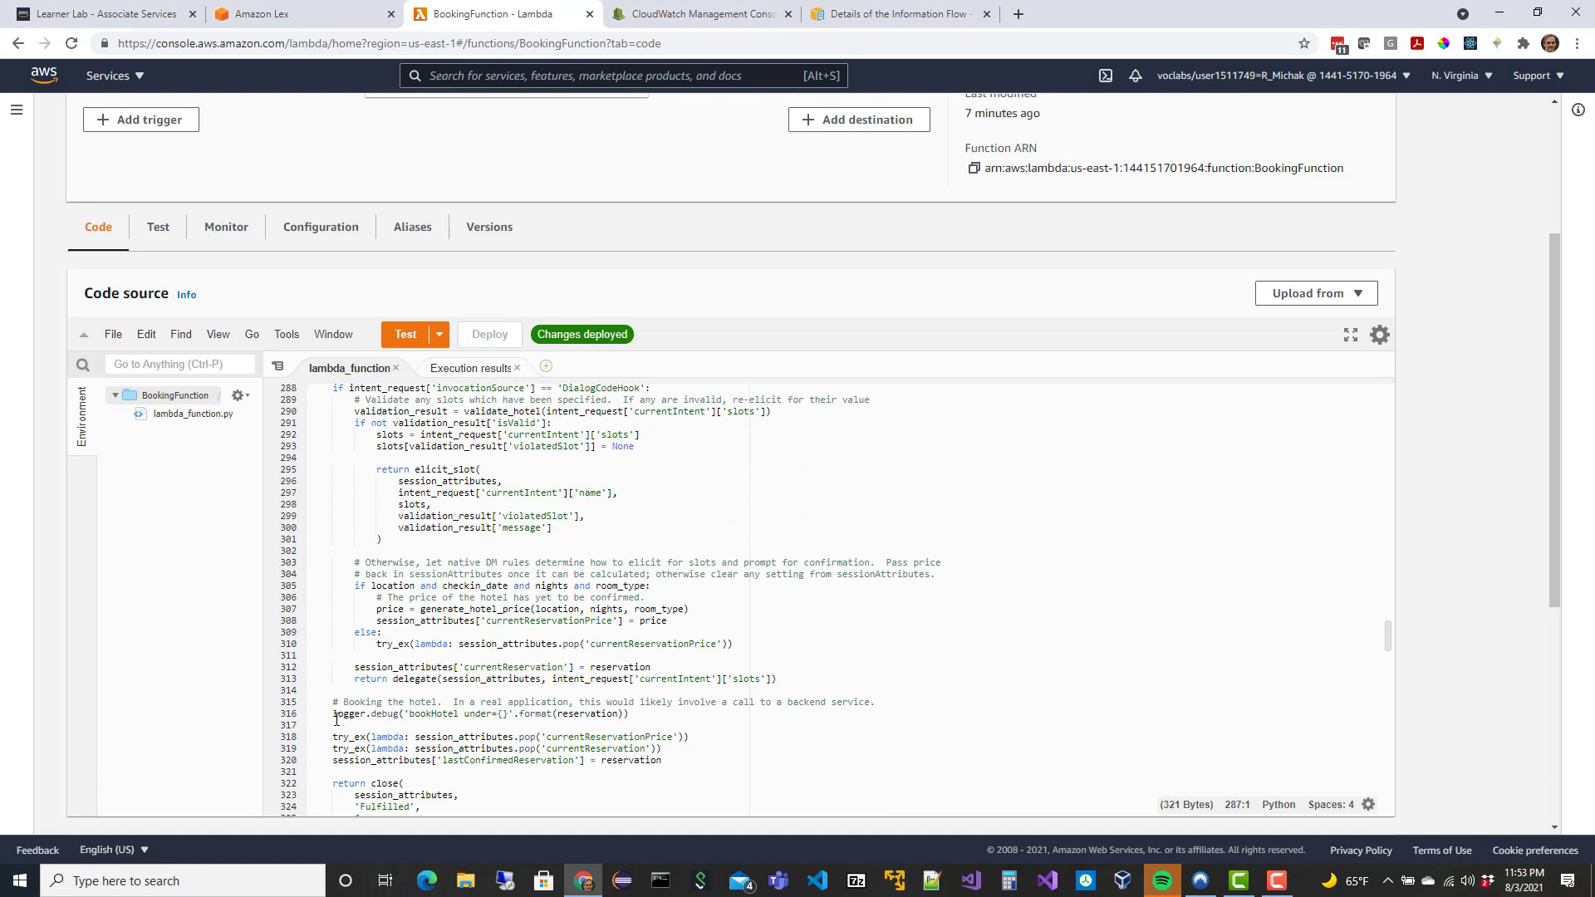
drag(334, 716, 618, 714)
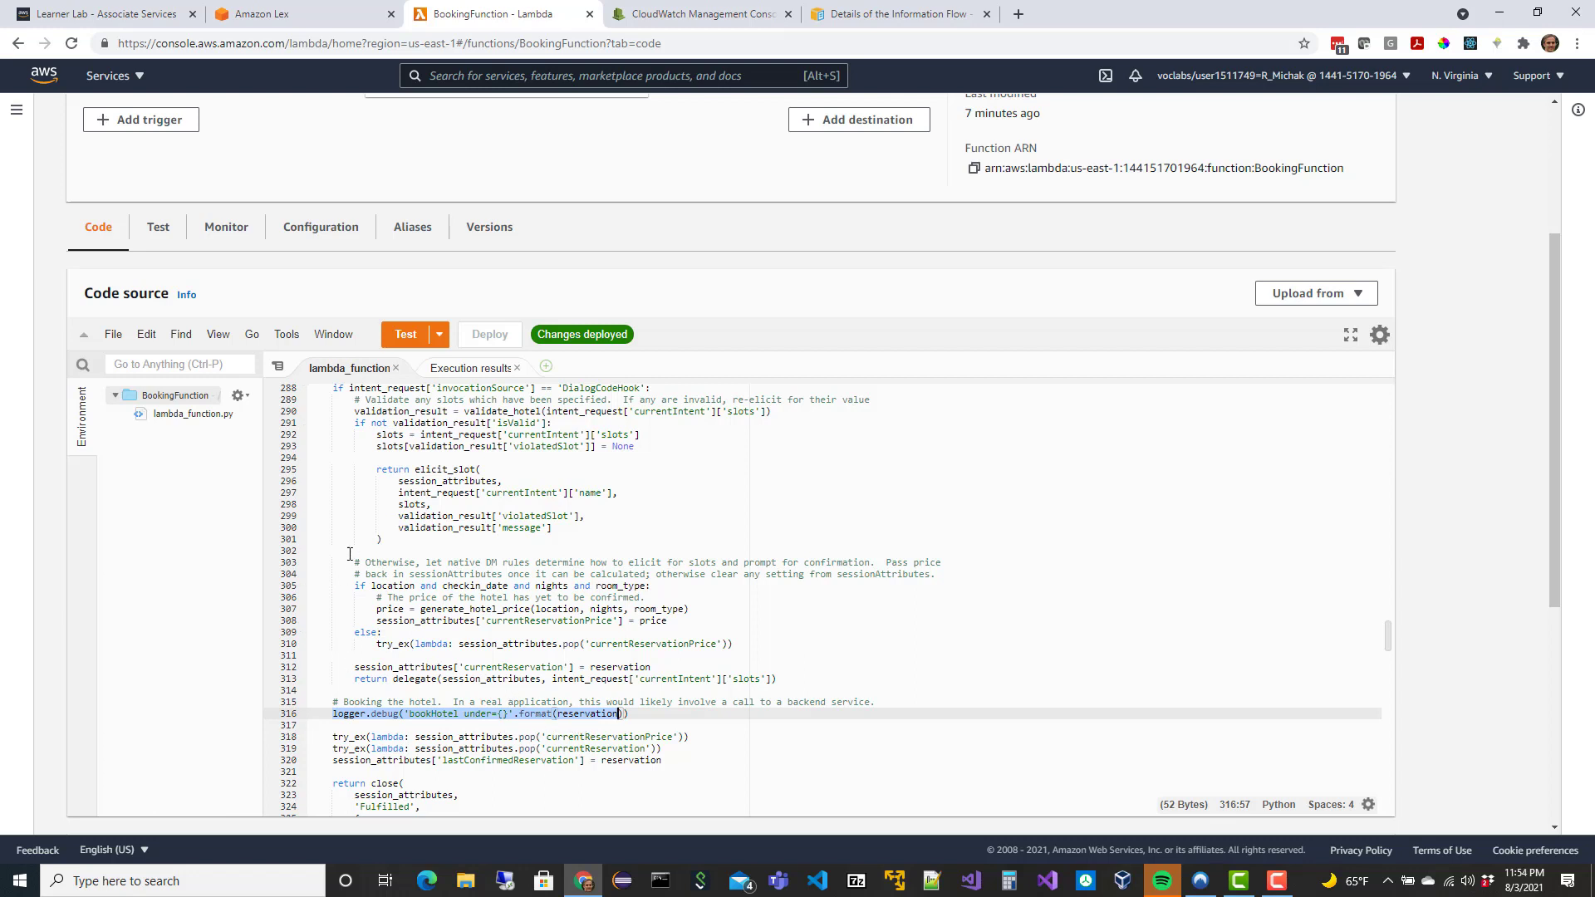
drag(336, 396, 784, 687)
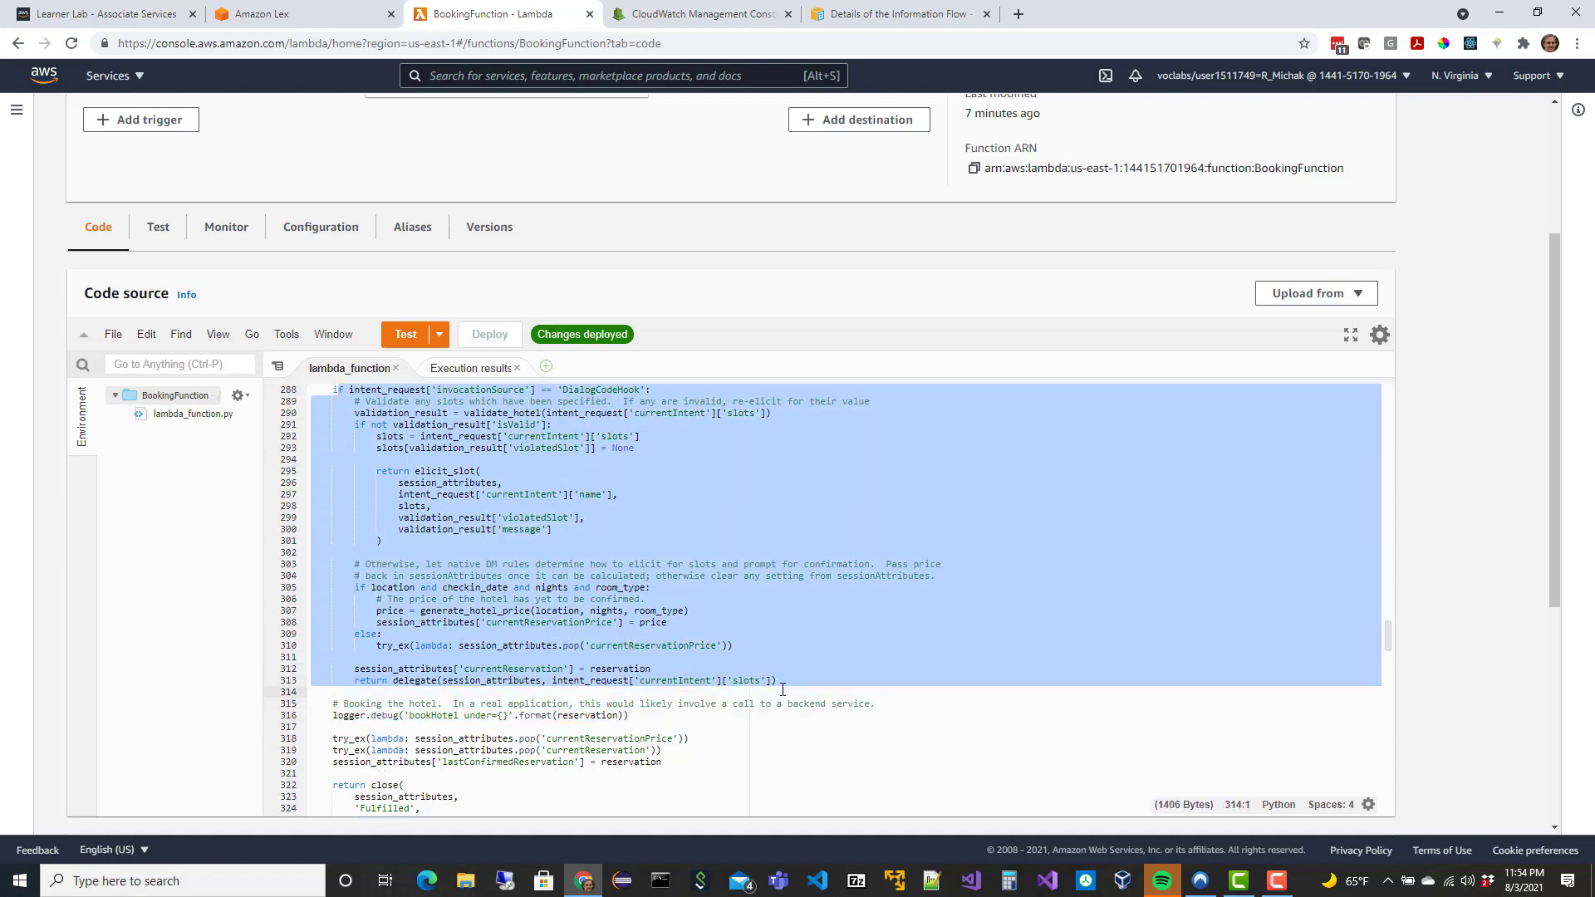